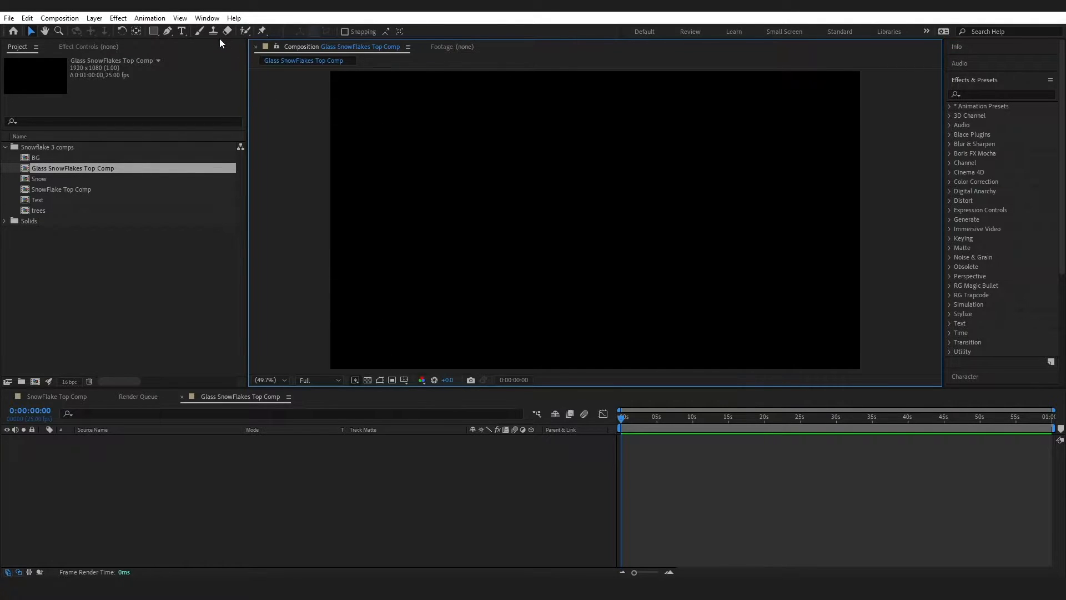
Draw a white-outlined star near the centre of the Glass SnowFlakes Top Comp.
{"action": "left_click", "coordinate": [154, 30]}
{"action": "mouse_move", "coordinate": [548, 192]}
{"action": "left_mouse_down"}
{"action": "mouse_move", "coordinate": [624, 279]}
{"action": "mouse_move", "coordinate": [600, 210]}
{"action": "mouse_move", "coordinate": [624, 222]}
{"action": "mouse_move", "coordinate": [597, 159]}
{"action": "left_mouse_up"}
{"action": "key", "text": "v"}
{"action": "left_click", "coordinate": [139, 502]}
Duplicate the star layer and place the copy directly above the original star.
{"action": "left_click", "coordinate": [114, 438]}
{"action": "key", "text": "ctrl+d"}
{"action": "key", "text": "shift+Down"}
{"action": "key", "text": "Down"}
{"action": "key", "text": "Down"}
{"action": "key", "text": "Down"}
Duplicate the upper star, rotate the copy -180° and stack it upside down above the other two.
{"action": "key", "text": "ctrl+d"}
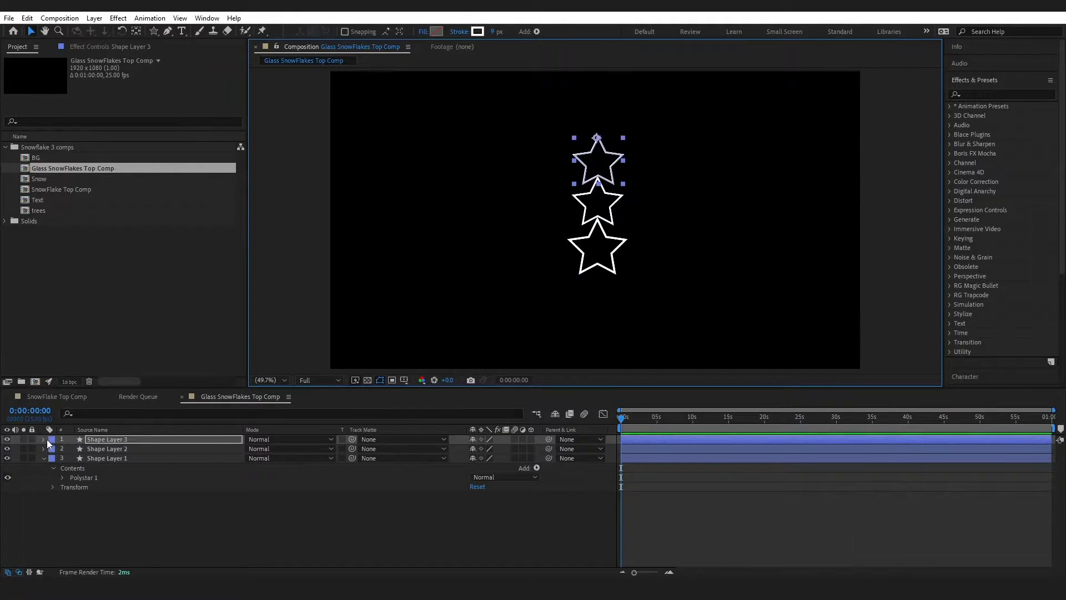
{"action": "key", "text": "r"}
{"action": "left_click", "coordinate": [485, 448]}
{"action": "type", "text": "-180"}
{"action": "key", "text": "Return"}
{"action": "left_click_drag", "start_coordinate": [605, 128], "coordinate": [609, 166]}
Scale the inverted star to 70.2% and seat it on the tip of the star below.
{"action": "key", "text": "s"}
{"action": "left_click_drag", "start_coordinate": [491, 449], "coordinate": [476, 448]}
{"action": "left_click", "coordinate": [489, 524]}
{"action": "left_click_drag", "start_coordinate": [613, 160], "coordinate": [613, 162]}
{"action": "left_click", "coordinate": [500, 524]}
Duplicate the second star from the bottom, move the copy to the head of the stack and shrink it.
{"action": "left_click", "coordinate": [598, 200]}
{"action": "key", "text": "ctrl+d"}
{"action": "left_click_drag", "start_coordinate": [601, 202], "coordinate": [604, 120]}
{"action": "key", "text": "s"}
{"action": "left_click_drag", "start_coordinate": [493, 467], "coordinate": [477, 468]}
{"action": "left_click_drag", "start_coordinate": [605, 107], "coordinate": [605, 117]}
Fine-tune the topmost star to a scale of 54.2% and position it on the inverted star below.
{"action": "left_click_drag", "start_coordinate": [485, 449], "coordinate": [497, 461]}
{"action": "key", "text": "ctrl+z"}
{"action": "left_click_drag", "start_coordinate": [602, 133], "coordinate": [602, 126]}
{"action": "left_click_drag", "start_coordinate": [489, 467], "coordinate": [478, 461]}
{"action": "mouse_move", "coordinate": [604, 117]}
{"action": "left_mouse_down"}
{"action": "mouse_move", "coordinate": [607, 146]}
{"action": "mouse_move", "coordinate": [605, 132]}
{"action": "left_mouse_up"}
{"action": "key", "text": "r"}
{"action": "key", "text": "r"}
{"action": "key", "text": "s"}
{"action": "left_click", "coordinate": [605, 168]}
{"action": "left_click_drag", "start_coordinate": [486, 466], "coordinate": [502, 465]}
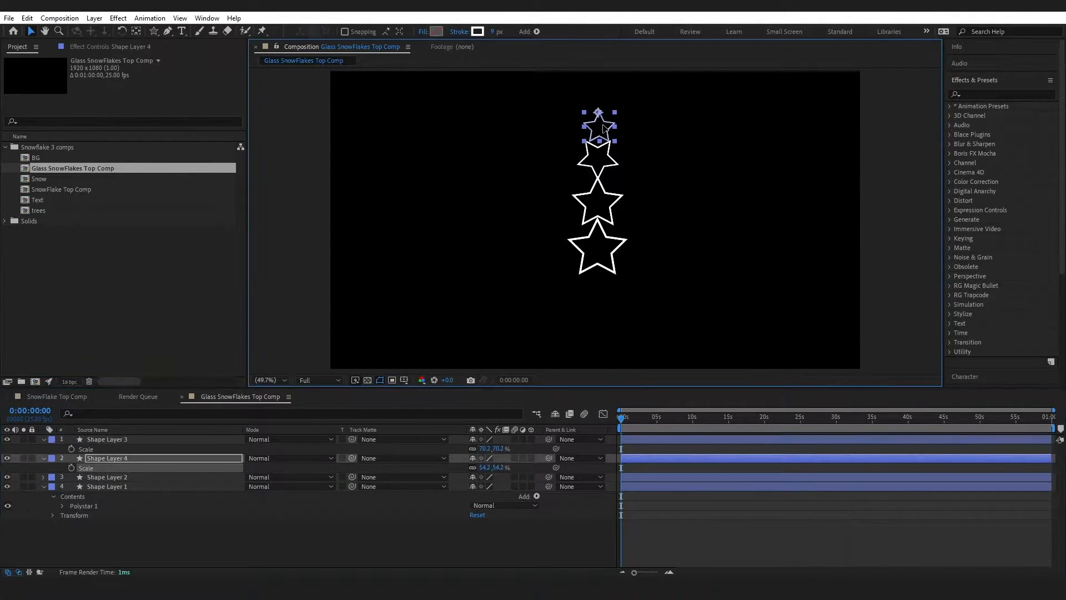
Draw a straight vertical line with the Pen tool from the topmost star's tip down through the lowest star.
{"action": "left_click", "coordinate": [606, 376]}
{"action": "left_click", "coordinate": [168, 32]}
{"action": "left_click", "coordinate": [598, 111]}
{"action": "left_click", "coordinate": [597, 265]}
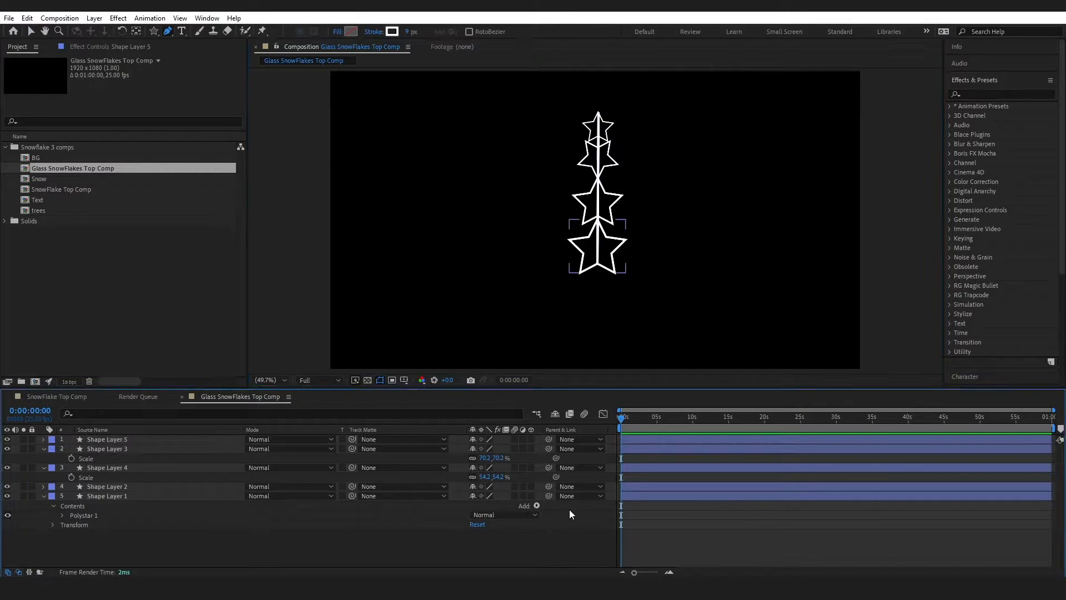
Collapse the expanded properties of the shape layers in the timeline.
{"action": "left_click", "coordinate": [44, 449]}
{"action": "left_click", "coordinate": [44, 458]}
{"action": "left_click", "coordinate": [44, 476]}
{"action": "left_click", "coordinate": [110, 477]}
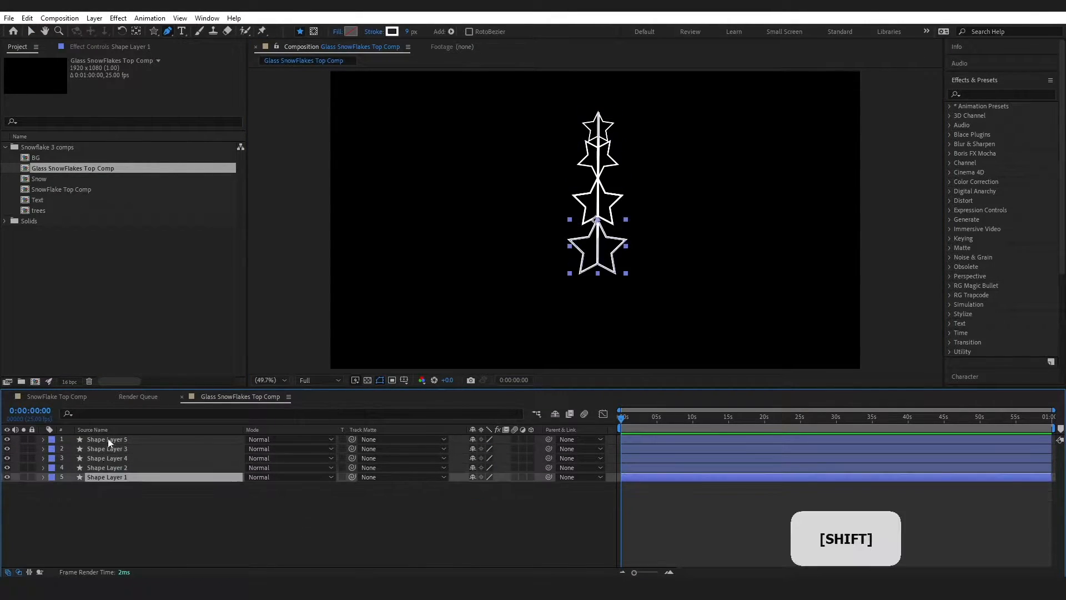
{"action": "left_click", "coordinate": [109, 439], "text": "shift"}
{"action": "key", "text": "s"}
{"action": "key", "text": "ctrl+z"}
{"action": "left_click", "coordinate": [44, 439]}
{"action": "left_click", "coordinate": [44, 449]}
{"action": "left_click", "coordinate": [44, 458]}
{"action": "left_click", "coordinate": [43, 467]}
{"action": "left_click", "coordinate": [44, 477]}
Pre-compose all five shape layers into a composition named Glass Snow Flake Shape Base.
{"action": "left_click_drag", "start_coordinate": [113, 507], "coordinate": [97, 436]}
{"action": "right_click", "coordinate": [172, 476]}
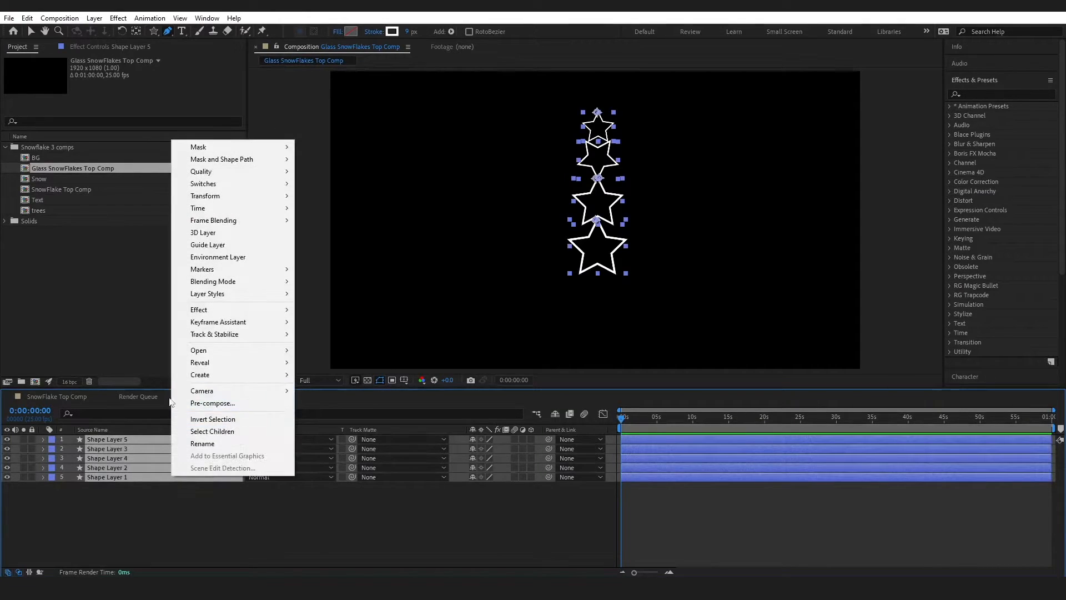
{"action": "left_click", "coordinate": [210, 404]}
{"action": "type", "text": "Glass Snow Flake Shape Base"}
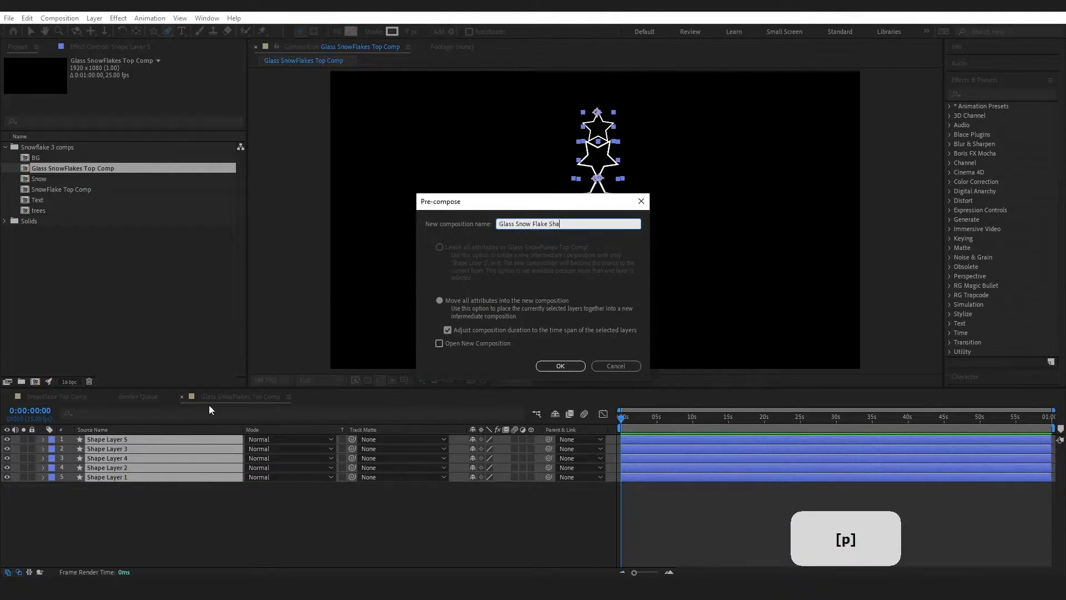
{"action": "left_click", "coordinate": [560, 366]}
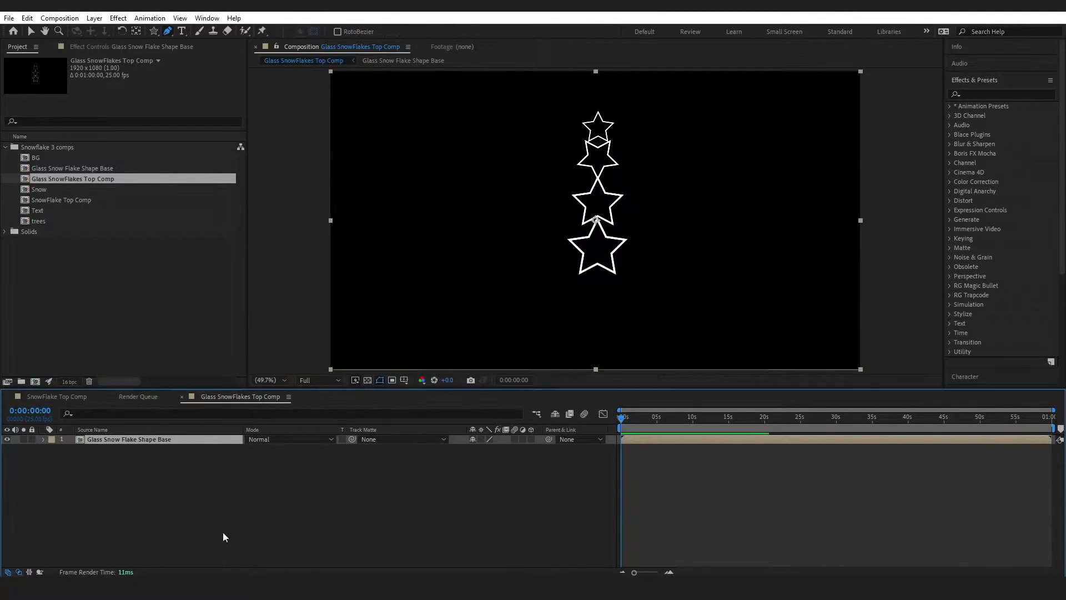
Scale the Glass Snow Flake Shape Base layer to 76%.
{"action": "key", "text": "s"}
{"action": "left_click_drag", "start_coordinate": [469, 448], "coordinate": [471, 448]}
{"action": "left_click", "coordinate": [476, 522]}
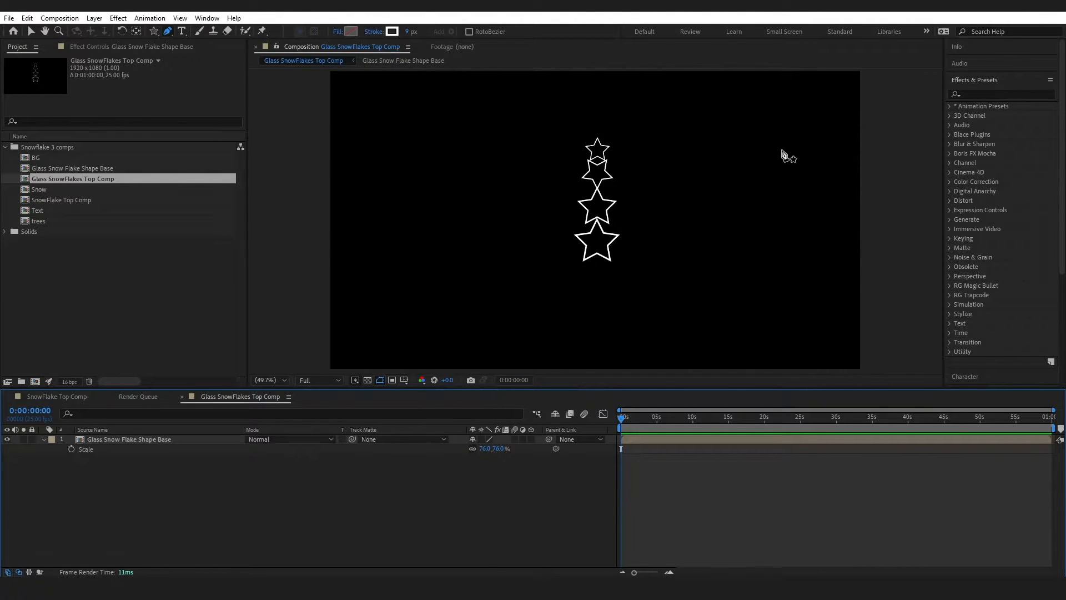
Open the Glass Snow Flake Shape Base composition and set its size to 1000 x 1000 px.
{"action": "double_click", "coordinate": [762, 137]}
{"action": "left_click", "coordinate": [60, 17]}
{"action": "left_click", "coordinate": [83, 42]}
{"action": "left_click", "coordinate": [448, 224]}
{"action": "type", "text": "1000"}
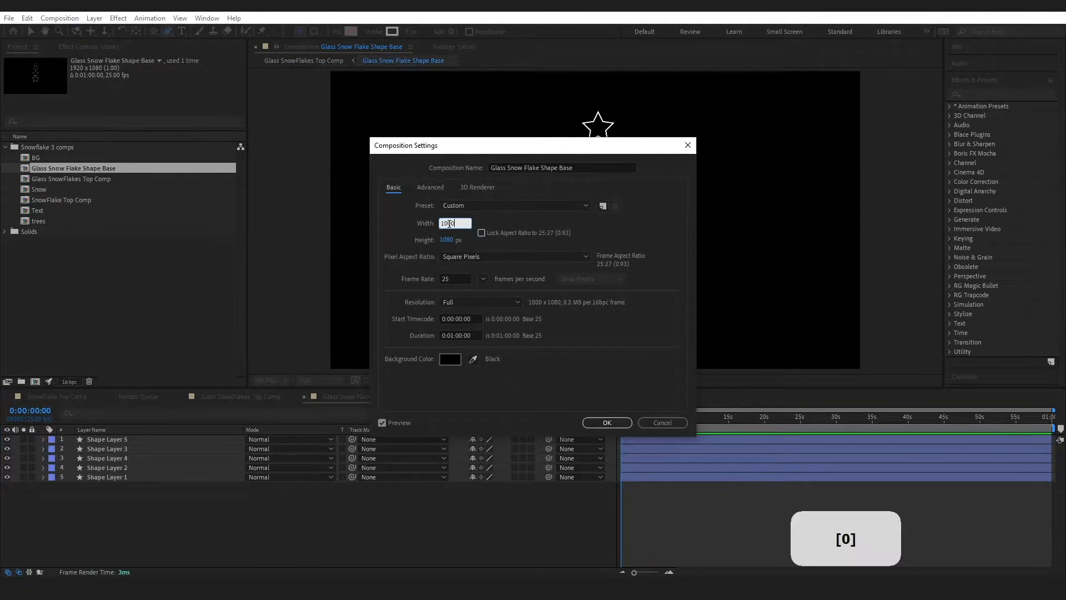
{"action": "key", "text": "Tab"}
{"action": "type", "text": "1000"}
{"action": "left_click", "coordinate": [601, 422]}
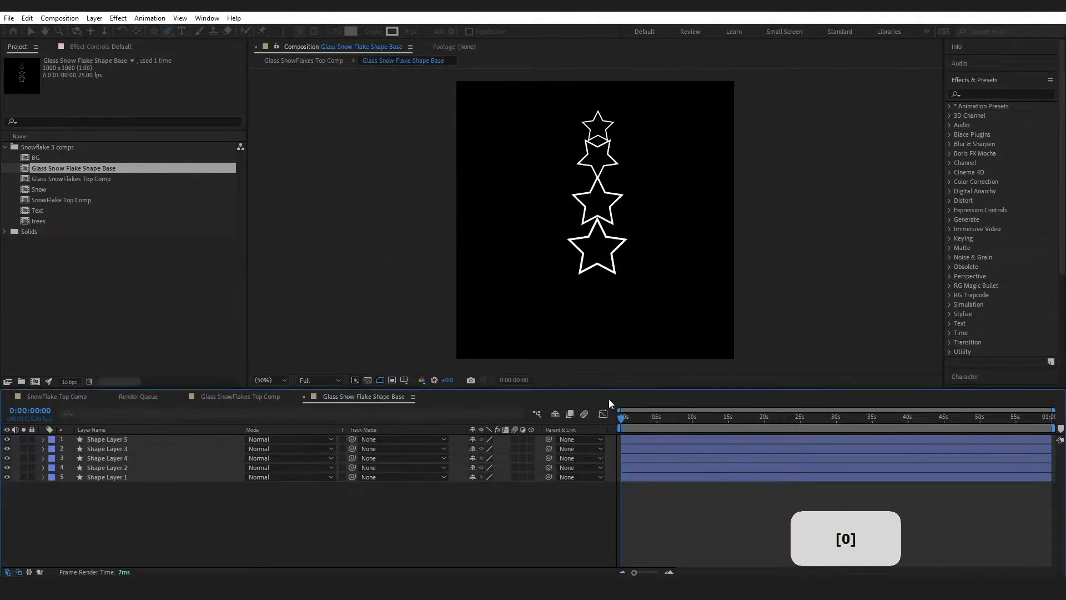
Return to the Glass SnowFlakes Top Comp and apply the CC Kaleida effect to the Glass Snow Flake Shape Base layer.
{"action": "left_click", "coordinate": [240, 397]}
{"action": "left_click", "coordinate": [163, 439]}
{"action": "left_click", "coordinate": [43, 439]}
{"action": "left_click", "coordinate": [1005, 94]}
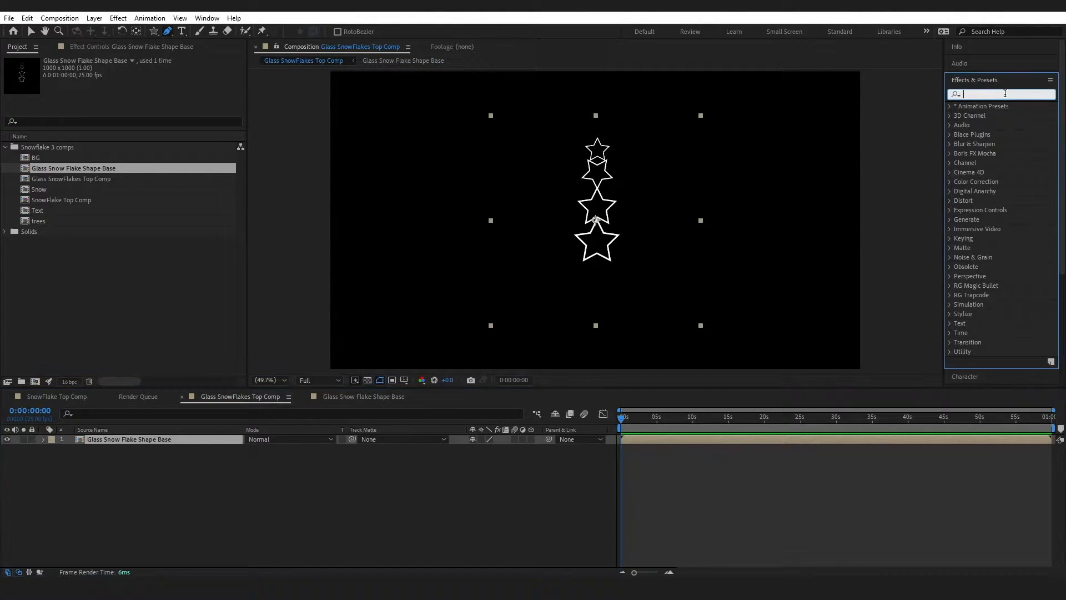
{"action": "type", "text": "kal"}
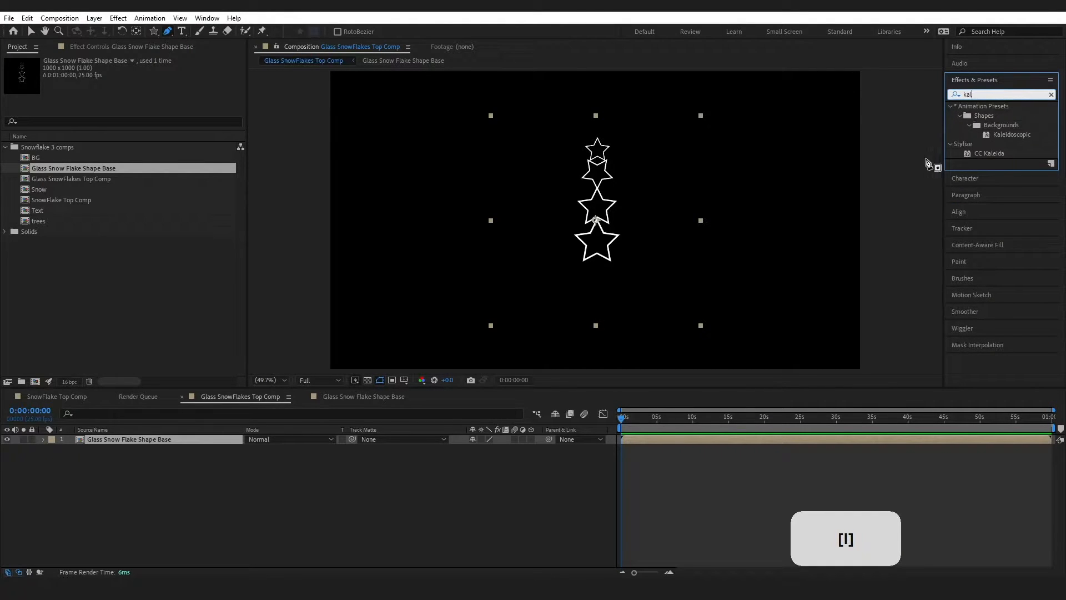
{"action": "left_click_drag", "start_coordinate": [992, 154], "coordinate": [132, 442]}
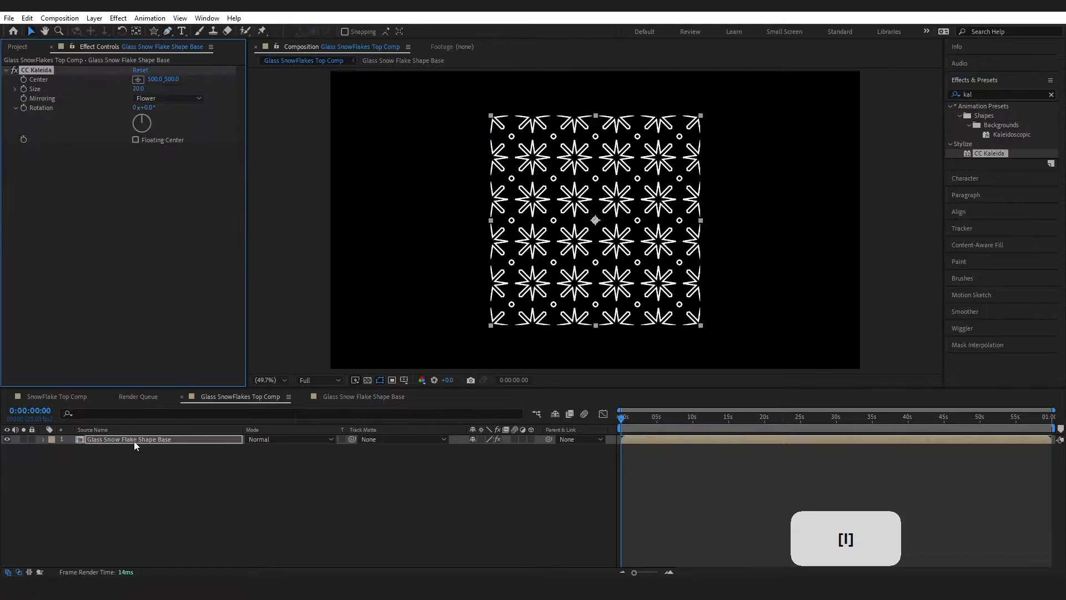
Set the CC Kaleida mirroring to Starlish, its size to 87 and its rotation to 2°.
{"action": "left_click", "coordinate": [146, 98]}
{"action": "left_click", "coordinate": [159, 208]}
{"action": "left_click_drag", "start_coordinate": [138, 89], "coordinate": [518, 86]}
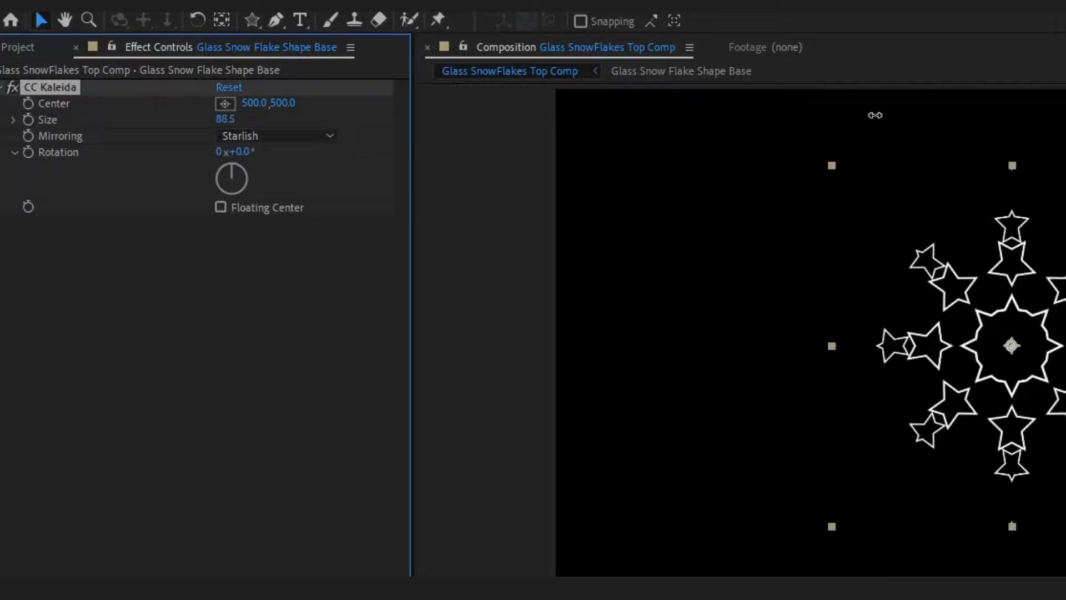
{"action": "left_click_drag", "start_coordinate": [875, 115], "coordinate": [878, 114]}
{"action": "key", "text": "g"}
{"action": "left_click_drag", "start_coordinate": [236, 151], "coordinate": [239, 149]}
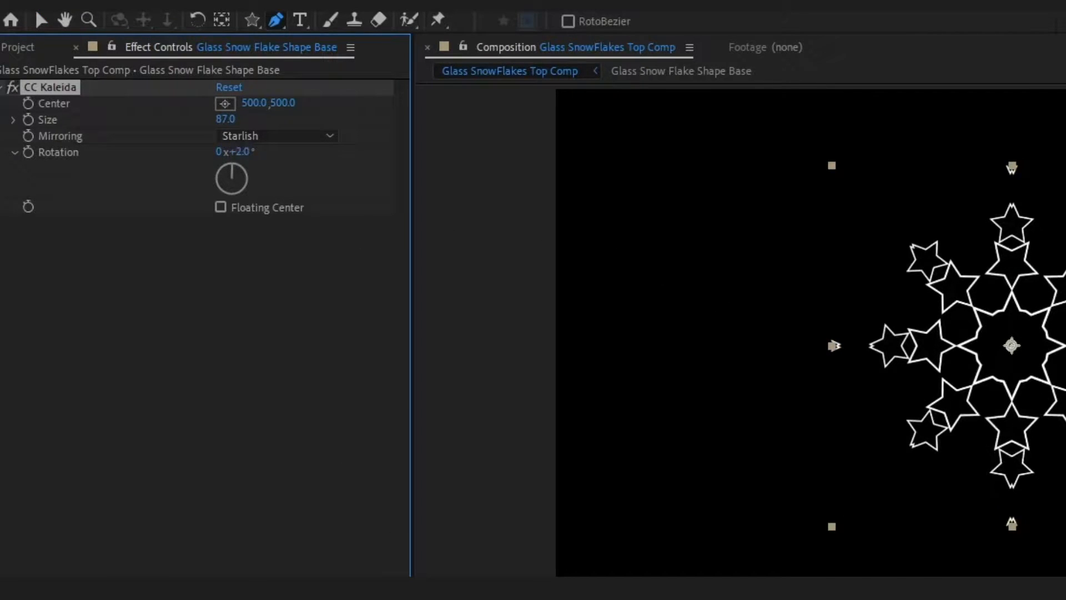
{"action": "key", "text": "F2"}
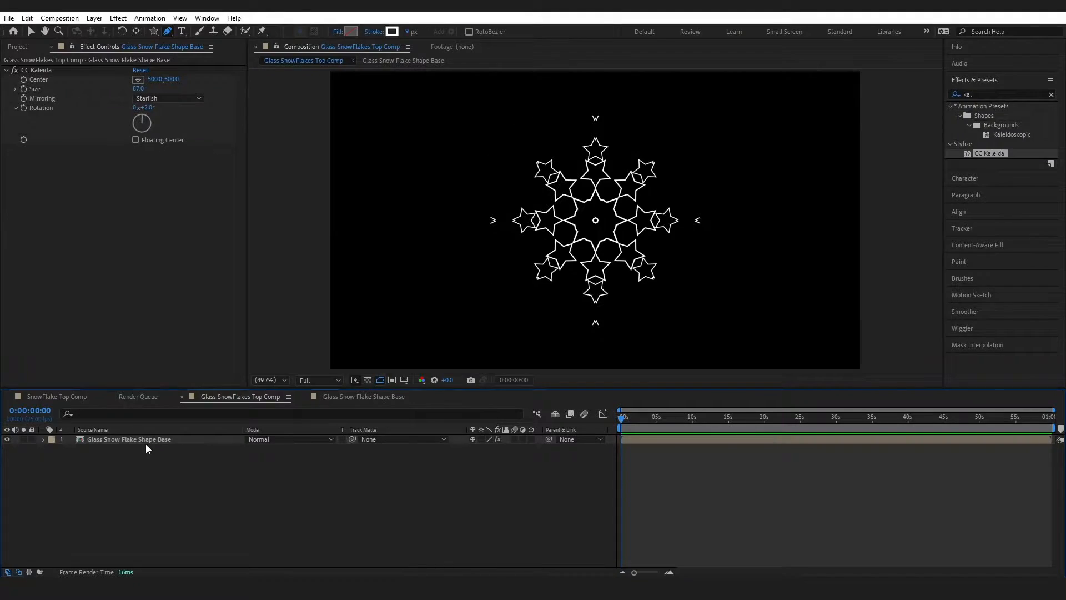
{"action": "left_click", "coordinate": [146, 440]}
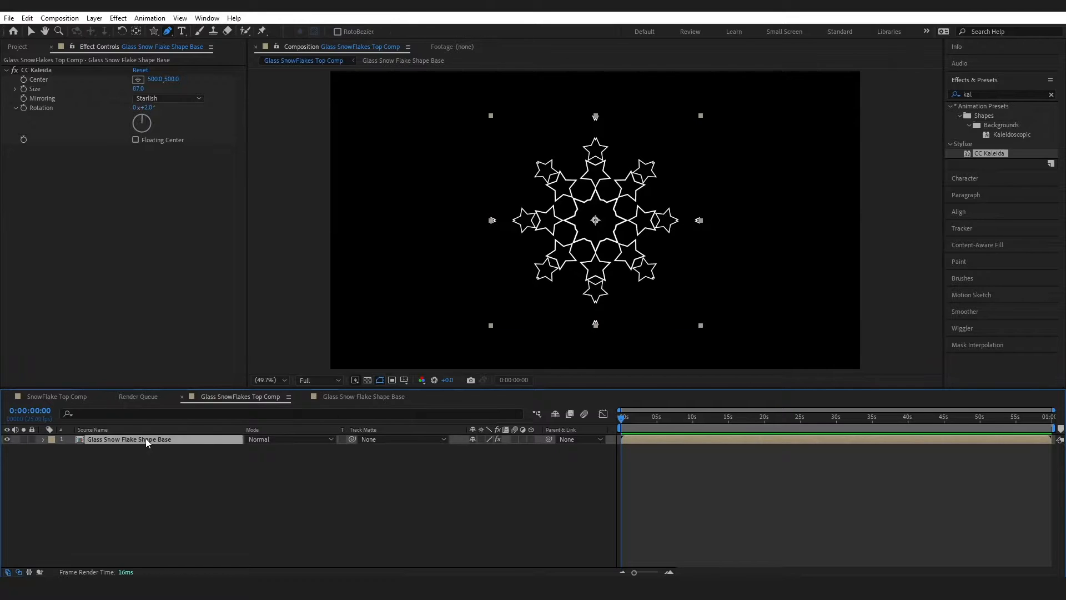
{"action": "left_click", "coordinate": [172, 477]}
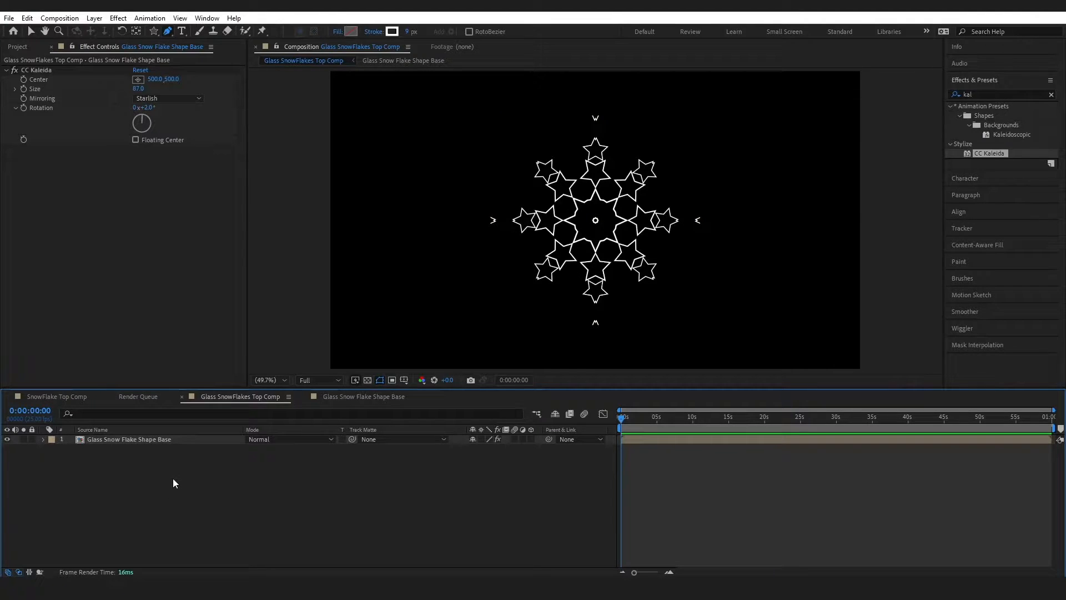
Pre-compose the kaleidoscope layer as Glass SnowFlake Base, moving all attributes into the new composition.
{"action": "left_click", "coordinate": [163, 439]}
{"action": "right_click", "coordinate": [164, 440]}
{"action": "left_click", "coordinate": [222, 367]}
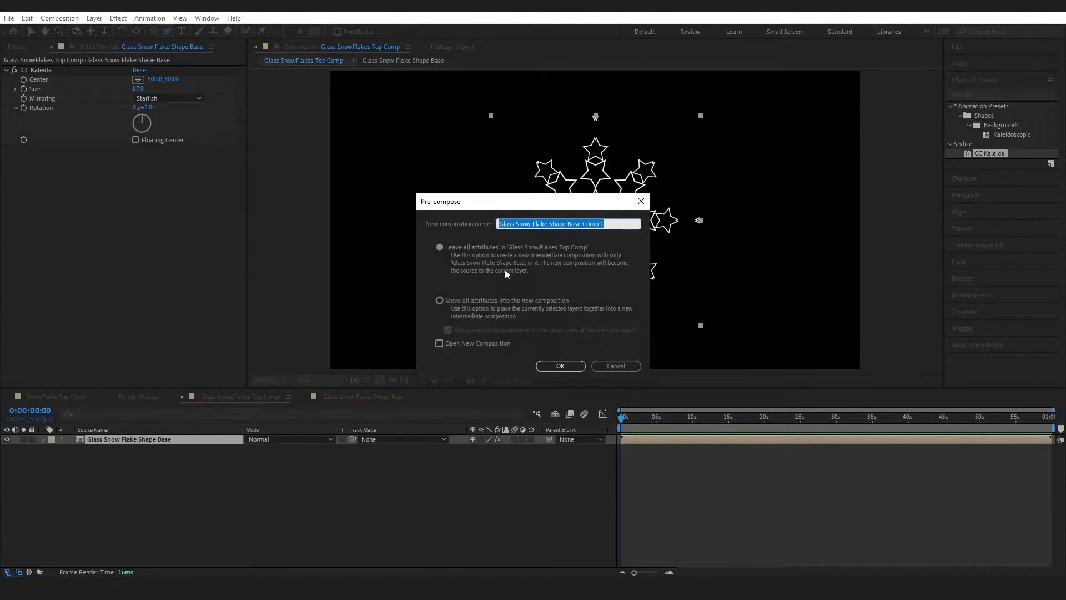
{"action": "type", "text": "Glass SnowFlake Base"}
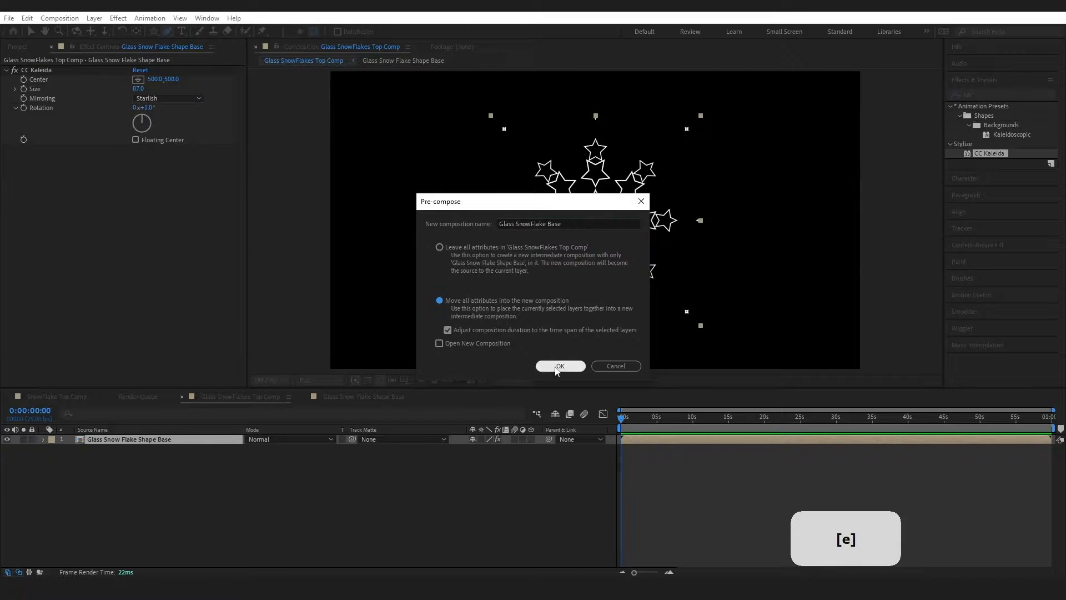
{"action": "left_click", "coordinate": [558, 367]}
Draw a closed mask around the snowflake on the Glass SnowFlake Base layer, leaving out the stray outer fragments.
{"action": "left_click", "coordinate": [168, 31]}
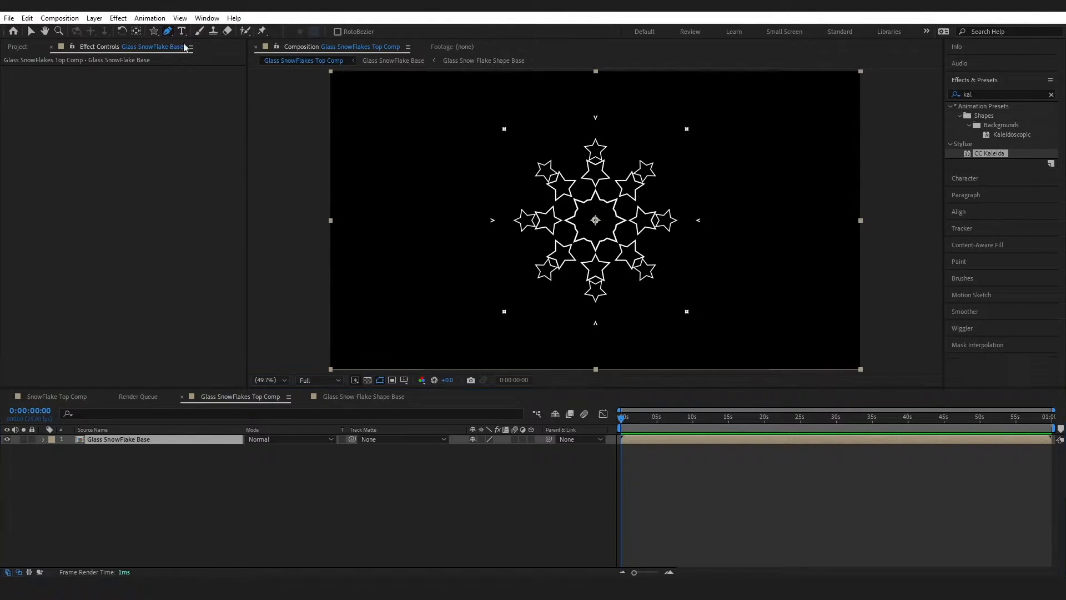
{"action": "left_click", "coordinate": [576, 130]}
{"action": "left_click", "coordinate": [616, 132]}
{"action": "left_click", "coordinate": [677, 147]}
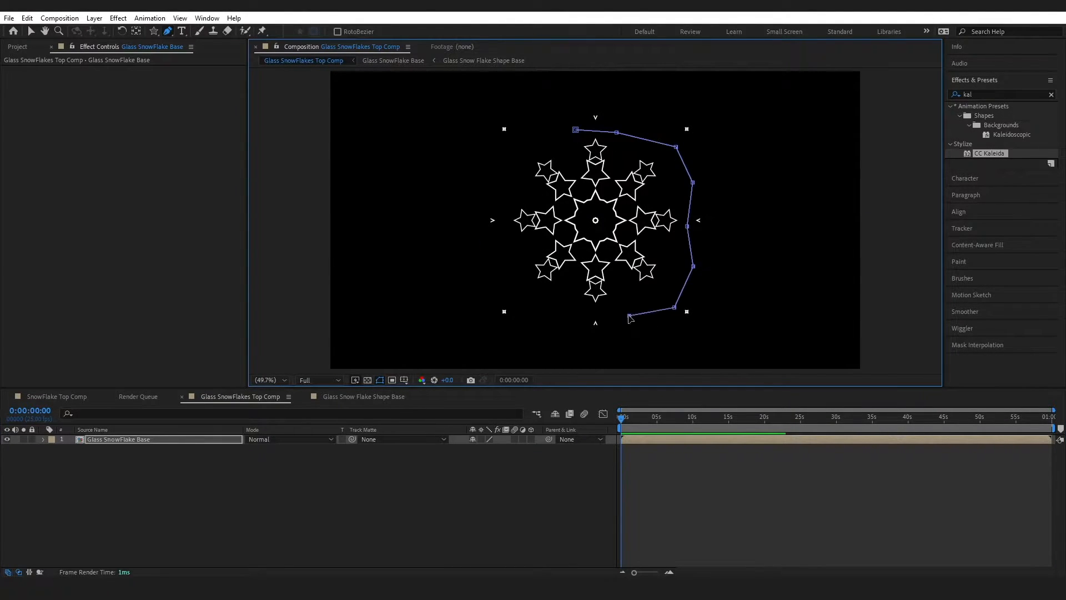
{"action": "left_click", "coordinate": [534, 310]}
{"action": "left_click", "coordinate": [519, 286]}
{"action": "left_click", "coordinate": [501, 259]}
{"action": "left_click", "coordinate": [505, 230]}
{"action": "left_click", "coordinate": [511, 175]}
{"action": "left_click", "coordinate": [525, 144]}
{"action": "left_click", "coordinate": [552, 131]}
{"action": "left_click", "coordinate": [576, 129]}
{"action": "left_click", "coordinate": [542, 444]}
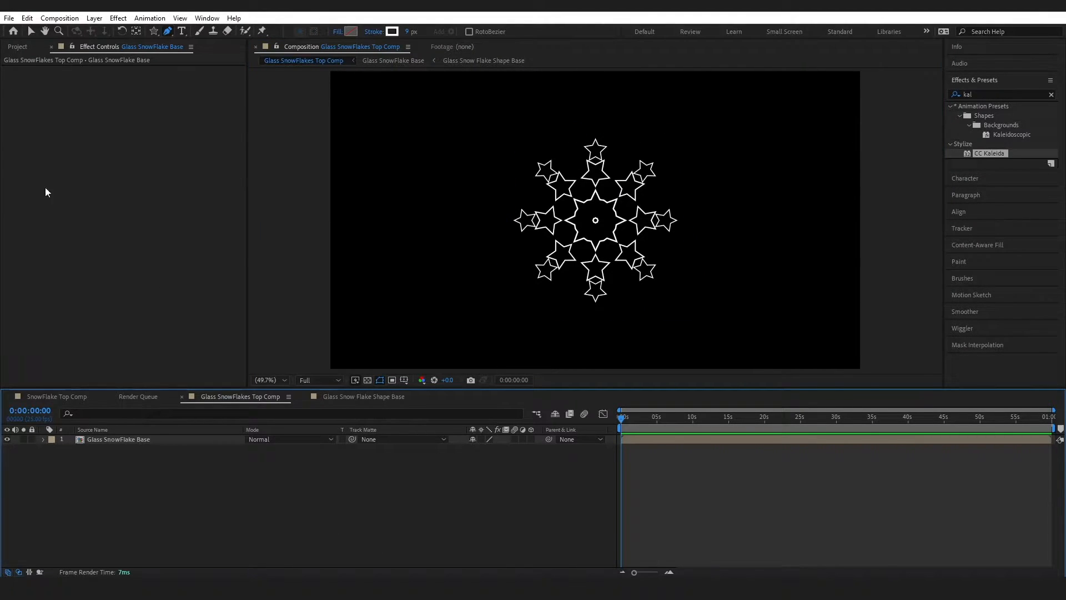
Add an adjustment layer above the snowflake and rename it Fractal.
{"action": "left_click", "coordinate": [92, 21]}
{"action": "mouse_move", "coordinate": [111, 31]}
{"action": "left_click", "coordinate": [300, 104]}
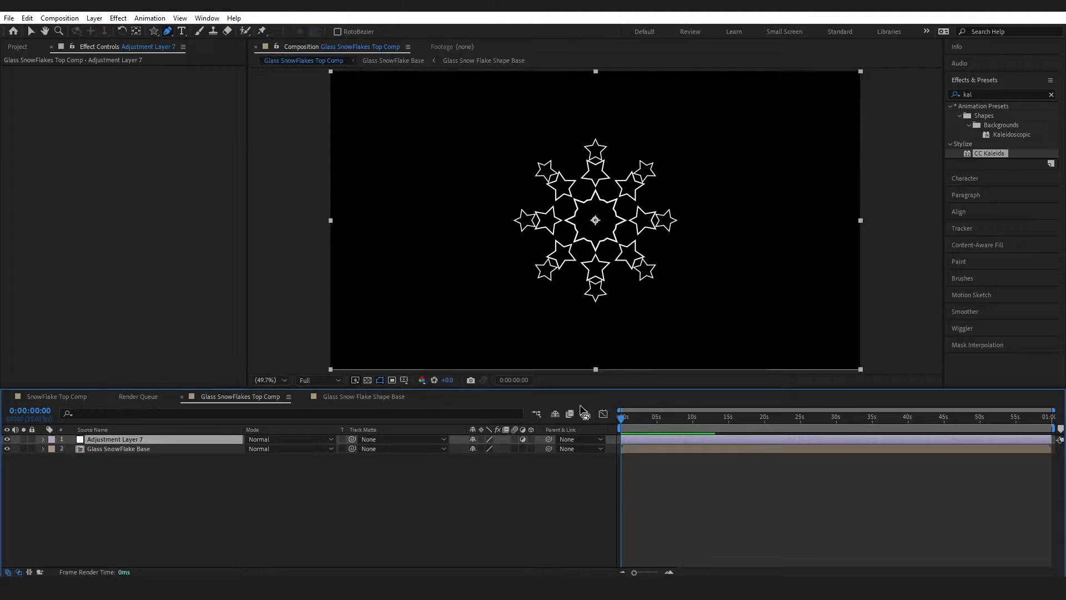
{"action": "right_click", "coordinate": [118, 442]}
{"action": "left_click", "coordinate": [159, 406]}
{"action": "key", "text": "Caps_Lock"}
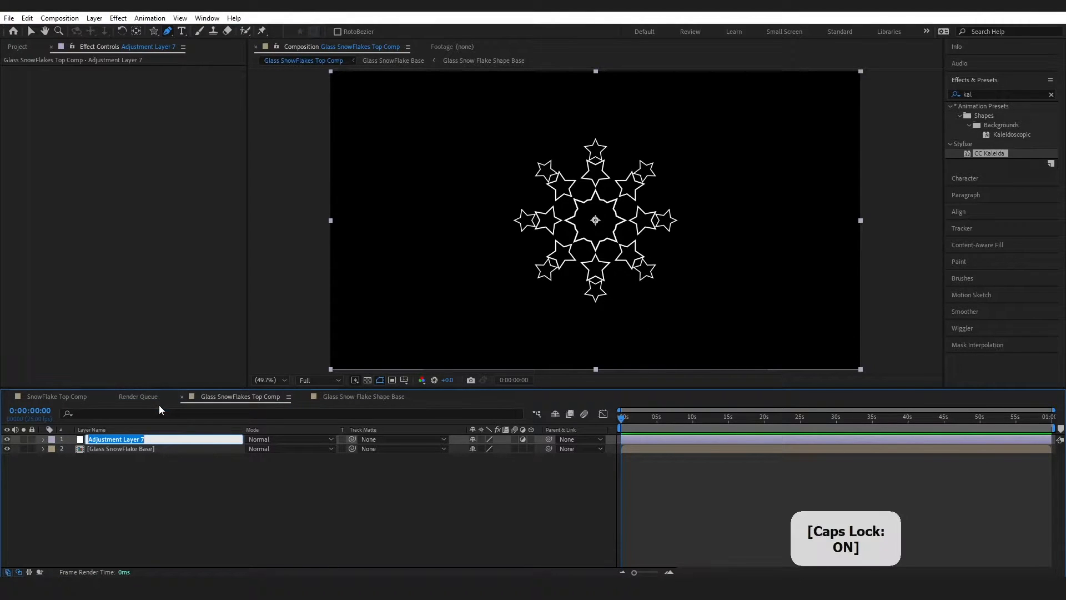
{"action": "type", "text": "F"}
{"action": "key", "text": "Caps_Lock"}
{"action": "type", "text": "ractal"}
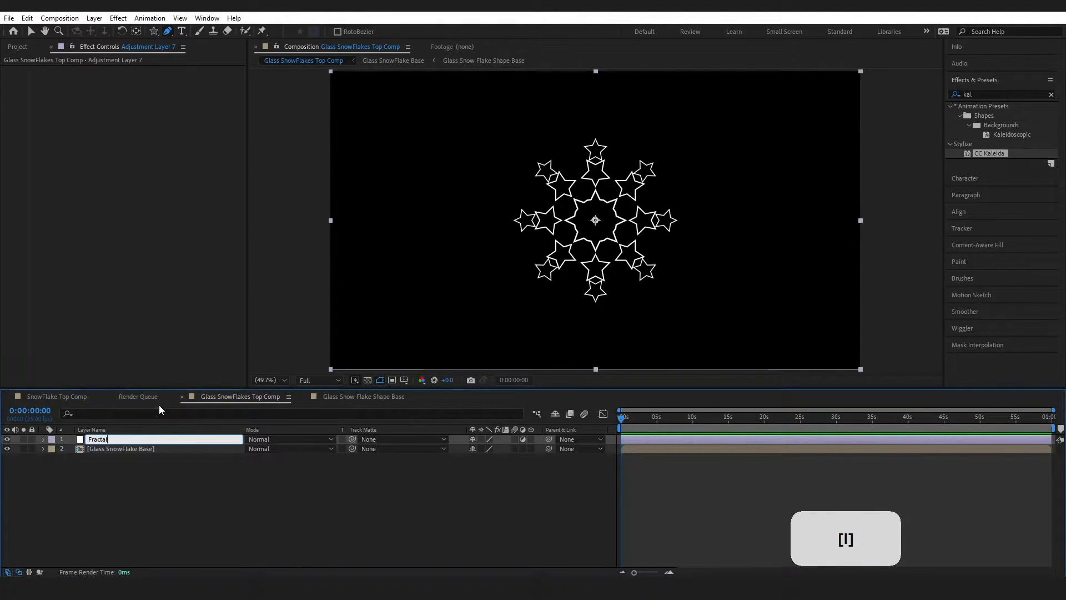
{"action": "key", "text": "Return"}
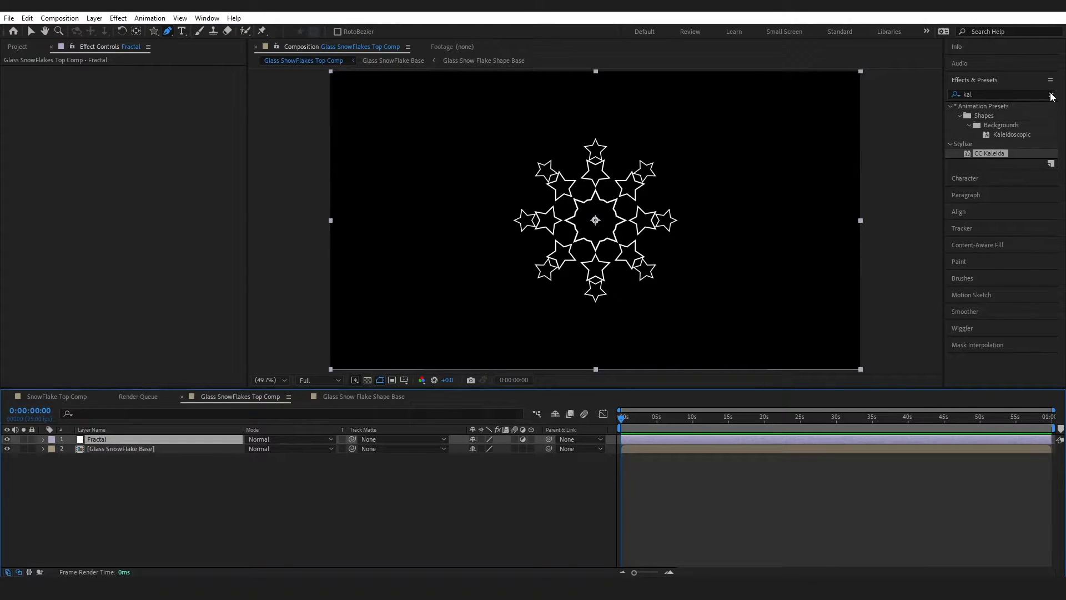
Find the Fractal Noise effect and apply it to the Fractal adjustment layer.
{"action": "left_click", "coordinate": [1051, 95]}
{"action": "type", "text": "fractal"}
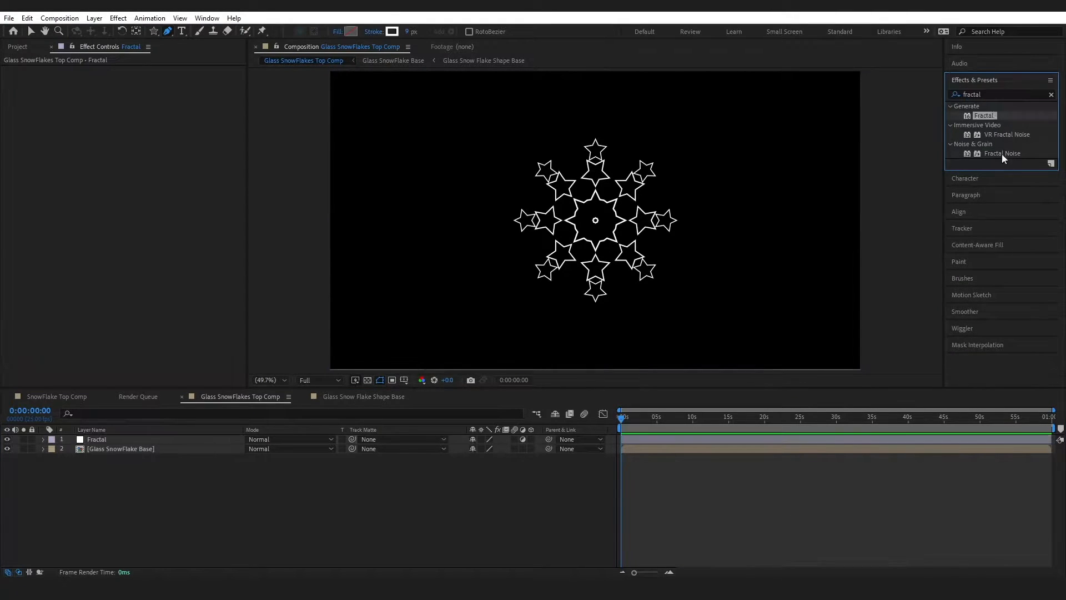
{"action": "left_click_drag", "start_coordinate": [1003, 159], "coordinate": [153, 440]}
Set the Fractal Noise fractal type to Threads with the Soft Linear noise type.
{"action": "left_click", "coordinate": [172, 79]}
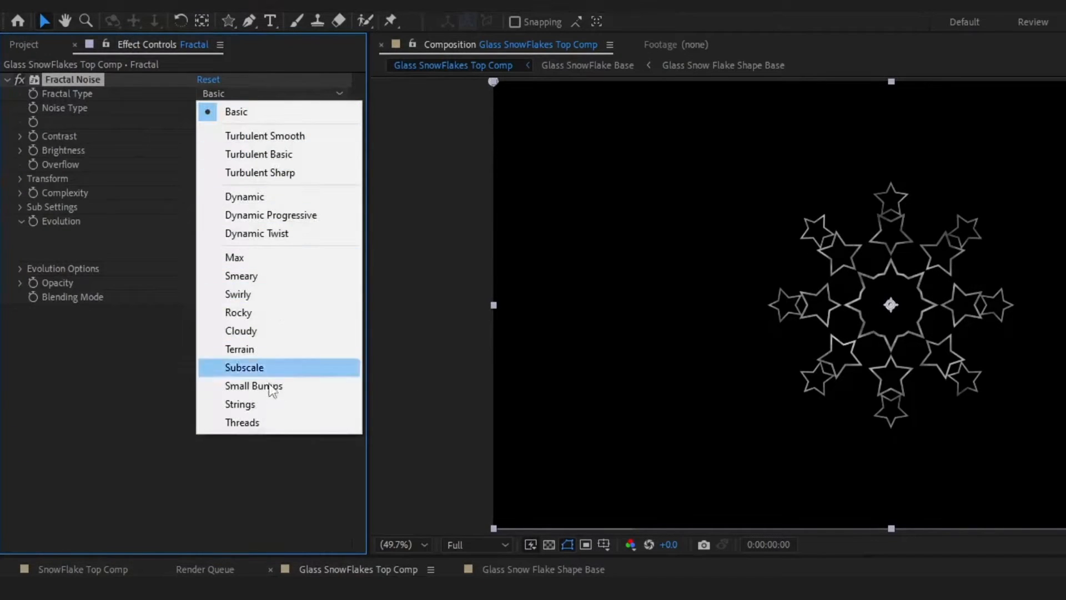
{"action": "left_click", "coordinate": [179, 302]}
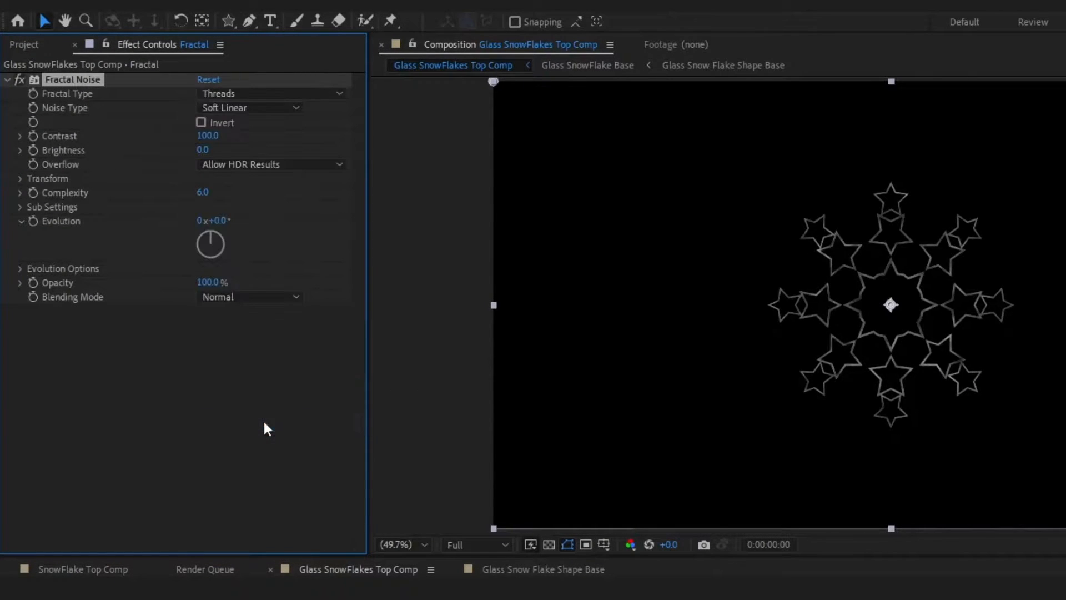
{"action": "left_click", "coordinate": [249, 108]}
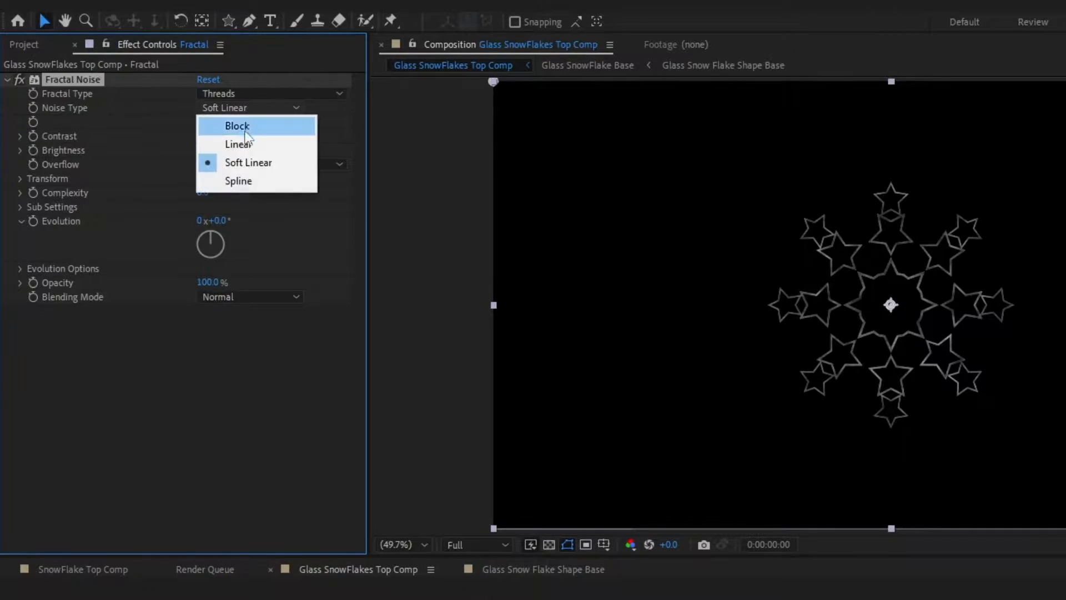
{"action": "left_click", "coordinate": [237, 162]}
Set the Fractal Noise contrast to 1154 and brightness to -236.
{"action": "left_click", "coordinate": [211, 135]}
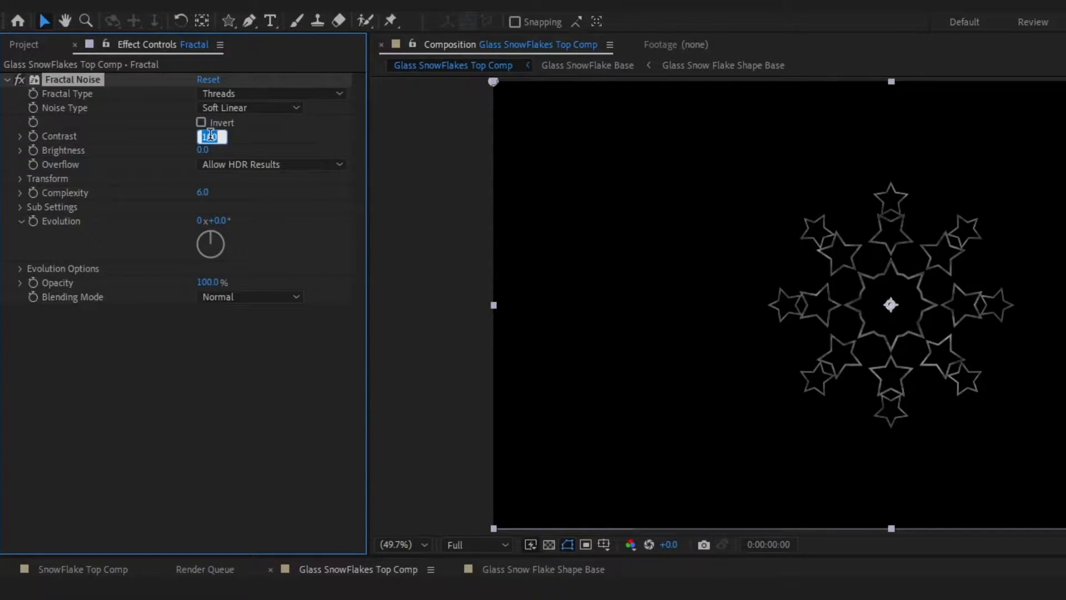
{"action": "key", "text": "Return"}
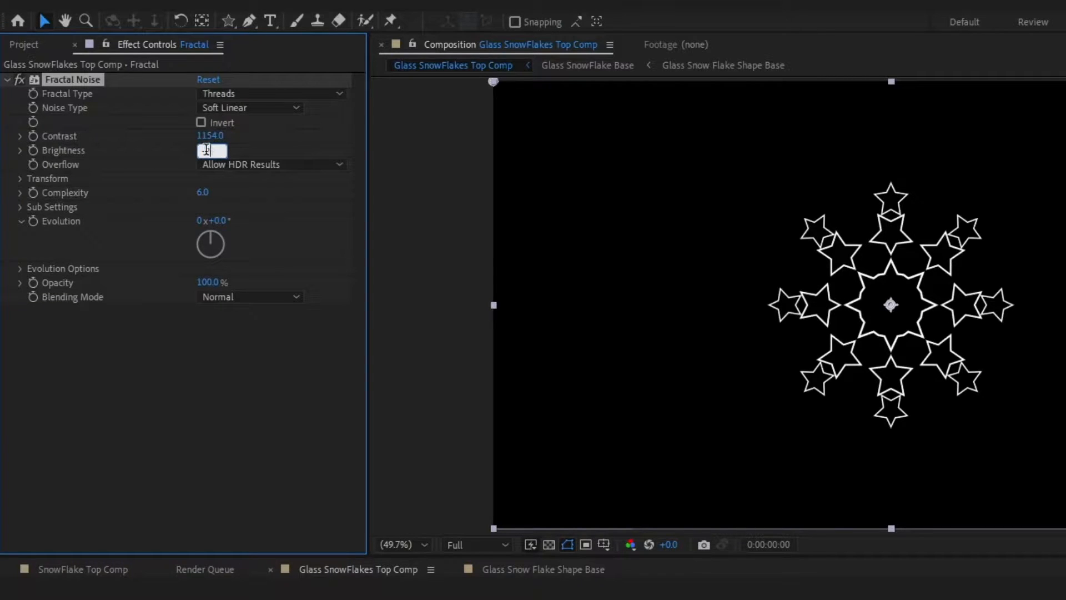
{"action": "key", "text": "Return"}
Set the Fractal Noise transform scale to 6 and collapse the transform settings.
{"action": "left_click", "coordinate": [20, 178]}
{"action": "left_click", "coordinate": [210, 221]}
{"action": "type", "text": "6"}
{"action": "key", "text": "Return"}
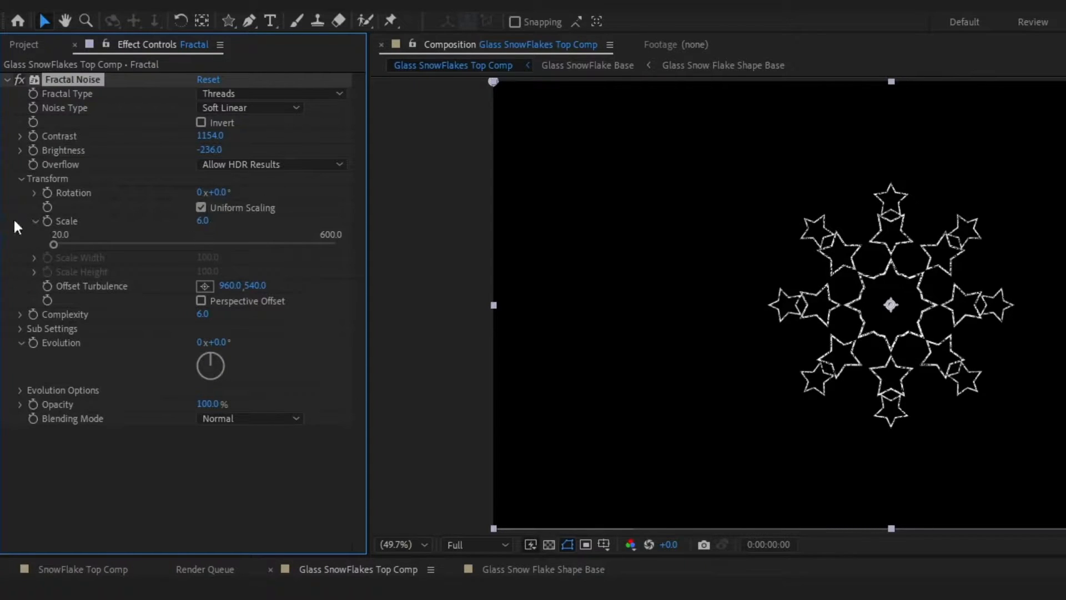
{"action": "left_click", "coordinate": [35, 221]}
{"action": "left_click", "coordinate": [20, 178]}
Set the Fractal Noise complexity to 15.4.
{"action": "left_click", "coordinate": [201, 192]}
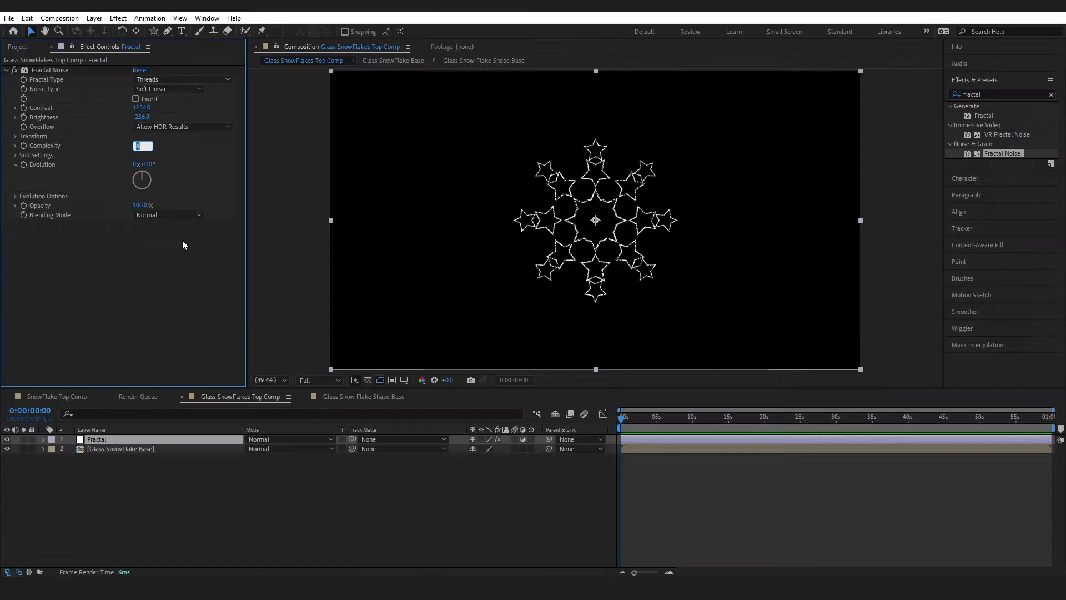
{"action": "type", "text": "15.4"}
{"action": "key", "text": "Return"}
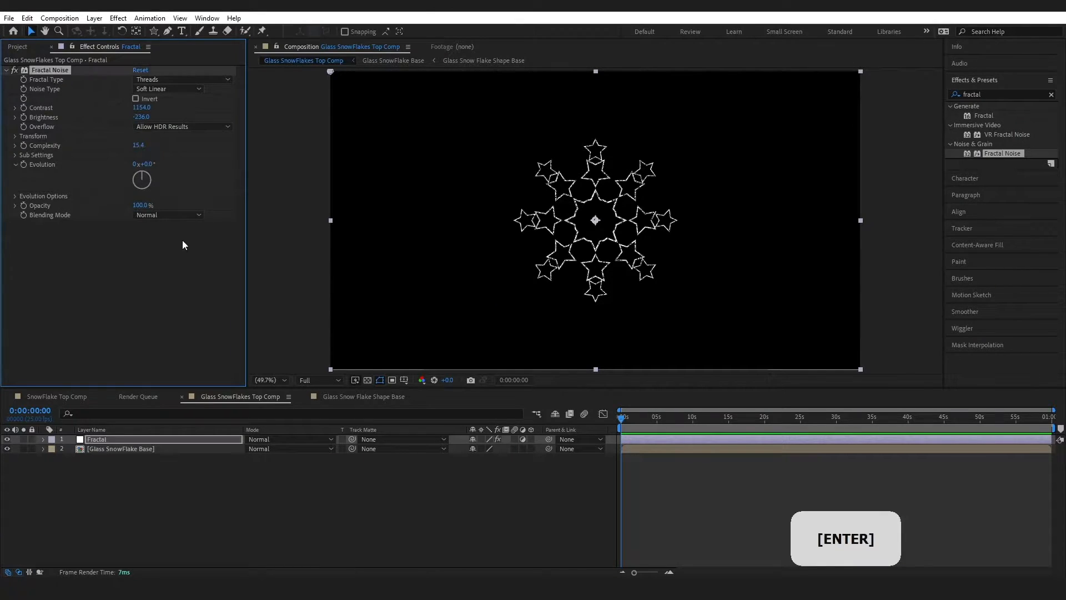
Animate the Fractal Noise evolution with keyframes, from 0 at the first frame to 5 revolutions at the last frame.
{"action": "left_click", "coordinate": [16, 196]}
{"action": "left_click", "coordinate": [726, 459]}
{"action": "key", "text": "End"}
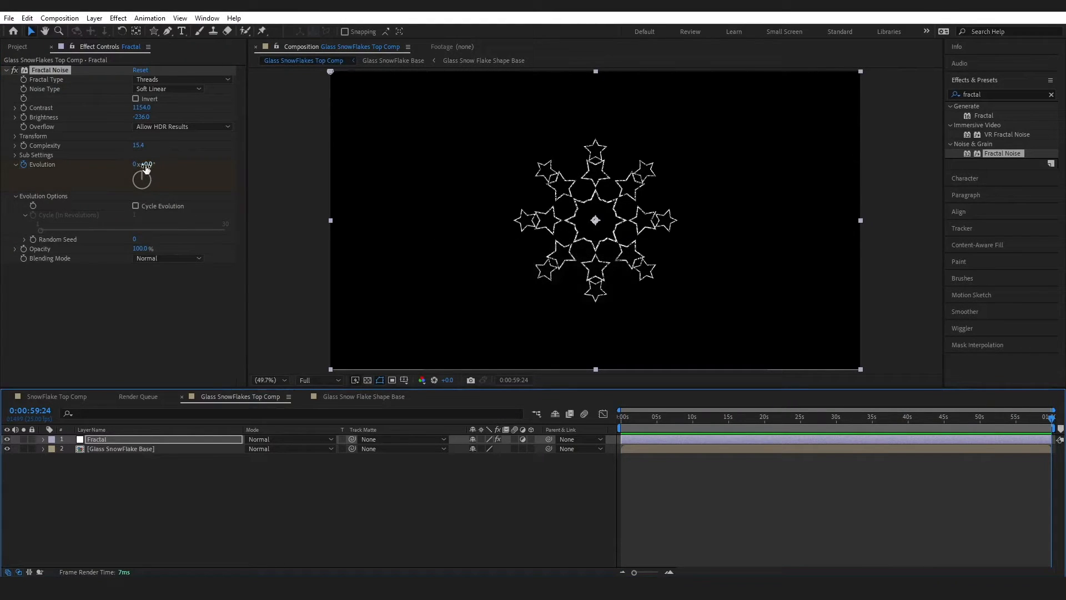
{"action": "left_click", "coordinate": [146, 164]}
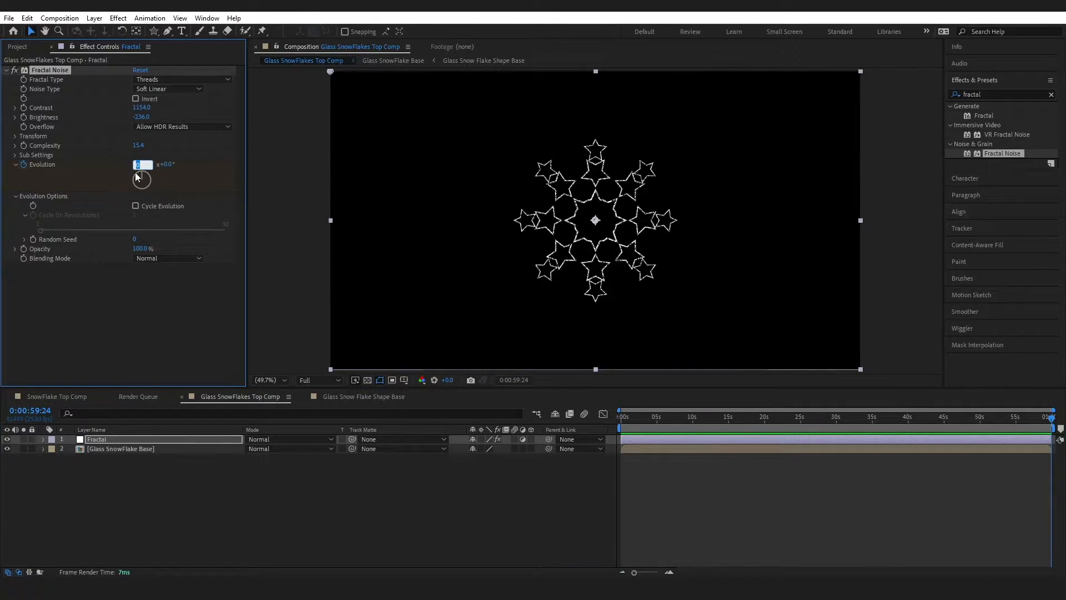
{"action": "key", "text": "Return"}
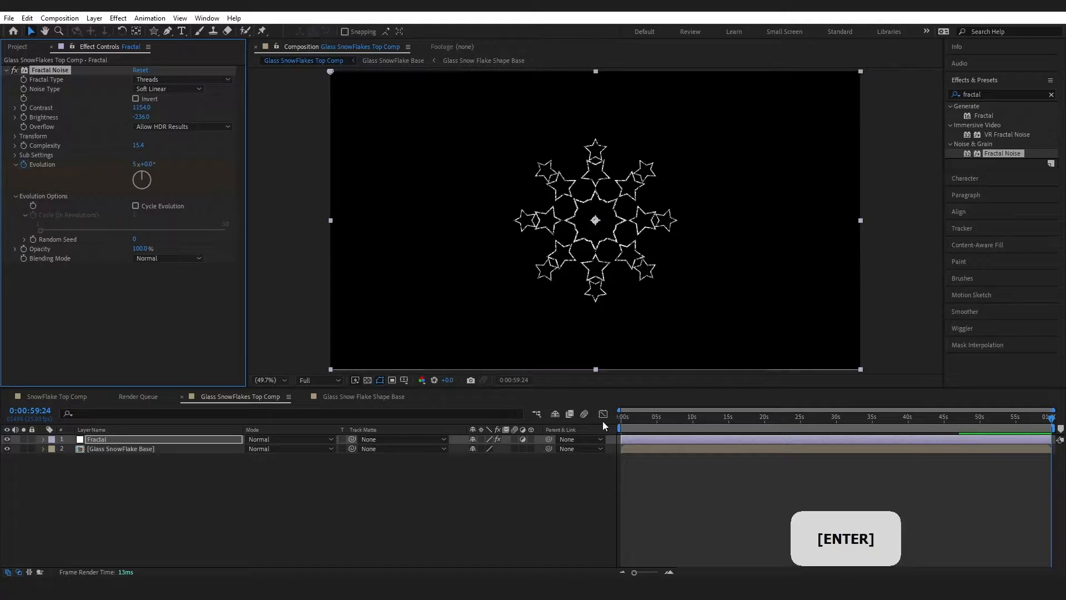
Return to the first frame and duplicate the Glass SnowFlake Base layer.
{"action": "left_click", "coordinate": [128, 449]}
{"action": "key", "text": "Home"}
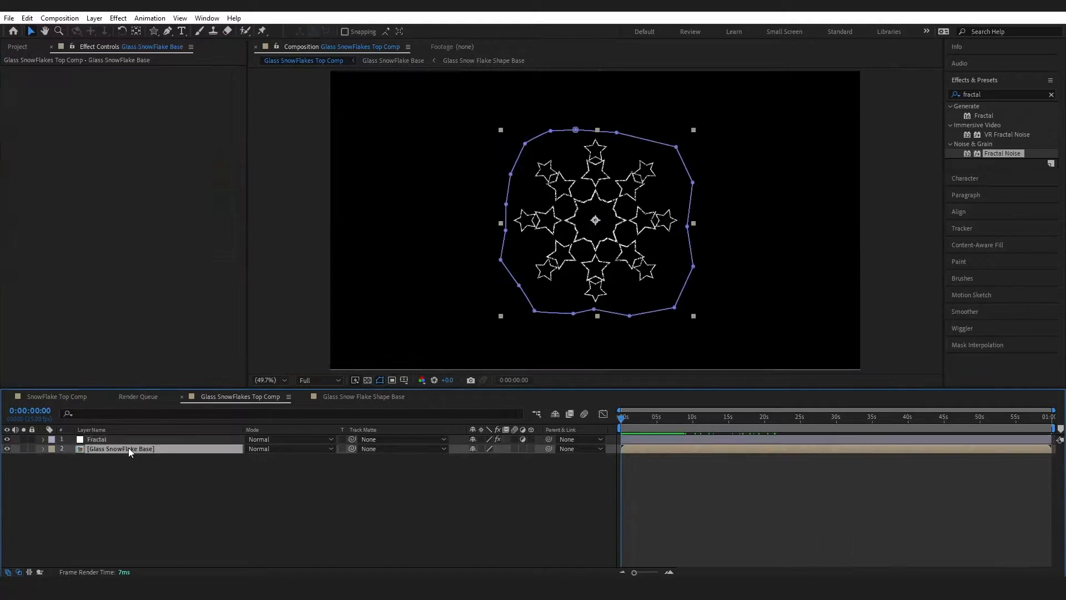
{"action": "key", "text": "ctrl+d"}
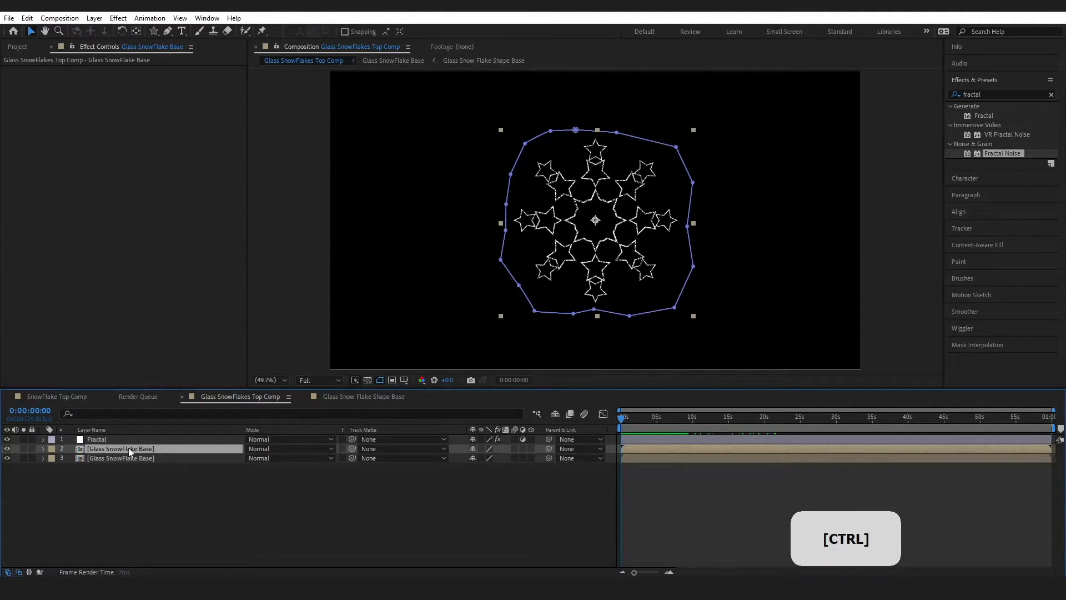
Add a Bevel and Emboss layer style to the upper Glass SnowFlake Base layer.
{"action": "left_click", "coordinate": [44, 448]}
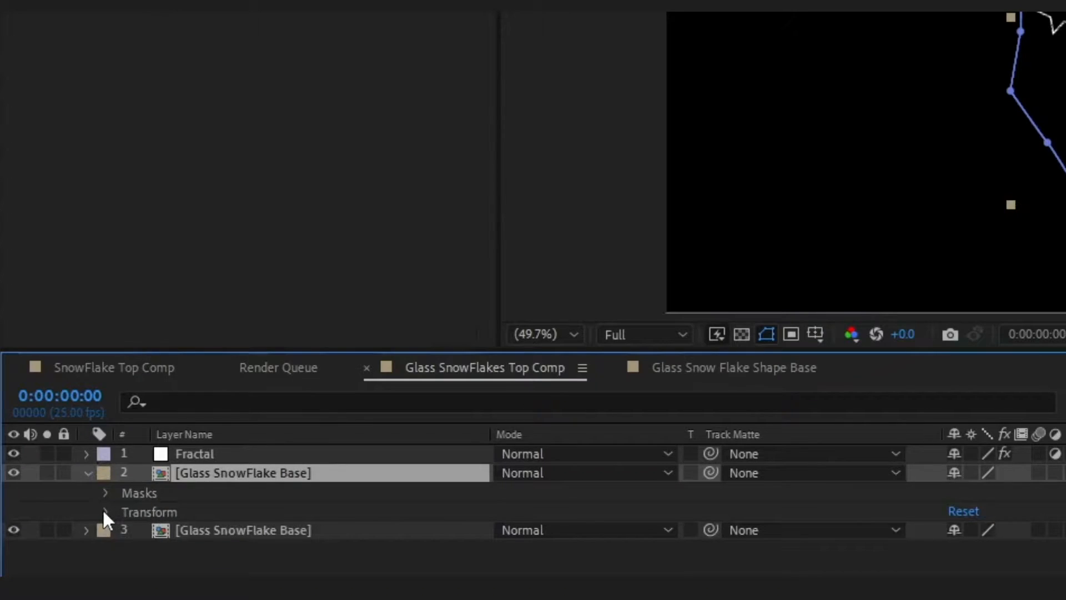
{"action": "left_click", "coordinate": [104, 510]}
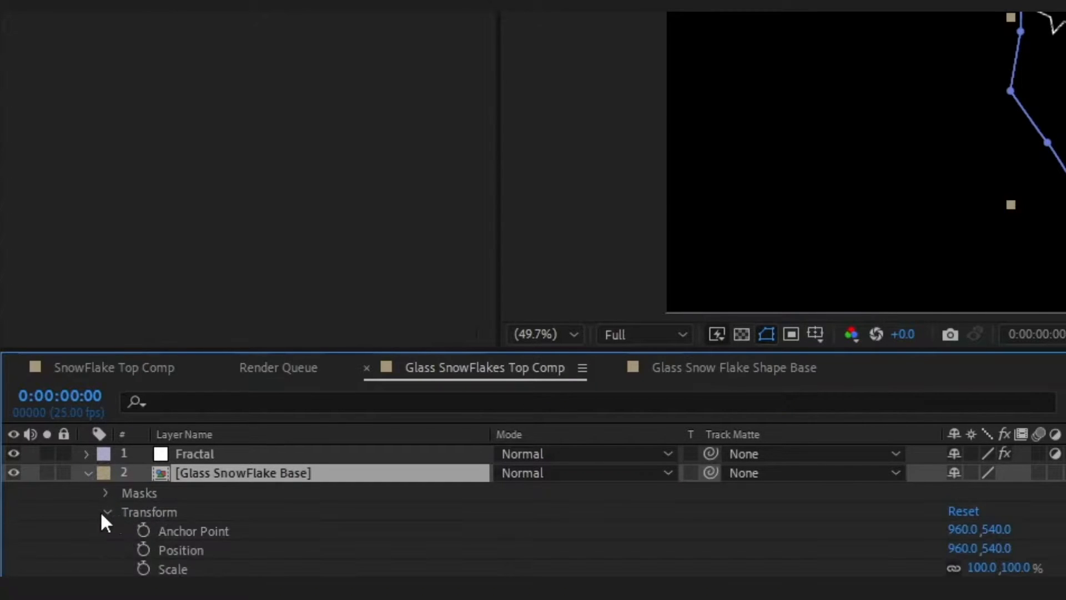
{"action": "left_click", "coordinate": [101, 511]}
{"action": "right_click", "coordinate": [223, 469]}
{"action": "mouse_move", "coordinate": [366, 101]}
{"action": "left_click", "coordinate": [553, 280]}
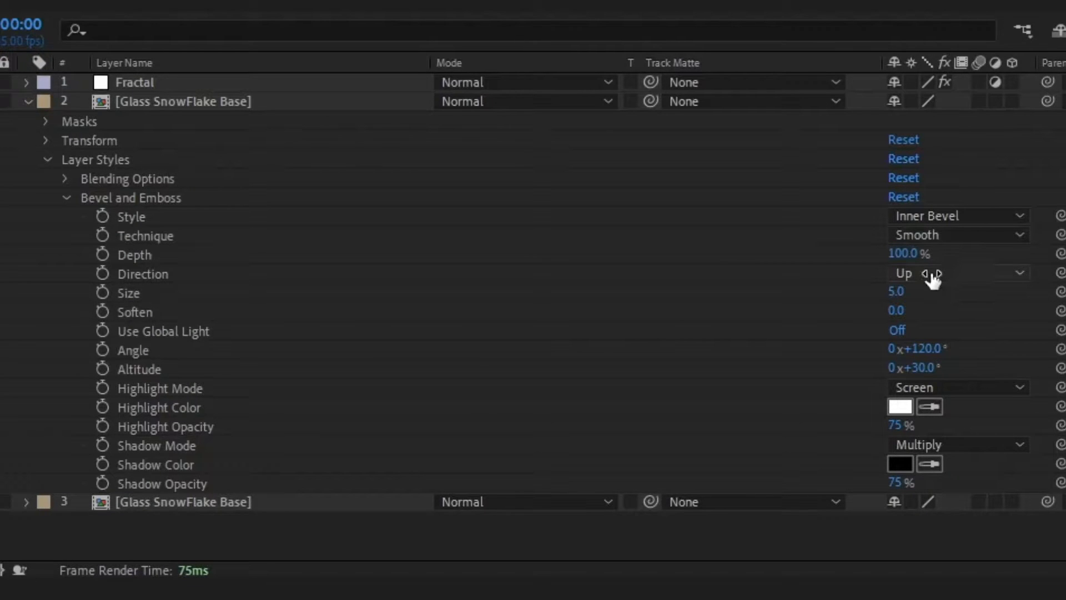
Set the Bevel and Emboss size to 12, angle to 13° and altitude to 38°, and collapse the layer's properties.
{"action": "left_click", "coordinate": [897, 290]}
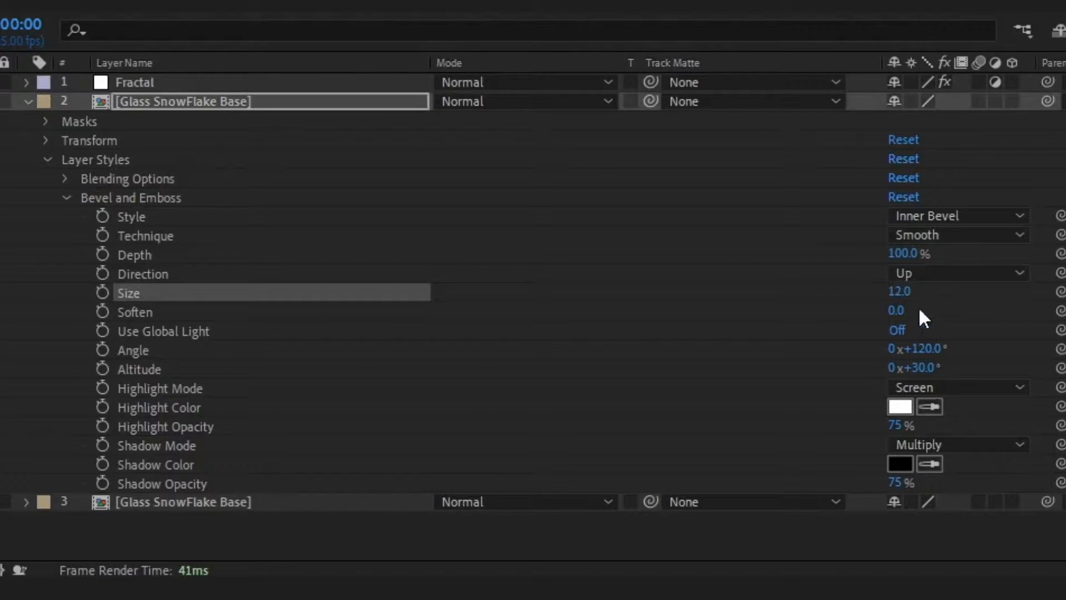
{"action": "left_click", "coordinate": [923, 348]}
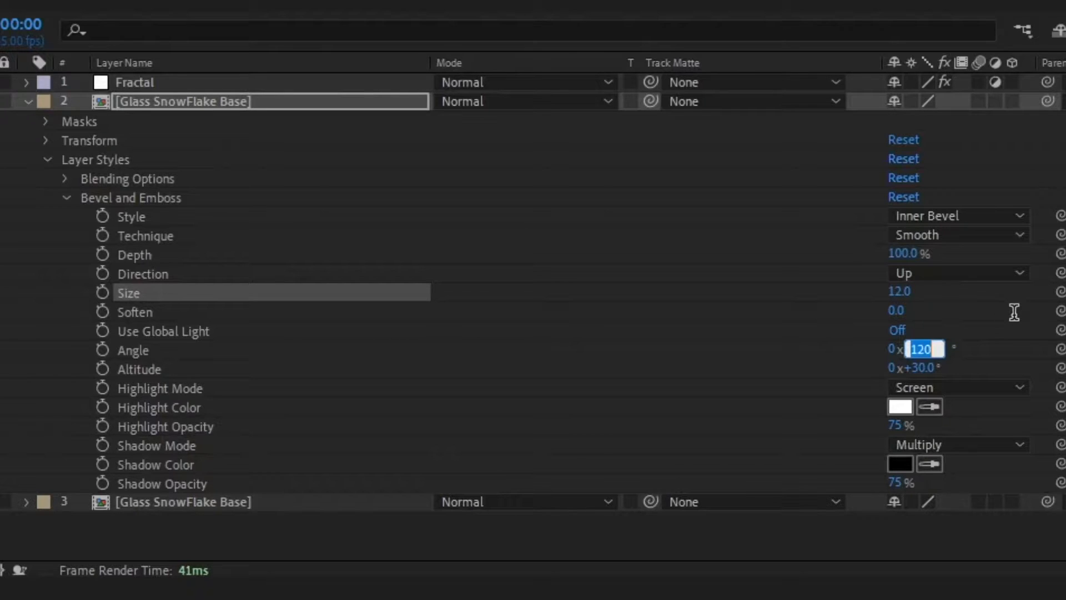
{"action": "type", "text": "13"}
{"action": "key", "text": "Return"}
{"action": "left_click", "coordinate": [921, 367]}
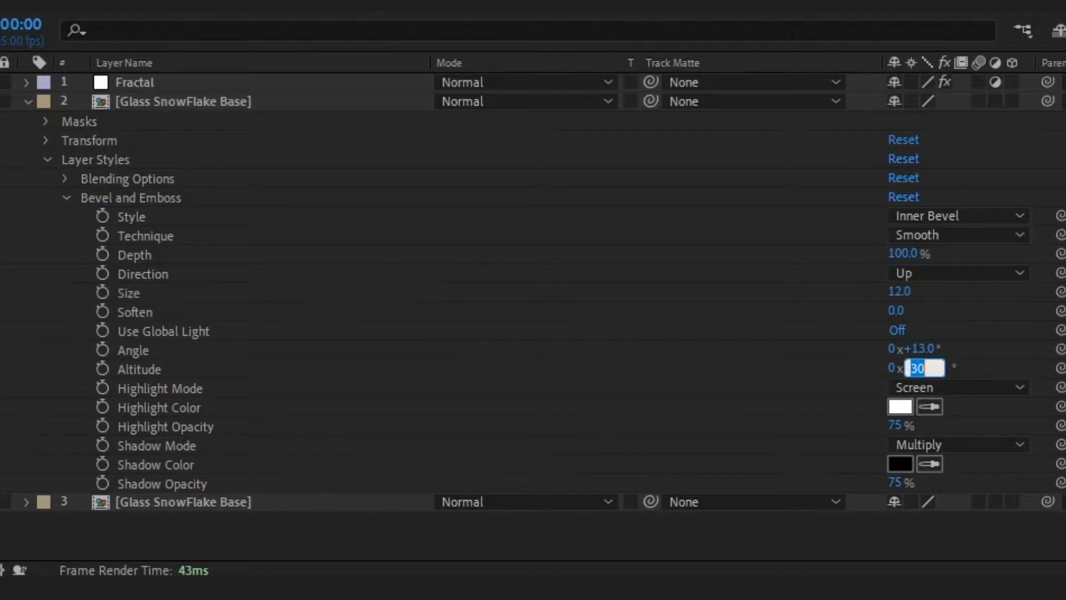
{"action": "type", "text": "38"}
{"action": "key", "text": "Return"}
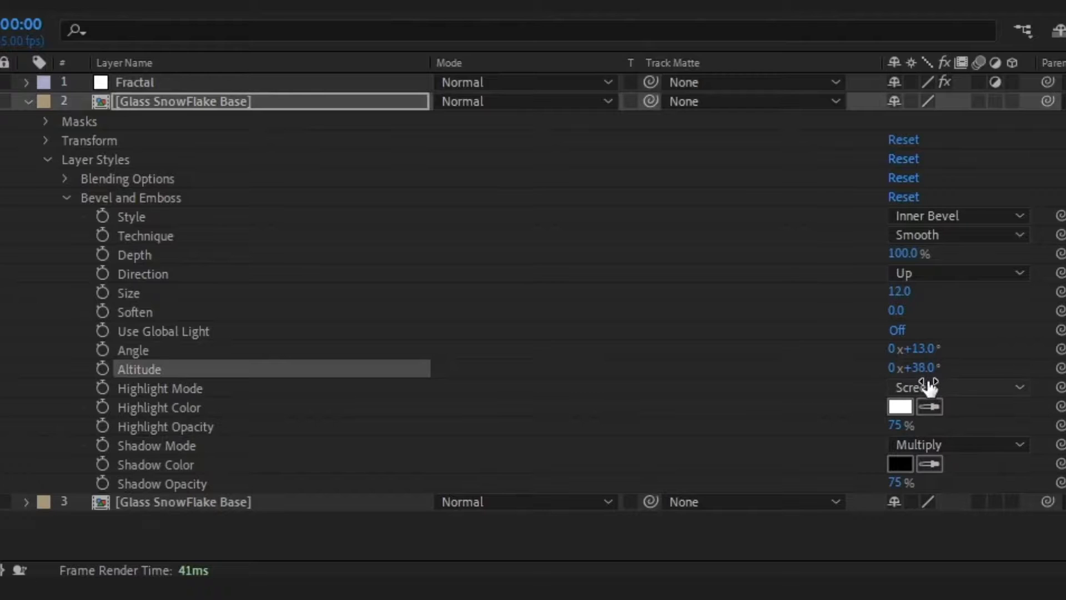
{"action": "left_click", "coordinate": [27, 101]}
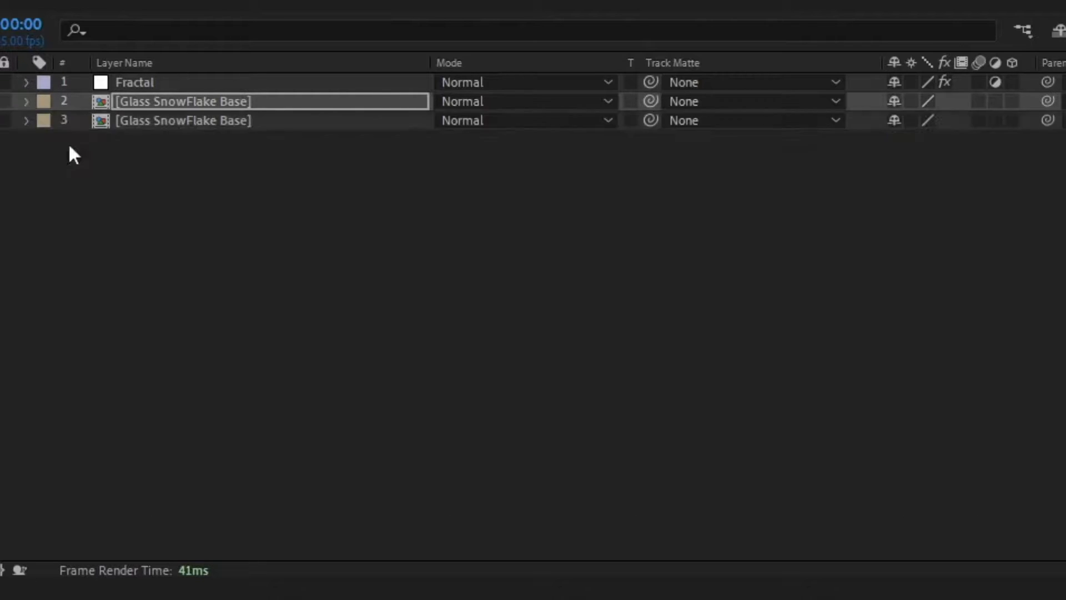
Pre-compose all three layers into a new composition named "Glass Effect".
{"action": "left_click", "coordinate": [171, 94]}
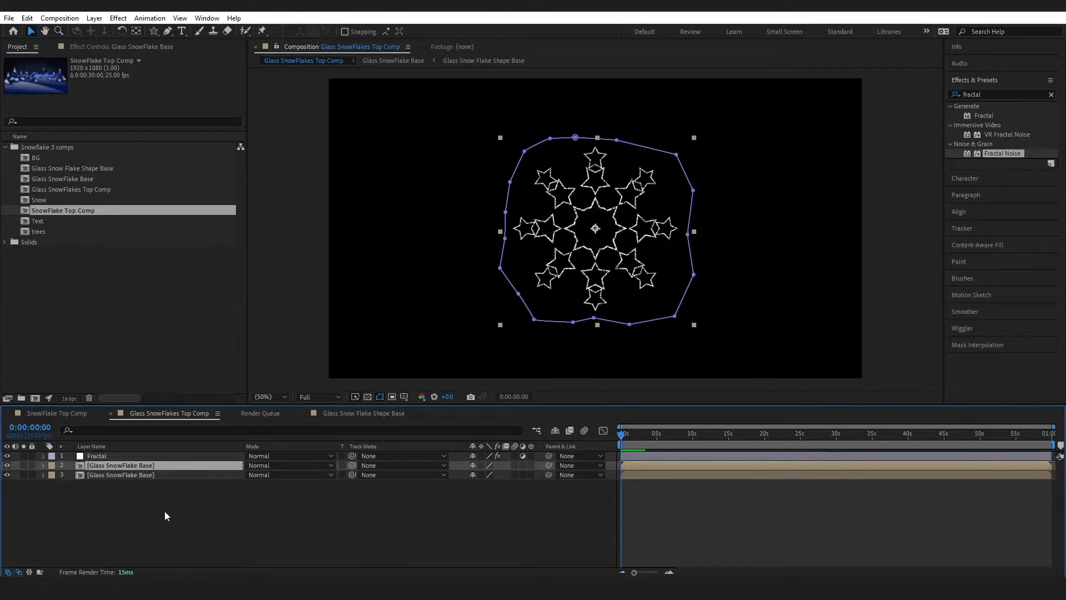
{"action": "key", "text": "ctrl+a"}
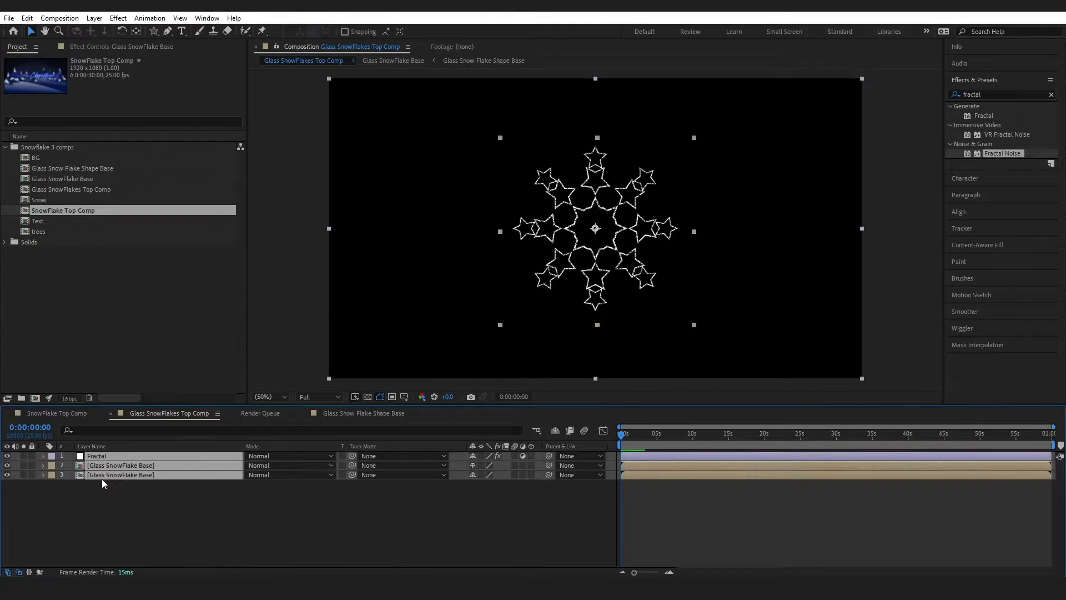
{"action": "right_click", "coordinate": [135, 472]}
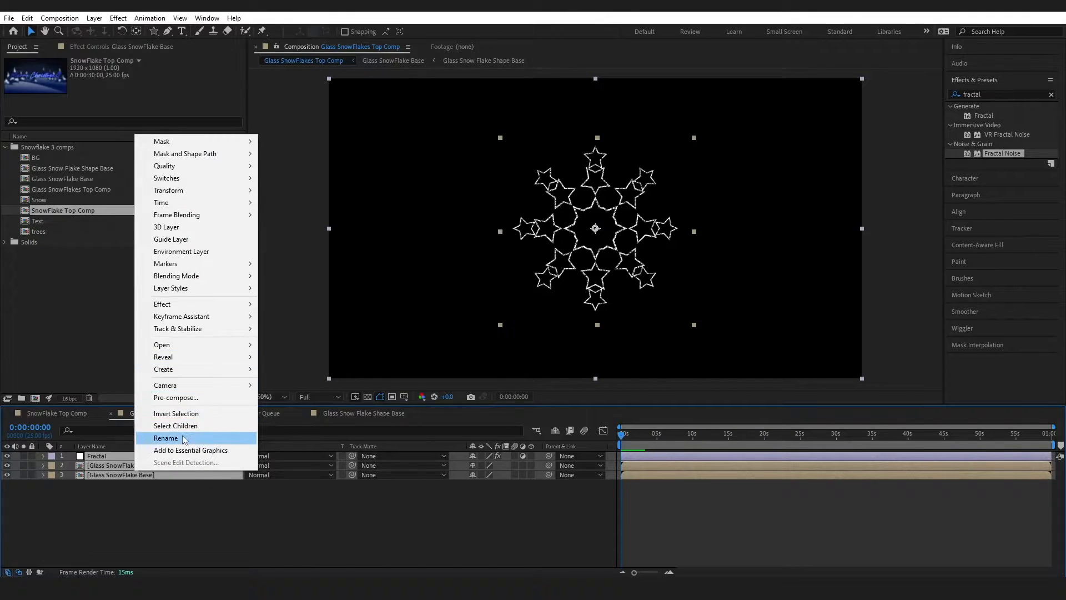
{"action": "left_click", "coordinate": [176, 398]}
{"action": "type", "text": "Glass Effect"}
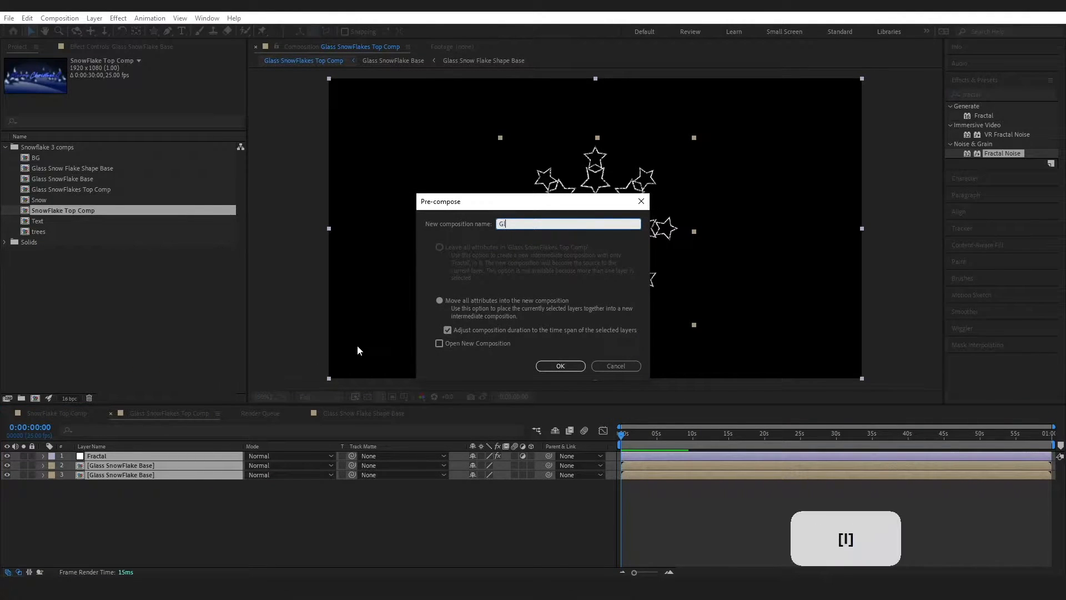
{"action": "left_click", "coordinate": [555, 366]}
Find the CC Glass effect and apply it to the Glass Effect layer.
{"action": "left_click", "coordinate": [1051, 95]}
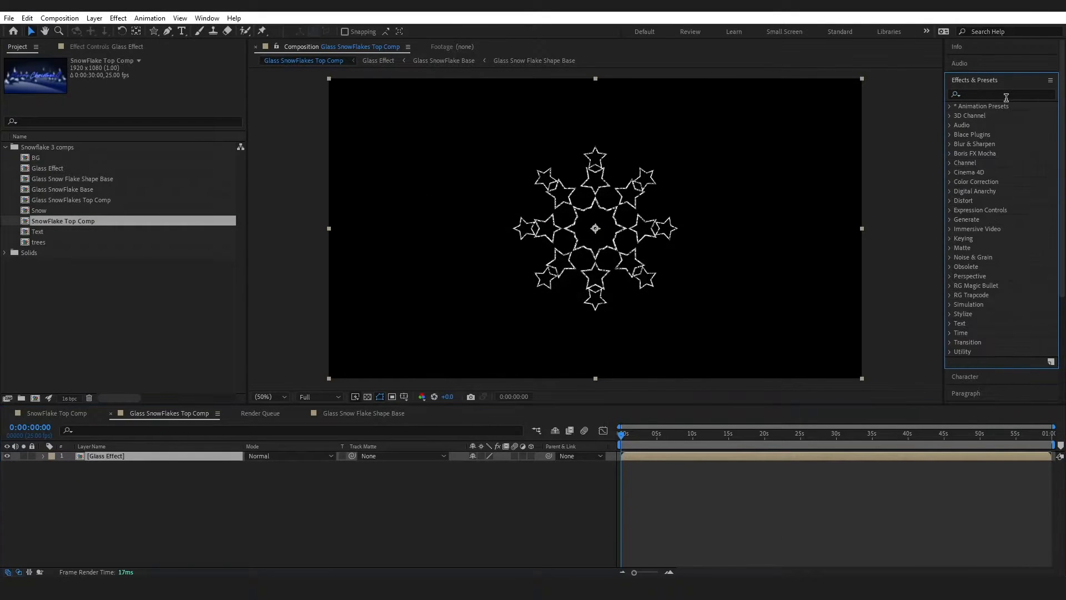
{"action": "left_click", "coordinate": [999, 92]}
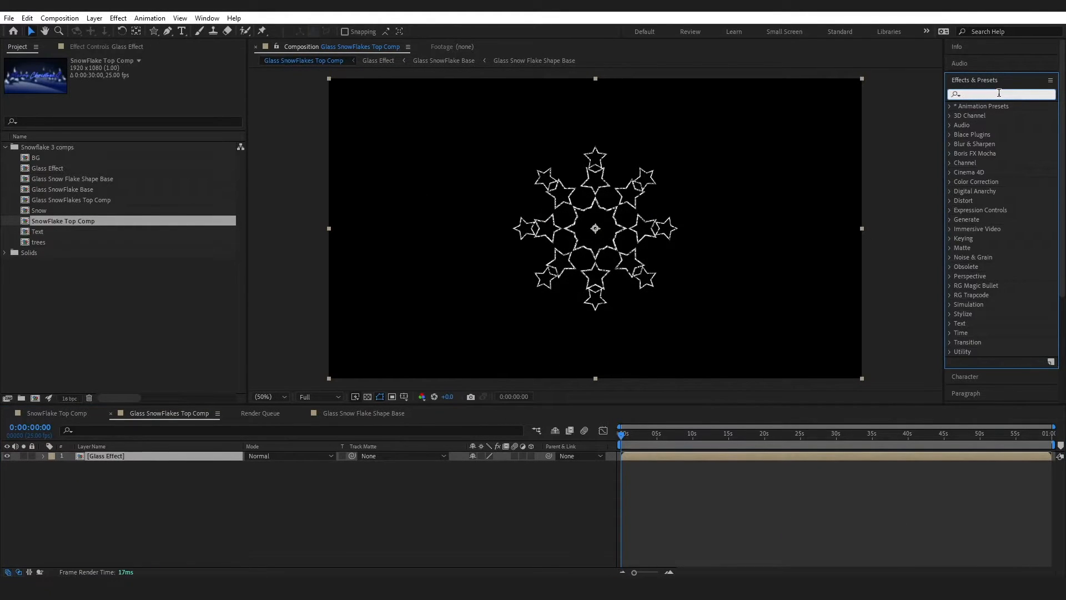
{"action": "type", "text": "glass"}
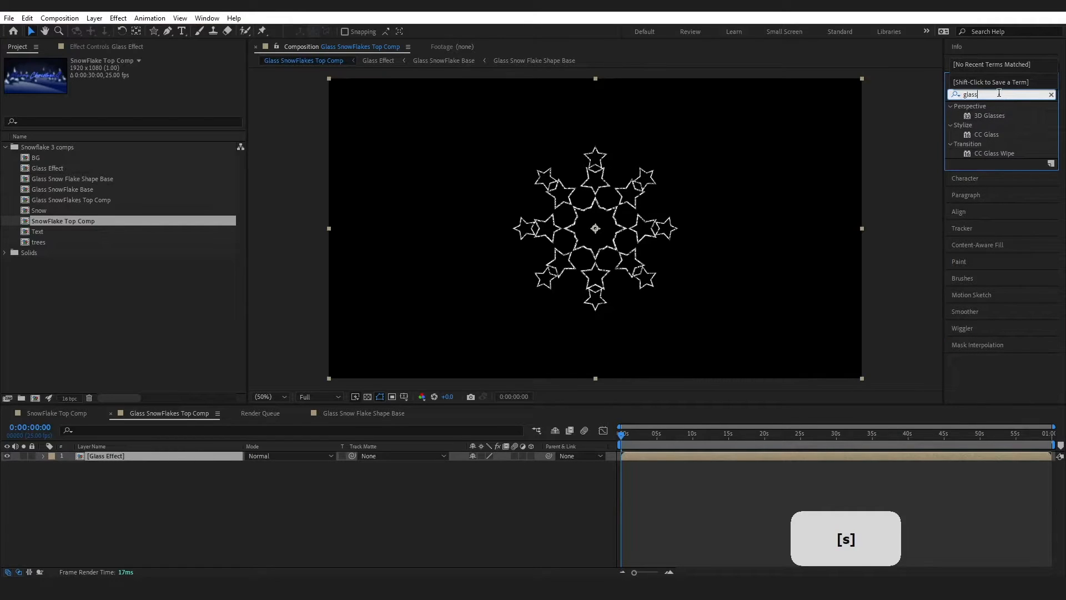
{"action": "left_click_drag", "start_coordinate": [996, 139], "coordinate": [119, 455]}
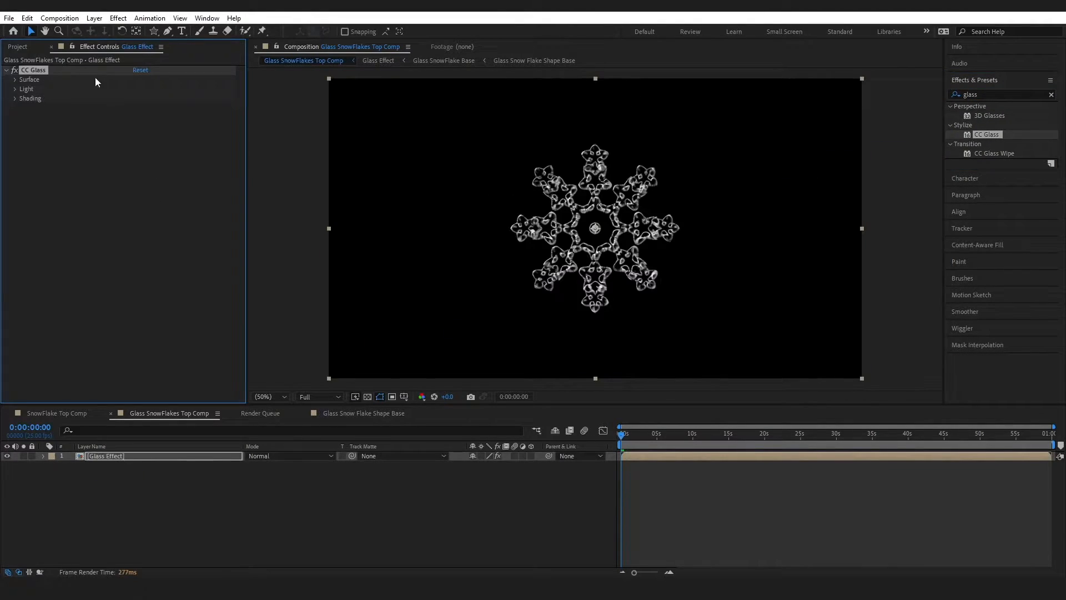
Set the CC Glass surface softness to 0.2, height to 47 and displacement to 80.
{"action": "left_click", "coordinate": [15, 81]}
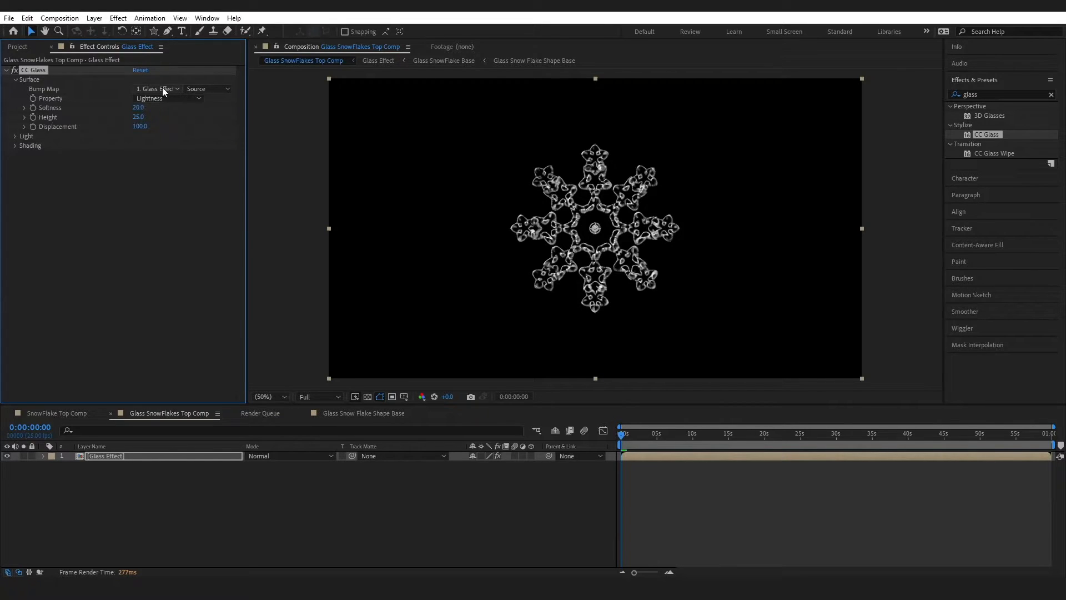
{"action": "left_click", "coordinate": [136, 107]}
{"action": "type", "text": ".2"}
{"action": "key", "text": "Return"}
{"action": "left_click", "coordinate": [138, 117]}
{"action": "type", "text": "47"}
{"action": "key", "text": "Return"}
{"action": "left_click", "coordinate": [140, 131]}
{"action": "type", "text": "80"}
{"action": "key", "text": "Return"}
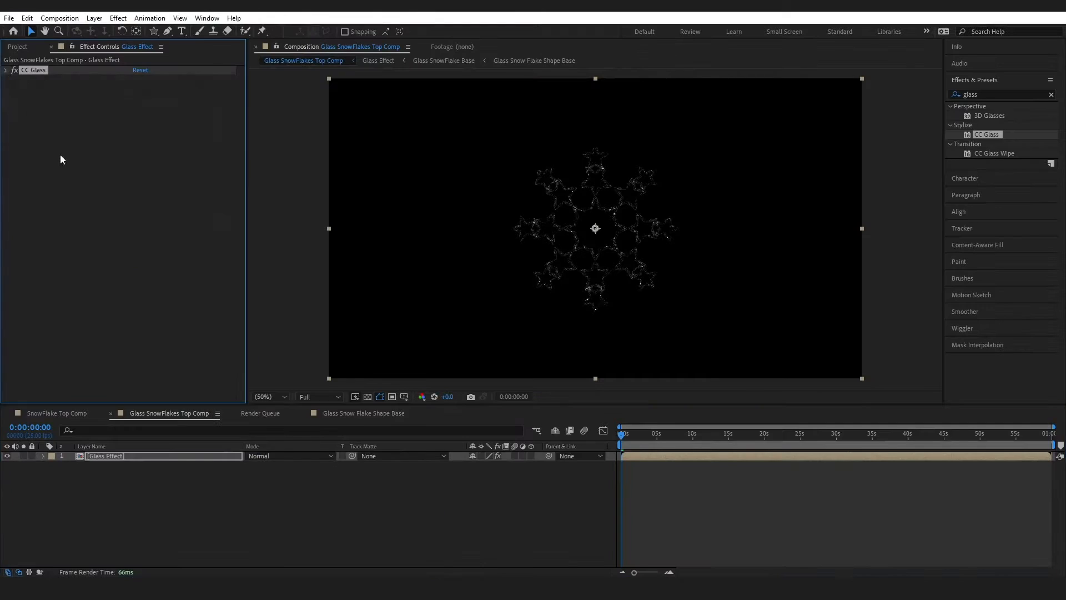
Rename the Glass Effect layer as "SnowFlake Base".
{"action": "right_click", "coordinate": [118, 455]}
{"action": "left_click", "coordinate": [138, 425]}
{"action": "type", "text": "Sn"}
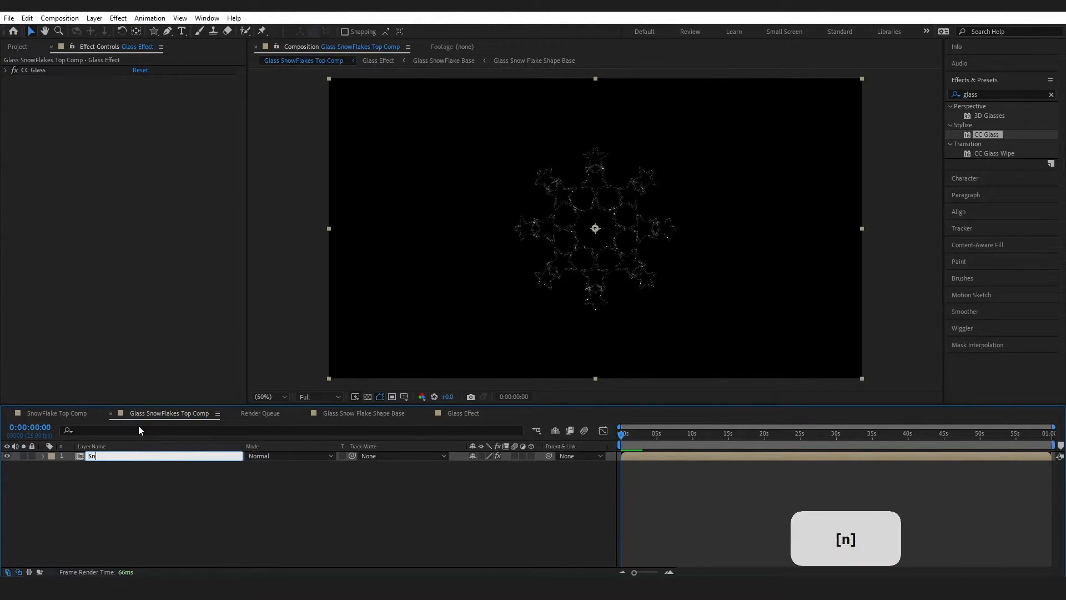
{"action": "type", "text": "owFlake Base"}
Pre-compose the SnowFlake Base layer into a new composition named "Snowflake Glass Effect".
{"action": "right_click", "coordinate": [120, 456]}
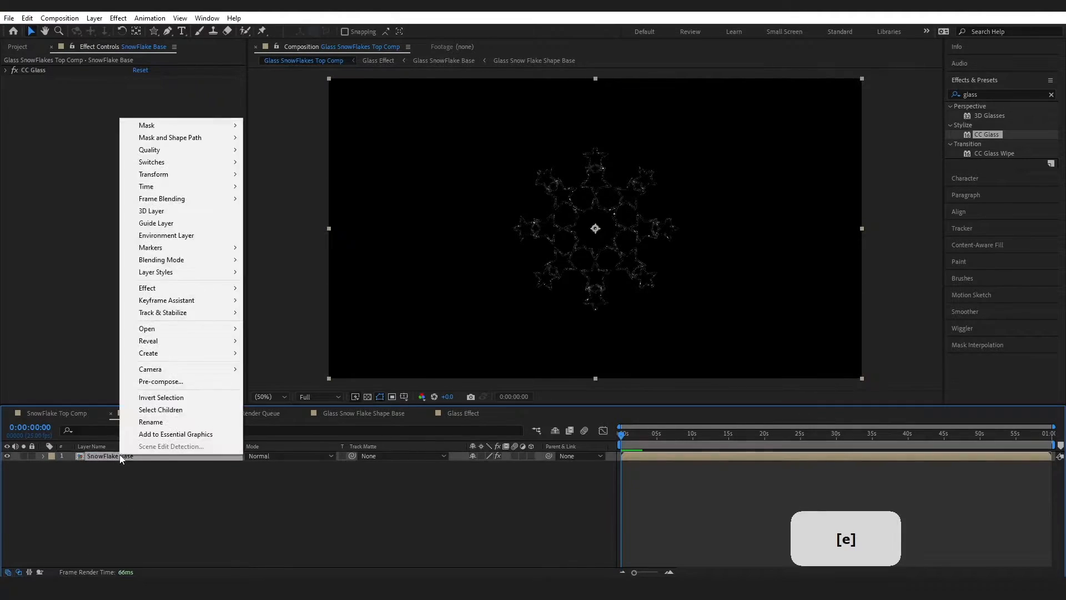
{"action": "left_click", "coordinate": [160, 380]}
{"action": "key", "text": "Caps_Lock"}
{"action": "type", "text": "G"}
{"action": "key", "text": "Caps_Lock"}
{"action": "type", "text": "lass"}
{"action": "key", "text": "Caps_Lock"}
{"action": "type", "text": "E"}
{"action": "key", "text": "Caps_Lock"}
{"action": "type", "text": "ffect"}
{"action": "key", "text": "Caps_Lock"}
{"action": "left_click", "coordinate": [498, 223]}
{"action": "type", "text": "S"}
{"action": "key", "text": "Caps_Lock"}
{"action": "type", "text": "nowFlake"}
{"action": "left_click", "coordinate": [580, 366]}
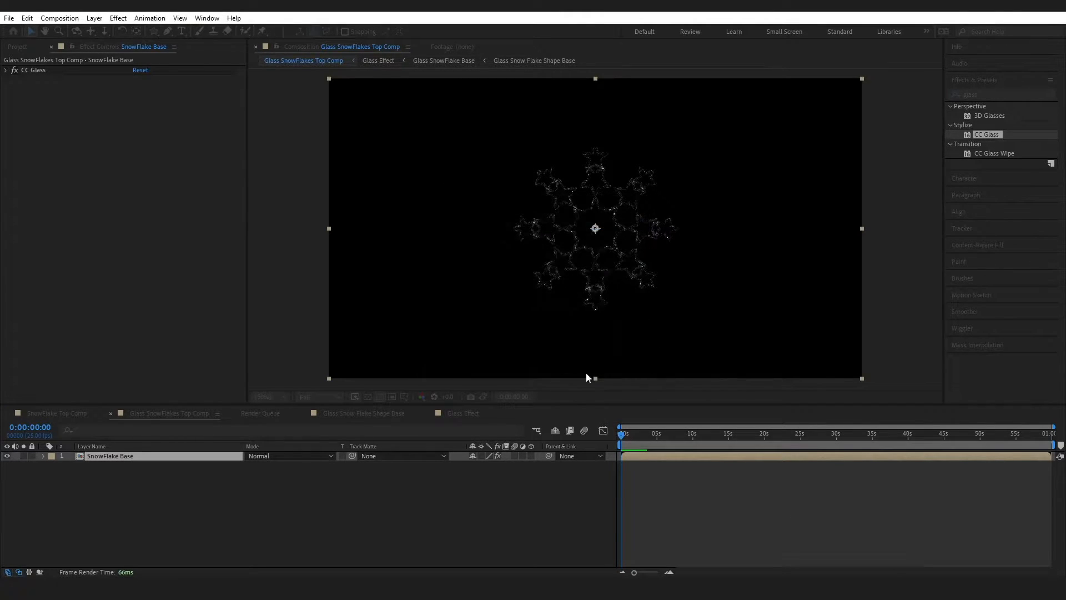
Create a new 1920 x 1080 black solid layer named "Particles Snowflakes".
{"action": "left_click", "coordinate": [94, 18]}
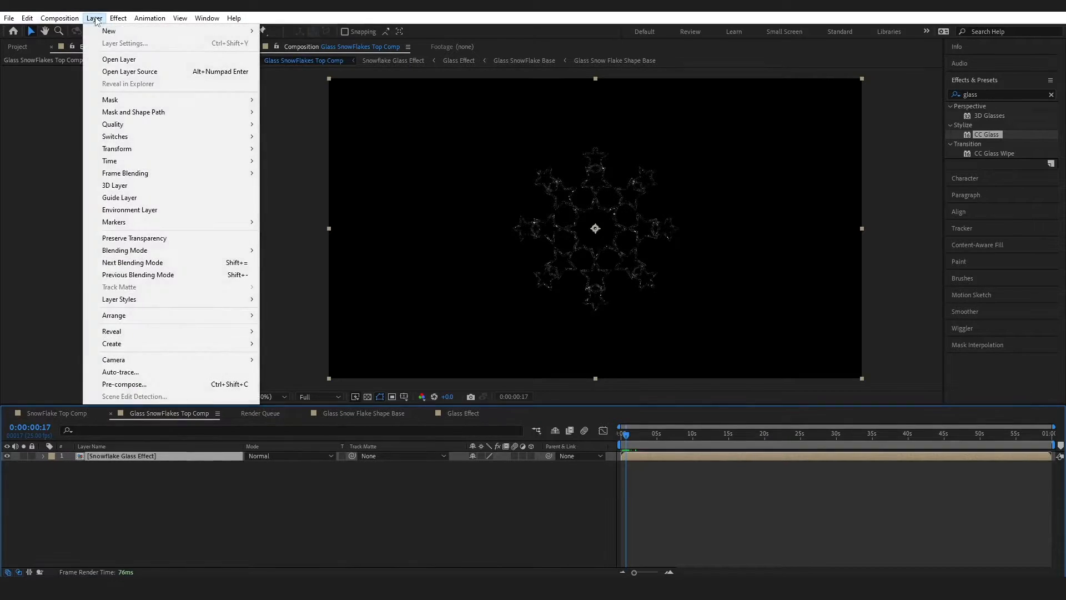
{"action": "mouse_move", "coordinate": [110, 32]}
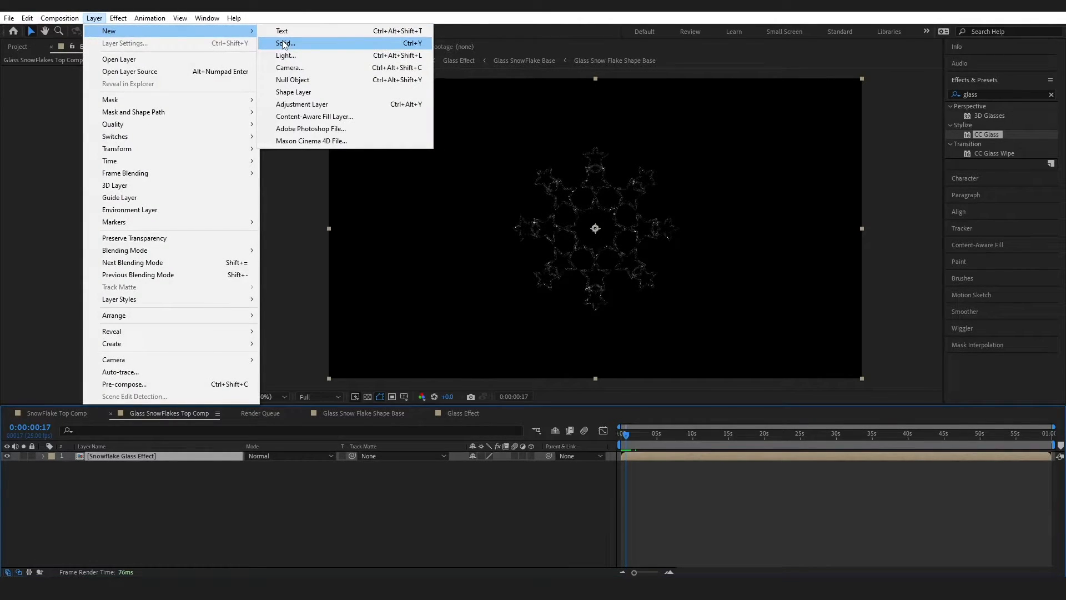
{"action": "left_click", "coordinate": [284, 43]}
{"action": "key", "text": "Caps_Lock"}
{"action": "type", "text": "P"}
{"action": "key", "text": "Caps_Lock"}
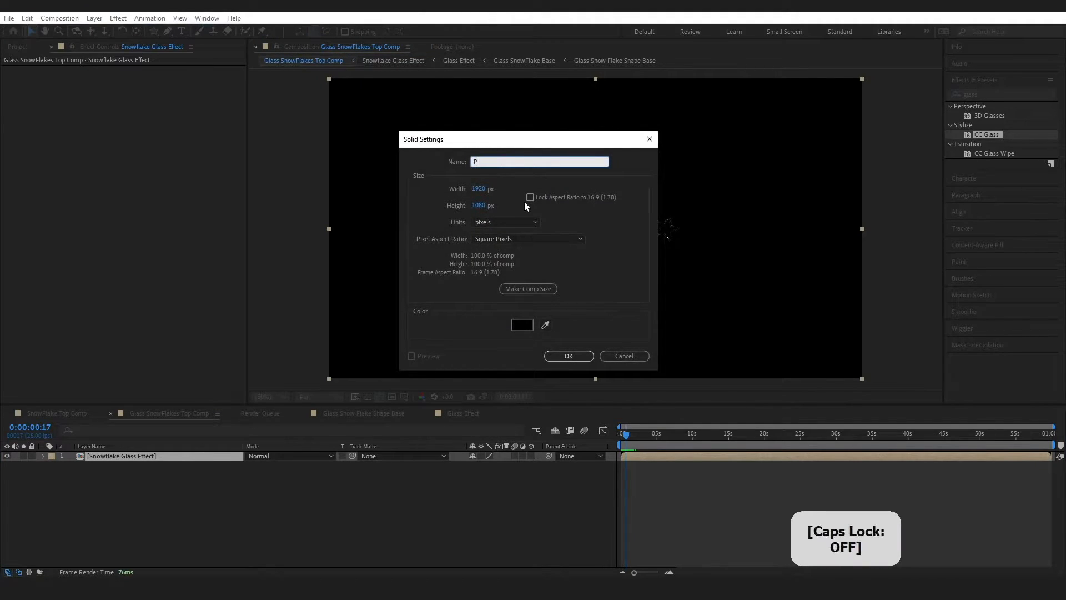
{"action": "type", "text": "artic"}
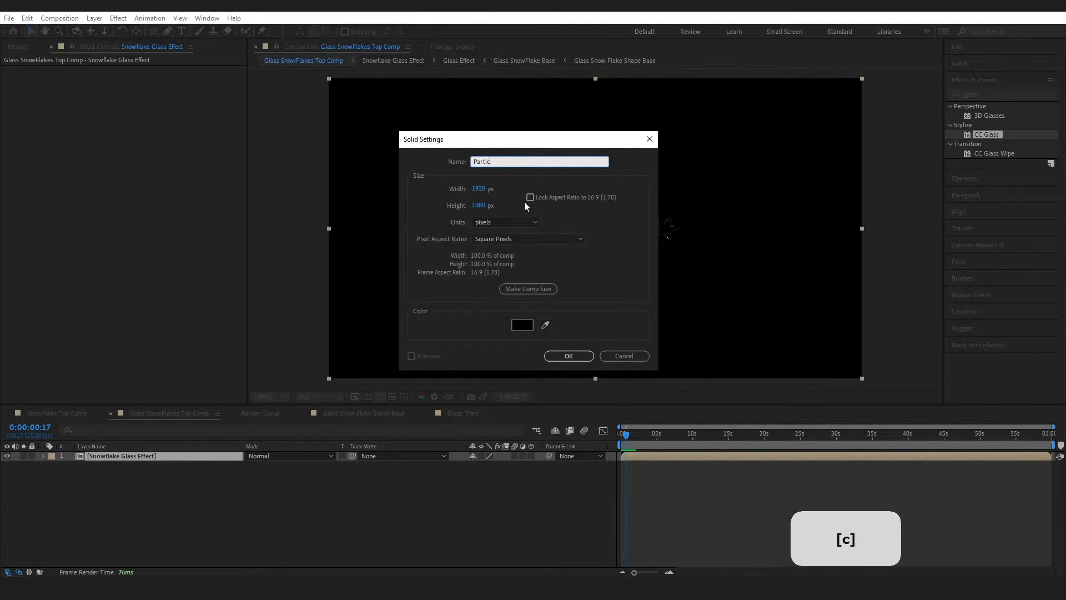
{"action": "type", "text": "les"}
{"action": "key", "text": "Caps_Lock"}
{"action": "type", "text": "S"}
{"action": "key", "text": "Caps_Lock"}
{"action": "type", "text": "nowflakes"}
{"action": "left_click", "coordinate": [568, 356]}
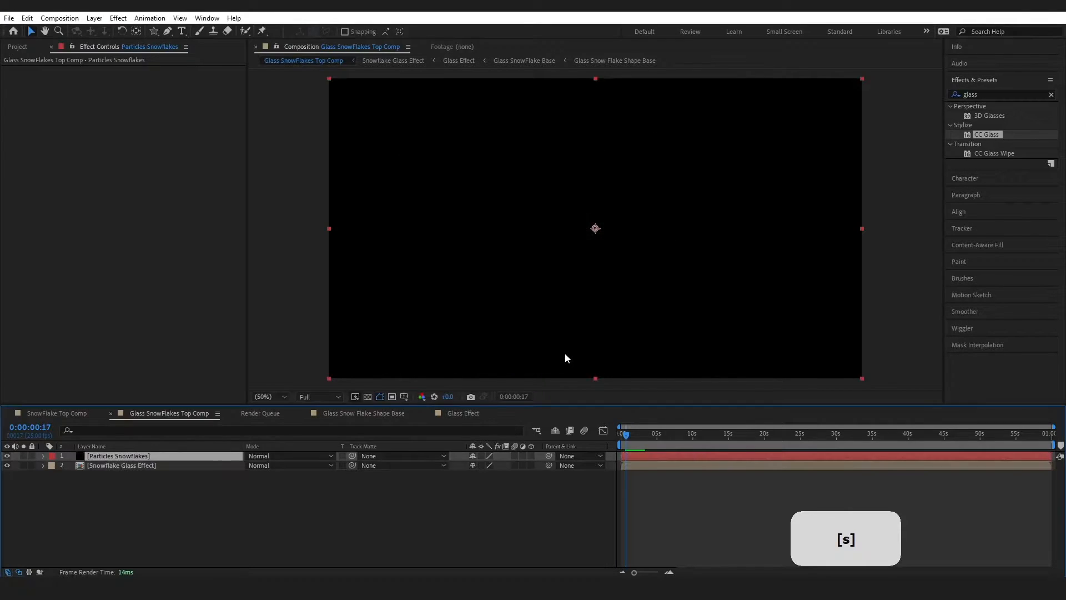
Find the CC Particle World effect and apply it to the Particles Snowflakes solid.
{"action": "left_click", "coordinate": [1051, 94]}
{"action": "type", "text": "cc par"}
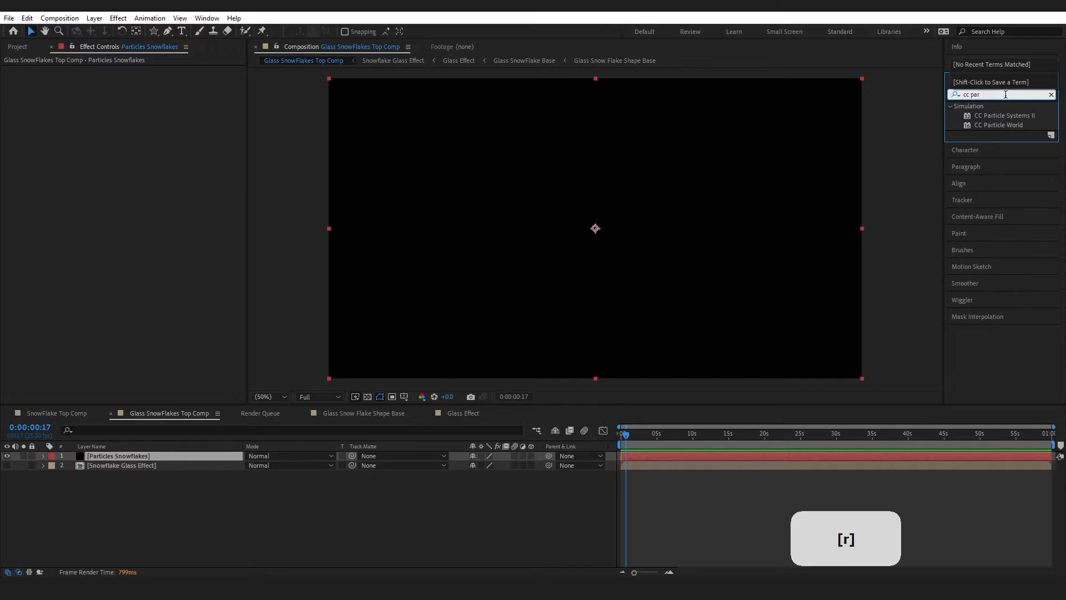
{"action": "left_click_drag", "start_coordinate": [1019, 123], "coordinate": [149, 155]}
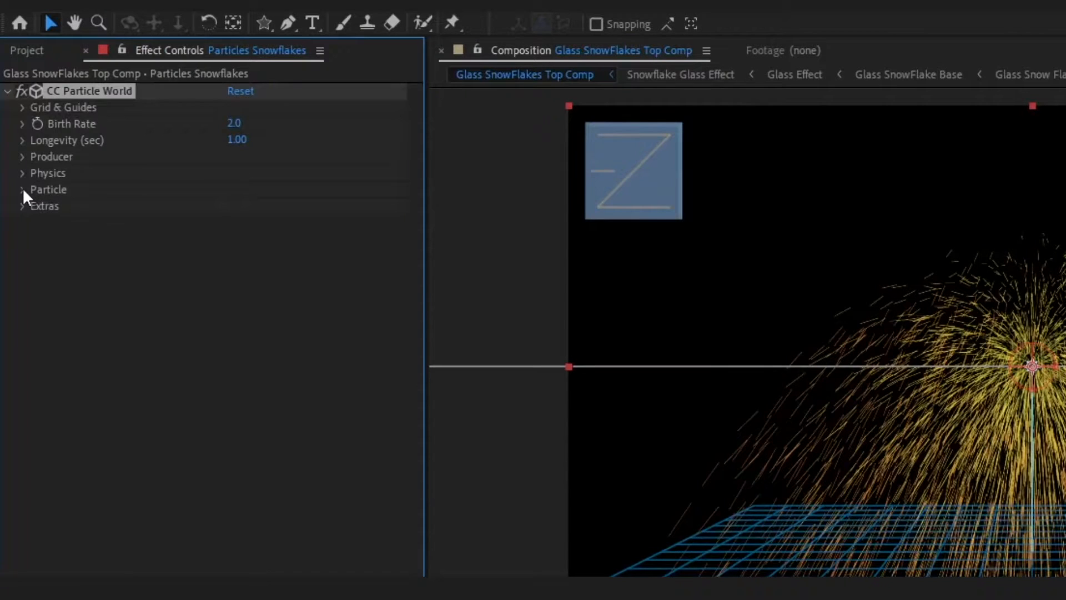
Set the particle type to Textured Square and use the Snowflake Glass Effect layer as its texture.
{"action": "left_click", "coordinate": [16, 127]}
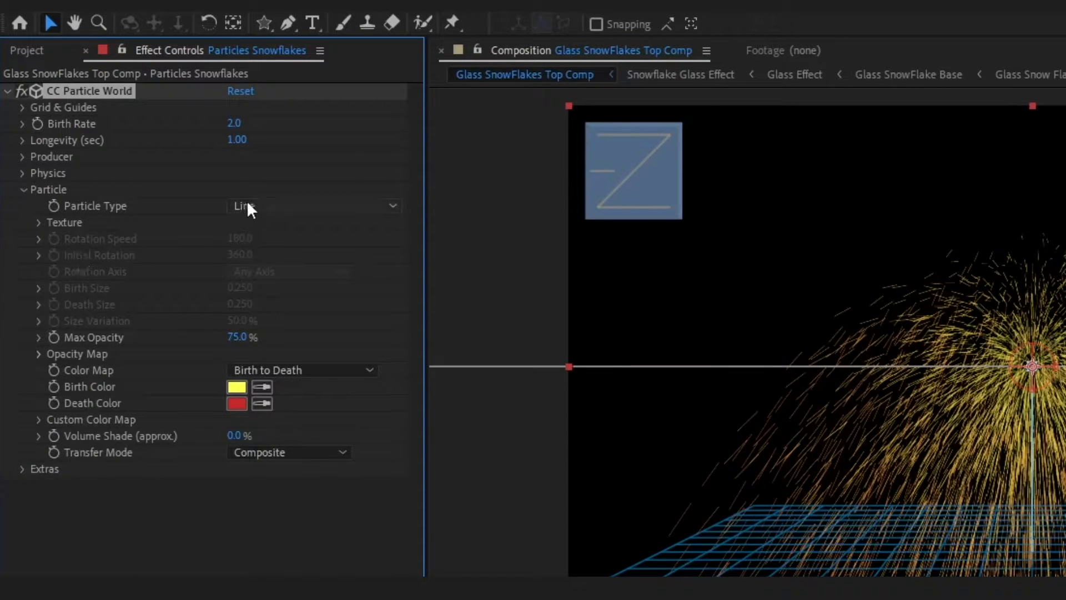
{"action": "left_click", "coordinate": [143, 135]}
{"action": "left_click", "coordinate": [274, 516]}
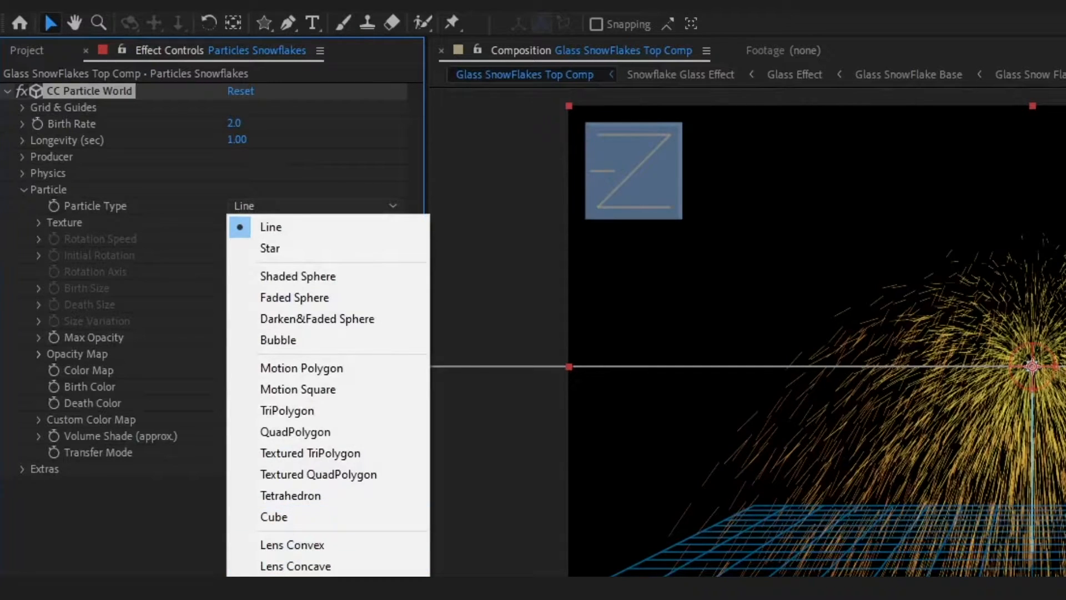
{"action": "left_click", "coordinate": [301, 597]}
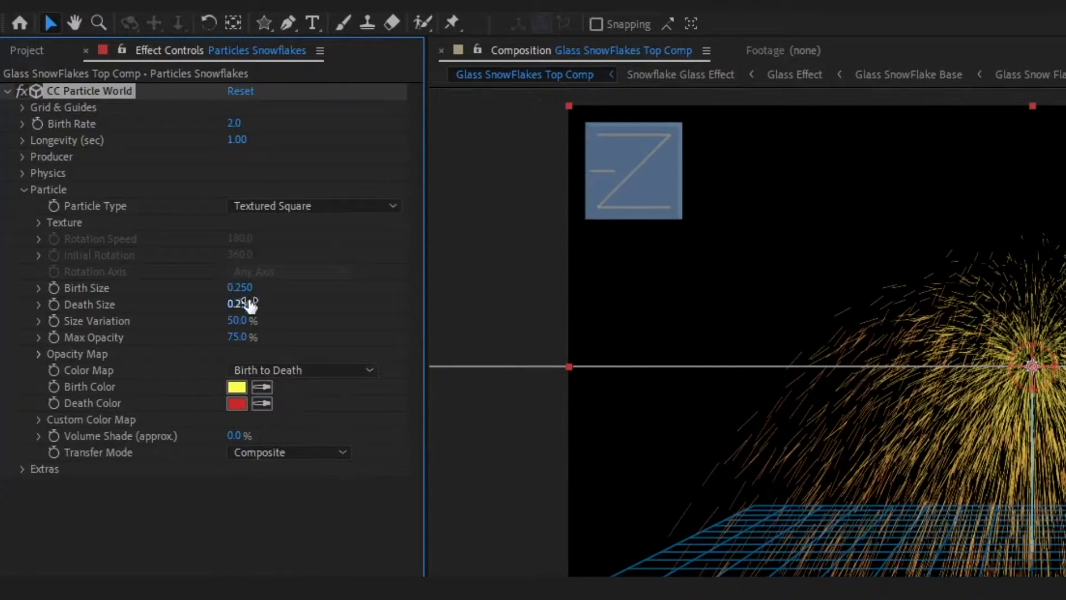
{"action": "left_click", "coordinate": [39, 222]}
{"action": "left_click", "coordinate": [288, 241]}
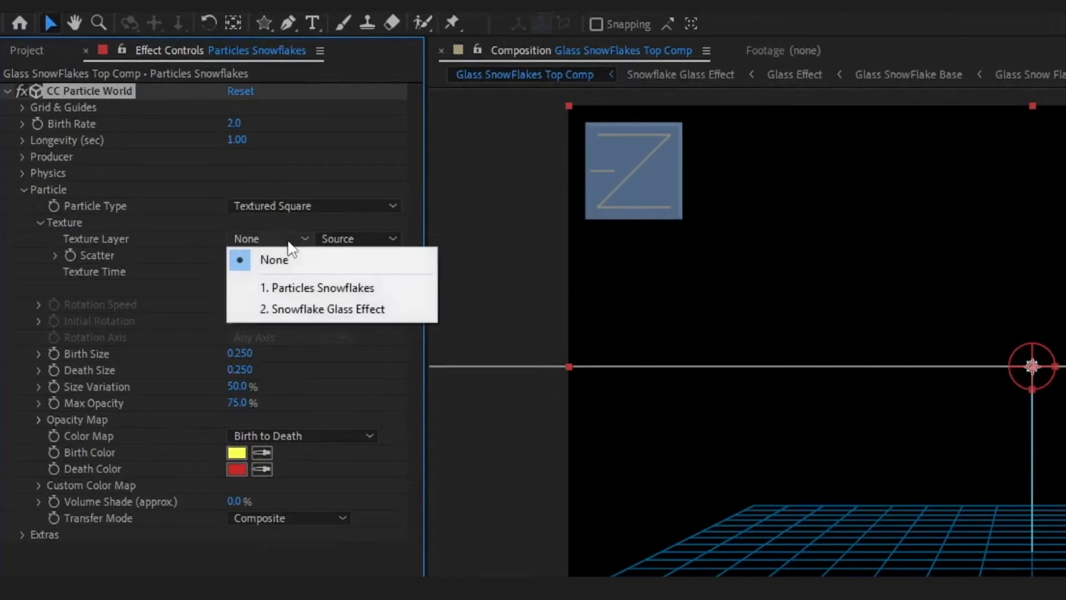
{"action": "left_click", "coordinate": [327, 310]}
Set the particles' birth size and death size to 5.
{"action": "left_click", "coordinate": [241, 353]}
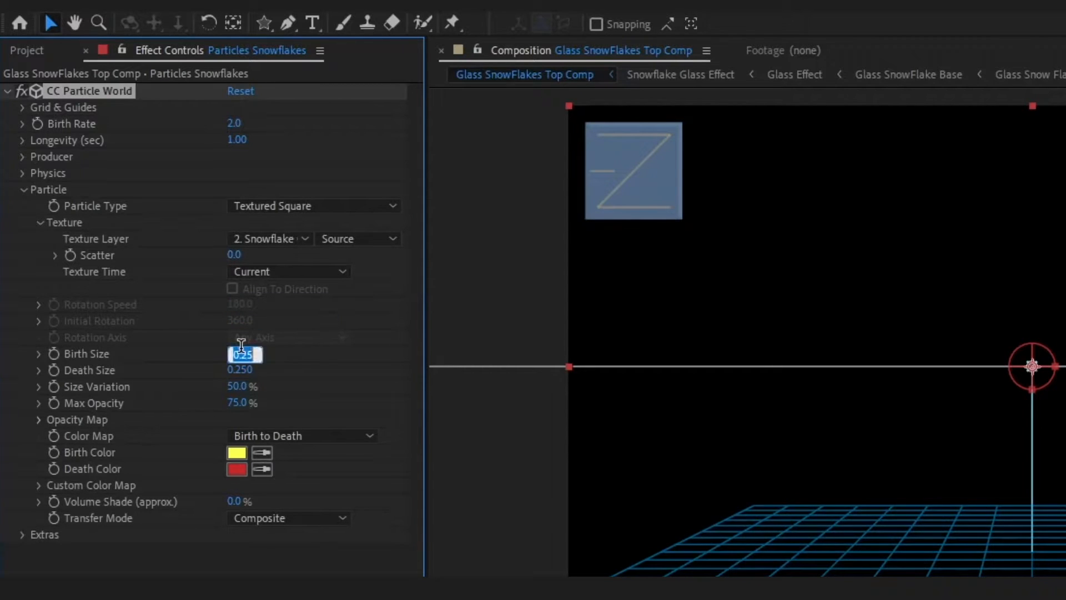
{"action": "type", "text": "5"}
{"action": "key", "text": "Tab"}
{"action": "type", "text": "5"}
{"action": "key", "text": "Return"}
Make the particles' birth and death colours white and set their max opacity to 100%.
{"action": "left_click", "coordinate": [170, 599]}
{"action": "left_click", "coordinate": [591, 599]}
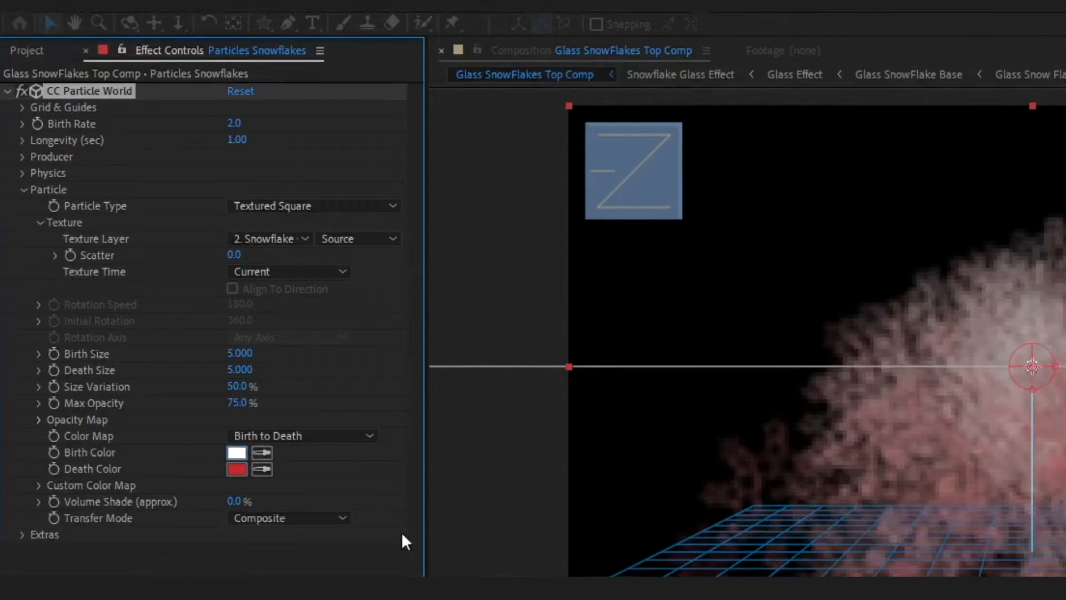
{"action": "left_click", "coordinate": [237, 470]}
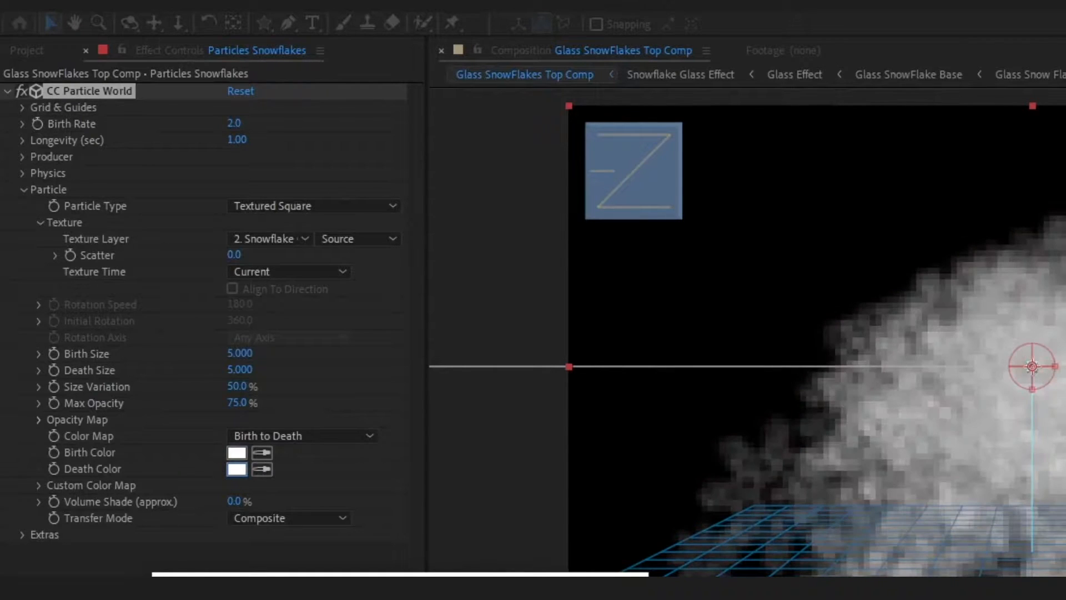
{"action": "left_click", "coordinate": [591, 599]}
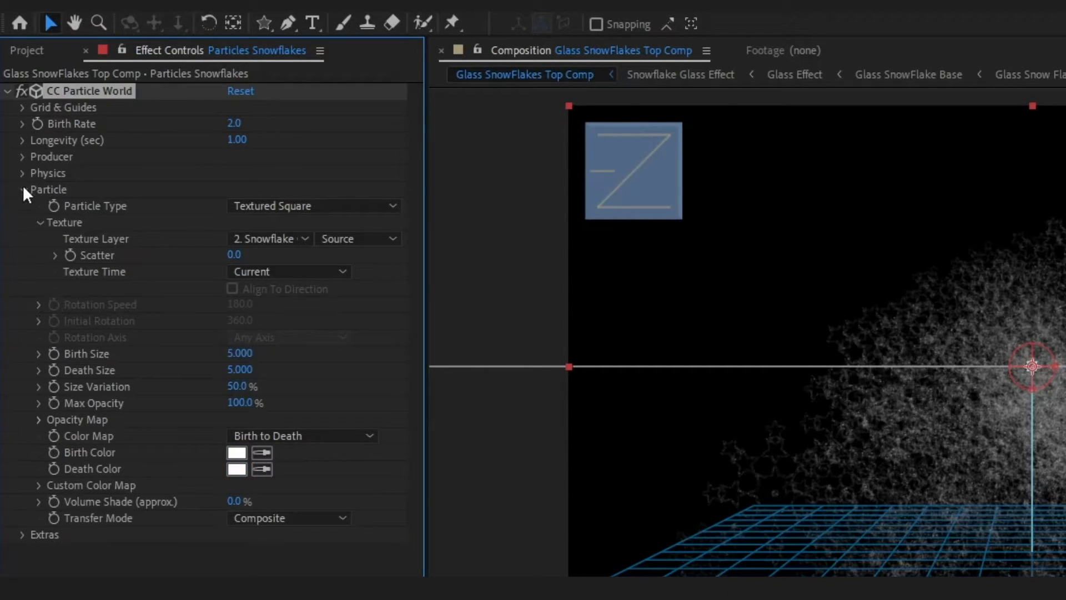
Set the particle birth rate to 0.1 and the longevity to 48 seconds.
{"action": "left_click", "coordinate": [22, 189]}
{"action": "left_click", "coordinate": [234, 124]}
{"action": "type", "text": "0.1"}
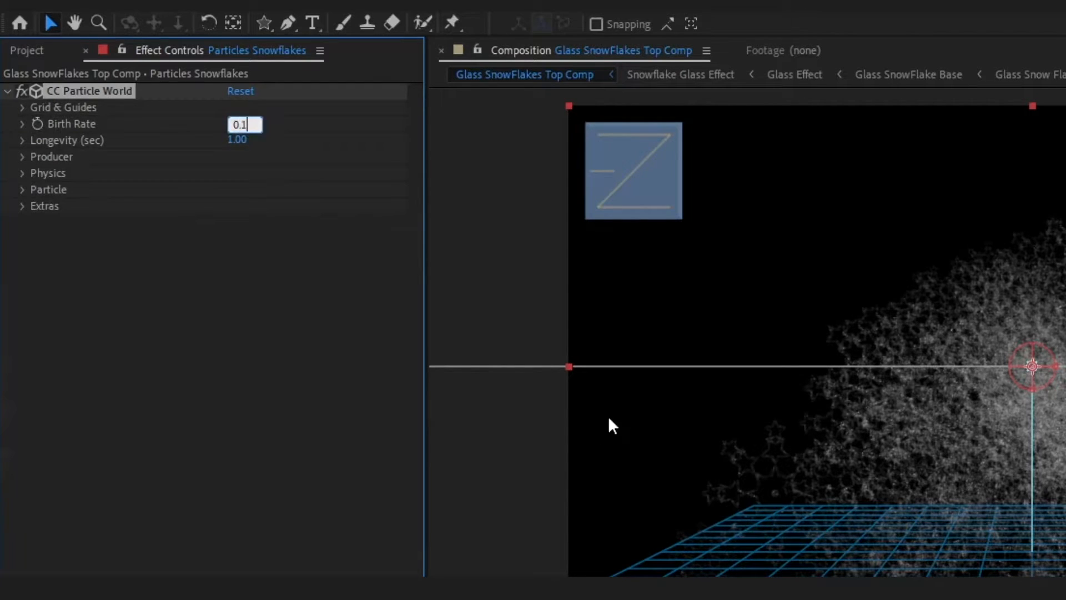
{"action": "key", "text": "Return"}
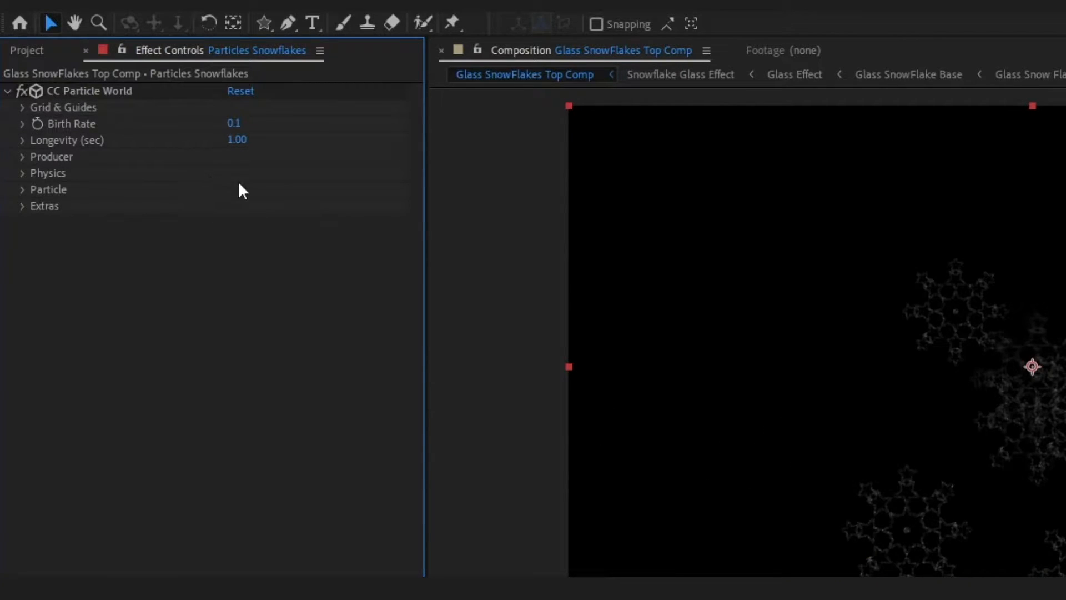
{"action": "left_click", "coordinate": [236, 139]}
{"action": "type", "text": "48"}
{"action": "key", "text": "Return"}
Set the producer's Radius X and Radius Y to 5.5 and its Radius Z to 8.
{"action": "left_click", "coordinate": [22, 157]}
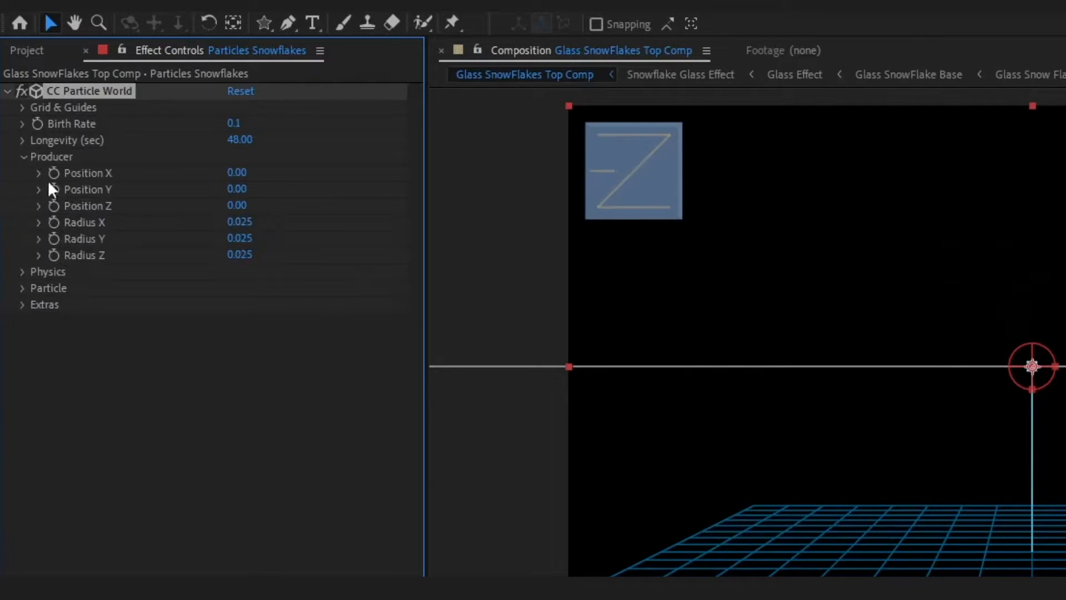
{"action": "left_click", "coordinate": [240, 222]}
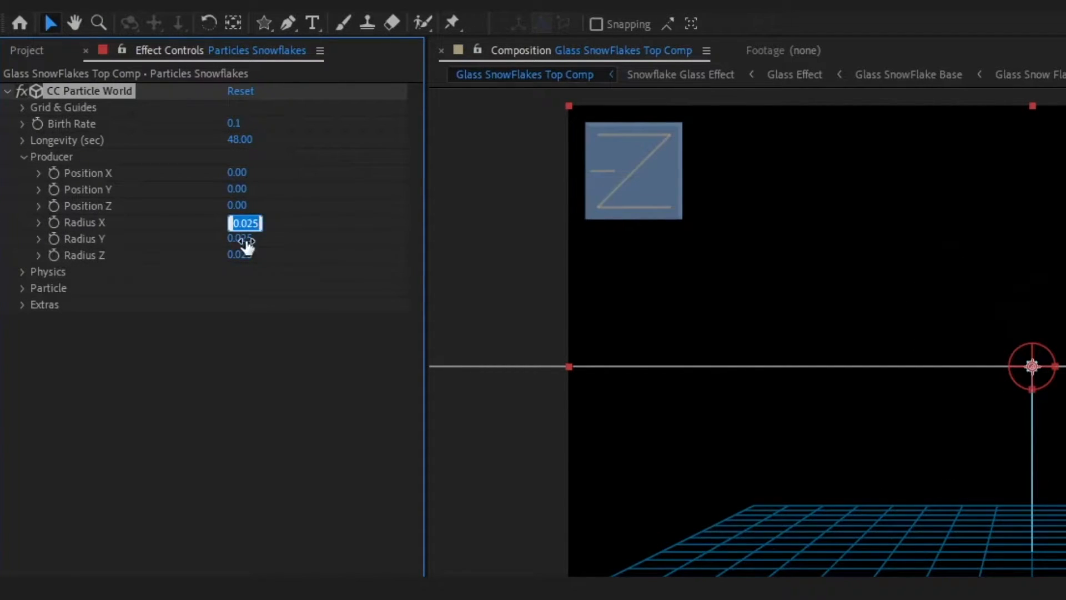
{"action": "type", "text": "5.5"}
{"action": "left_click", "coordinate": [246, 239]}
{"action": "type", "text": "5.5"}
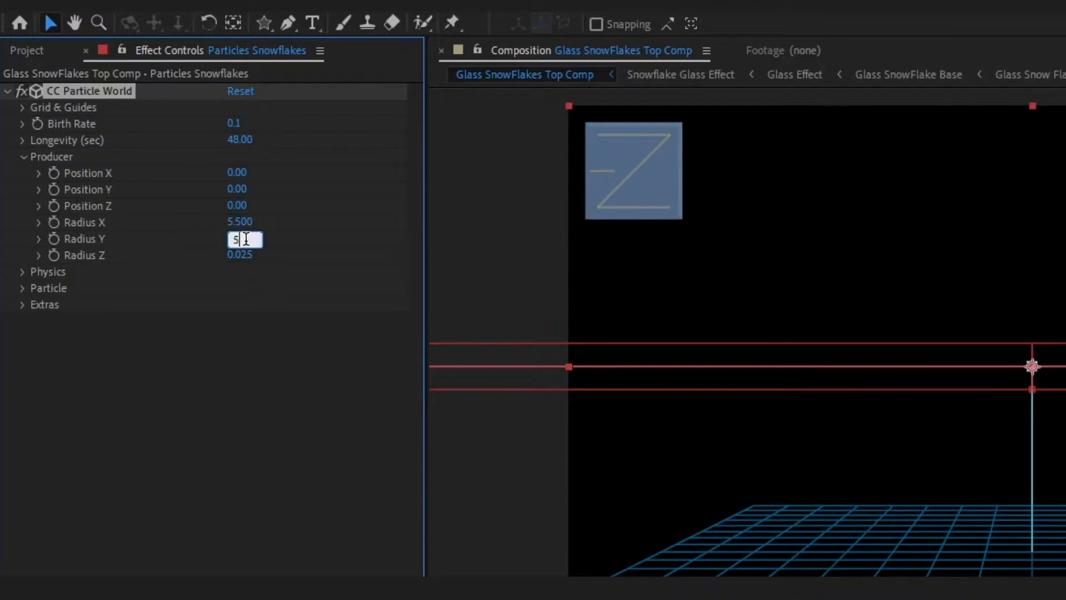
{"action": "key", "text": "Tab"}
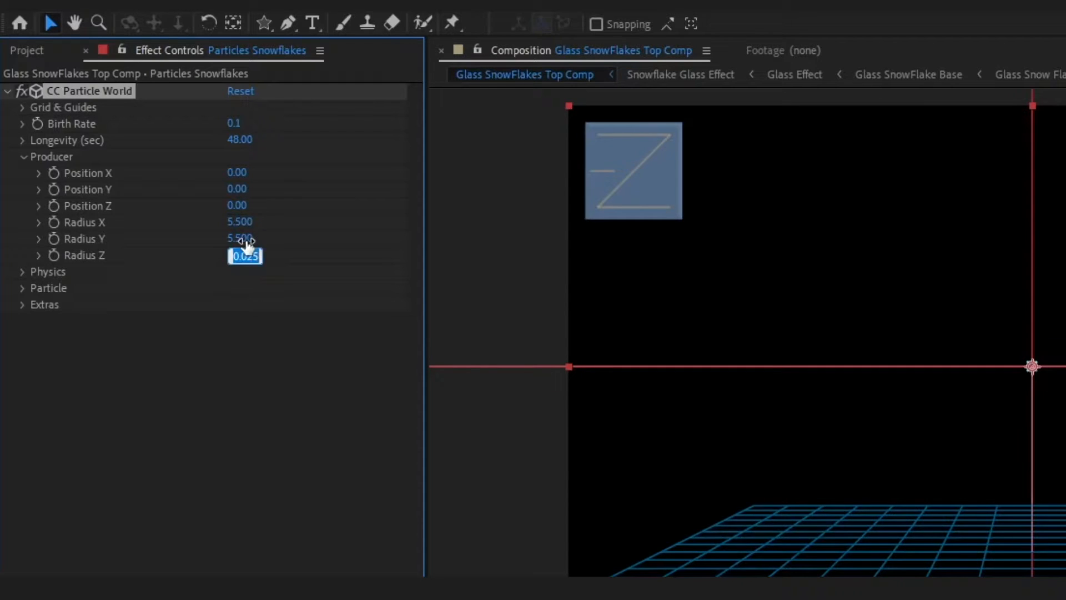
{"action": "type", "text": "8"}
{"action": "key", "text": "Tab"}
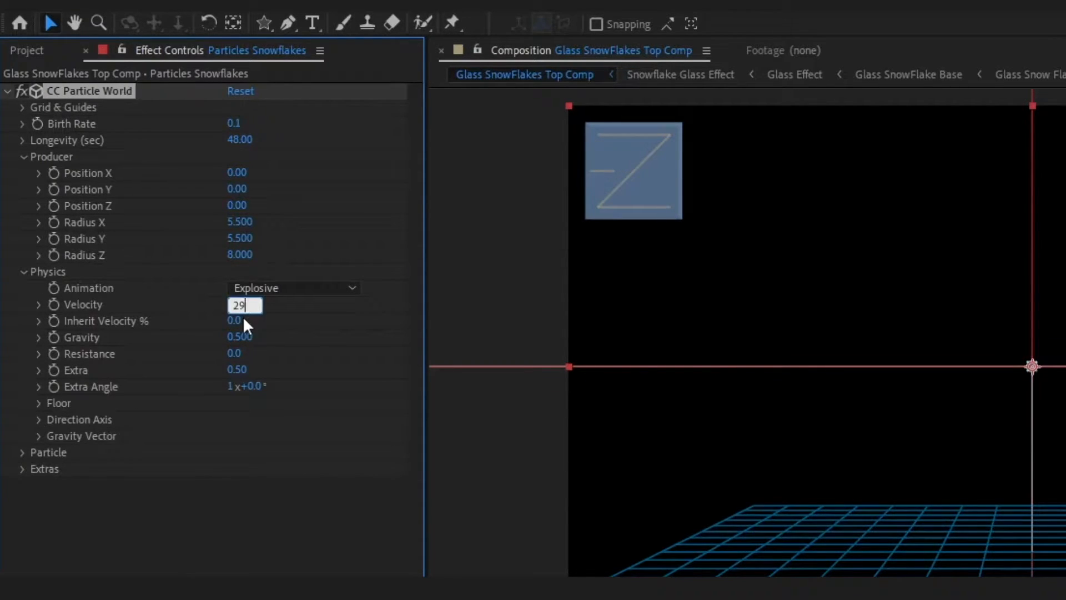
Set the particle physics to velocity 29, inherit velocity 100% and gravity 5.
{"action": "left_click", "coordinate": [234, 320]}
{"action": "type", "text": "100"}
{"action": "key", "text": "Return"}
{"action": "left_click", "coordinate": [239, 337]}
{"action": "type", "text": "5."}
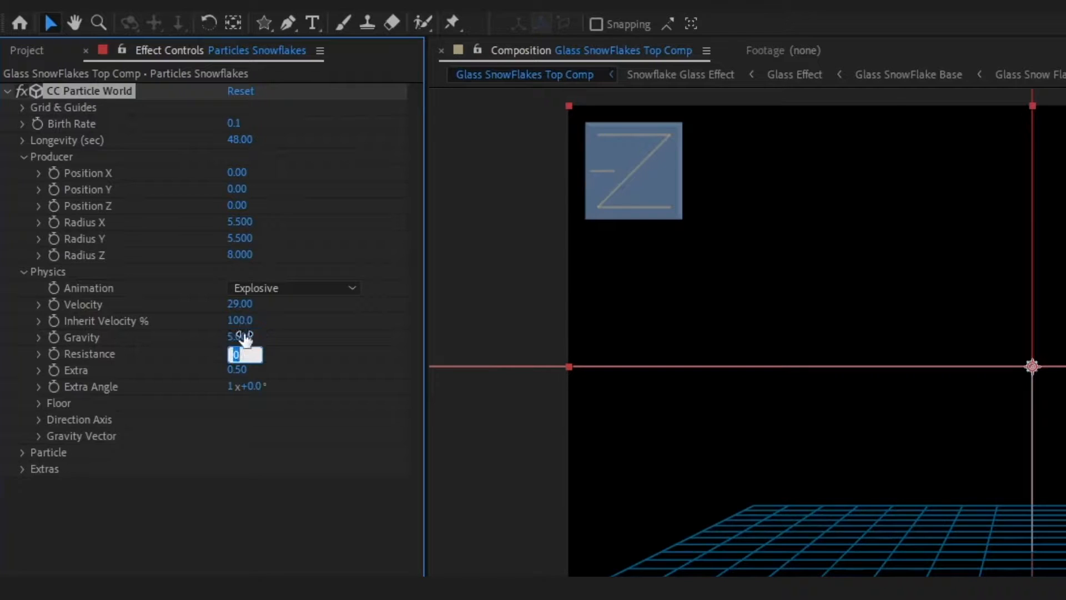
Set the physics resistance to 50, Extra to 43.11 and Extra Angle to 7x+25°.
{"action": "type", "text": "50"}
{"action": "key", "text": "Tab"}
{"action": "type", "text": "43.11"}
{"action": "key", "text": "Tab"}
{"action": "type", "text": "7"}
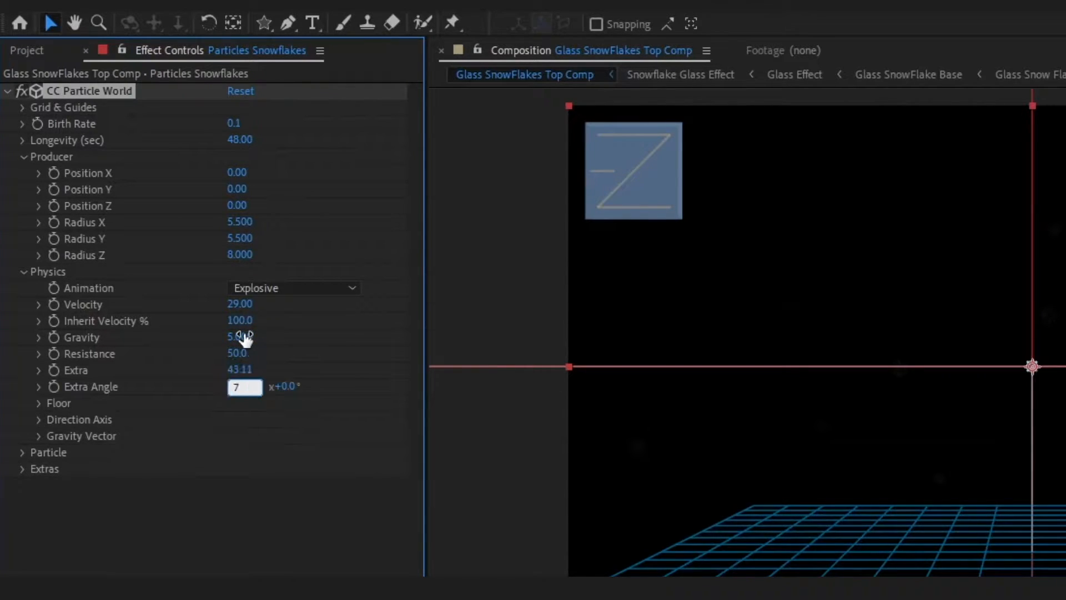
{"action": "key", "text": "Tab"}
{"action": "type", "text": "25"}
{"action": "key", "text": "Return"}
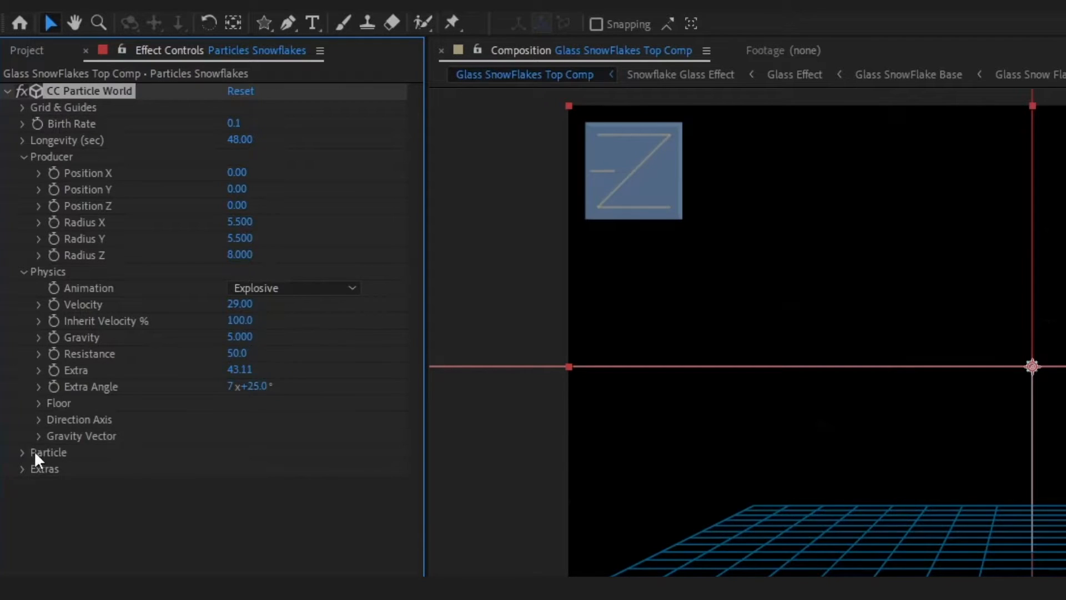
Set Gravity X of the gravity vector to -1 and shift the Particles Snowflakes layer earlier in the timeline.
{"action": "left_click", "coordinate": [38, 436]}
{"action": "left_click", "coordinate": [238, 485]}
{"action": "type", "text": "-1"}
{"action": "key", "text": "Return"}
{"action": "left_click_drag", "start_coordinate": [2, 480], "coordinate": [2, 449]}
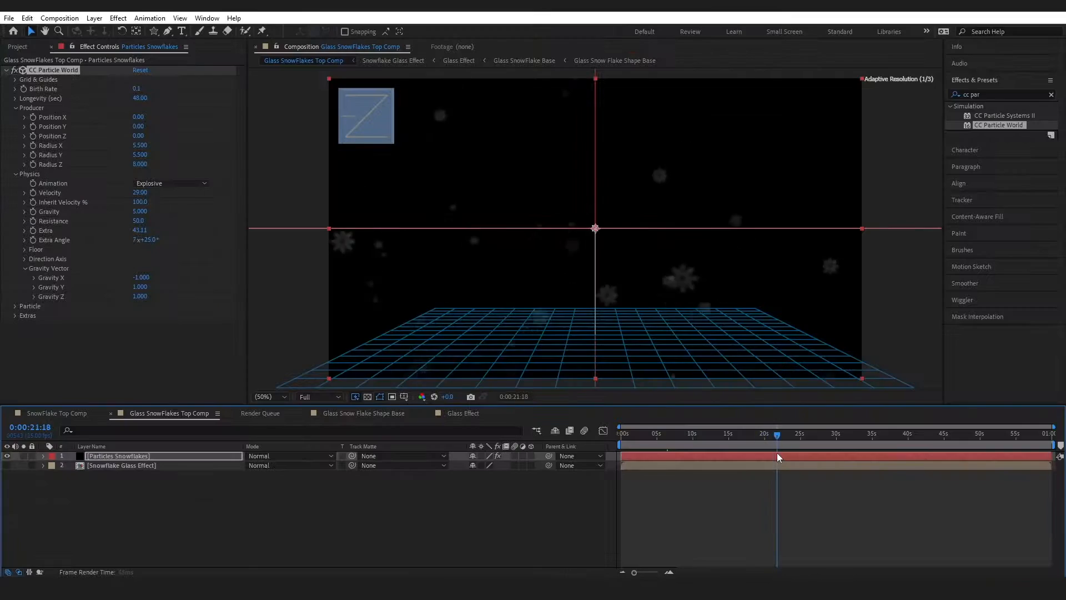
{"action": "left_click_drag", "start_coordinate": [778, 452], "coordinate": [767, 452]}
Enlarge the snowflake particles by setting both birth size and death size to 12.
{"action": "scroll", "coordinate": [172, 546], "scroll_direction": "down", "scroll_amount": 3}
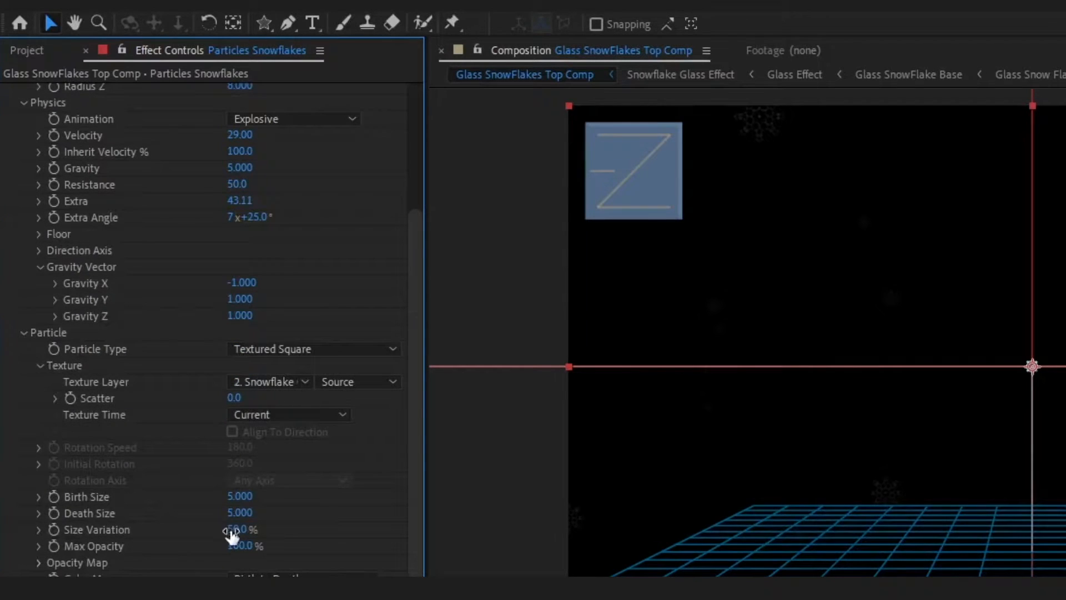
{"action": "left_click", "coordinate": [234, 495]}
{"action": "type", "text": "42"}
{"action": "key", "text": "Tab"}
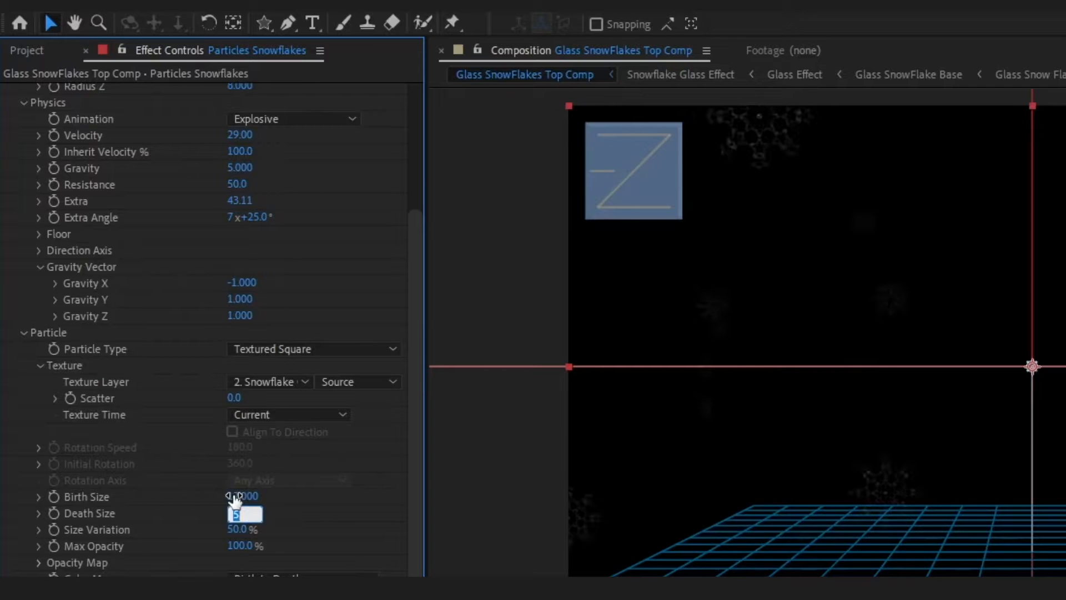
{"action": "type", "text": "12"}
{"action": "key", "text": "shift+Tab"}
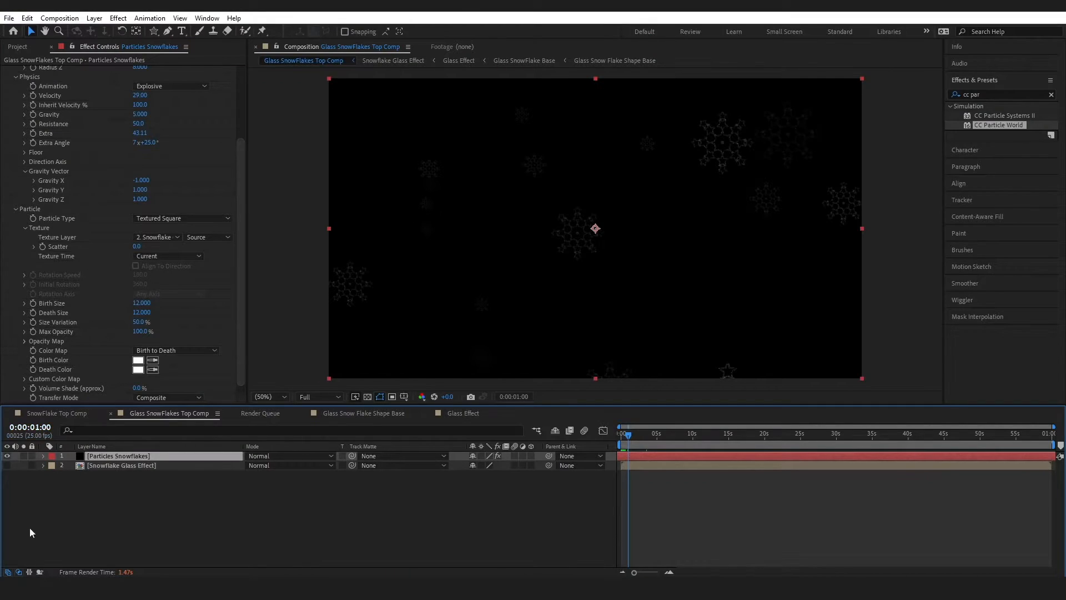
Create a new 1920 x 1080 black solid layer named "Fractal".
{"action": "left_click", "coordinate": [132, 509]}
{"action": "left_click", "coordinate": [96, 18]}
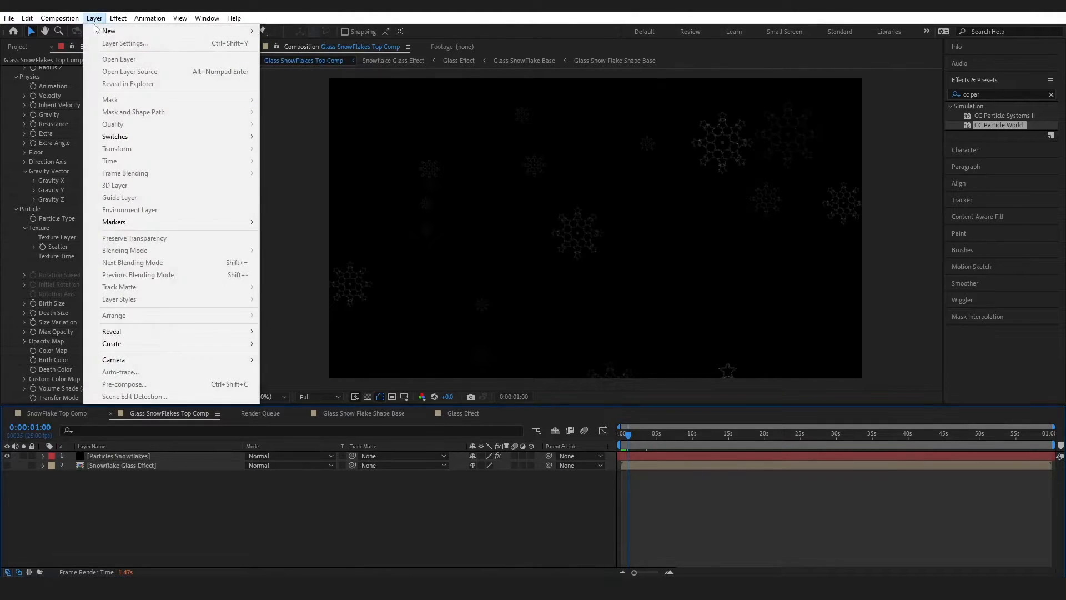
{"action": "mouse_move", "coordinate": [144, 30]}
{"action": "left_click", "coordinate": [296, 44]}
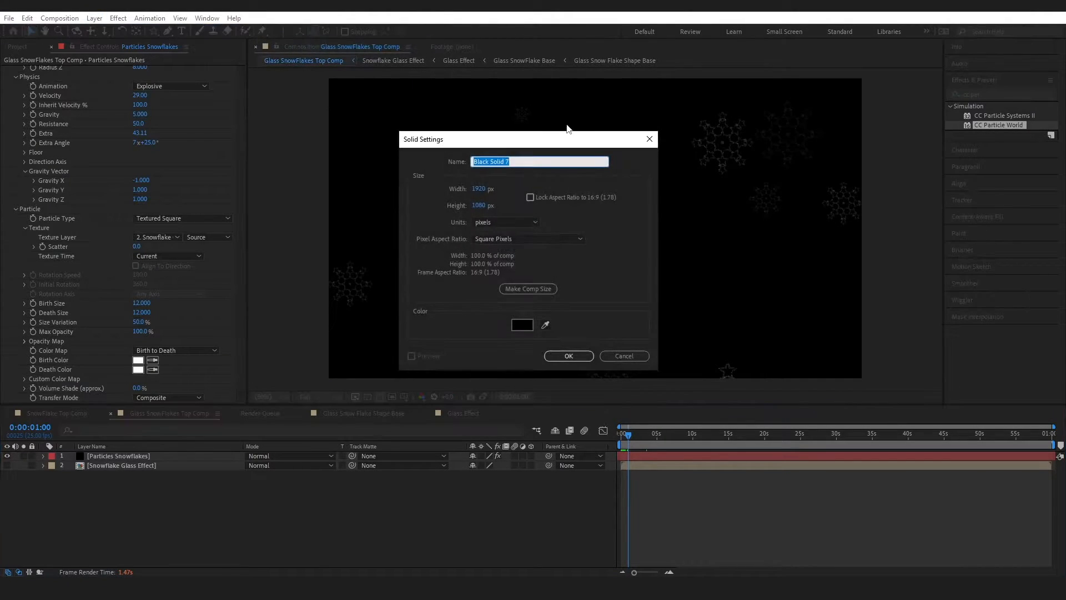
{"action": "key", "text": "Caps_Lock"}
{"action": "type", "text": "Fractal"}
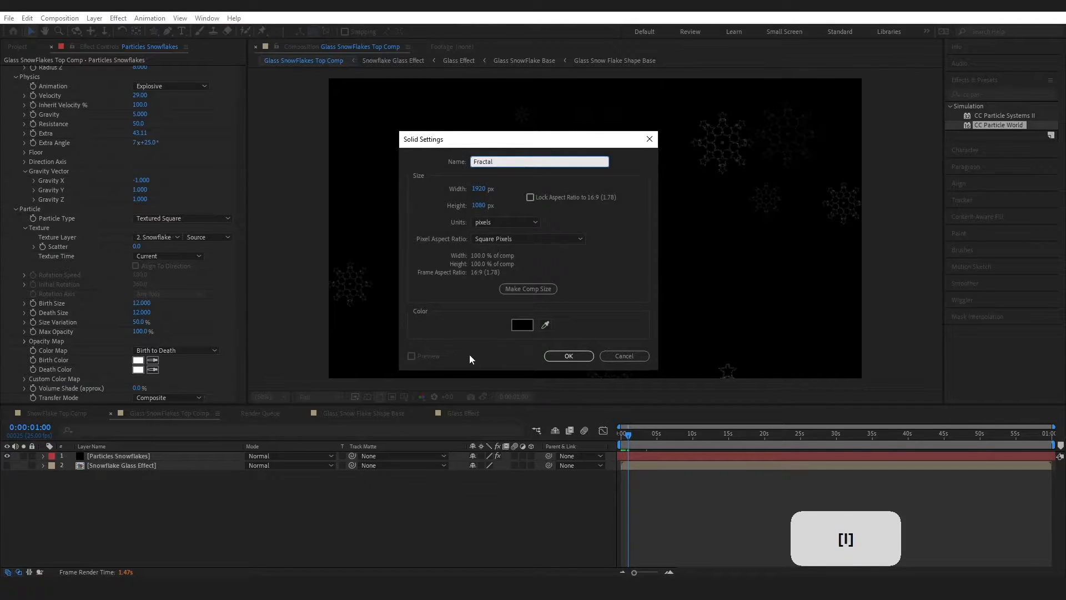
{"action": "left_click", "coordinate": [566, 356]}
Find the Fractal Noise effect and apply it to the Fractal solid.
{"action": "left_click", "coordinate": [1052, 95]}
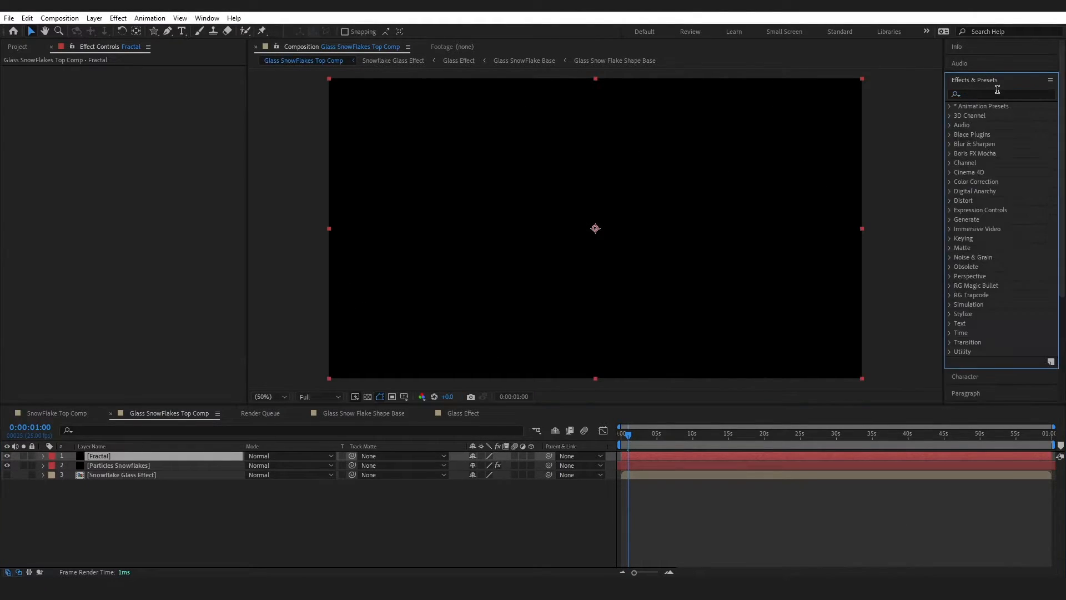
{"action": "type", "text": "fractal"}
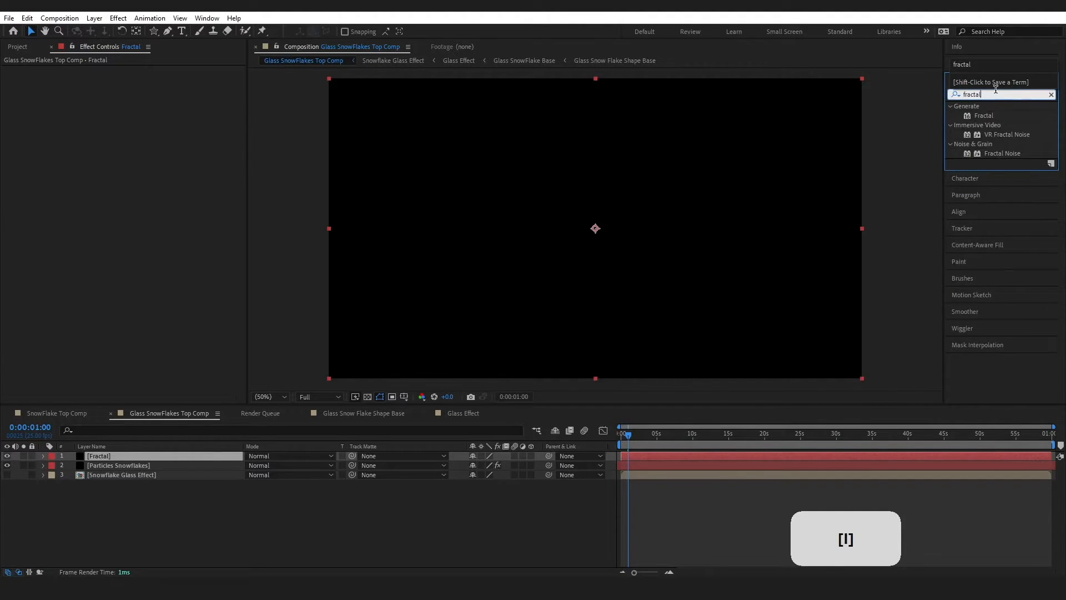
{"action": "left_click_drag", "start_coordinate": [1000, 153], "coordinate": [125, 453]}
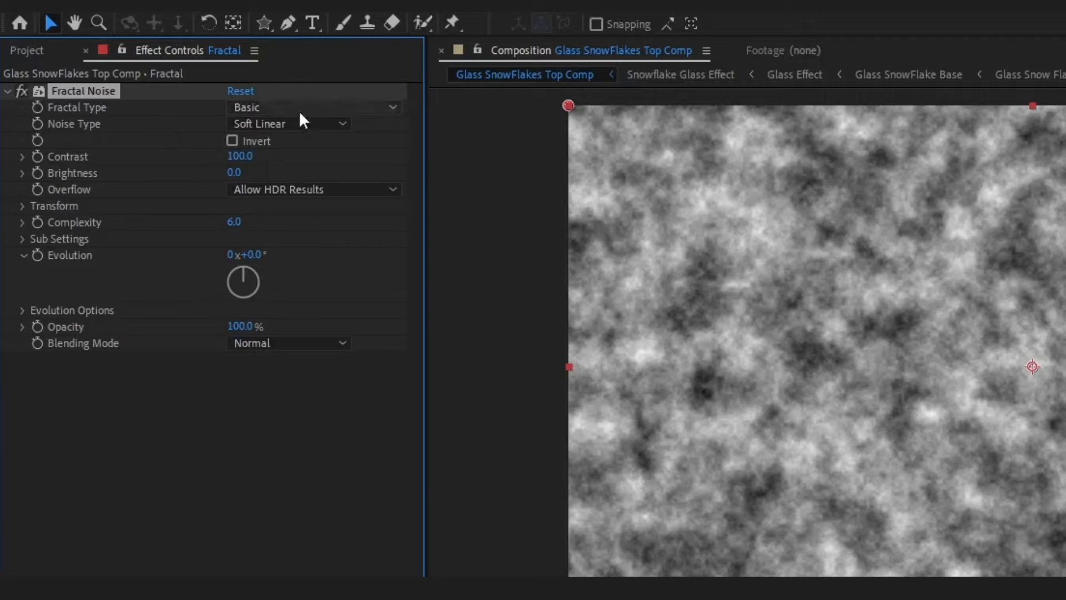
Set the Fractal Noise fractal type to Max and its noise type to Linear.
{"action": "left_click", "coordinate": [174, 82]}
{"action": "left_click", "coordinate": [301, 300]}
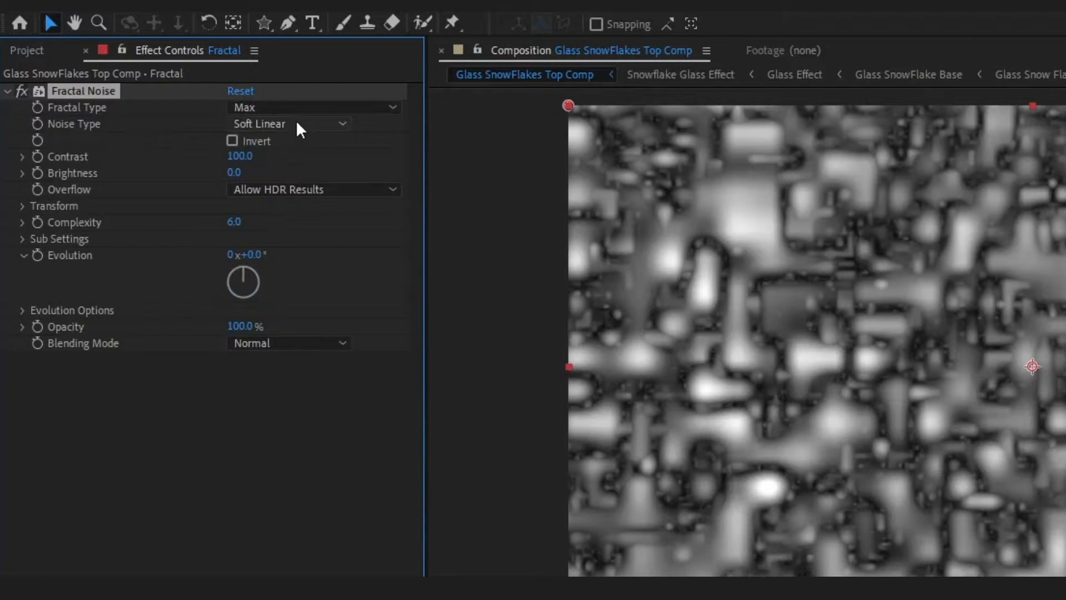
{"action": "left_click", "coordinate": [299, 124]}
{"action": "left_click", "coordinate": [280, 165]}
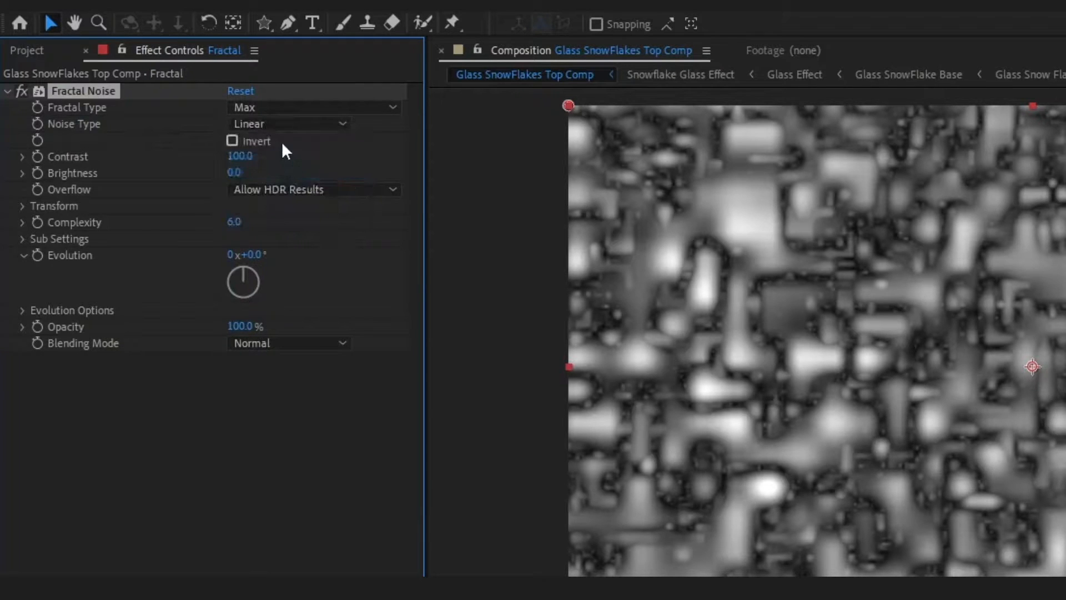
Set the Fractal Noise contrast to 220 and brightness to -102.
{"action": "left_click", "coordinate": [240, 156]}
{"action": "type", "text": "220"}
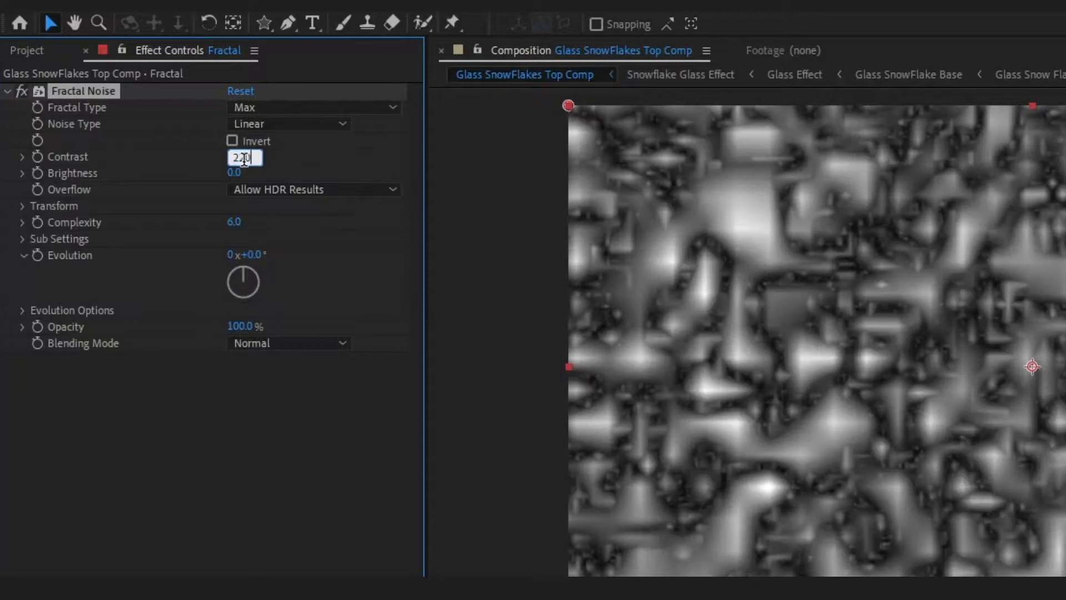
{"action": "left_click", "coordinate": [241, 172]}
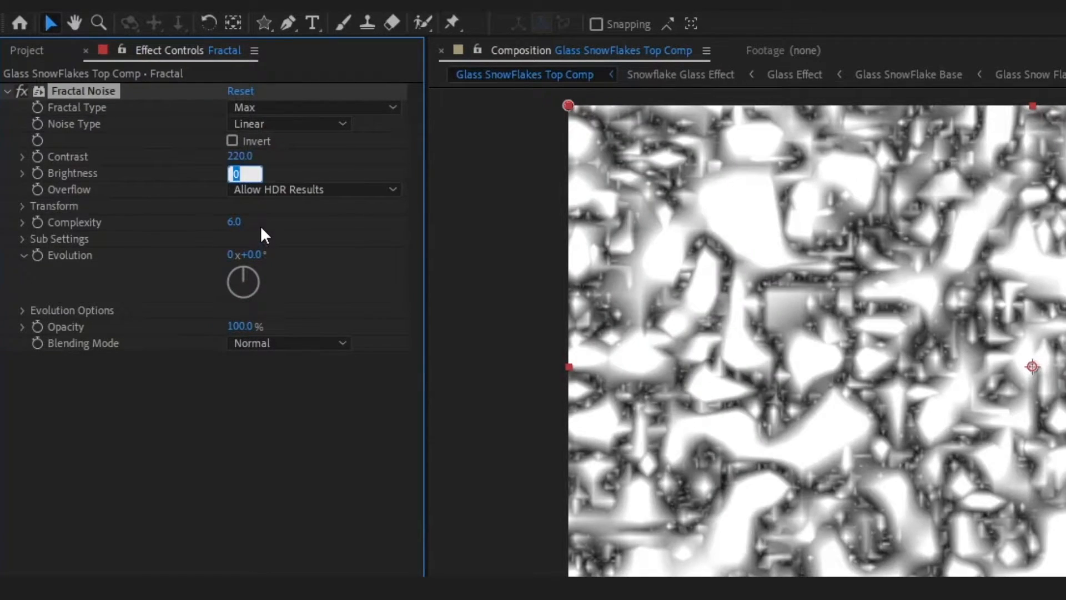
{"action": "type", "text": "-102"}
{"action": "key", "text": "Return"}
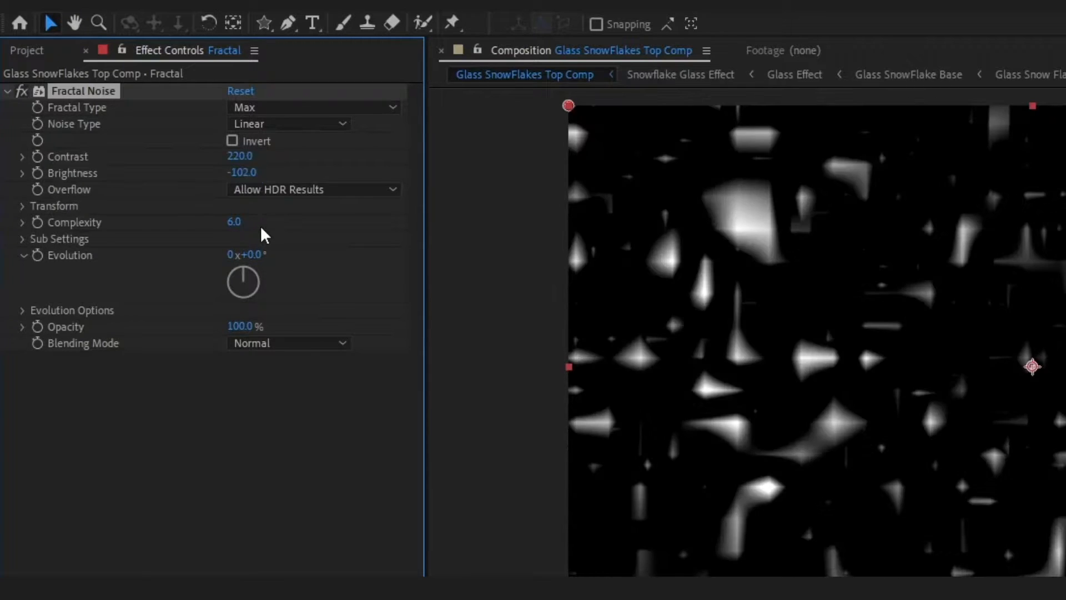
Set the uniform scale of the Fractal Noise transform to 6.
{"action": "left_click", "coordinate": [23, 207]}
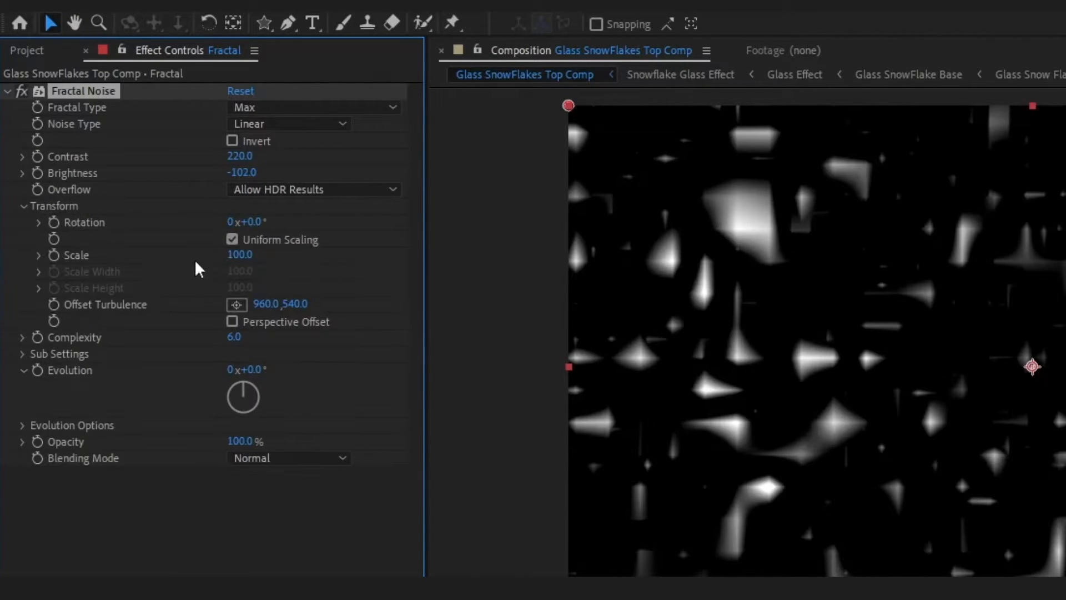
{"action": "left_click", "coordinate": [232, 256]}
{"action": "key", "text": "Tab"}
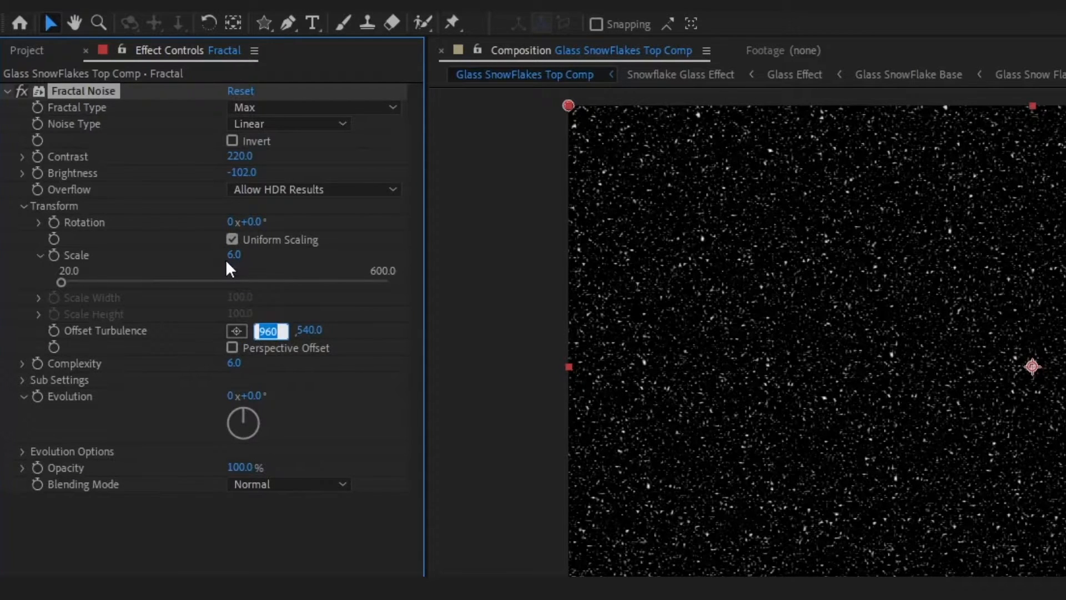
Set the Fractal Noise complexity to 15.4.
{"action": "key", "text": "Tab"}
{"action": "key", "text": "Tab"}
{"action": "type", "text": "15.4"}
{"action": "key", "text": "Return"}
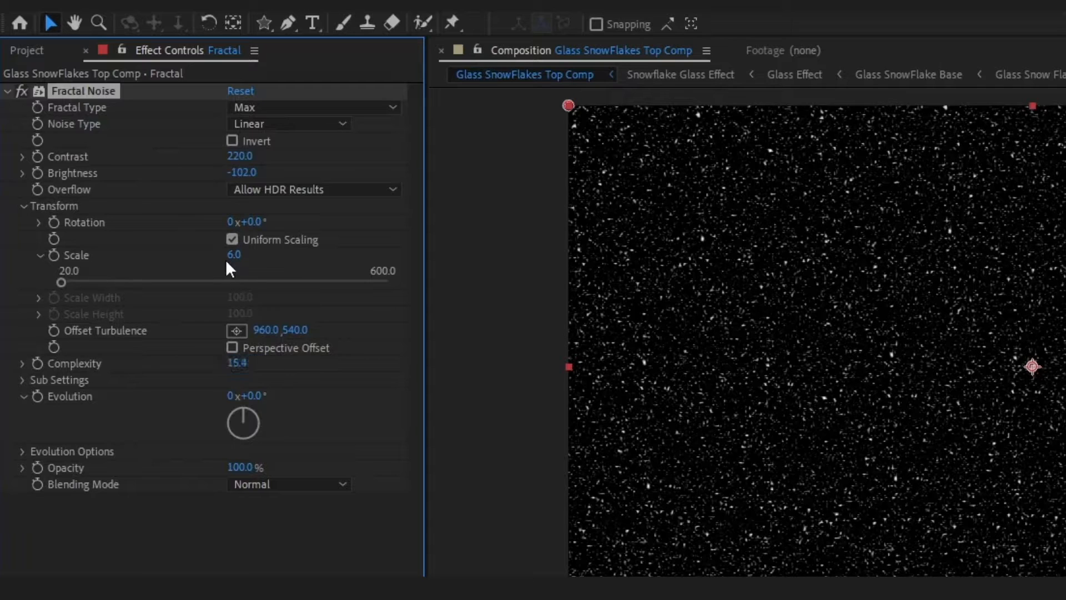
{"action": "left_click", "coordinate": [16, 136]}
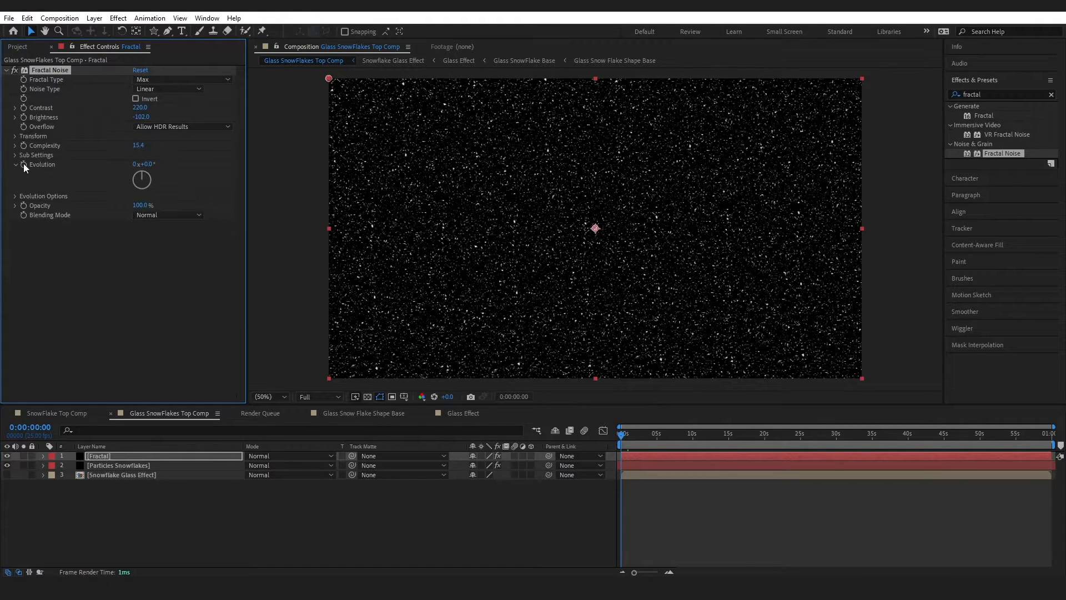
Keyframe the Fractal Noise evolution from 2 revolutions at the start of the timeline to 267 at its end, and play the animation.
{"action": "left_click", "coordinate": [135, 164]}
{"action": "type", "text": "2"}
{"action": "left_click", "coordinate": [158, 259]}
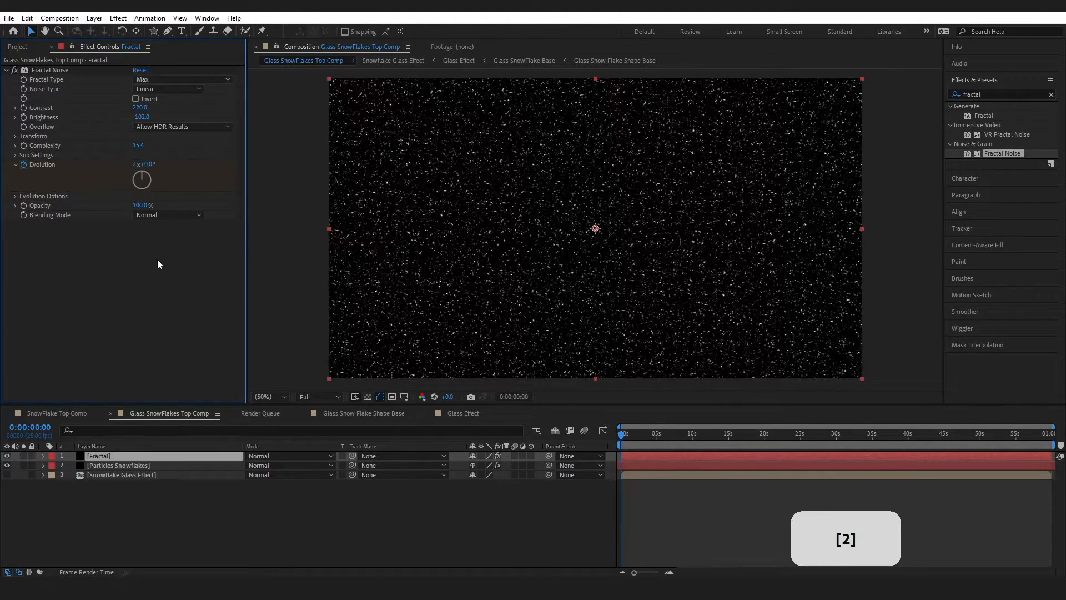
{"action": "left_click_drag", "start_coordinate": [621, 434], "coordinate": [1053, 433]}
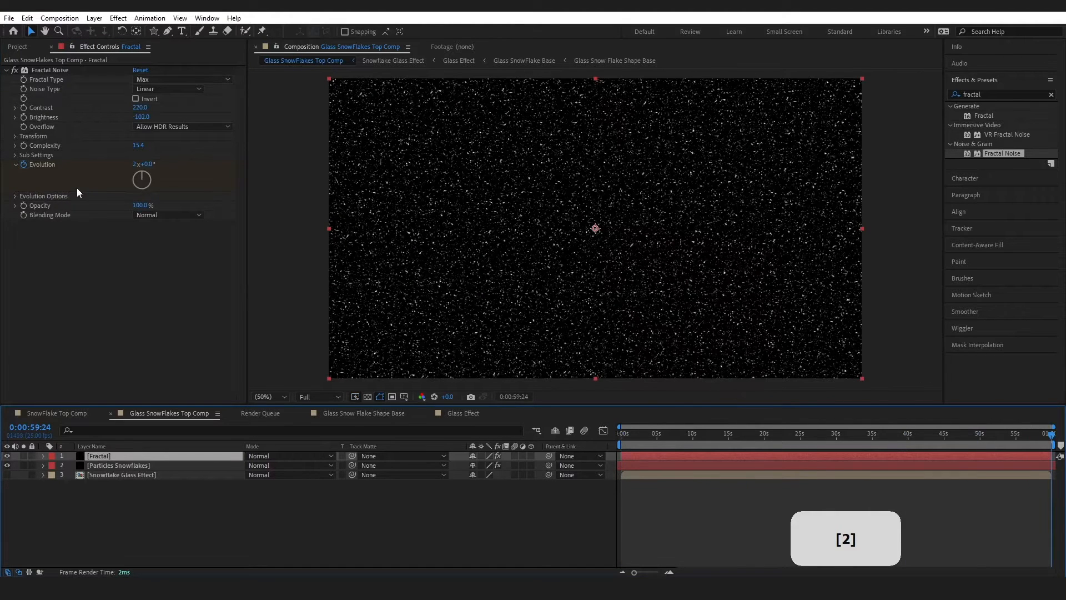
{"action": "left_click", "coordinate": [135, 163]}
{"action": "type", "text": "267"}
{"action": "key", "text": "Return"}
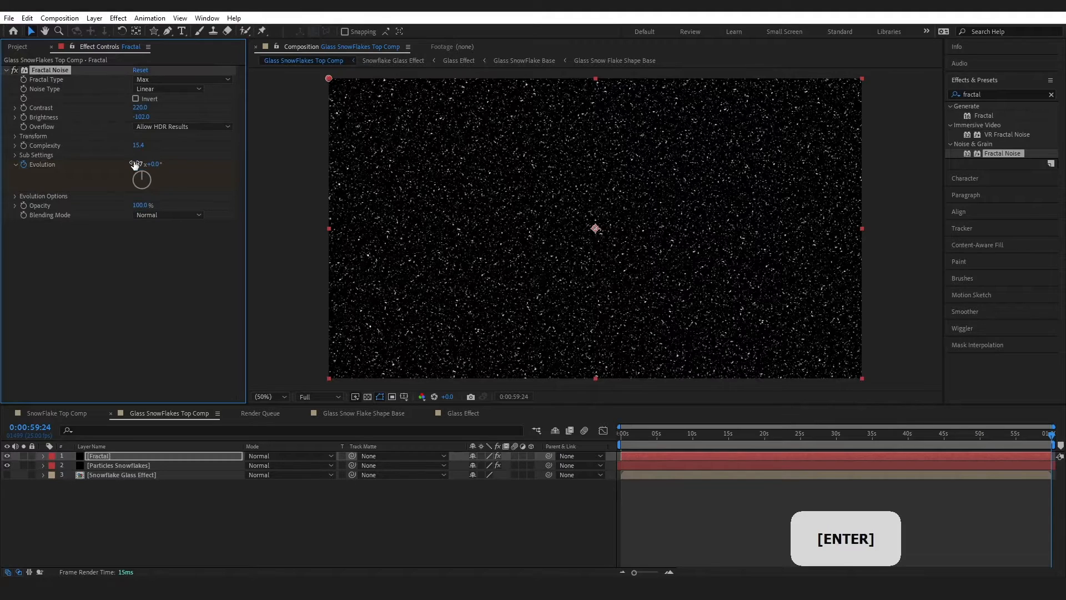
{"action": "key", "text": "space"}
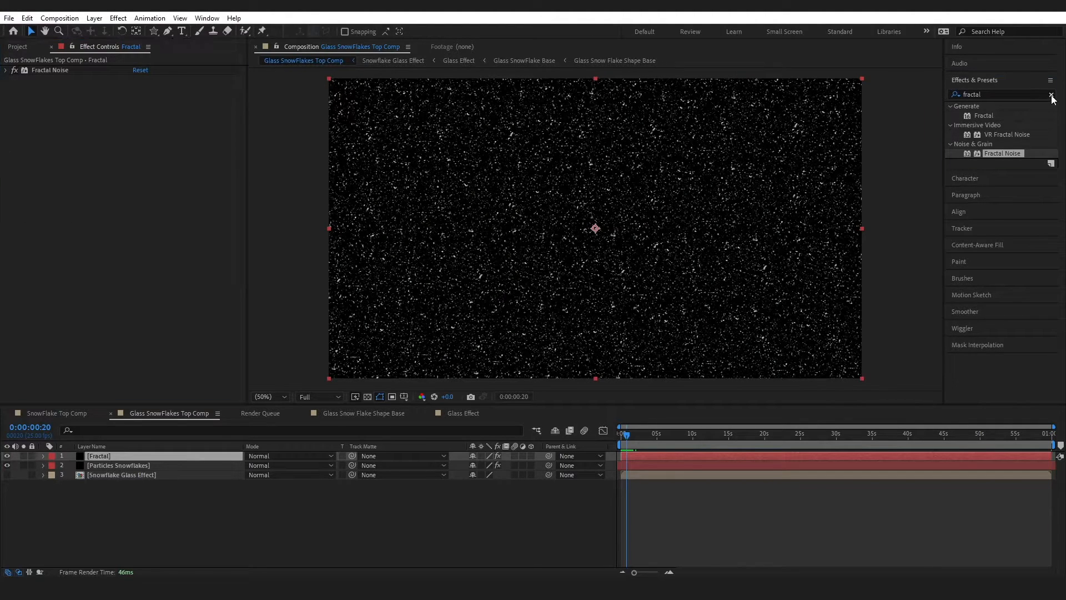
Find the Stylize Glow effect and apply it to the Fractal layer.
{"action": "left_click", "coordinate": [1051, 95]}
{"action": "type", "text": "glow"}
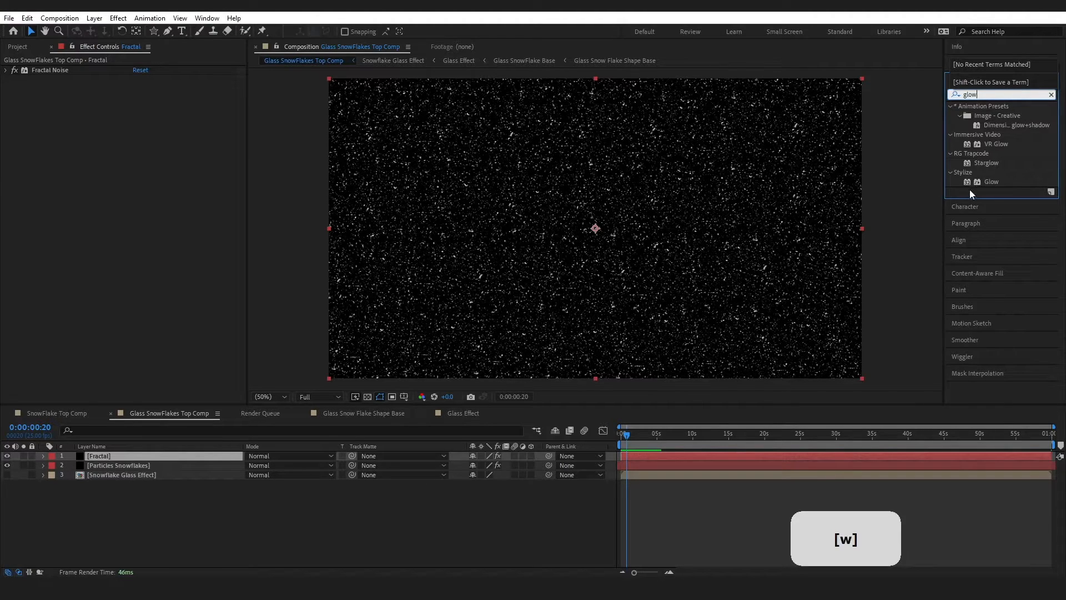
{"action": "left_click_drag", "start_coordinate": [991, 181], "coordinate": [90, 191]}
Set the Glow threshold to 6.7%, its radius to 0 and its intensity to 50.
{"action": "left_click", "coordinate": [236, 140]}
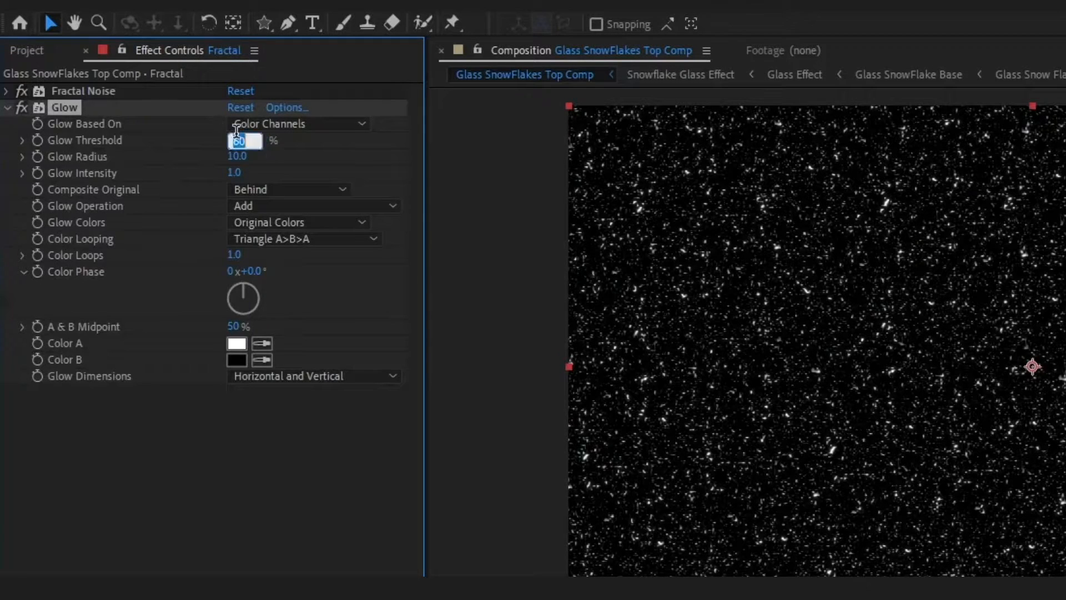
{"action": "type", "text": "6.7"}
{"action": "key", "text": "Tab"}
{"action": "type", "text": "0"}
{"action": "key", "text": "Tab"}
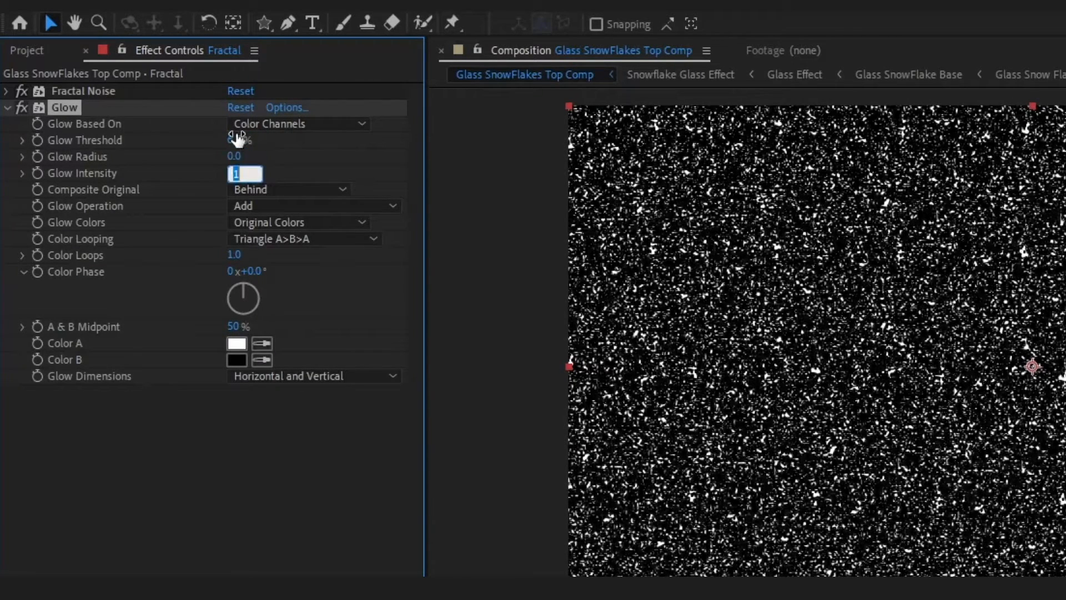
{"action": "type", "text": "50"}
{"action": "key", "text": "Tab"}
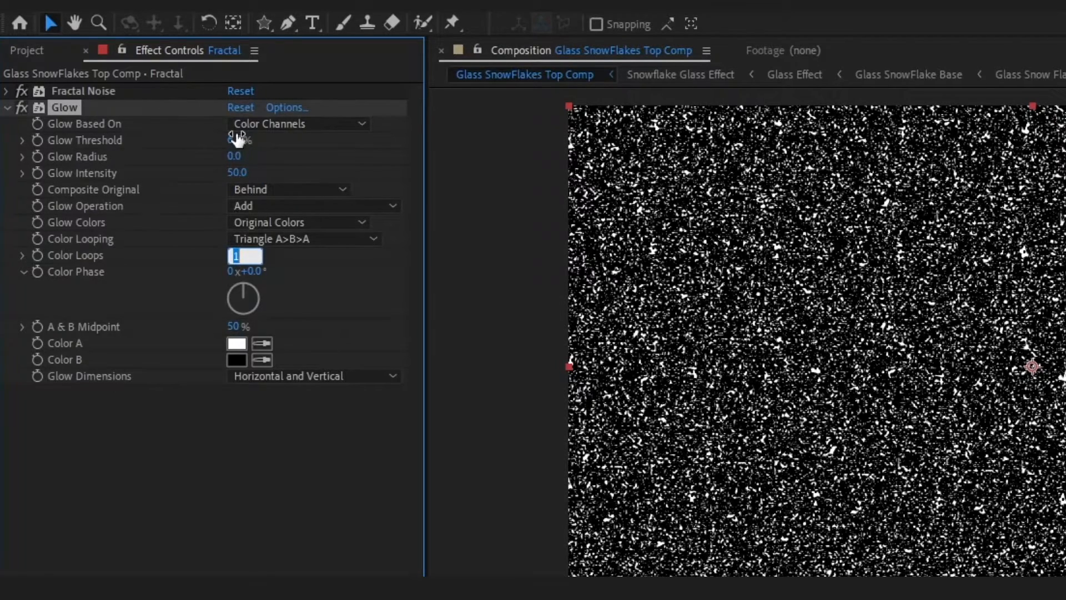
{"action": "left_click", "coordinate": [241, 555]}
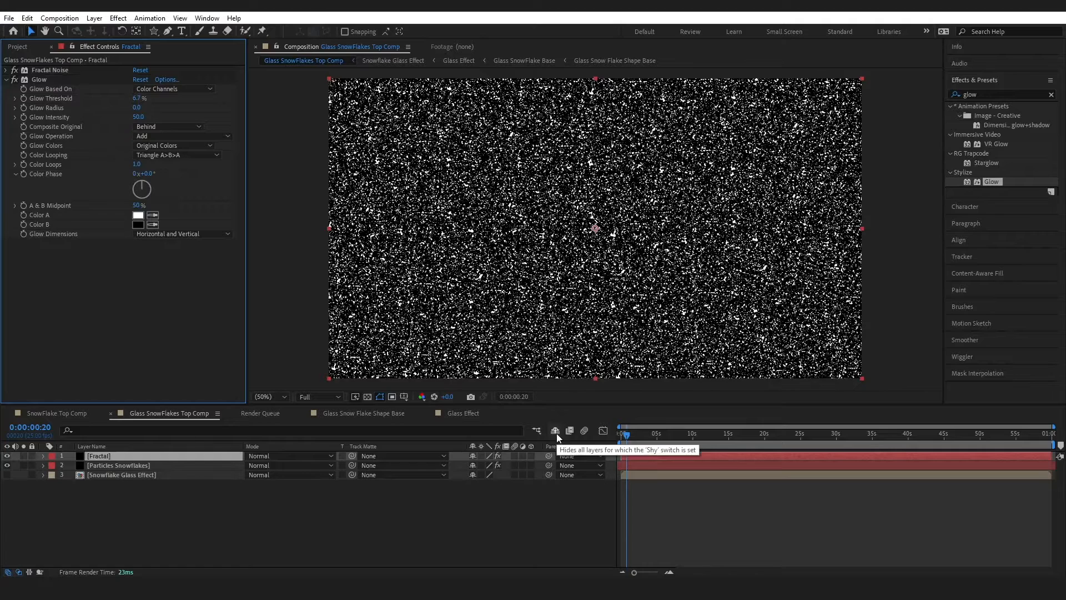
Duplicate the Glow effect on the Fractal layer and set the copy's radius to 1.
{"action": "left_click", "coordinate": [6, 80]}
{"action": "left_click", "coordinate": [39, 80]}
{"action": "key", "text": "ctrl+d"}
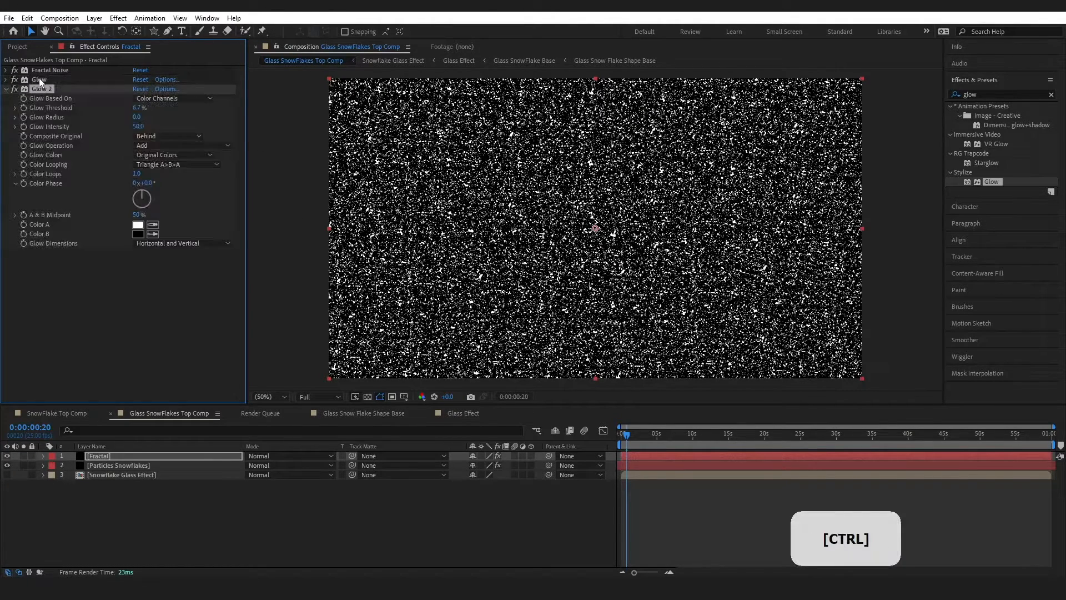
{"action": "left_click", "coordinate": [6, 89]}
{"action": "left_click", "coordinate": [6, 89]}
{"action": "left_click", "coordinate": [136, 118]}
{"action": "type", "text": "1"}
{"action": "key", "text": "Return"}
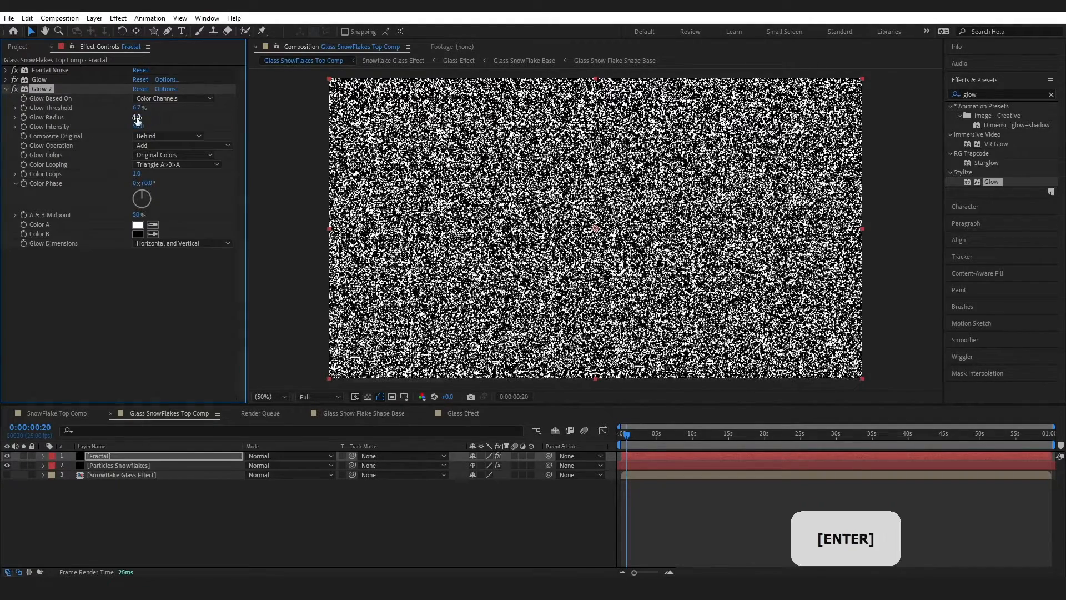
{"action": "left_click", "coordinate": [6, 89]}
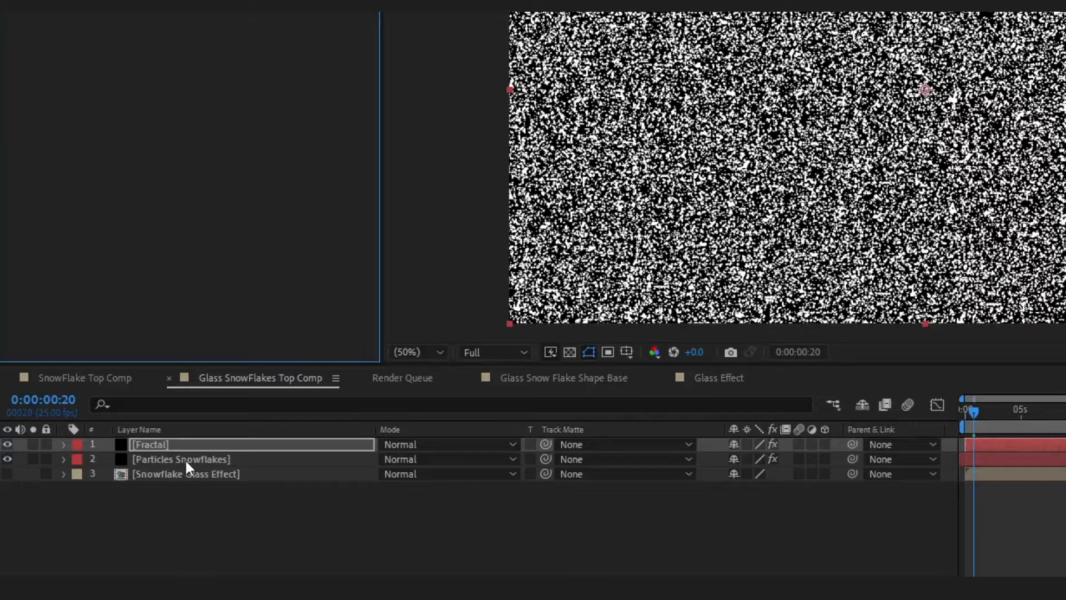
Duplicate the Particles Snowflakes layer and move the copy above the Fractal layer.
{"action": "left_click", "coordinate": [185, 458]}
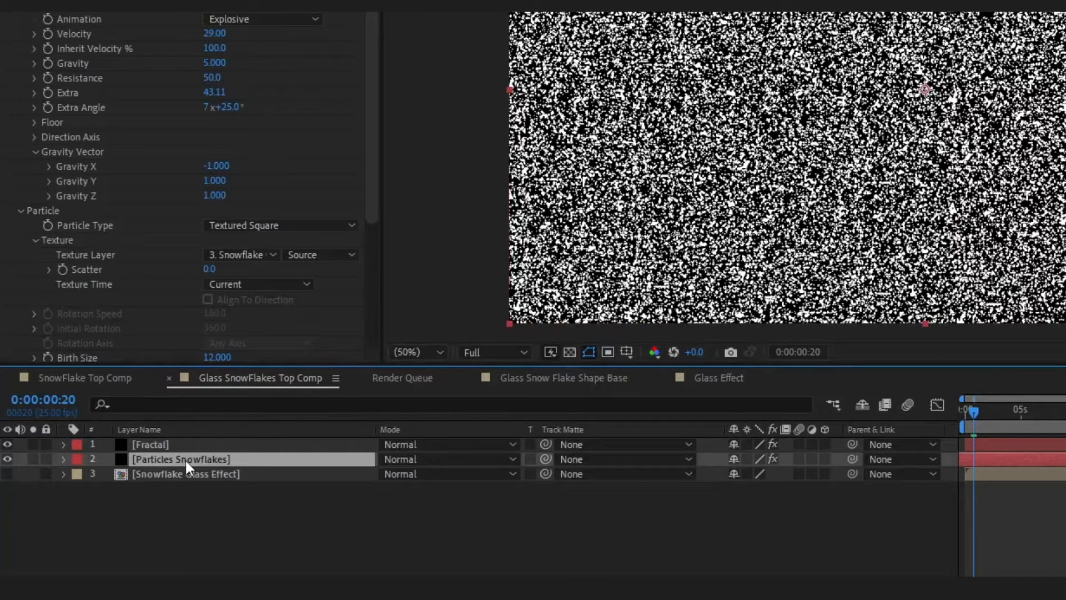
{"action": "key", "text": "ctrl+d"}
{"action": "left_click_drag", "start_coordinate": [166, 458], "coordinate": [166, 439]}
{"action": "left_click", "coordinate": [201, 507]}
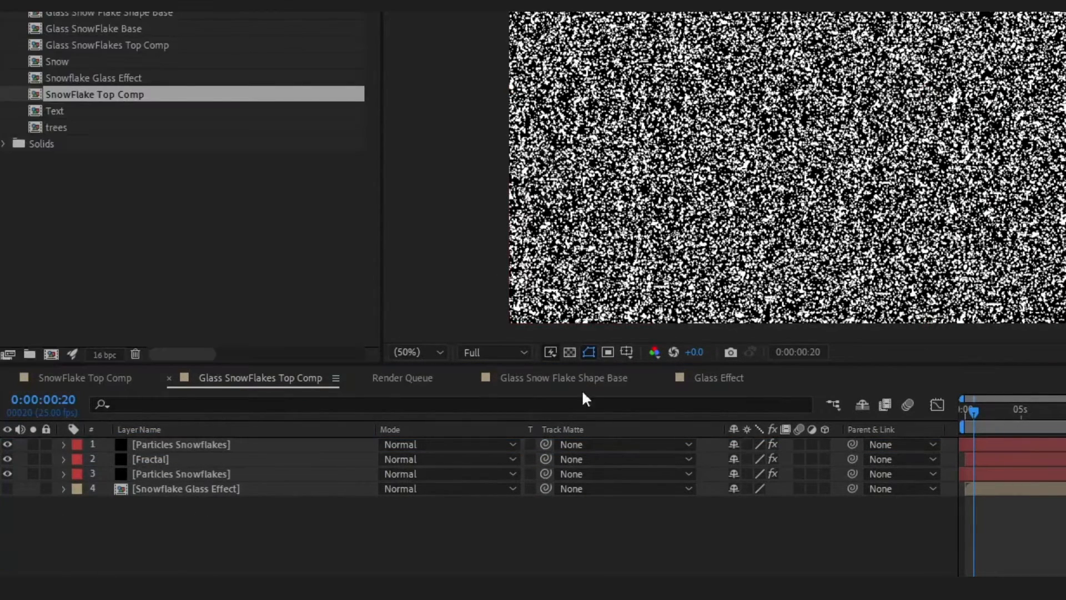
Use the upper Particles Snowflakes layer as a luma track matte for the Fractal layer, and return to the first frame.
{"action": "left_click", "coordinate": [241, 459]}
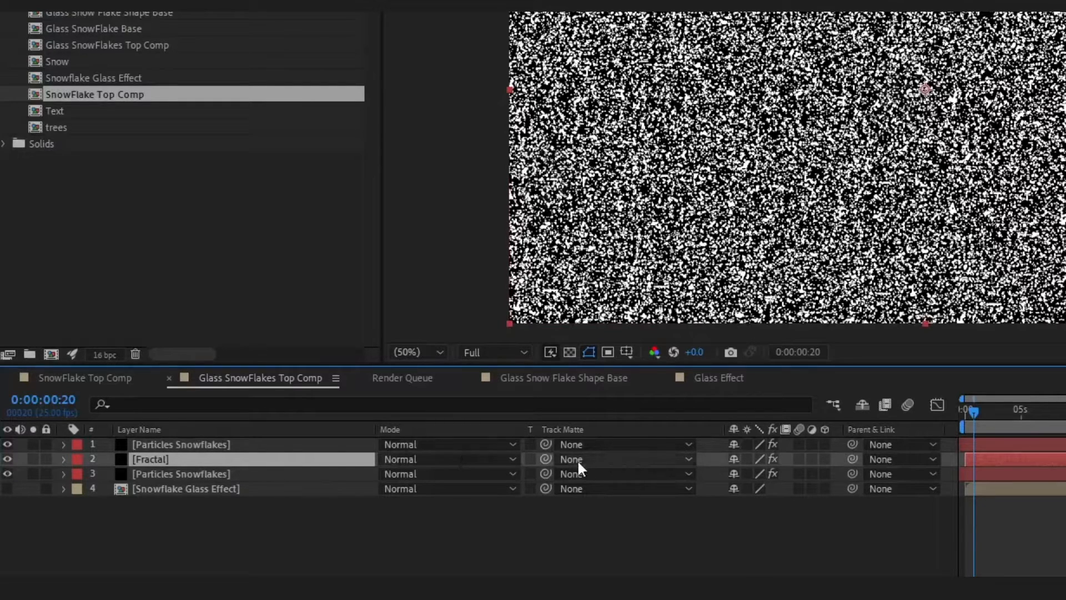
{"action": "left_click", "coordinate": [577, 460]}
{"action": "left_click", "coordinate": [604, 505]}
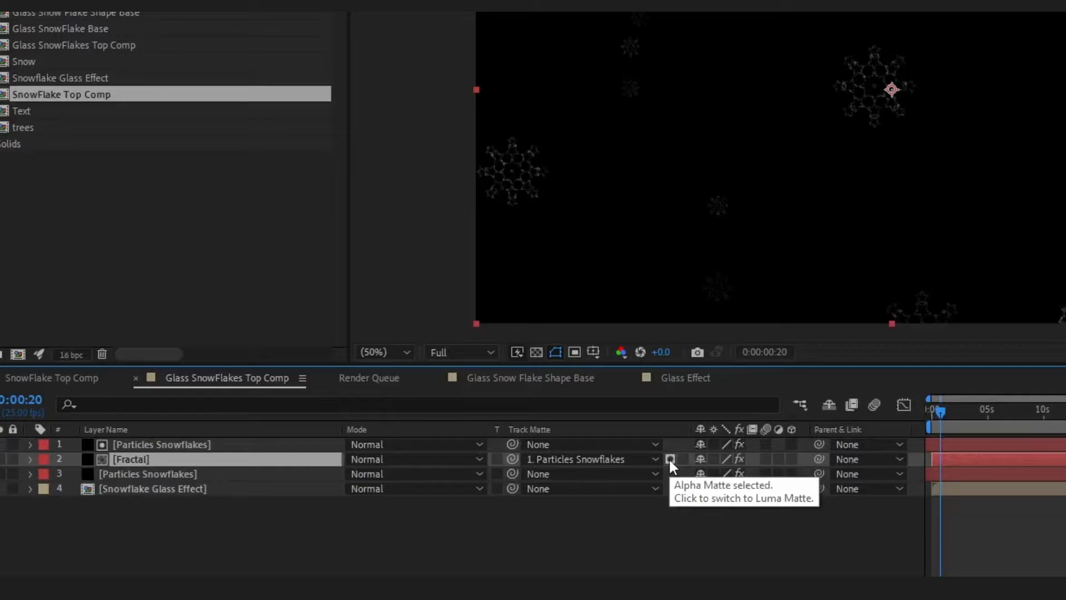
{"action": "left_click", "coordinate": [670, 459]}
{"action": "left_click_drag", "start_coordinate": [951, 411], "coordinate": [915, 408]}
{"action": "key", "text": "ctrl+Up"}
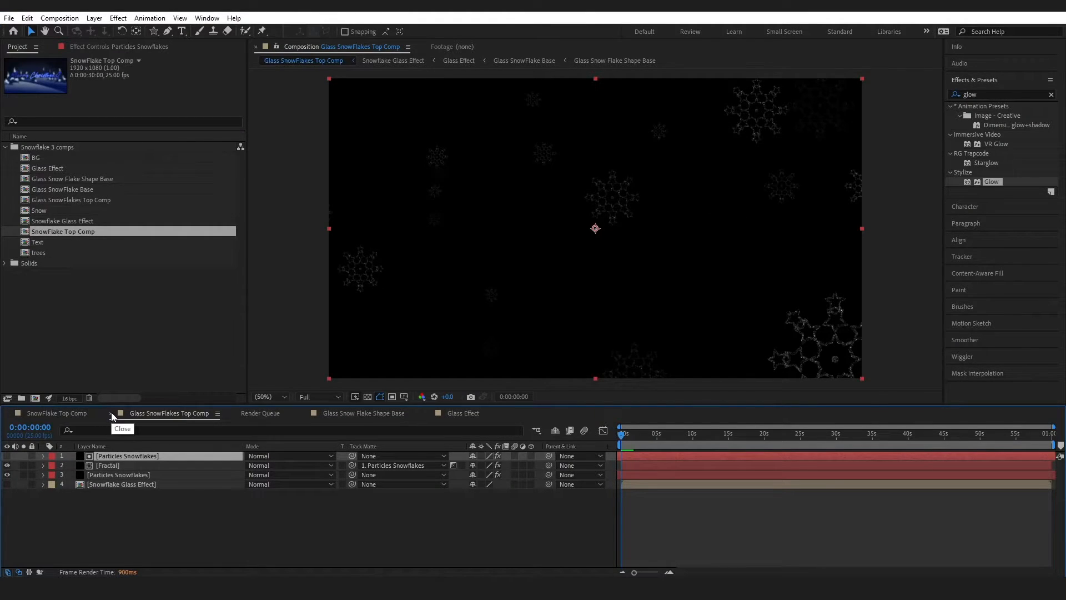
Add Glass SnowFlakes Top Comp as the uppermost layer of SnowFlake Top Comp and make it a 3D layer.
{"action": "left_click", "coordinate": [80, 414]}
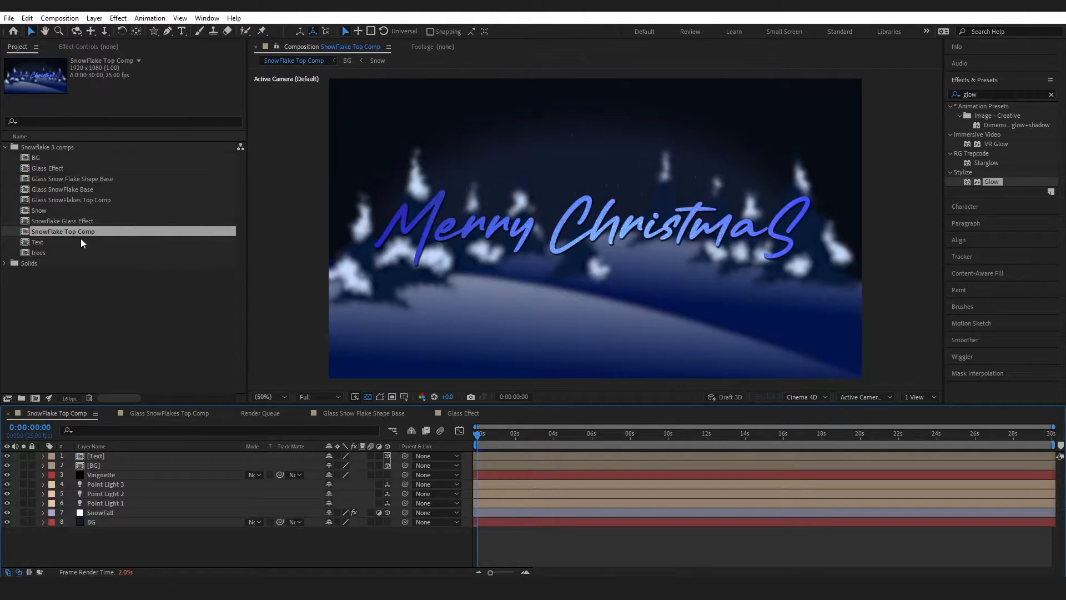
{"action": "left_click_drag", "start_coordinate": [67, 198], "coordinate": [125, 452]}
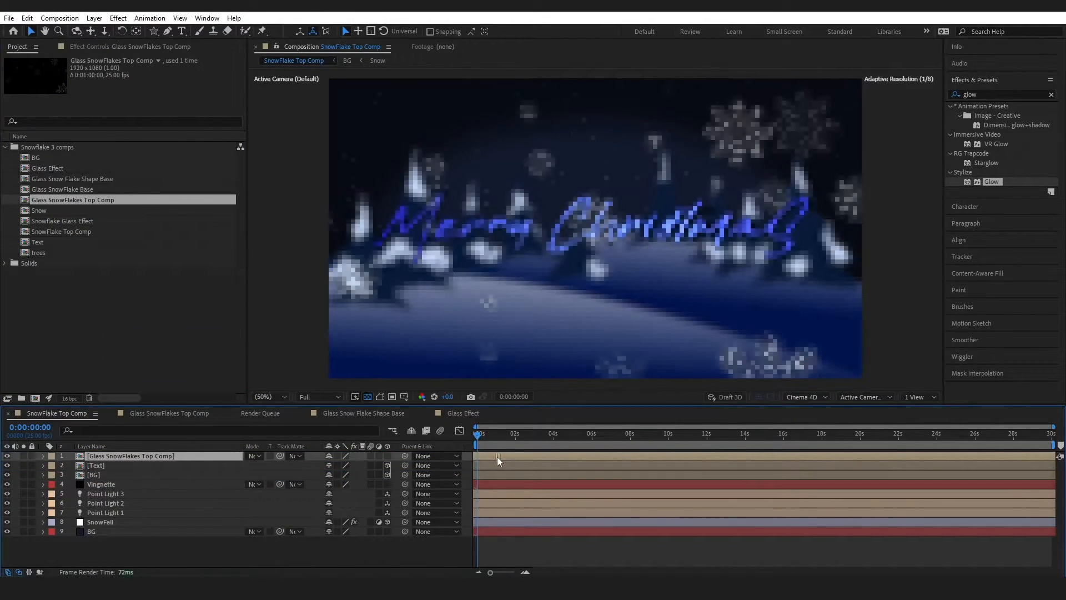
{"action": "left_click", "coordinate": [387, 455]}
Set the Specular Shininess in the Glass SnowFlakes layer's material options to 50% and check a frame about 2.5 seconds in.
{"action": "key", "text": "a"}
{"action": "key", "text": "a"}
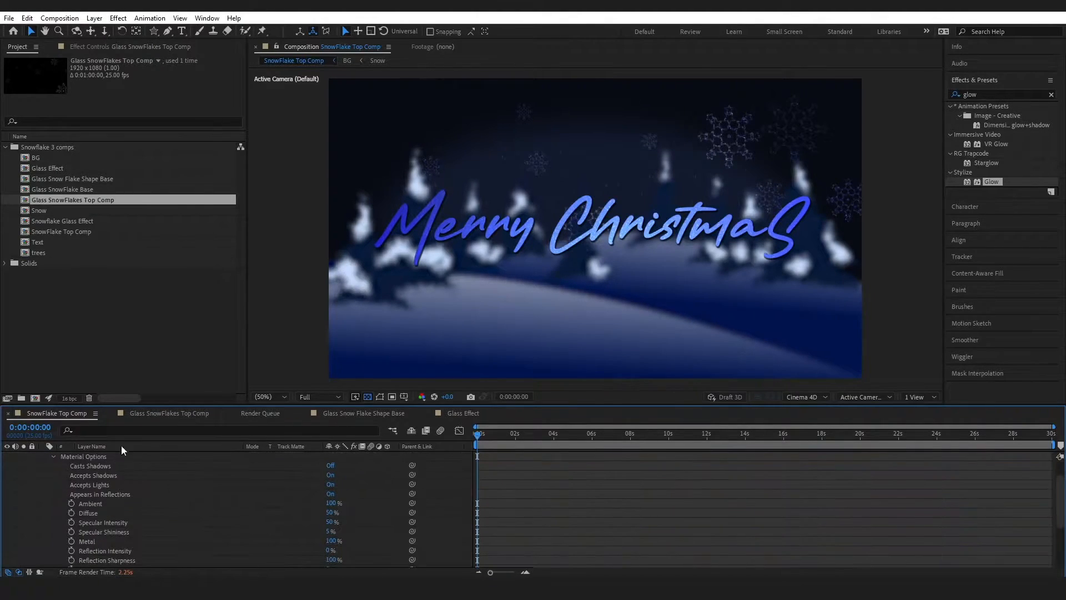
{"action": "left_click_drag", "start_coordinate": [147, 403], "coordinate": [147, 371]}
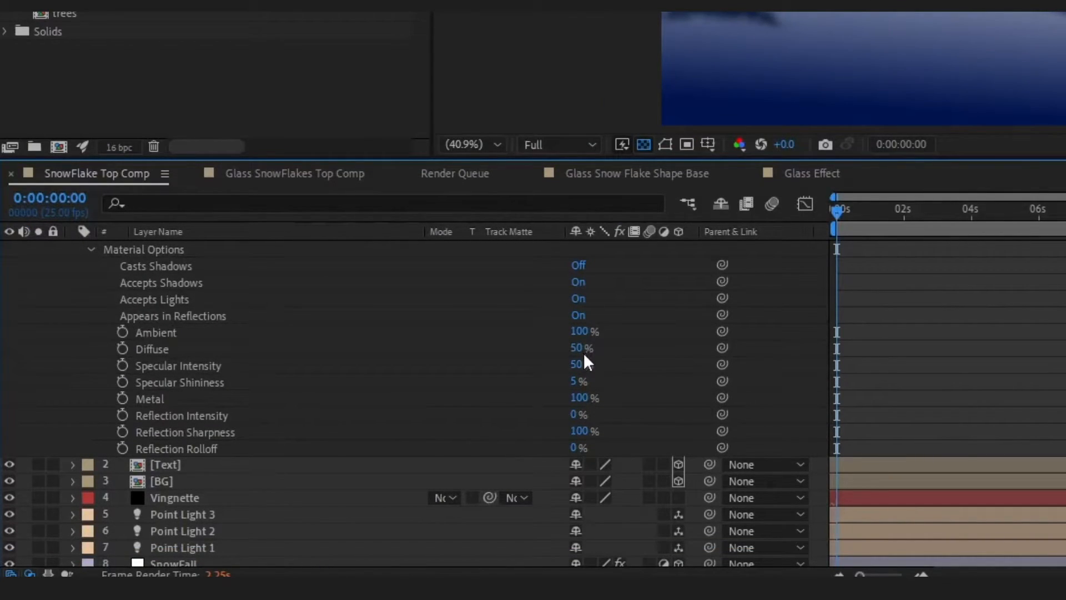
{"action": "left_click", "coordinate": [578, 382]}
{"action": "key", "text": "Return"}
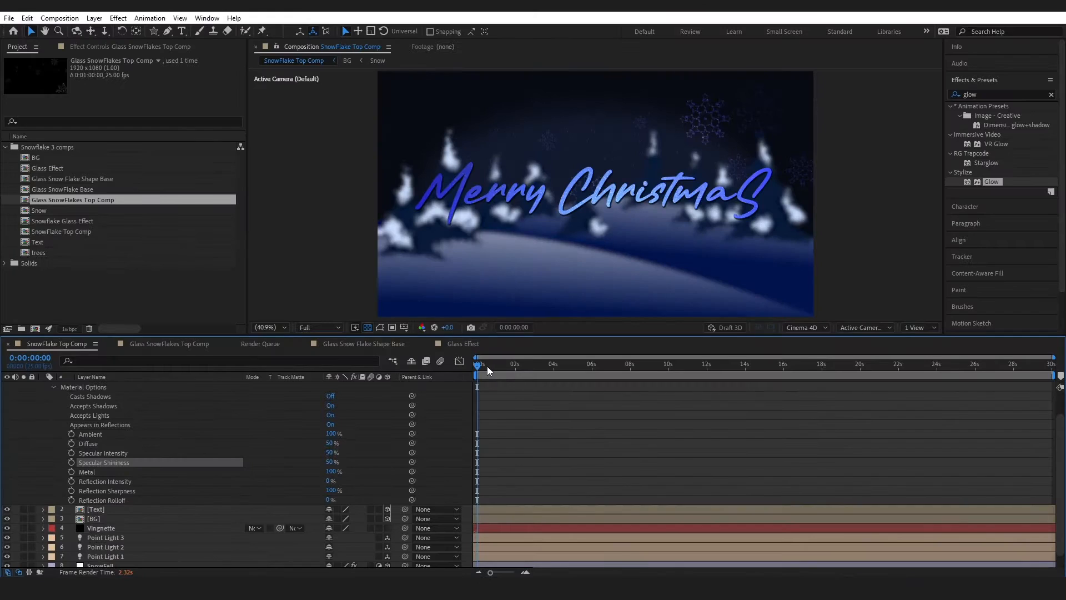
{"action": "left_click_drag", "start_coordinate": [840, 207], "coordinate": [931, 216]}
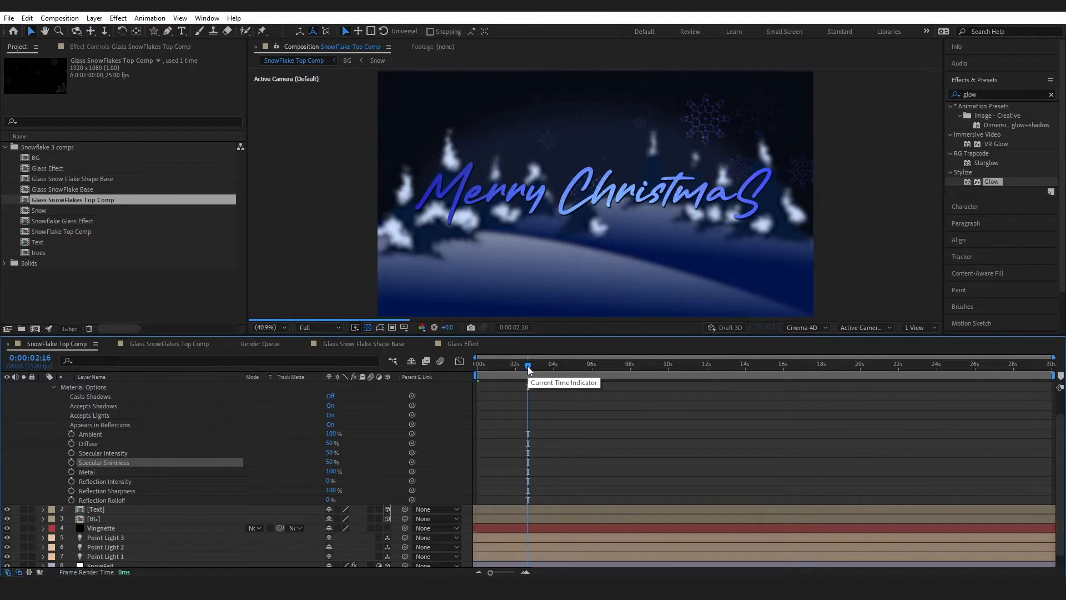
{"action": "left_click", "coordinate": [53, 387]}
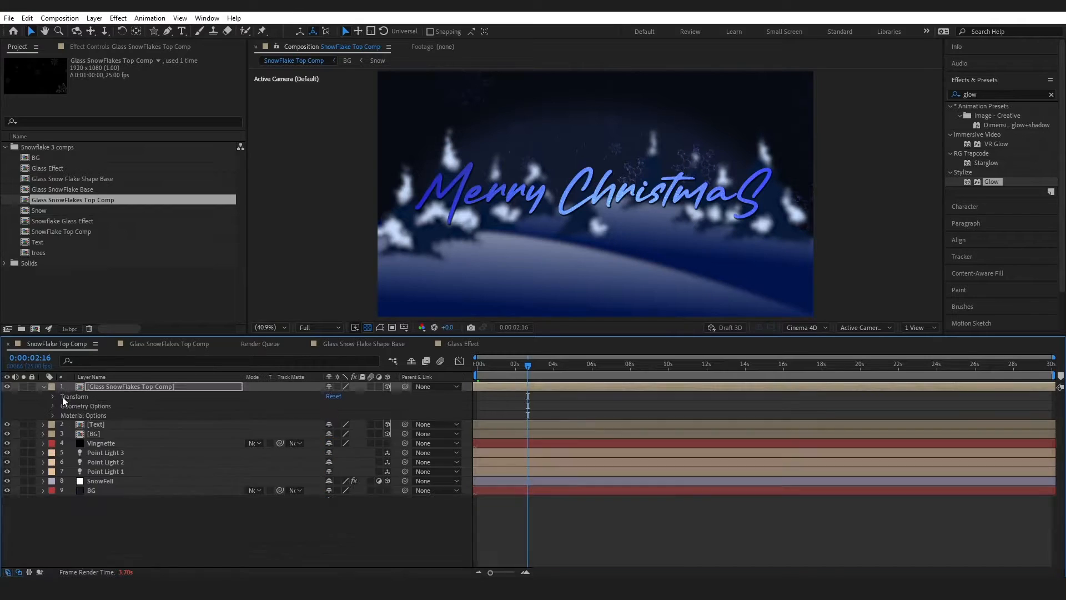
{"action": "left_click", "coordinate": [45, 387]}
{"action": "left_click_drag", "start_coordinate": [529, 335], "coordinate": [631, 396]}
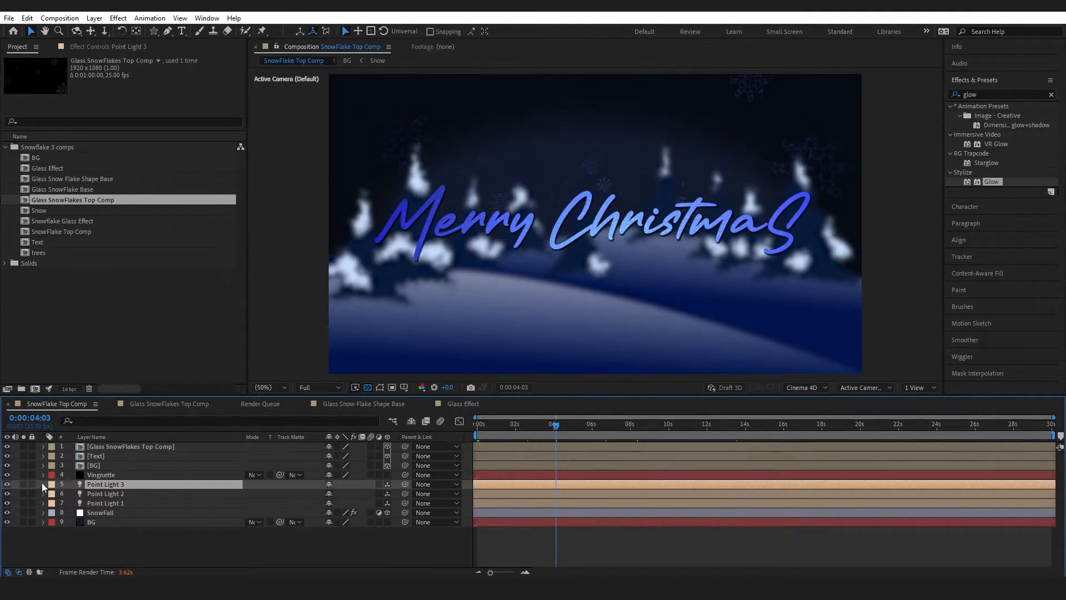
Change the color of Point Light 3 to red, FF002A.
{"action": "left_click", "coordinate": [43, 484]}
{"action": "left_click", "coordinate": [331, 506]}
{"action": "left_click_drag", "start_coordinate": [256, 397], "coordinate": [251, 367]}
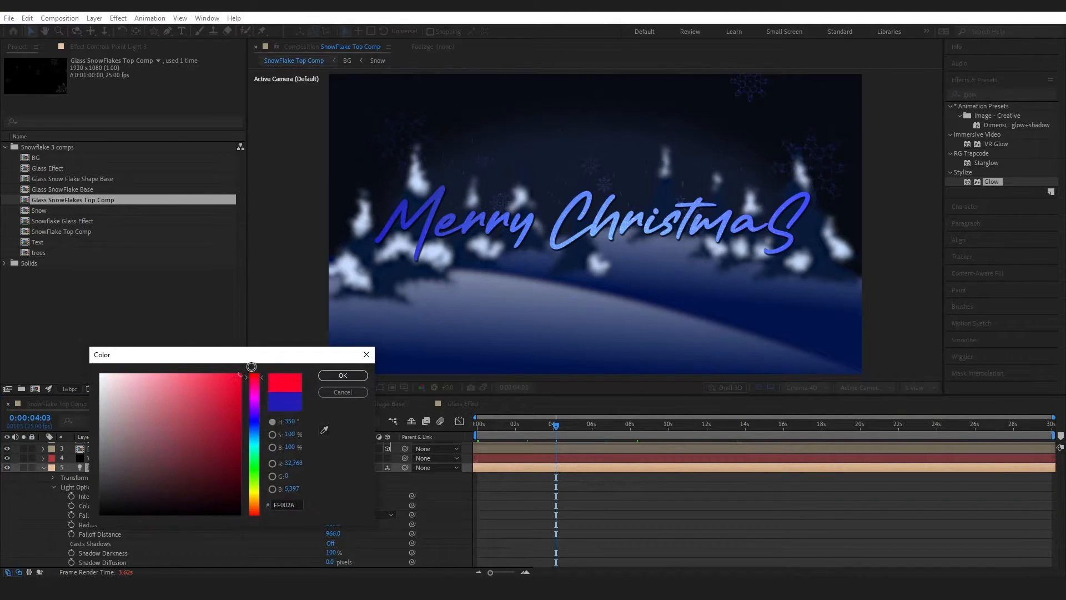
{"action": "left_click", "coordinate": [343, 375]}
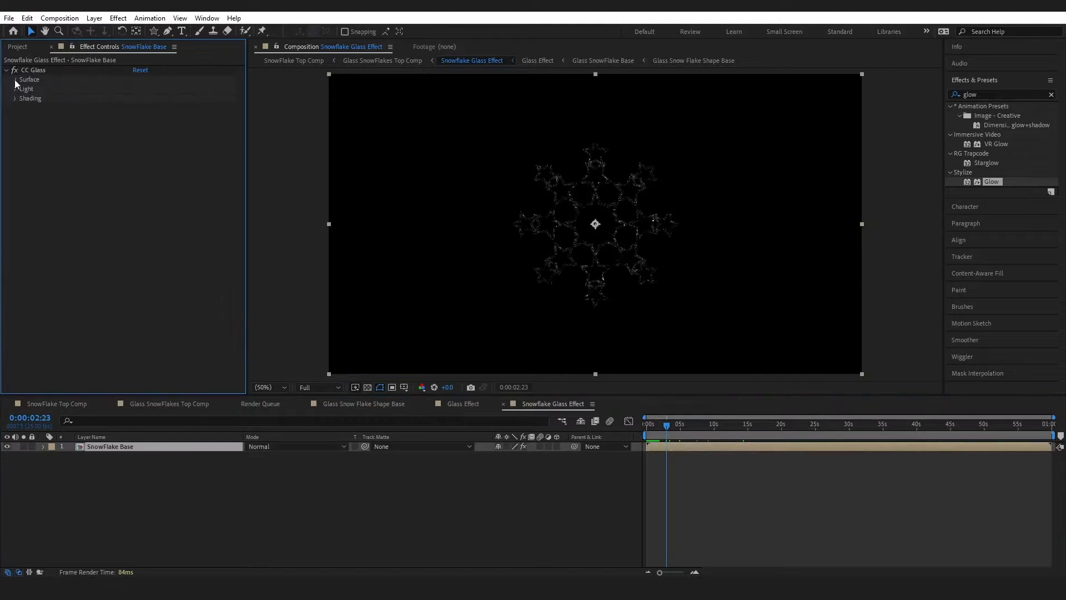
In the Snowflake Glass Effect composition, try different CC Glass heights on SnowFlake Base and set the softness to 1.0.
{"action": "left_click", "coordinate": [139, 117]}
{"action": "type", "text": "5"}
{"action": "key", "text": "Return"}
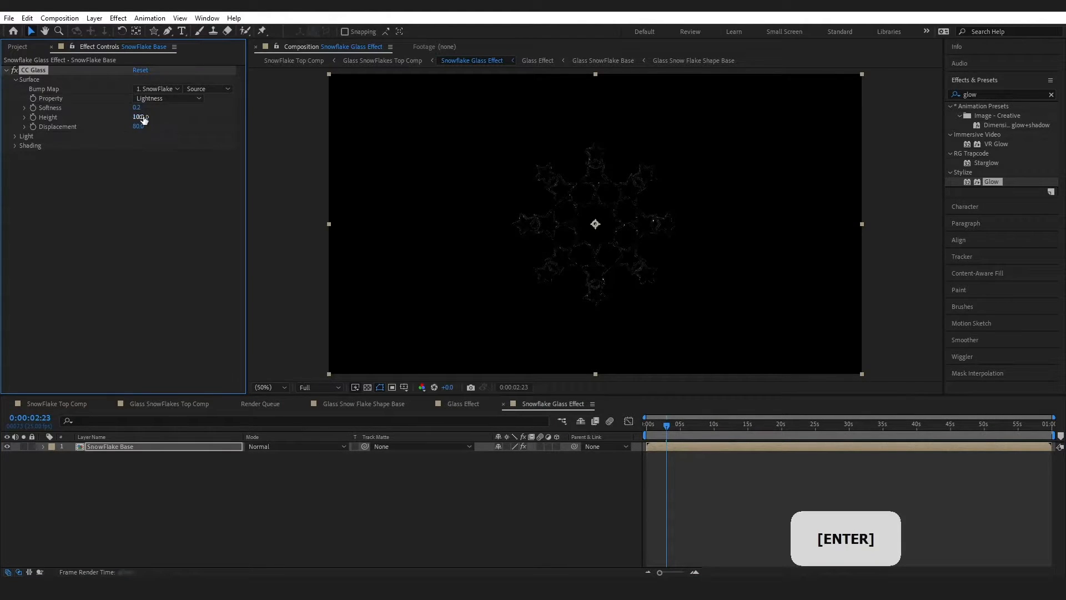
{"action": "key", "text": "Return"}
{"action": "left_click", "coordinate": [137, 118]}
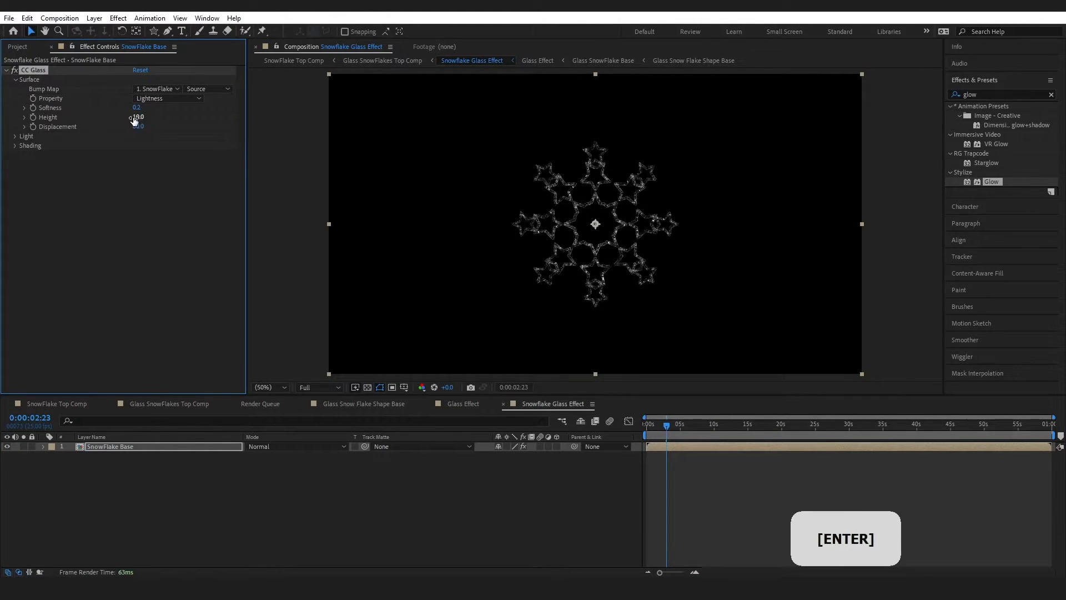
{"action": "type", "text": "2"}
{"action": "key", "text": "Return"}
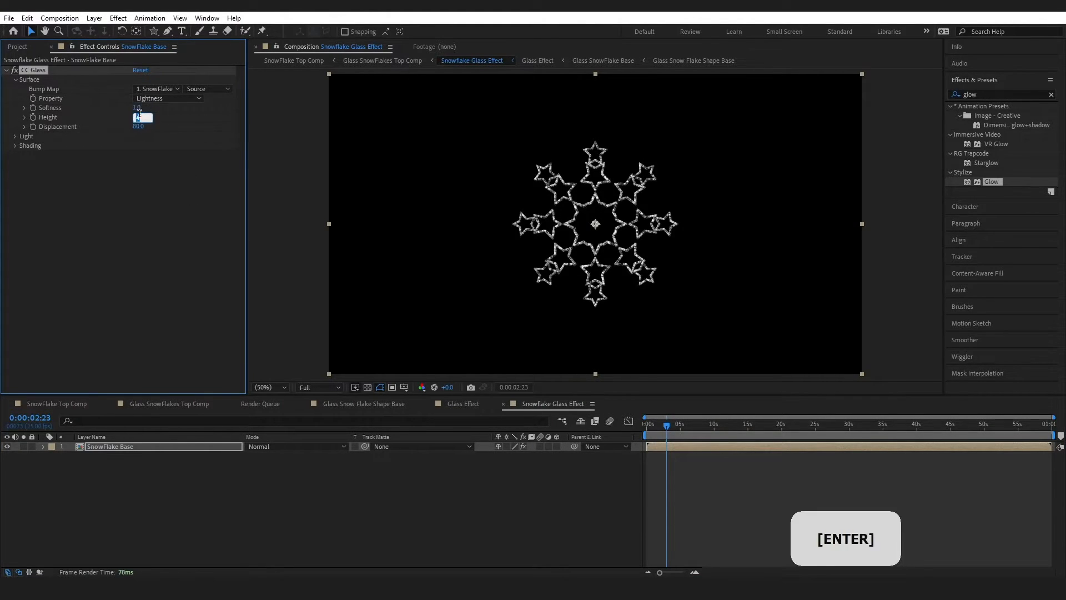
Set the CC Glass height to 10 and return to the SnowFlake Top Comp composition.
{"action": "left_click", "coordinate": [137, 118]}
{"action": "type", "text": "6"}
{"action": "key", "text": "Return"}
{"action": "left_click", "coordinate": [75, 404]}
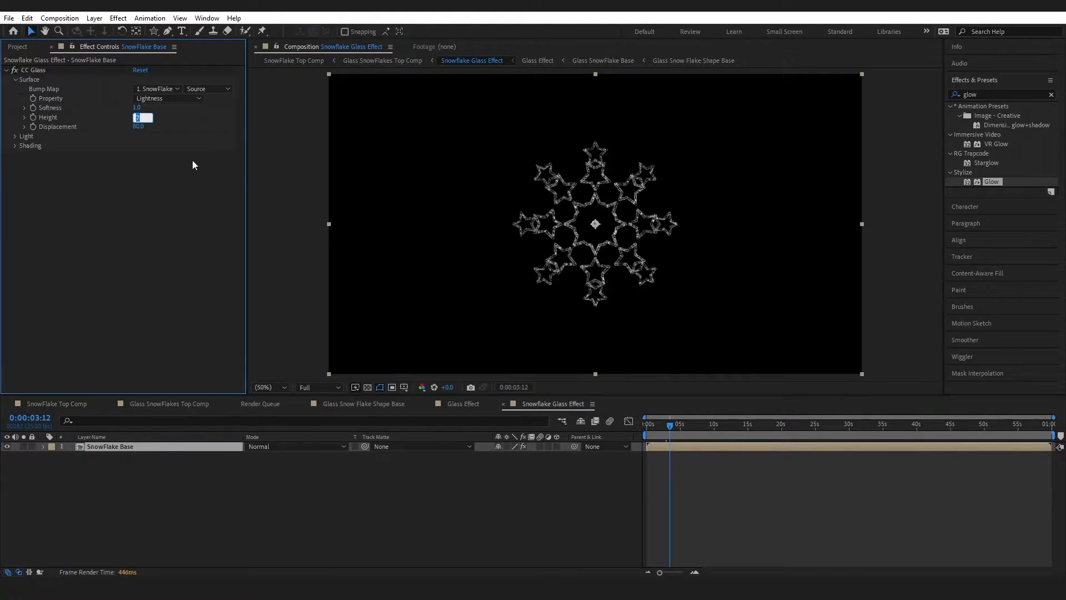
{"action": "key", "text": "Return"}
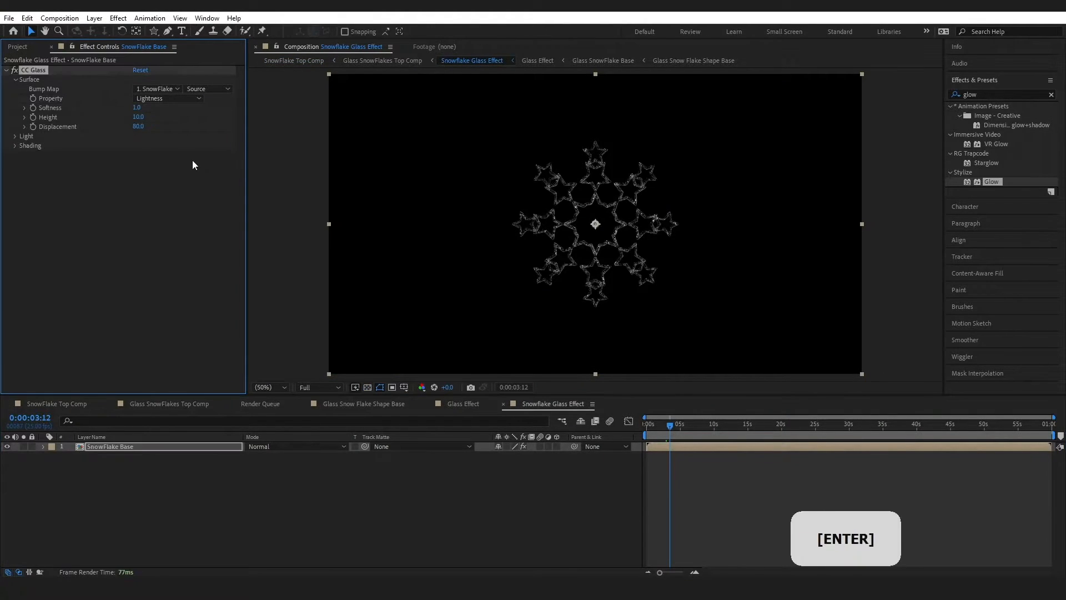
{"action": "left_click", "coordinate": [78, 405]}
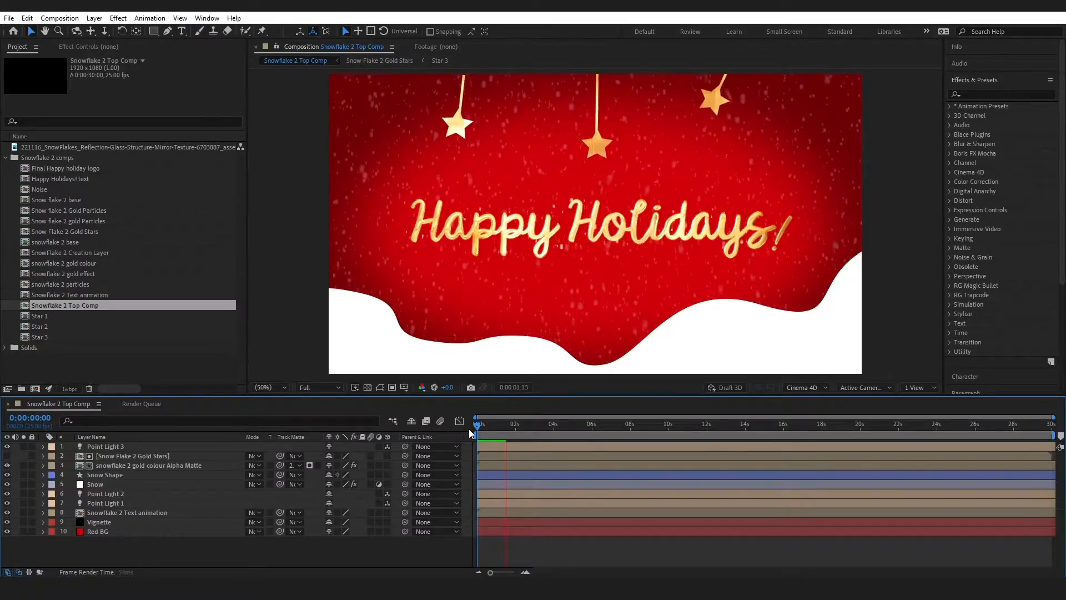
Preview the holiday scene from the start, and begin a new composition named Gold Snowflakes Top Comp.
{"action": "key", "text": "space"}
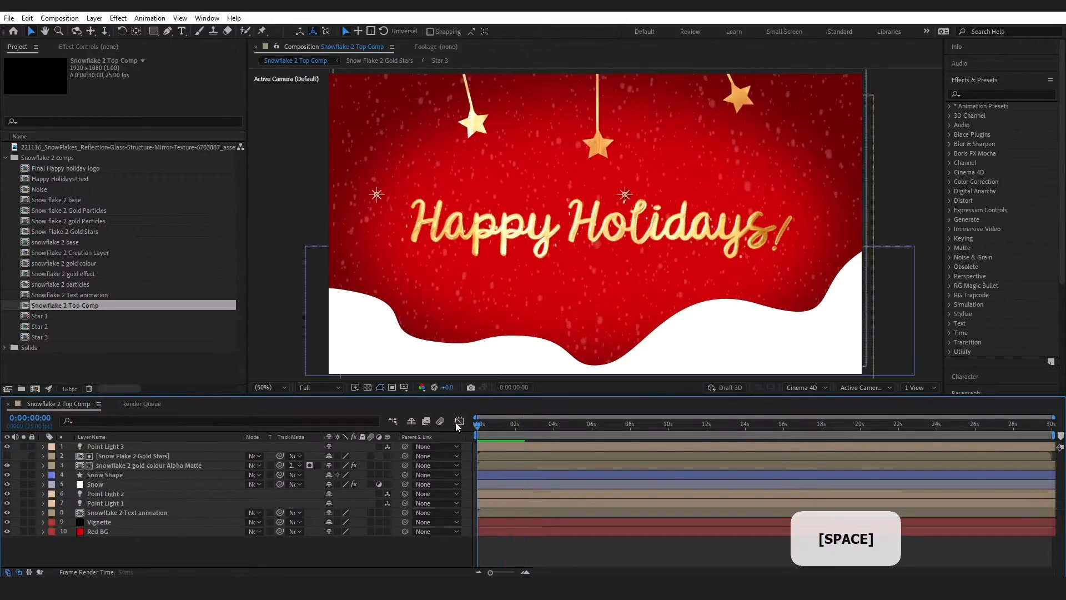
{"action": "key", "text": "space"}
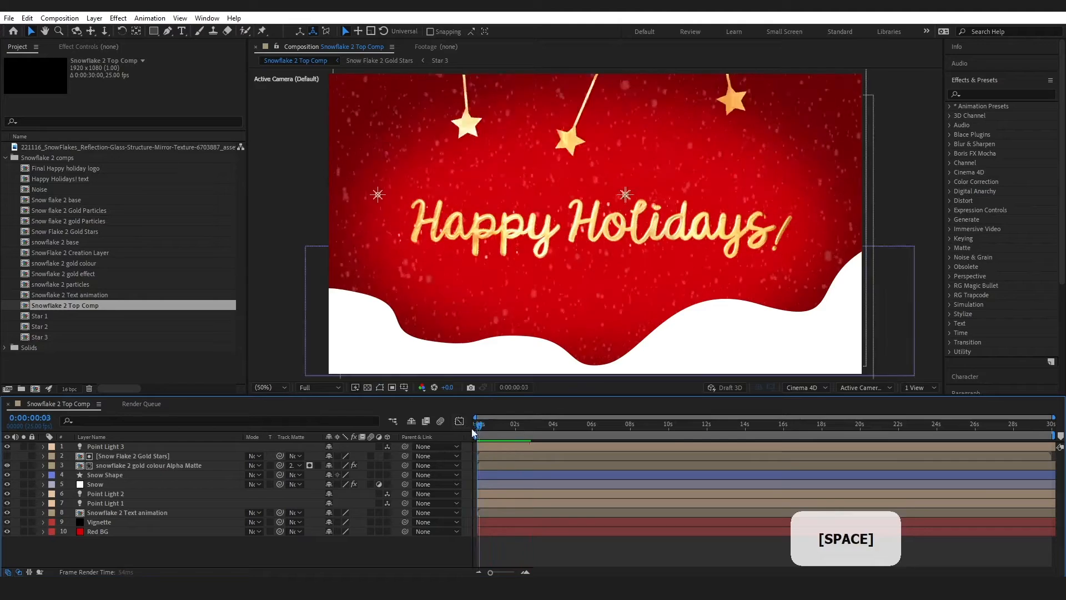
{"action": "left_click", "coordinate": [59, 19]}
{"action": "left_click", "coordinate": [72, 29]}
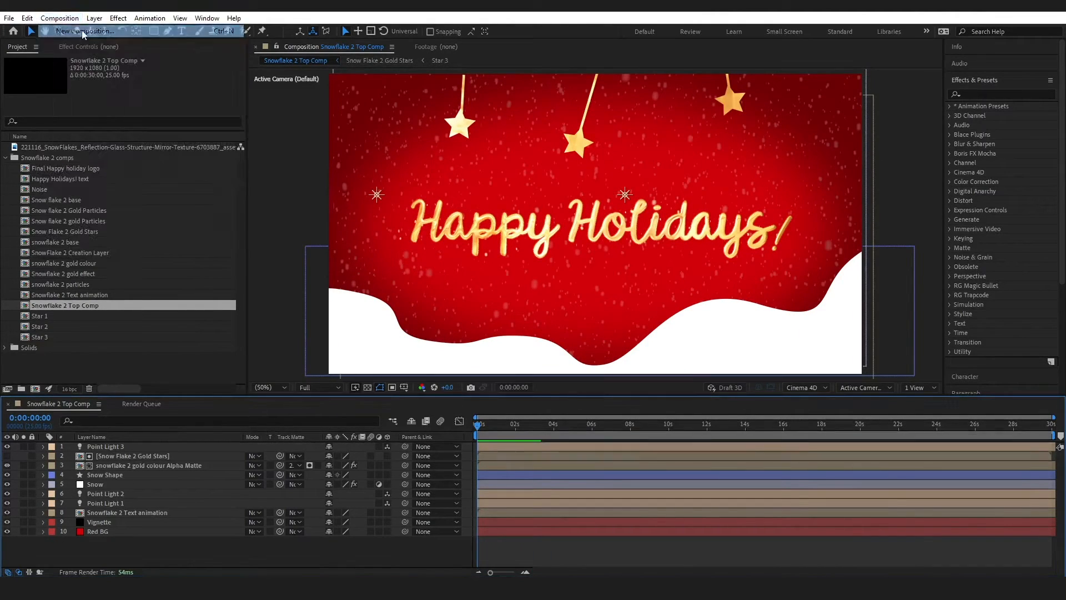
{"action": "type", "text": "G"}
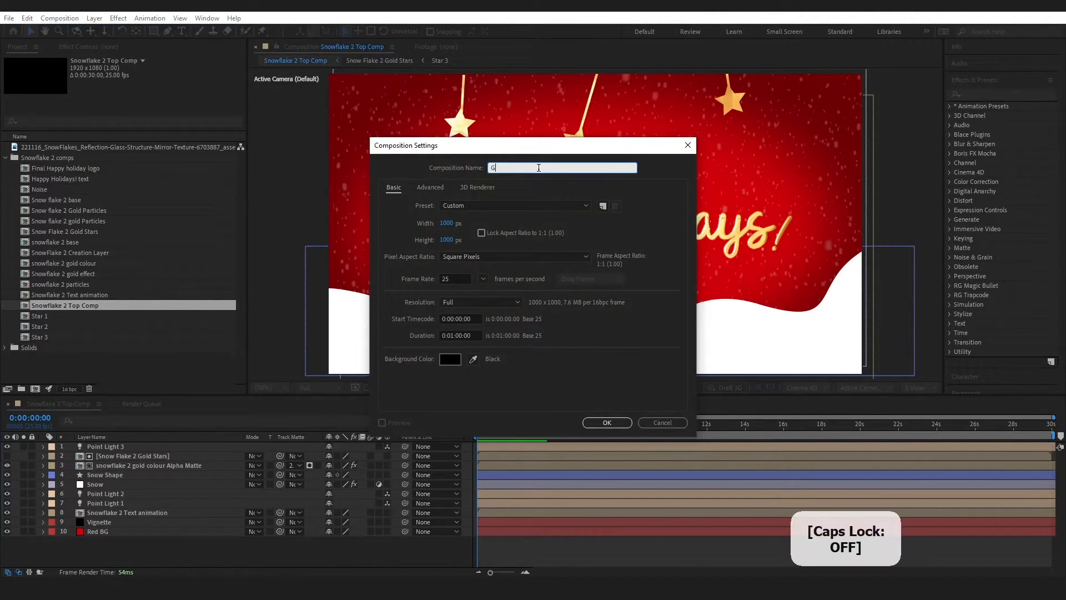
{"action": "type", "text": "old Snowflakes "}
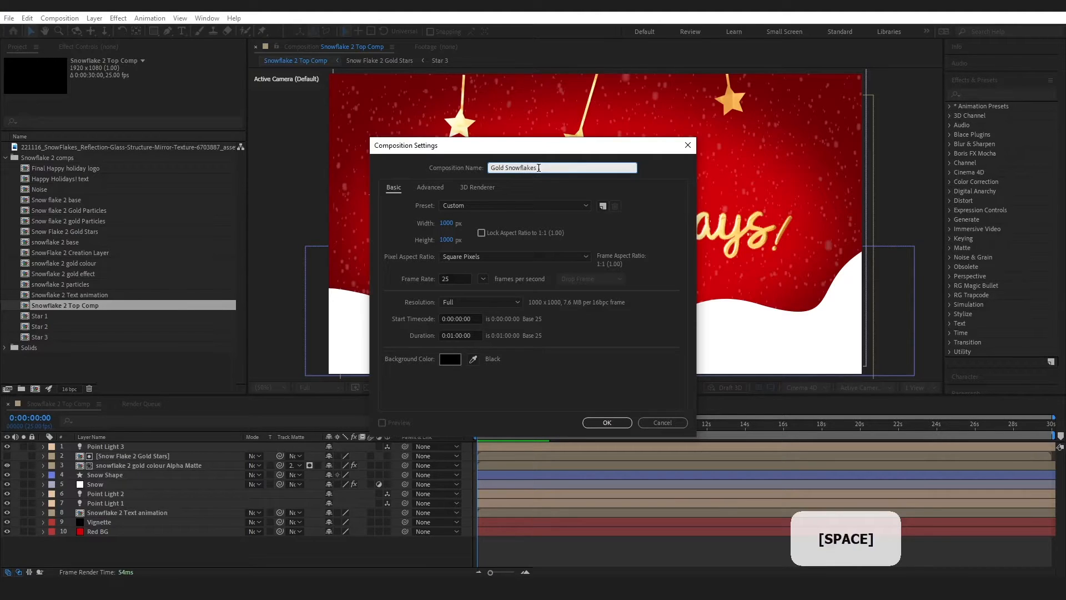
{"action": "type", "text": "Top Comp"}
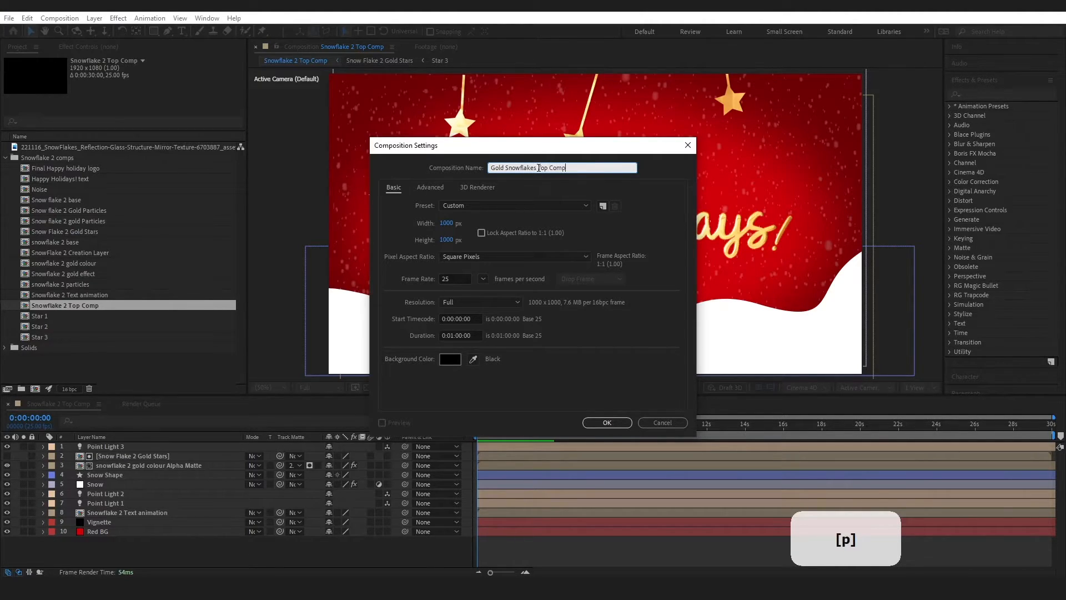
Set the new composition's size to 1920 × 1080 px and create it.
{"action": "left_click", "coordinate": [446, 223]}
{"action": "type", "text": "1920"}
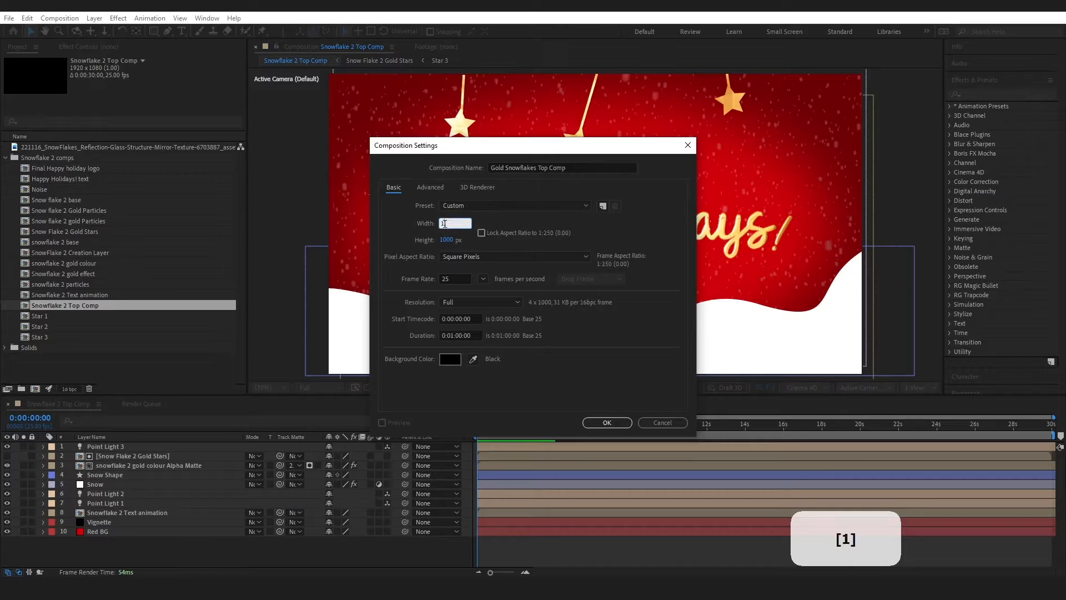
{"action": "key", "text": "Tab"}
{"action": "type", "text": "1080"}
{"action": "left_click", "coordinate": [460, 206]}
{"action": "left_click", "coordinate": [462, 217]}
{"action": "left_click", "coordinate": [605, 424]}
Draw a hollow square with a 9 px white stroke as a shape layer near the middle of the canvas.
{"action": "left_click", "coordinate": [154, 32]}
{"action": "left_click", "coordinate": [200, 29]}
{"action": "left_click_drag", "start_coordinate": [552, 246], "coordinate": [610, 305]}
{"action": "left_click", "coordinate": [330, 517]}
{"action": "left_click", "coordinate": [31, 32]}
{"action": "left_click", "coordinate": [550, 270]}
Adjust the square layer's anchor point to the square's center and reposition the square near the middle of the canvas.
{"action": "left_click", "coordinate": [53, 475]}
{"action": "left_click_drag", "start_coordinate": [519, 493], "coordinate": [464, 493]}
{"action": "left_click_drag", "start_coordinate": [508, 484], "coordinate": [611, 483]}
{"action": "left_click_drag", "start_coordinate": [499, 483], "coordinate": [470, 483]}
{"action": "left_click", "coordinate": [44, 446]}
{"action": "left_click_drag", "start_coordinate": [605, 226], "coordinate": [610, 263]}
Try rotating the square and set its rotation back to 0°.
{"action": "key", "text": "r"}
{"action": "left_click_drag", "start_coordinate": [513, 455], "coordinate": [488, 456]}
{"action": "left_click_drag", "start_coordinate": [511, 455], "coordinate": [508, 455]}
{"action": "left_click", "coordinate": [509, 455]}
{"action": "type", "text": "0"}
{"action": "key", "text": "Return"}
{"action": "left_click", "coordinate": [514, 500]}
{"action": "left_click", "coordinate": [628, 248]}
{"action": "left_click", "coordinate": [513, 500]}
{"action": "left_click", "coordinate": [628, 248]}
Reposition the square and set its rotation to -45° so it forms a diamond.
{"action": "left_click_drag", "start_coordinate": [629, 236], "coordinate": [612, 171]}
{"action": "left_click", "coordinate": [510, 455]}
{"action": "type", "text": "-45"}
{"action": "key", "text": "Return"}
Duplicate the diamond layer and scale the copy to 75%.
{"action": "left_click", "coordinate": [623, 244]}
{"action": "key", "text": "ctrl+d"}
{"action": "key", "text": "s"}
{"action": "left_click", "coordinate": [533, 455]}
{"action": "type", "text": "75"}
{"action": "key", "text": "Return"}
{"action": "left_click", "coordinate": [606, 197]}
Duplicate the smaller diamond to make a third one above it and set the new copy's scale to 50%.
{"action": "left_click", "coordinate": [118, 447]}
{"action": "key", "text": "ctrl+d"}
{"action": "key", "text": "ctrl+z"}
{"action": "left_click", "coordinate": [43, 447]}
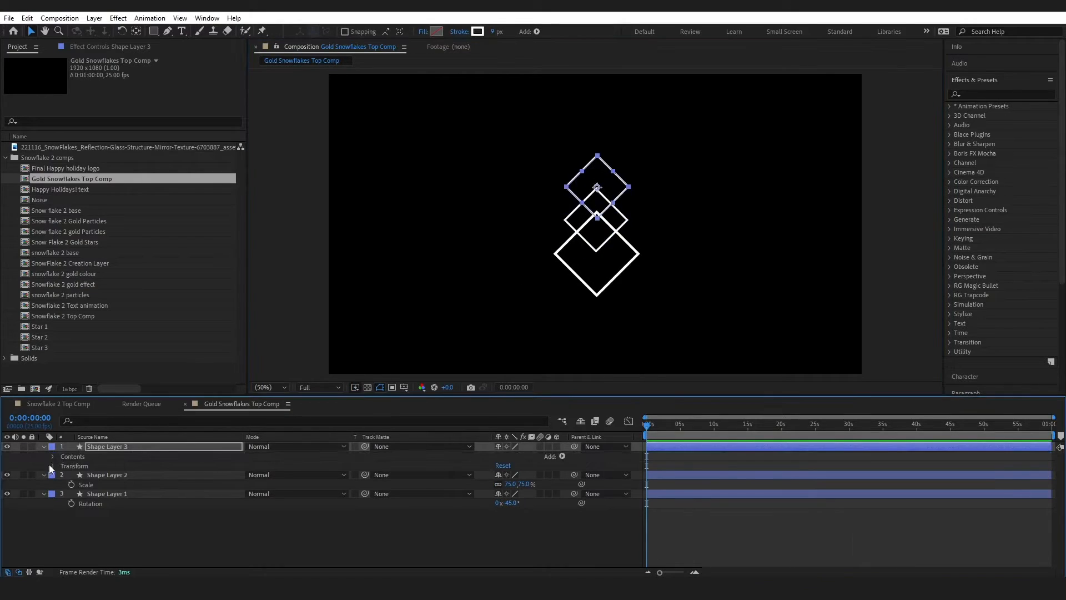
{"action": "key", "text": "s"}
{"action": "left_click", "coordinate": [511, 455]}
{"action": "type", "text": "50"}
{"action": "key", "text": "Return"}
{"action": "left_click", "coordinate": [309, 455]}
Duplicate the third diamond, scale the copy to 25%, and place it at the top of the stack.
{"action": "left_click", "coordinate": [107, 447]}
{"action": "key", "text": "ctrl+d"}
{"action": "left_click", "coordinate": [44, 446]}
{"action": "key", "text": "s"}
{"action": "left_click", "coordinate": [511, 455]}
{"action": "type", "text": "25"}
{"action": "key", "text": "Return"}
{"action": "mouse_move", "coordinate": [602, 193]}
{"action": "left_mouse_down"}
{"action": "mouse_move", "coordinate": [602, 167]}
{"action": "mouse_move", "coordinate": [591, 187]}
{"action": "mouse_move", "coordinate": [596, 141]}
{"action": "mouse_move", "coordinate": [595, 156]}
{"action": "left_mouse_up"}
Set the diamond scales to 90% for Shape Layer 2, 75% for Shape Layer 3 and 60% for Shape Layer 4.
{"action": "left_click", "coordinate": [509, 494]}
{"action": "type", "text": "90"}
{"action": "key", "text": "Return"}
{"action": "left_click", "coordinate": [509, 474]}
{"action": "type", "text": "75"}
{"action": "key", "text": "Return"}
{"action": "left_click", "coordinate": [509, 455]}
{"action": "type", "text": "50"}
{"action": "left_click", "coordinate": [510, 455]}
{"action": "type", "text": "60"}
{"action": "key", "text": "Return"}
{"action": "left_click", "coordinate": [597, 161]}
{"action": "left_click", "coordinate": [388, 543]}
Draw a straight vertical line through the diamonds from the top tip to the bottom tip with the Pen tool, and collapse the layers' properties.
{"action": "left_click", "coordinate": [167, 31]}
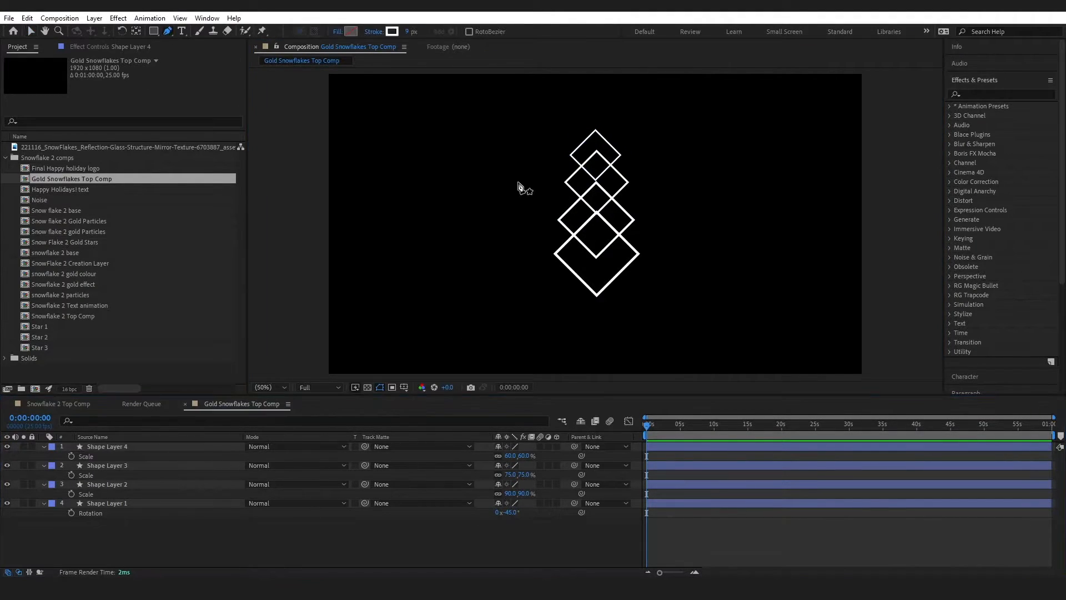
{"action": "left_click", "coordinate": [595, 130]}
{"action": "left_click", "coordinate": [596, 295]}
{"action": "left_click", "coordinate": [345, 543]}
{"action": "left_click", "coordinate": [44, 455]}
{"action": "left_click", "coordinate": [44, 465]}
{"action": "left_click", "coordinate": [43, 474]}
{"action": "left_click", "coordinate": [44, 485]}
Pre-compose all five shape layers into a composition named Gold SnowFlake Shapes Layer.
{"action": "left_click_drag", "start_coordinate": [174, 521], "coordinate": [128, 446]}
{"action": "right_click", "coordinate": [130, 473]}
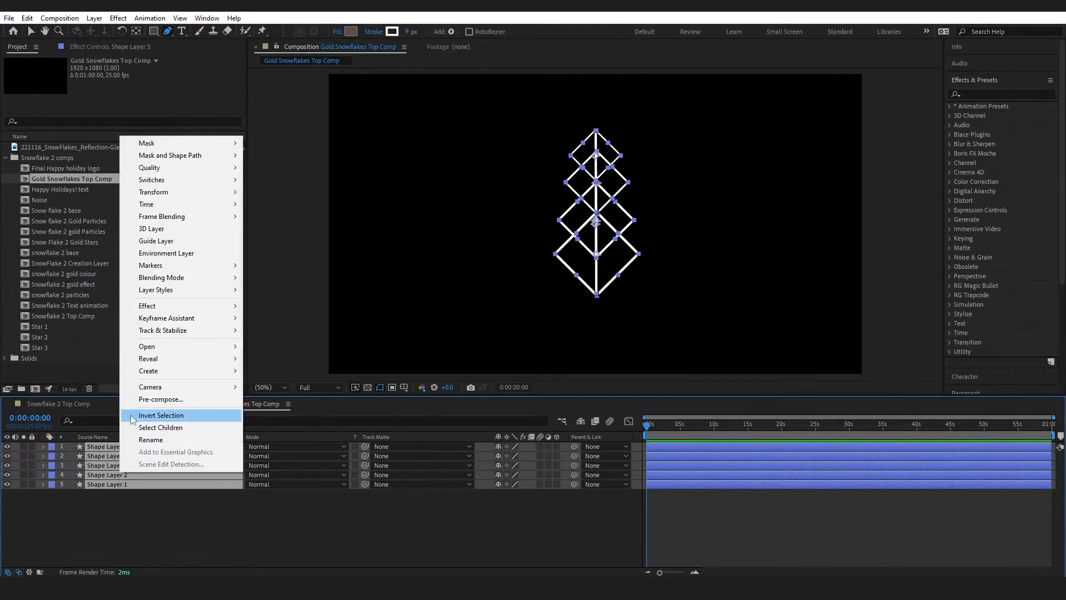
{"action": "left_click", "coordinate": [155, 398]}
{"action": "type", "text": "Gold S"}
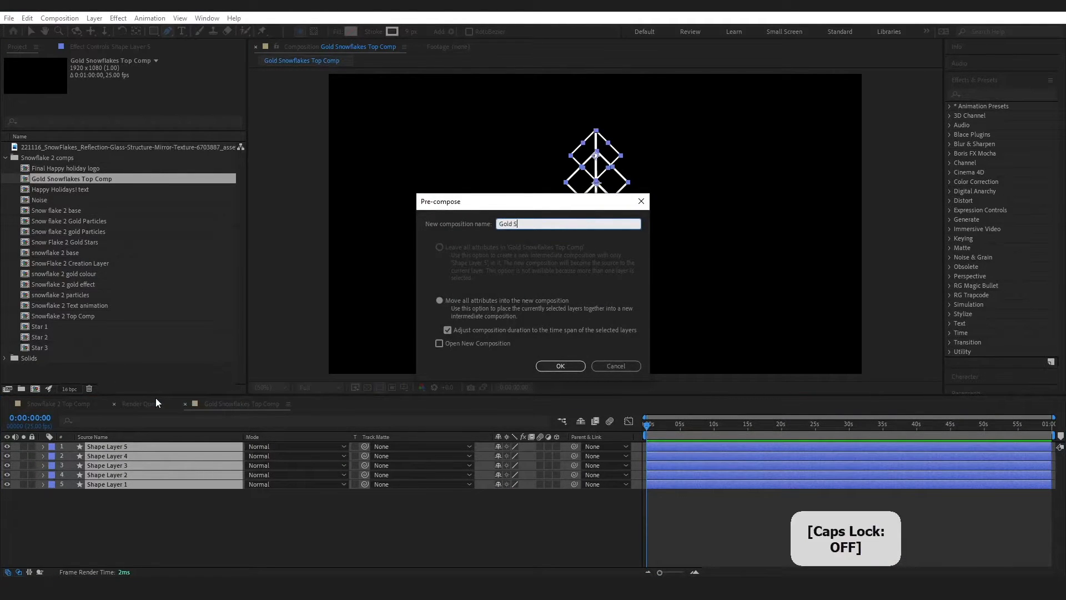
{"action": "type", "text": "nowFlake Base"}
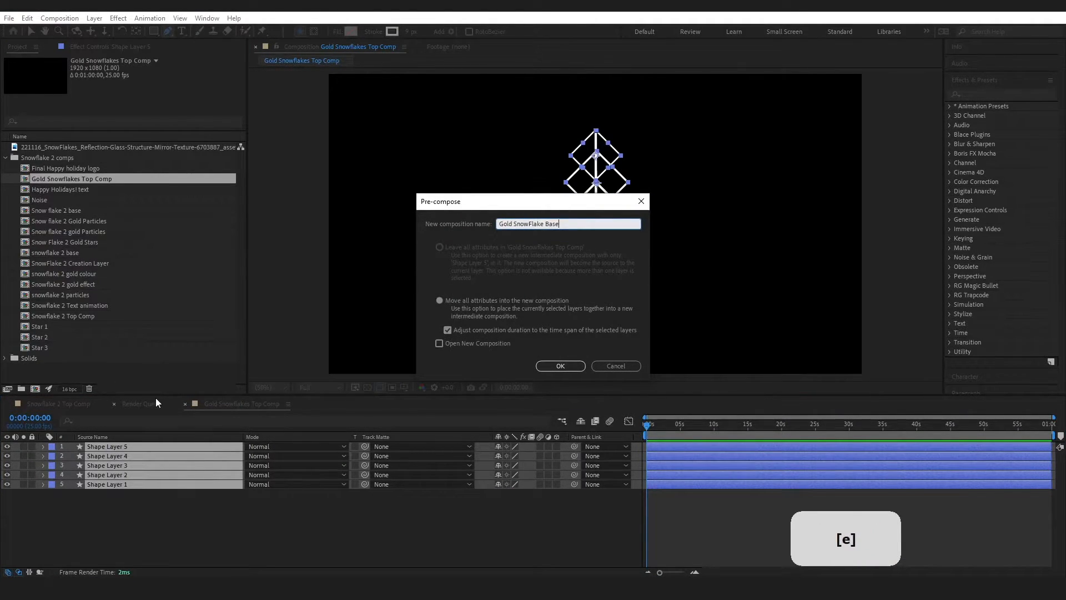
{"action": "key", "text": "BackSpace"}
{"action": "key", "text": "BackSpace"}
{"action": "key", "text": "BackSpace"}
{"action": "key", "text": "BackSpace"}
{"action": "type", "text": "Shapes Layer"}
{"action": "key", "text": "Return"}
Apply CC Kaleida to Gold SnowFlake Shapes Layer with size 92.6, Starlish mirroring and a 30° rotation.
{"action": "left_click", "coordinate": [1007, 93]}
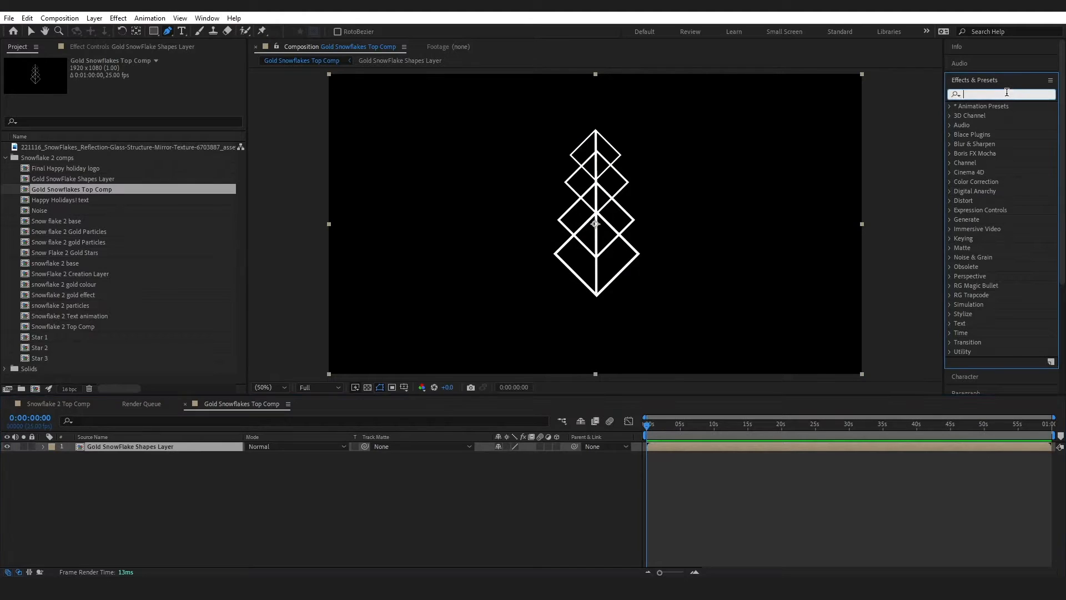
{"action": "type", "text": "Kal"}
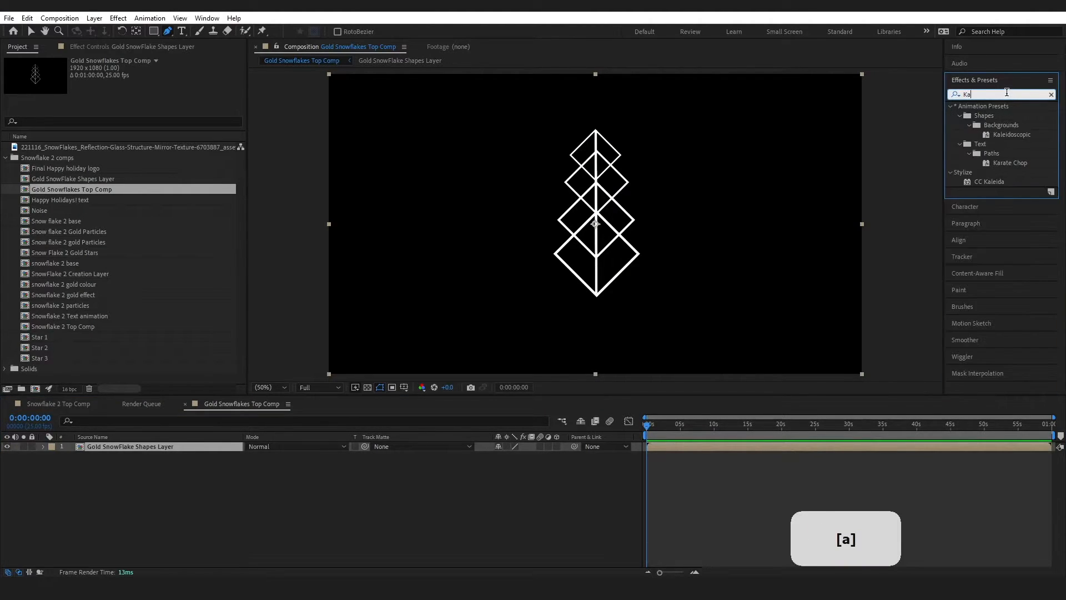
{"action": "left_click_drag", "start_coordinate": [1007, 154], "coordinate": [179, 445]}
{"action": "left_click_drag", "start_coordinate": [179, 445], "coordinate": [178, 445]}
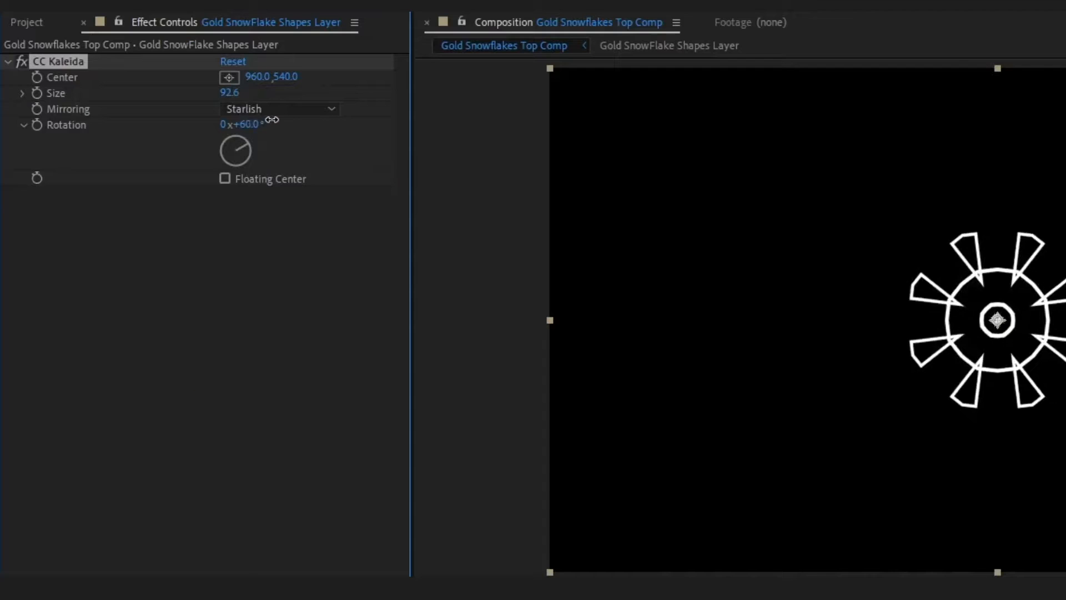
{"action": "left_click_drag", "start_coordinate": [272, 119], "coordinate": [235, 111]}
Pre-compose the kaleidoscope layer as Gold SnowFlake Base, moving all attributes into the new composition.
{"action": "right_click", "coordinate": [214, 446]}
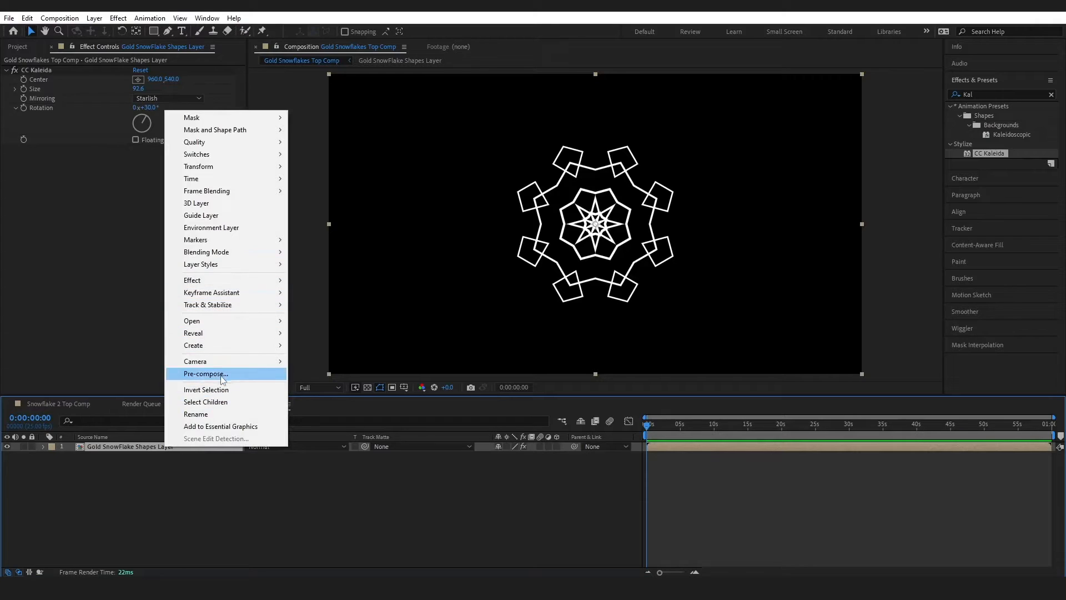
{"action": "left_click", "coordinate": [222, 371]}
{"action": "type", "text": "Gold Snow"}
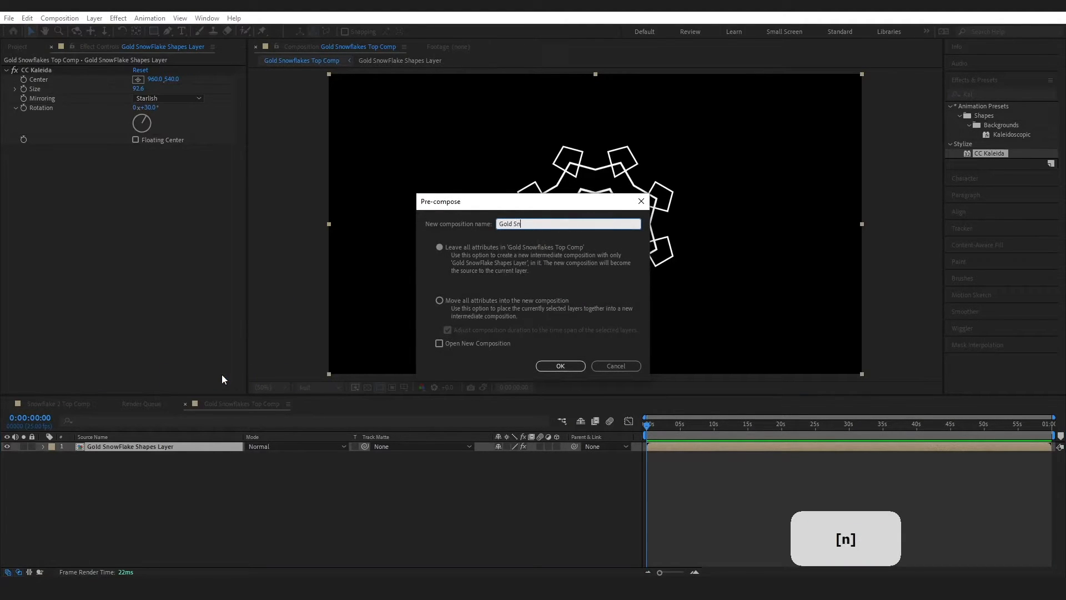
{"action": "key", "text": "Caps_Lock"}
{"action": "type", "text": "F"}
{"action": "key", "text": "Caps_Lock"}
{"action": "type", "text": "lake Ba"}
{"action": "left_click", "coordinate": [439, 301]}
{"action": "left_click", "coordinate": [560, 366]}
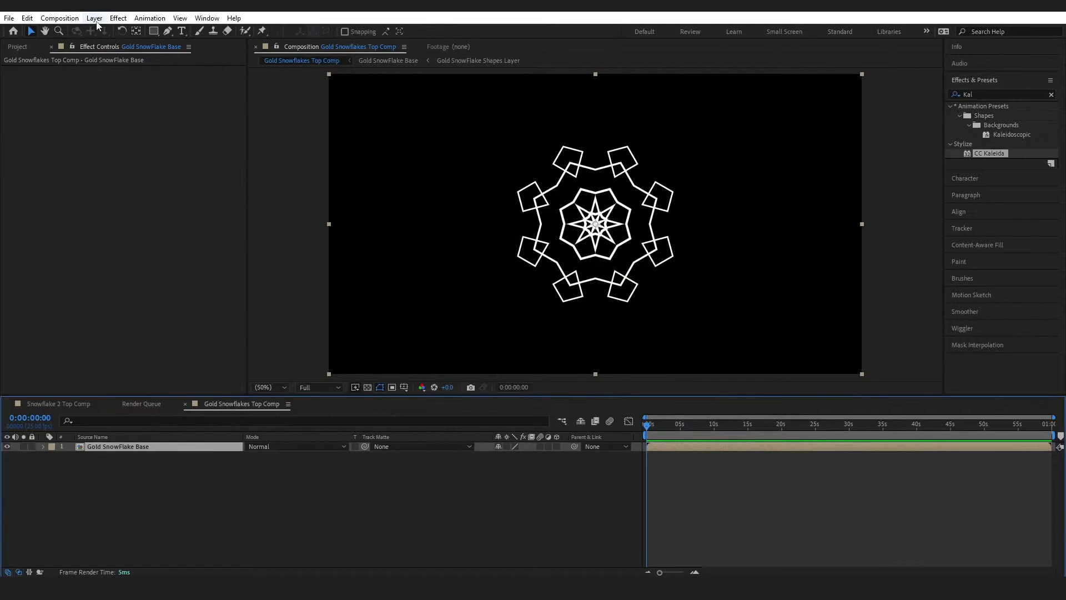
Create a 1920 × 1080 px black solid named SnowFlake Particles and hide the Gold SnowFlake Base layer.
{"action": "left_click", "coordinate": [94, 18]}
{"action": "left_click", "coordinate": [422, 30]}
{"action": "type", "text": "S"}
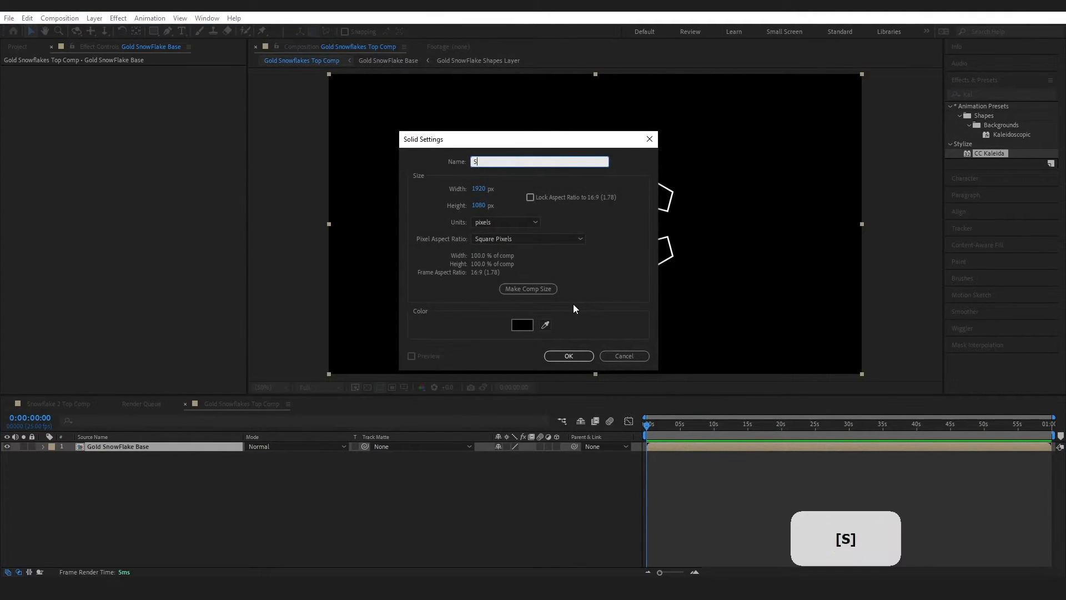
{"action": "type", "text": "nowFlake Particles"}
{"action": "left_click", "coordinate": [572, 356]}
Find the CC Particle World effect and apply it to the SnowFlake Particles layer.
{"action": "left_click", "coordinate": [1009, 94]}
{"action": "type", "text": "cc part"}
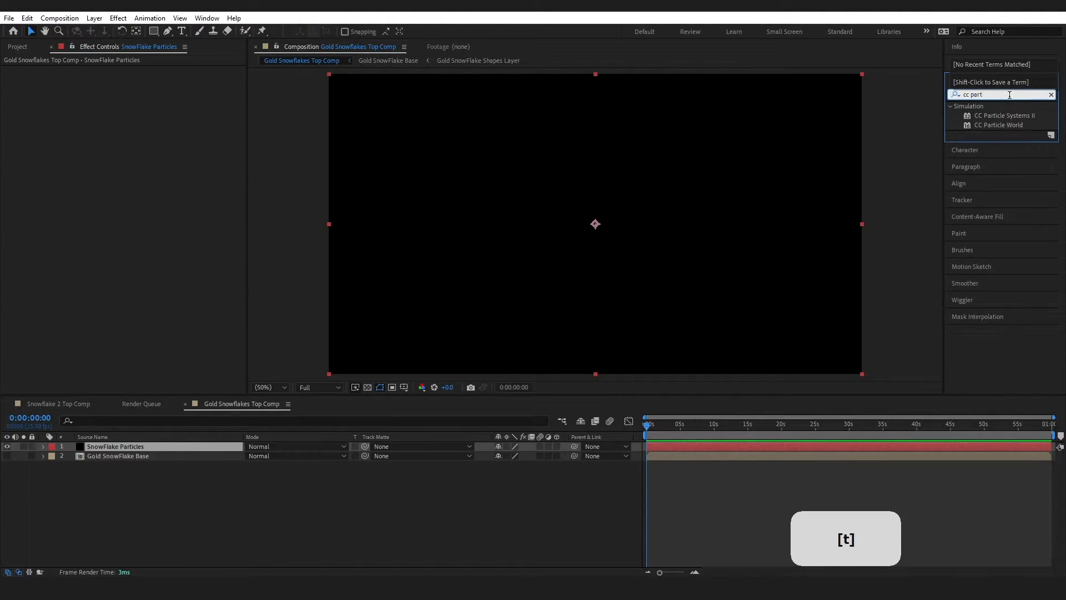
{"action": "left_click_drag", "start_coordinate": [1018, 127], "coordinate": [155, 445]}
Set the particle type to Textured Disc with Gold SnowFlake Base as the texture layer.
{"action": "left_click", "coordinate": [17, 128]}
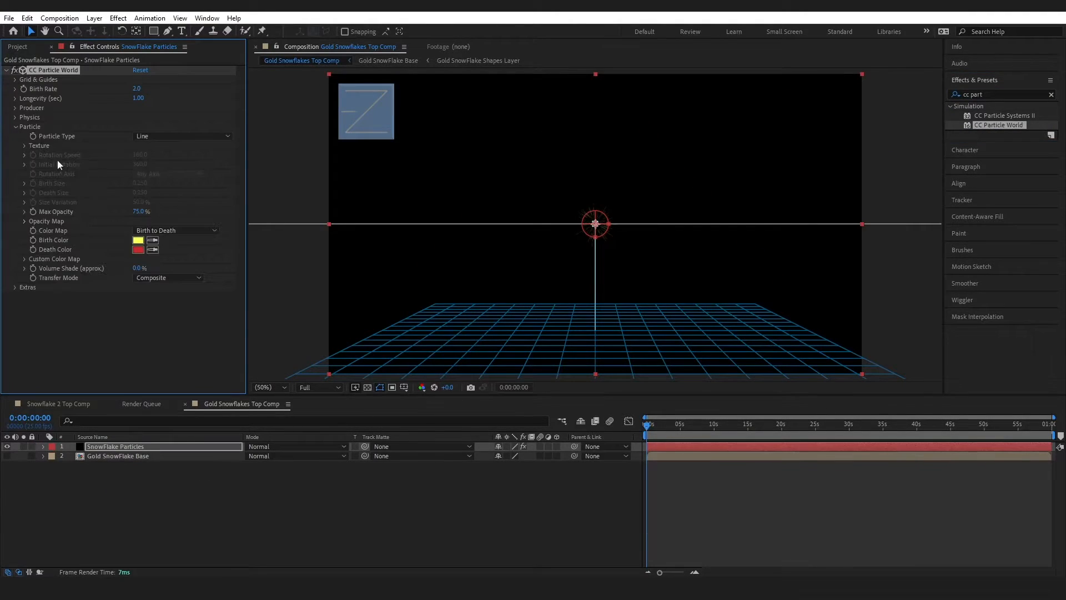
{"action": "left_click", "coordinate": [135, 136]}
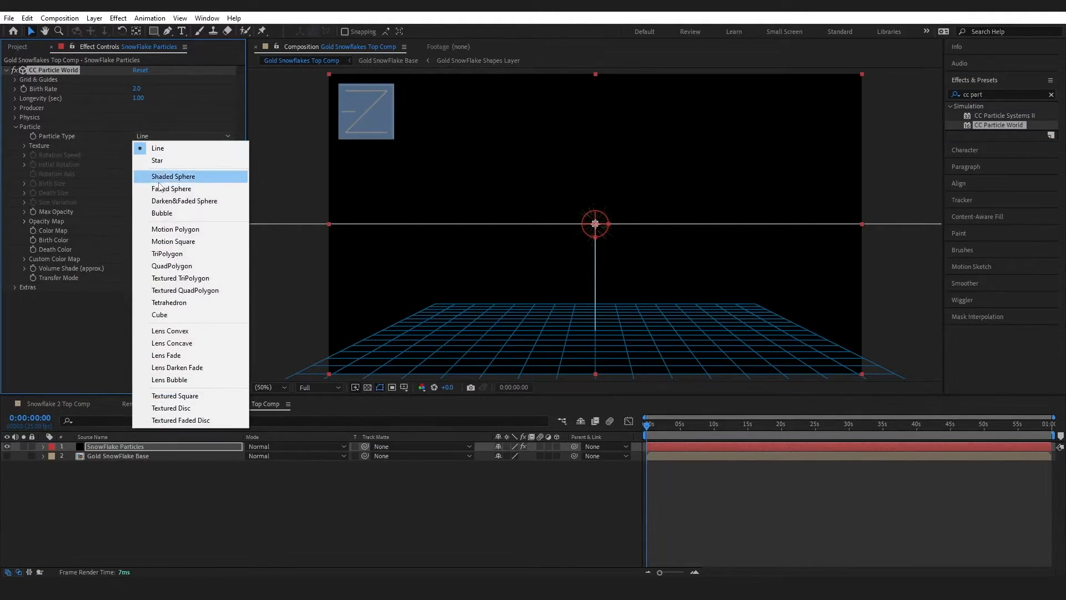
{"action": "left_click", "coordinate": [168, 409]}
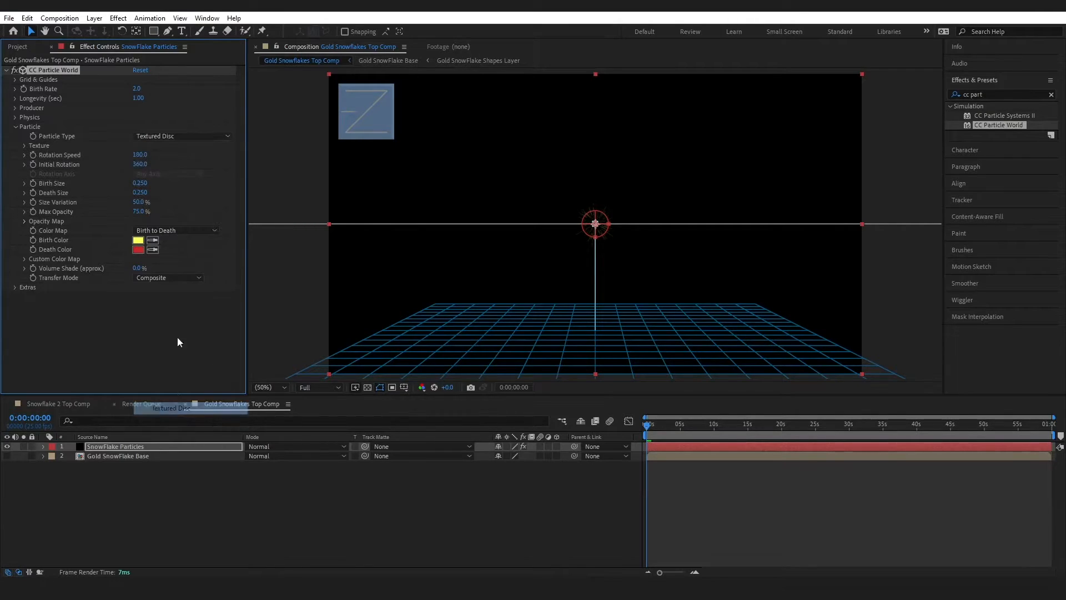
{"action": "left_click", "coordinate": [25, 145]}
{"action": "left_click", "coordinate": [157, 155]}
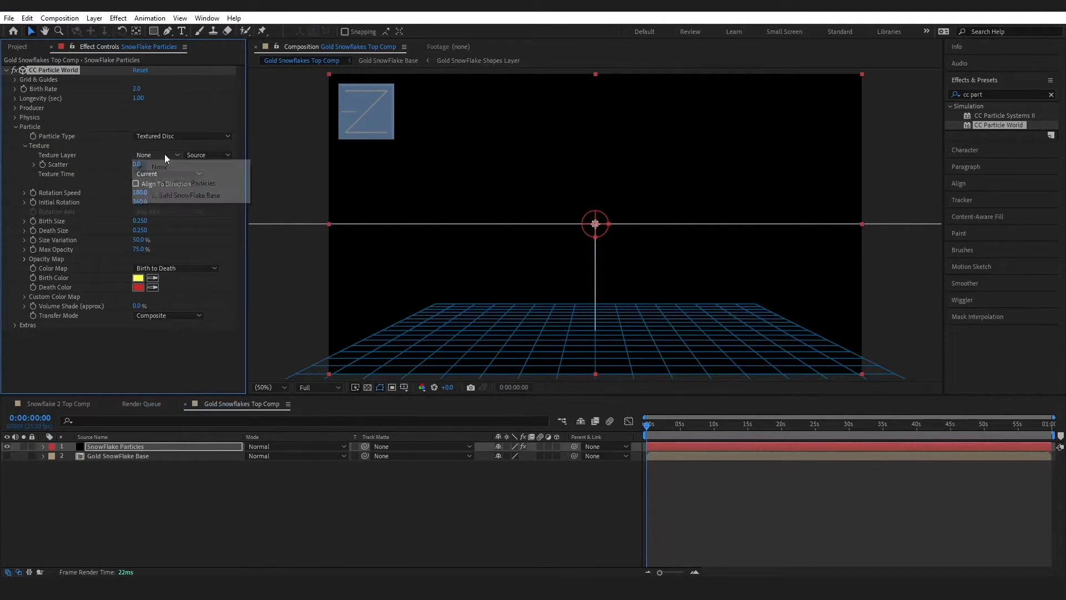
{"action": "left_click", "coordinate": [175, 199]}
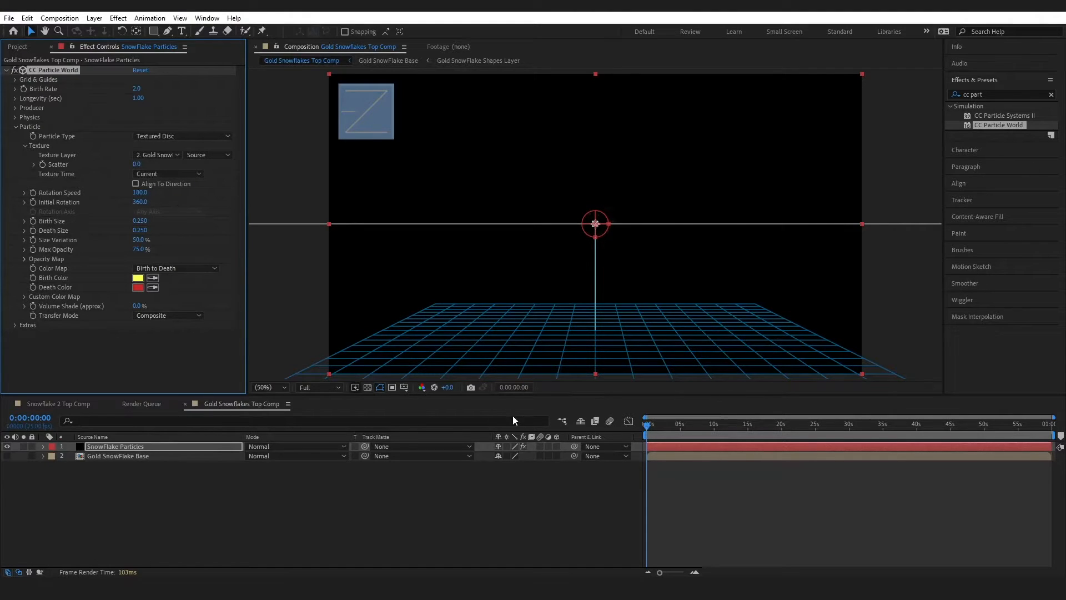
Set the particles' birth rate to 5 and longevity to 10 seconds.
{"action": "type", "text": "5"}
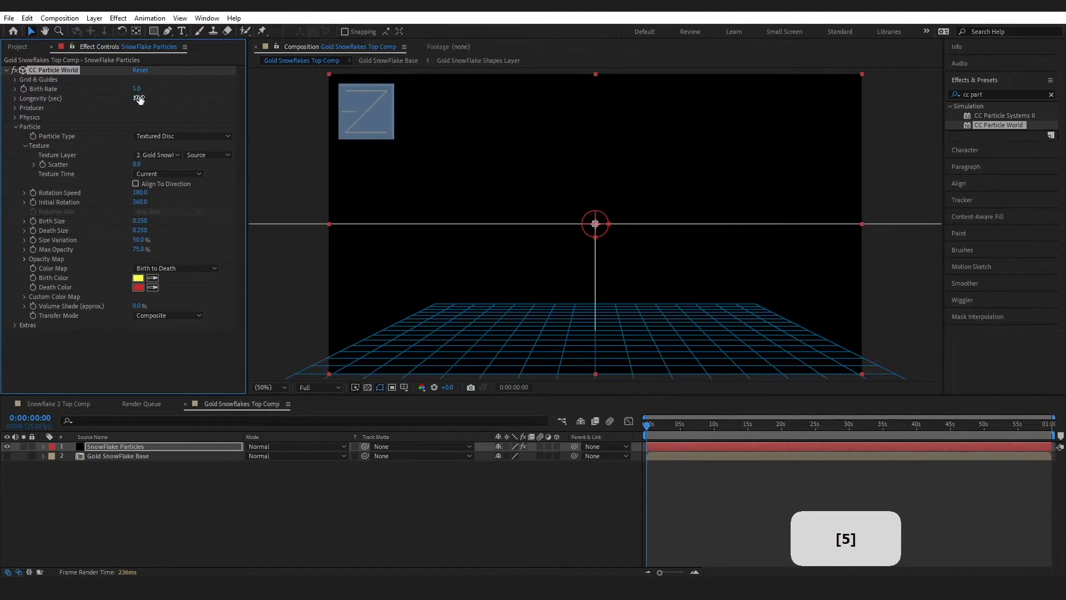
{"action": "type", "text": "10"}
{"action": "key", "text": "Return"}
Set the particle producer's Position Y to -2.29 and Position Z to -2.85.
{"action": "left_click", "coordinate": [16, 107]}
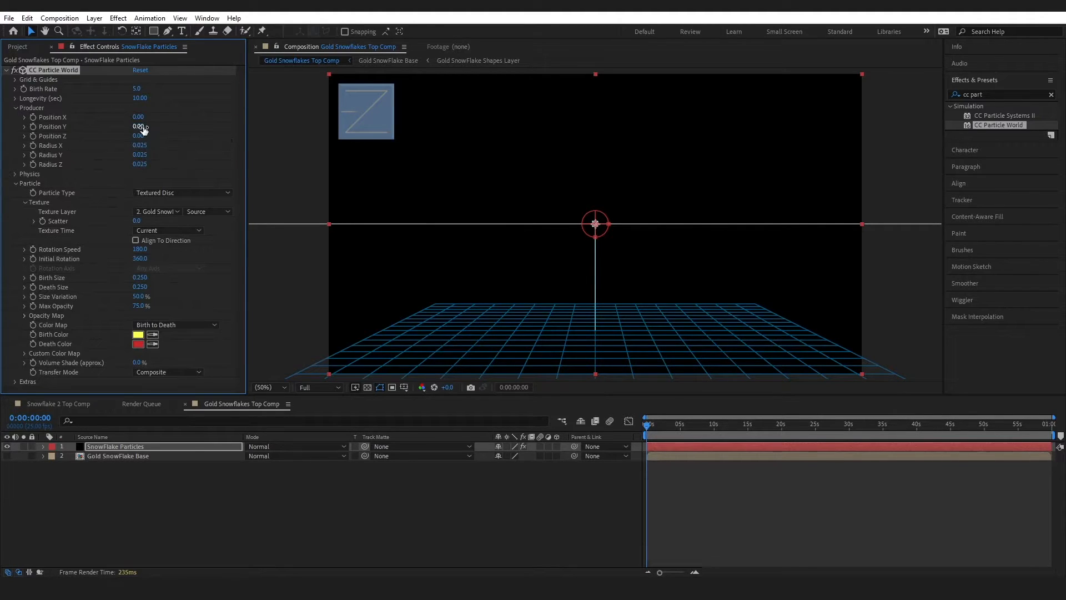
{"action": "left_click", "coordinate": [140, 127]}
{"action": "type", "text": "-2.29"}
{"action": "left_click", "coordinate": [139, 136]}
{"action": "type", "text": "-2.85"}
{"action": "key", "text": "Return"}
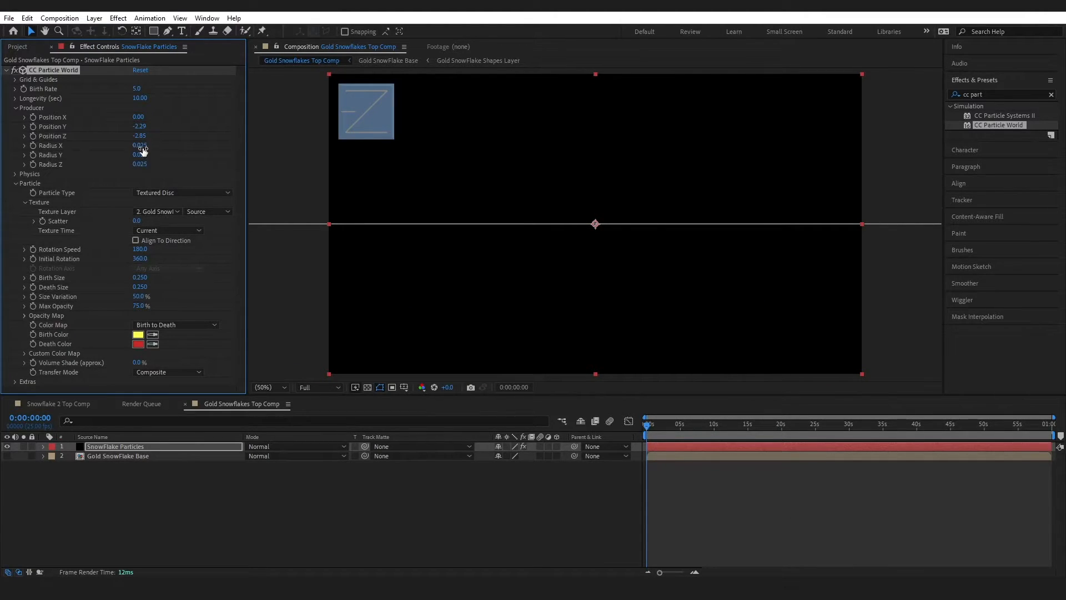
Set the producer's Radius X to 60 and Radius Y to 22, and adjust its Radius Z.
{"action": "type", "text": "60"}
{"action": "key", "text": "Return"}
{"action": "left_click", "coordinate": [140, 155]}
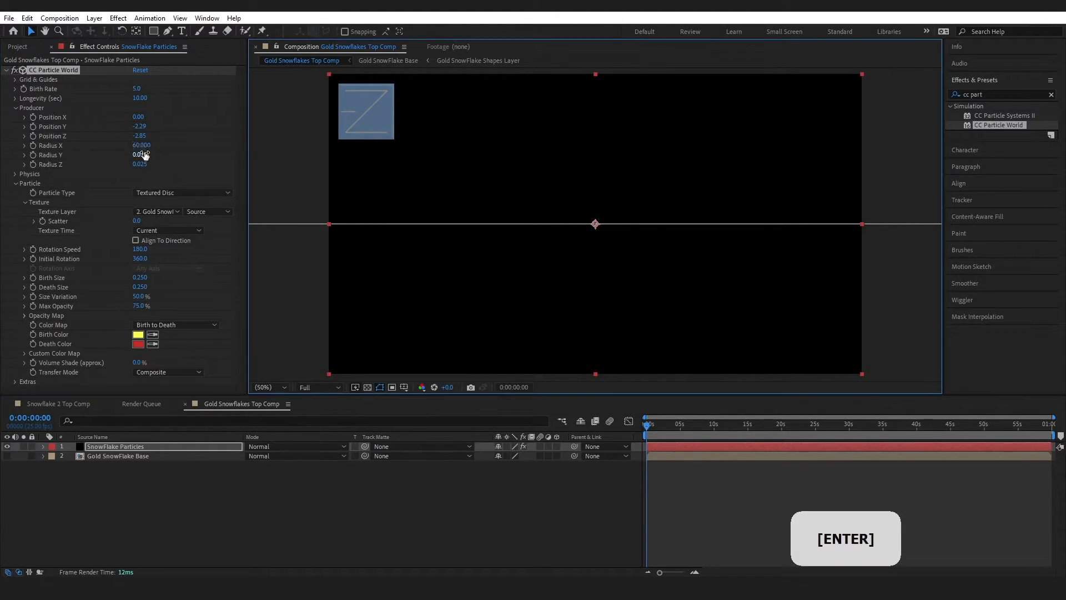
{"action": "type", "text": "22"}
{"action": "key", "text": "Return"}
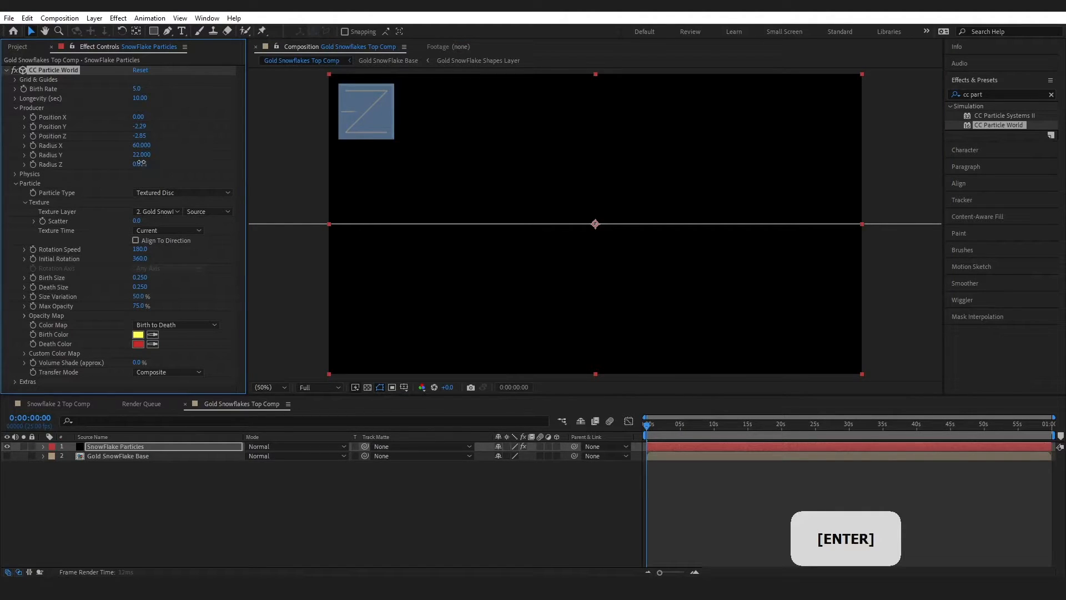
{"action": "key", "text": "Return"}
{"action": "left_click", "coordinate": [16, 107]}
Set the particle physics animation to Vortex.
{"action": "left_click", "coordinate": [15, 117]}
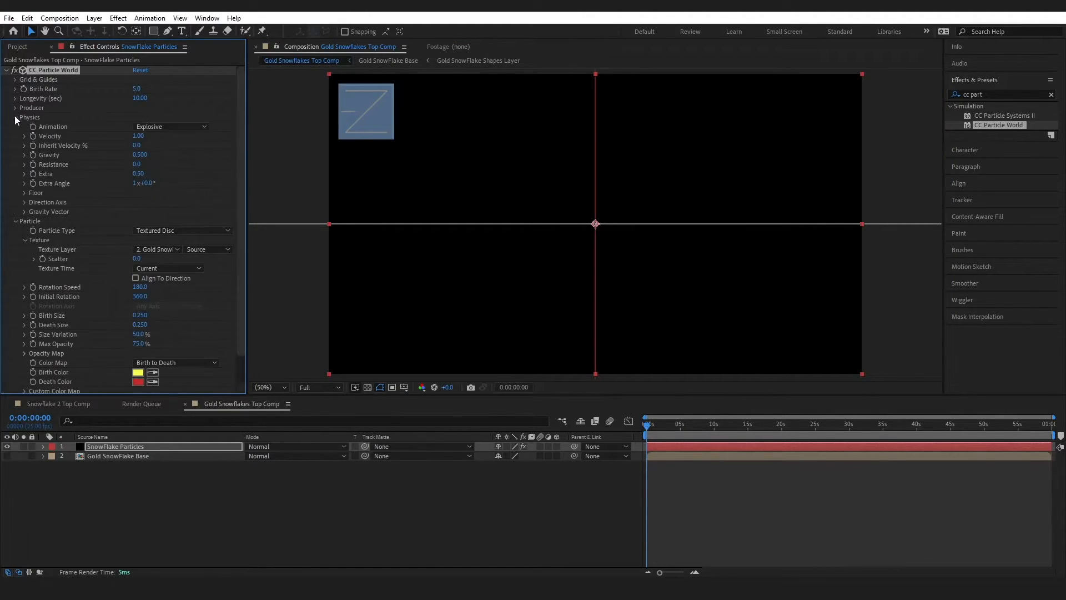
{"action": "left_click", "coordinate": [156, 128]}
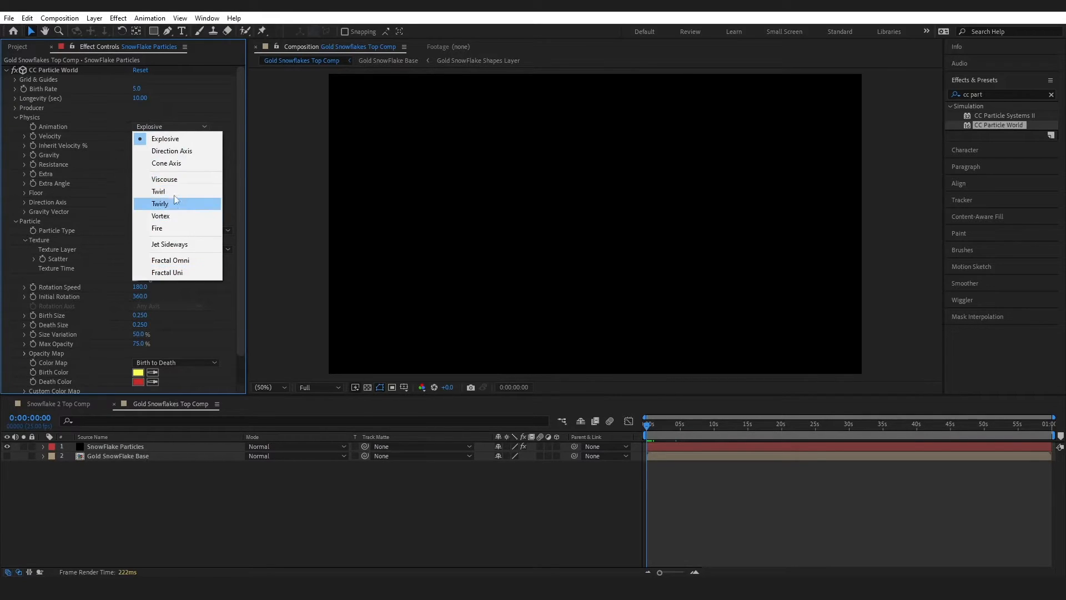
{"action": "left_click", "coordinate": [160, 215]}
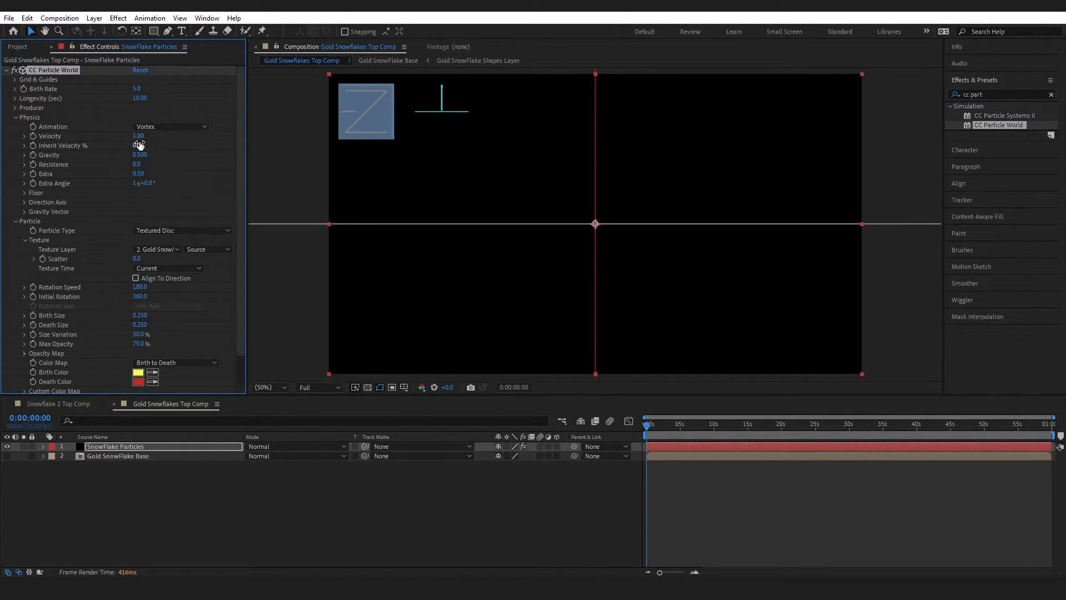
Set the particles' velocity to -6.58, inherited velocity to 234% and gravity to 7.550.
{"action": "type", "text": "-6.58"}
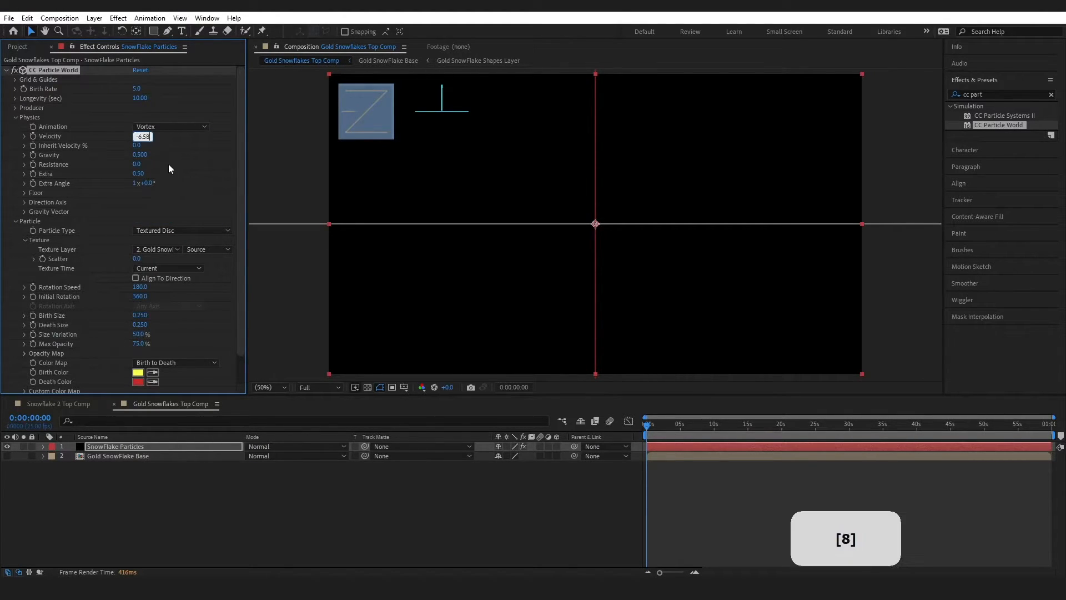
{"action": "left_click", "coordinate": [135, 148]}
{"action": "type", "text": "234"}
{"action": "left_click", "coordinate": [140, 155]}
{"action": "type", "text": "7.550"}
{"action": "key", "text": "Return"}
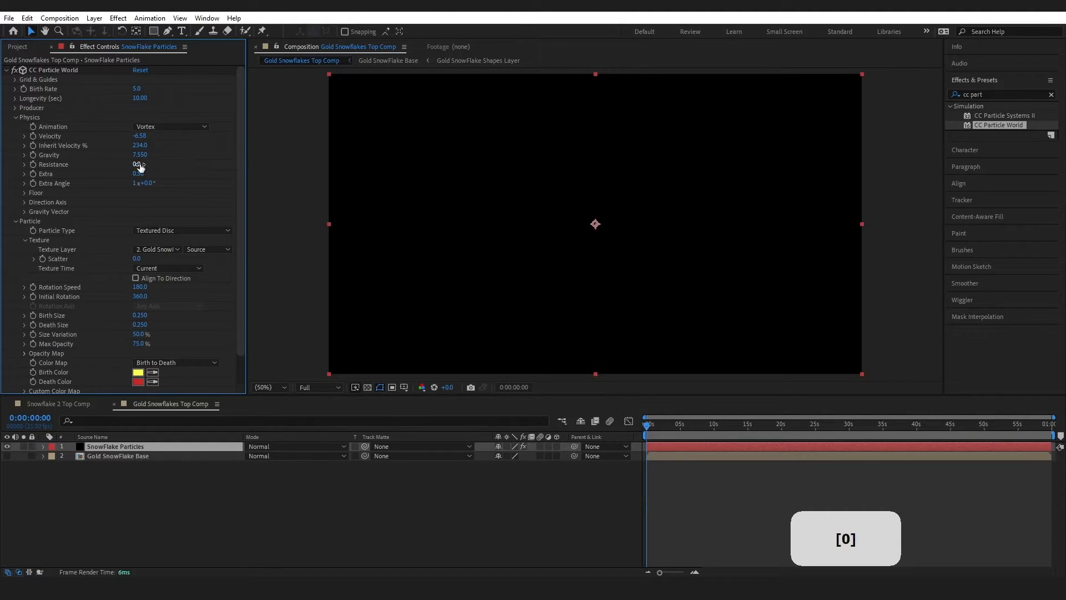
Set the particles' resistance to 15.9, Extra to 21.71 and Extra Angle to -5°.
{"action": "type", "text": "15.9"}
{"action": "key", "text": "Tab"}
{"action": "type", "text": "21"}
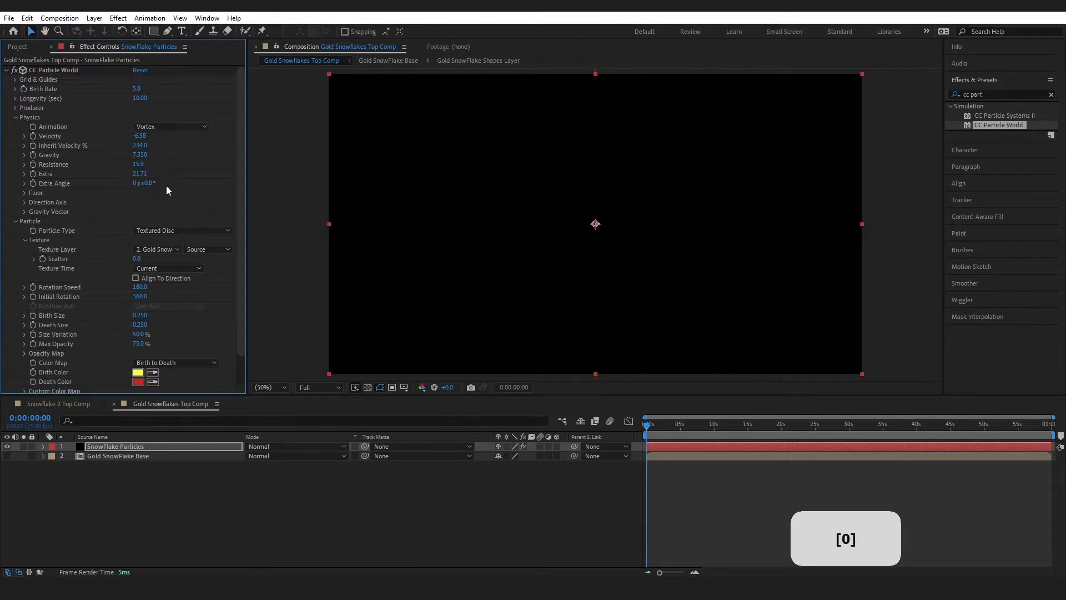
{"action": "type", "text": "-5"}
{"action": "key", "text": "Return"}
Change the particles' birth and death colours to white (FFFFFF).
{"action": "left_click", "coordinate": [138, 372]}
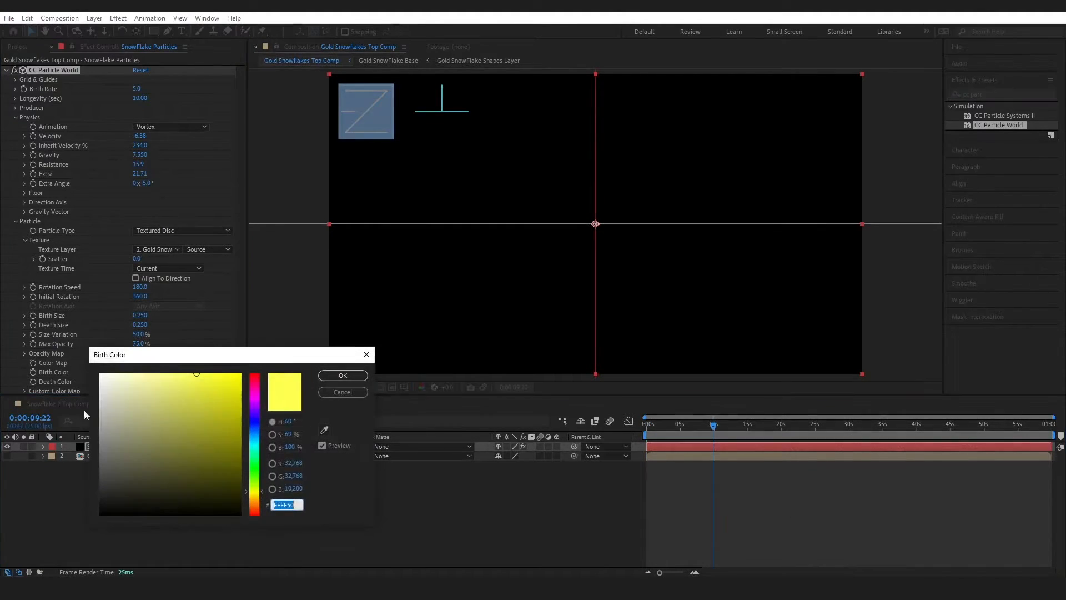
{"action": "type", "text": "FFFFFF"}
{"action": "left_click", "coordinate": [343, 375]}
{"action": "scroll", "coordinate": [235, 273], "scroll_direction": "down", "scroll_amount": 3}
{"action": "left_click", "coordinate": [138, 351]}
{"action": "type", "text": "FFFFFF"}
Set the particles' birth and death sizes to 5 and reduce their gravity to 4.
{"action": "left_click", "coordinate": [142, 294]}
{"action": "type", "text": "5"}
{"action": "key", "text": "Return"}
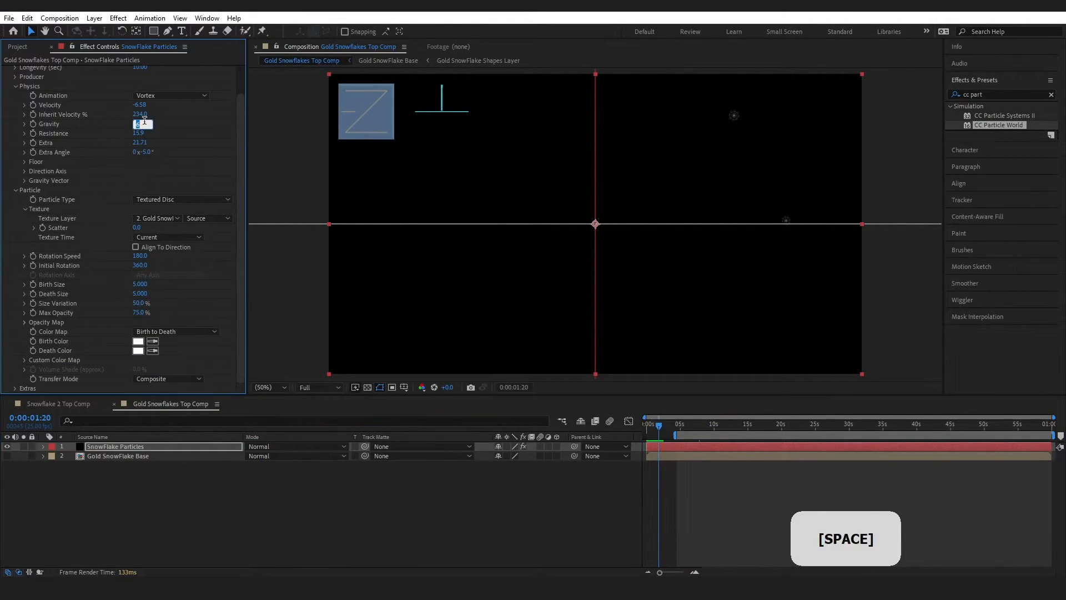
{"action": "type", "text": "4"}
{"action": "key", "text": "Return"}
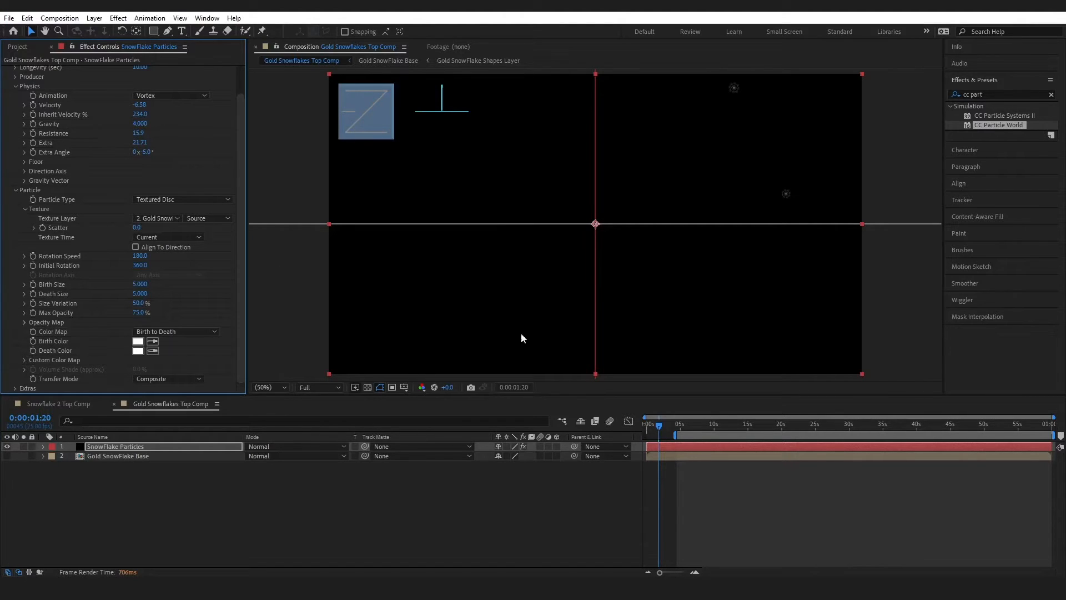
Set the particles' Rotation Speed to 20 and keyframe it at the start of the composition.
{"action": "left_click", "coordinate": [138, 256]}
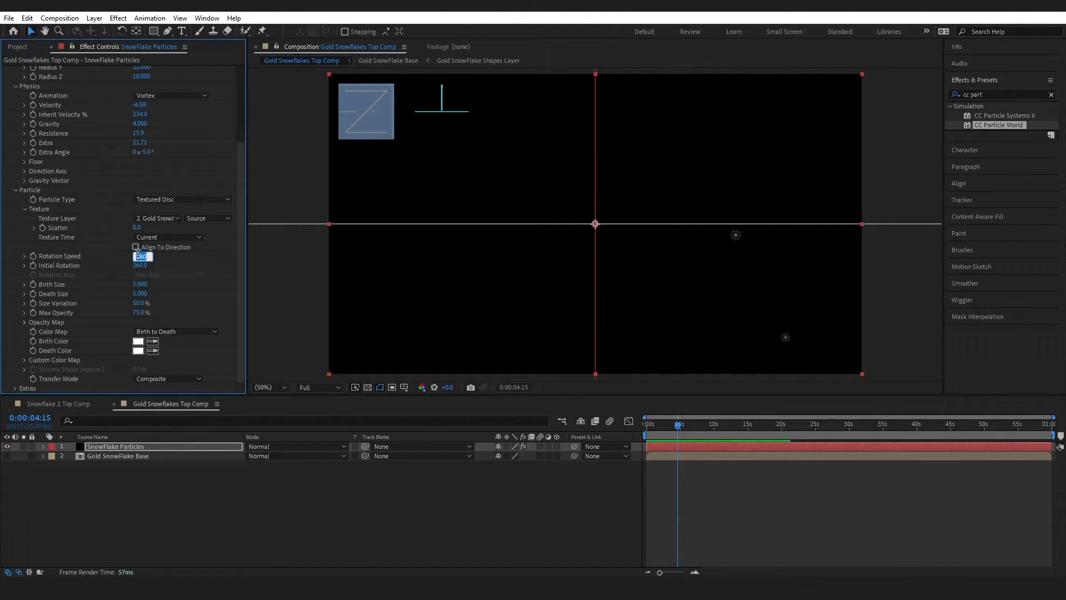
{"action": "type", "text": "2"}
{"action": "left_click", "coordinate": [100, 256]}
{"action": "left_click_drag", "start_coordinate": [677, 425], "coordinate": [632, 425]}
{"action": "left_click", "coordinate": [33, 255]}
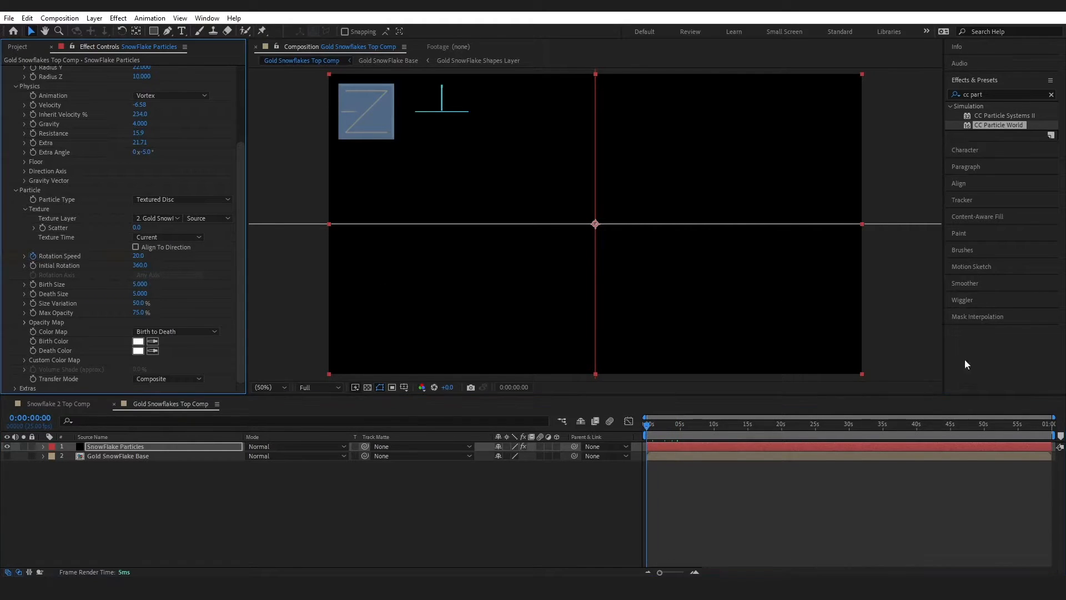
Keyframe the Rotation Speed at 3000 on the composition's last frame and preview the particles from about 26 seconds.
{"action": "left_click", "coordinate": [1047, 426]}
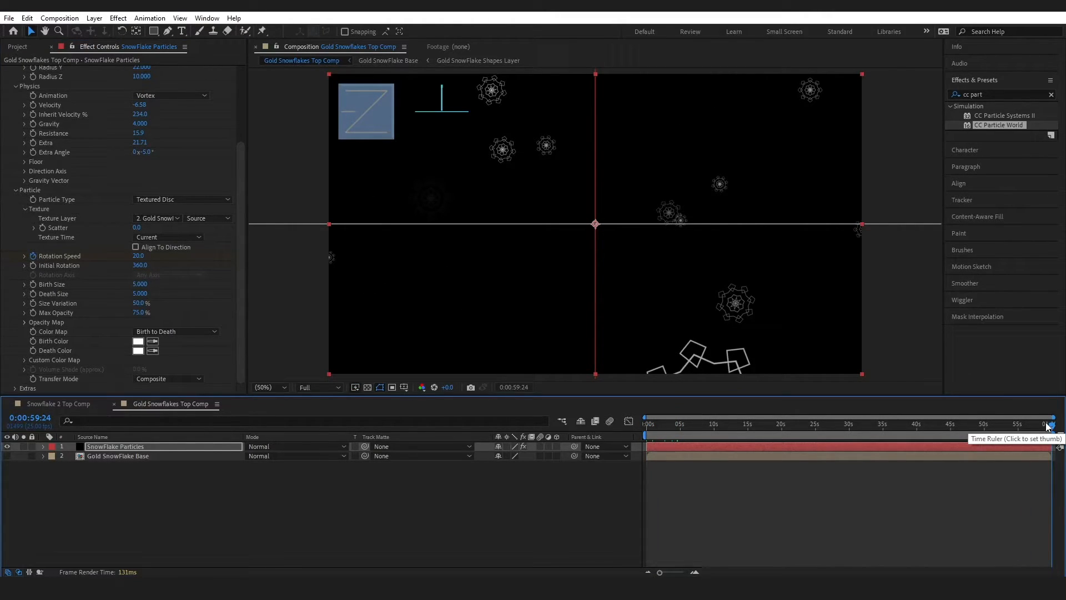
{"action": "left_click", "coordinate": [137, 256]}
{"action": "type", "text": "3000"}
{"action": "key", "text": "Return"}
{"action": "left_click", "coordinate": [821, 426]}
{"action": "key", "text": "space"}
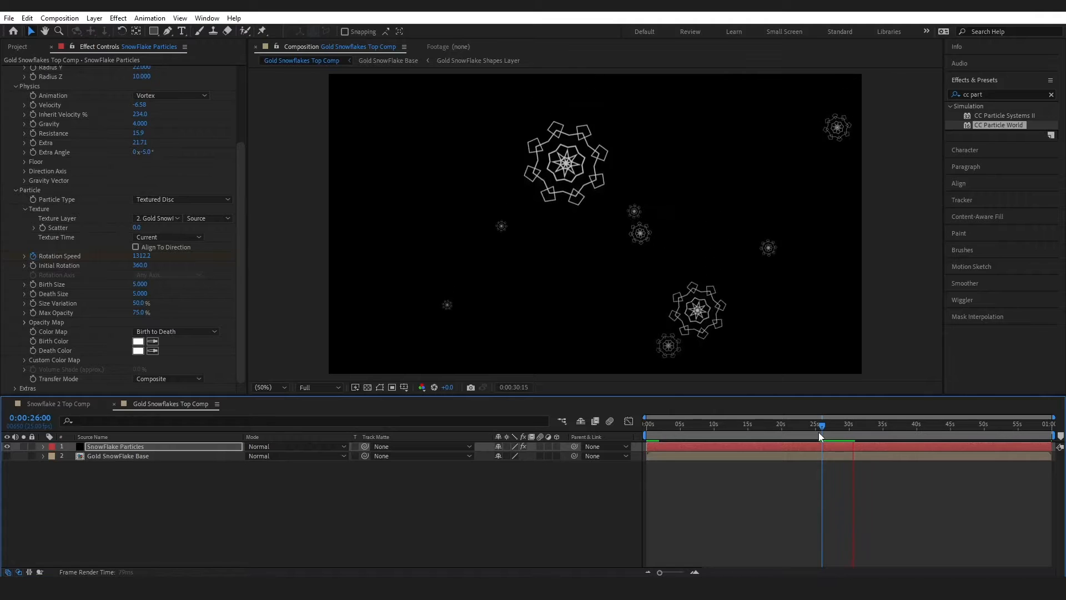
{"action": "scroll", "coordinate": [141, 116], "scroll_direction": "up", "scroll_amount": 5}
{"action": "scroll", "coordinate": [198, 235], "scroll_direction": "down", "scroll_amount": 5}
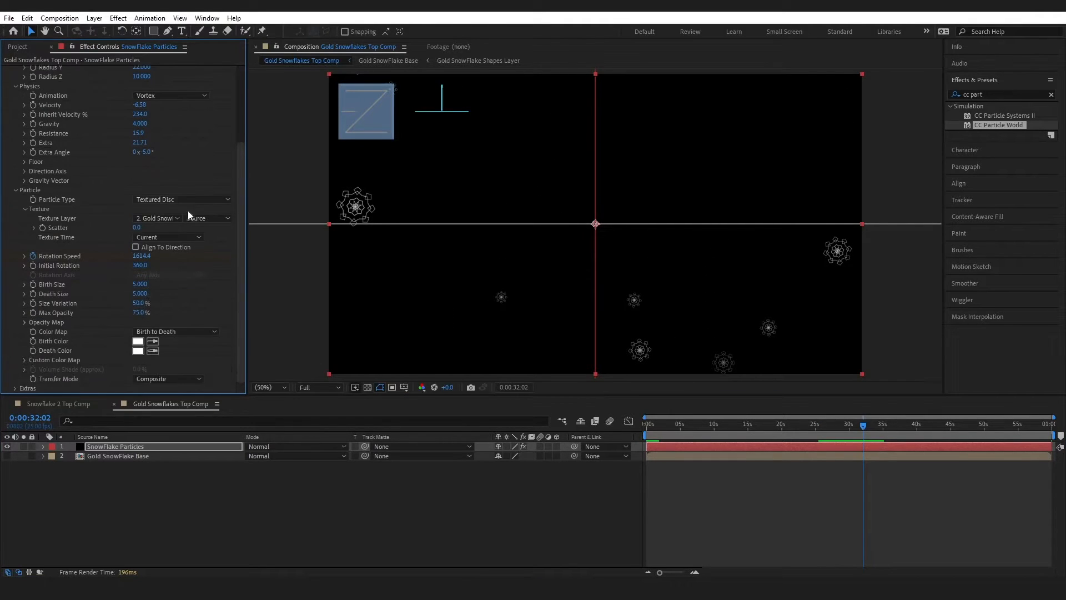
Collapse the CC Particle World settings and apply the Scatter effect to the SnowFlake Particles layer.
{"action": "scroll", "coordinate": [122, 367], "scroll_direction": "up", "scroll_amount": 5}
{"action": "left_click", "coordinate": [5, 70]}
{"action": "left_click", "coordinate": [1051, 95]}
{"action": "left_click", "coordinate": [974, 94]}
{"action": "type", "text": "scatter"}
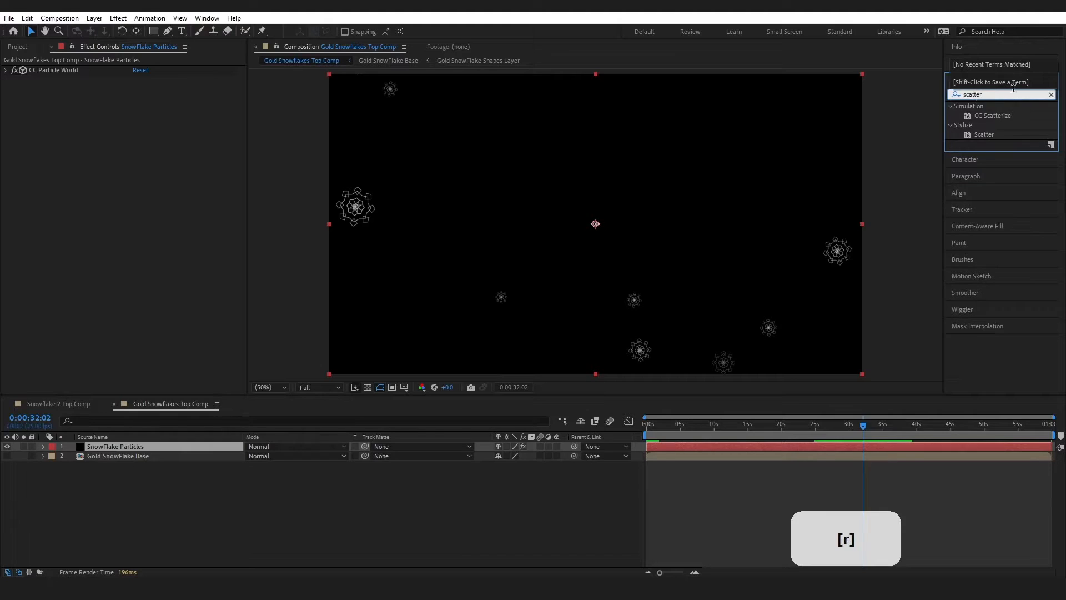
{"action": "left_click_drag", "start_coordinate": [984, 134], "coordinate": [135, 231]}
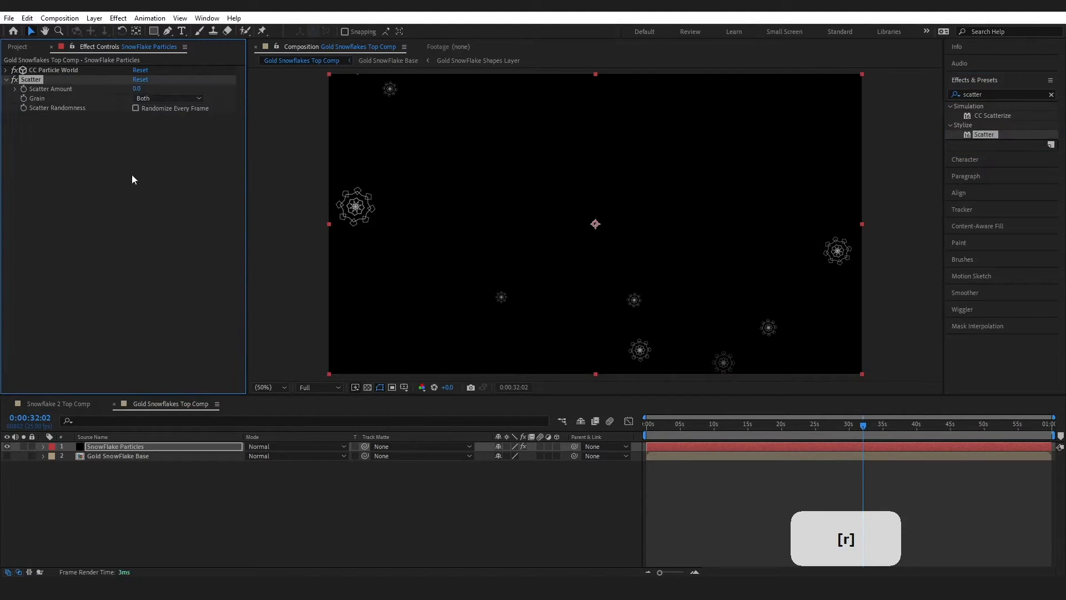
Set the Scatter Amount to 10 and collapse the effect's settings.
{"action": "left_click", "coordinate": [136, 89]}
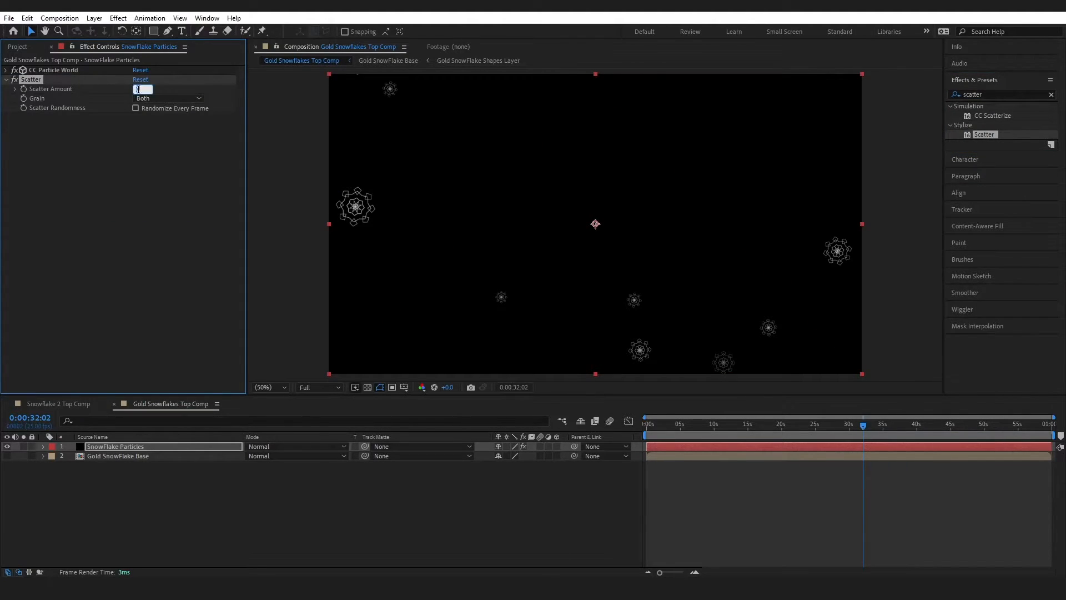
{"action": "type", "text": "10"}
{"action": "key", "text": "Return"}
{"action": "left_click", "coordinate": [6, 80]}
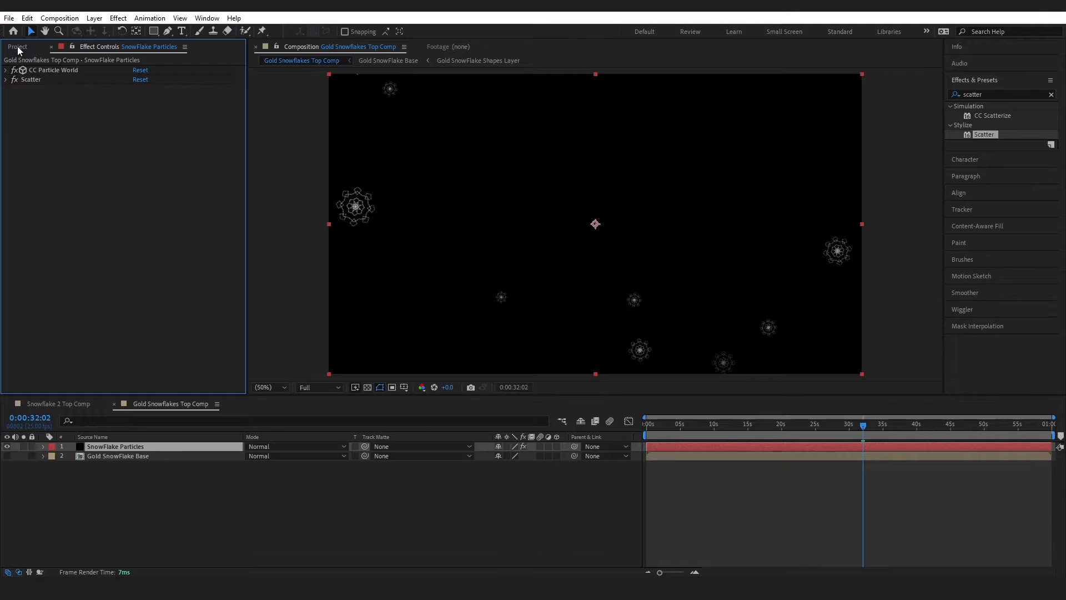
Add the snowflake 2 gold colour composition as a layer directly beneath SnowFlake Particles.
{"action": "left_click", "coordinate": [18, 46]}
{"action": "left_click", "coordinate": [75, 295]}
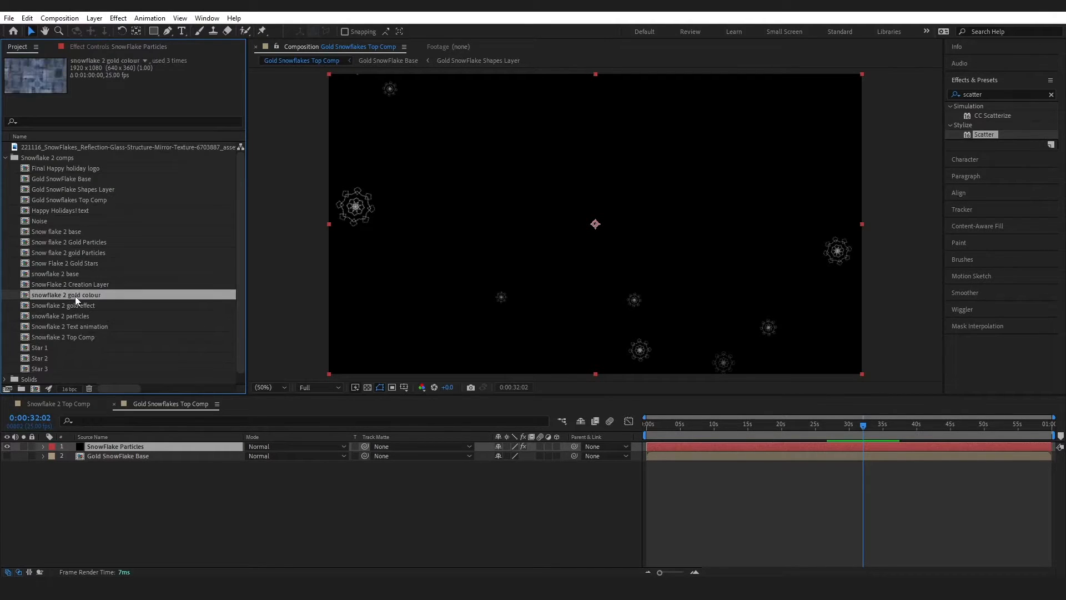
{"action": "left_click_drag", "start_coordinate": [65, 295], "coordinate": [132, 448]}
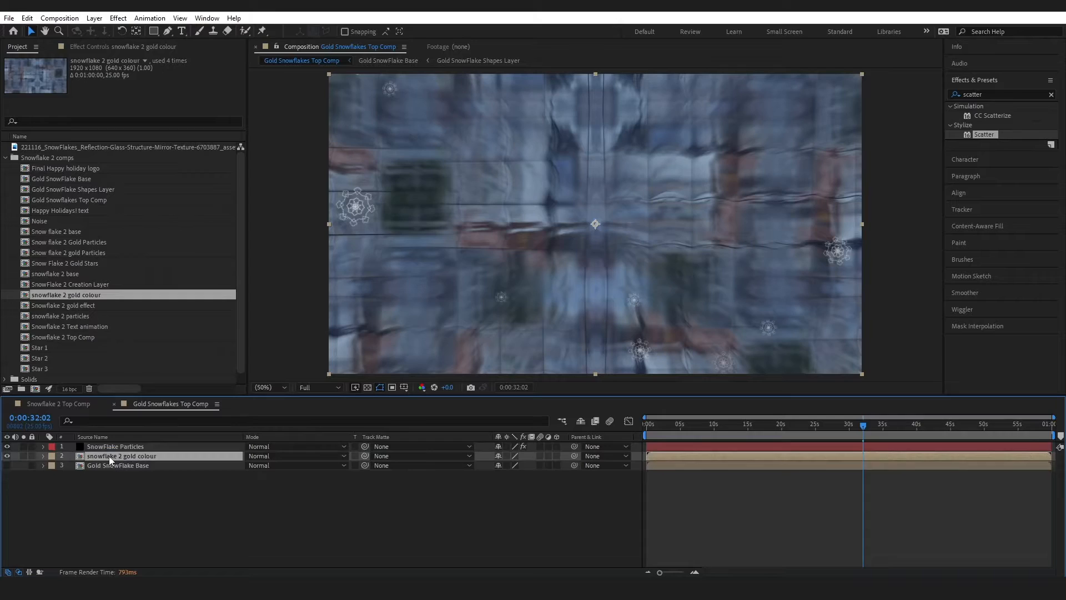
Open the snowflake 2 gold colour composition and show the effects on its mirror texture layer.
{"action": "double_click", "coordinate": [131, 456]}
{"action": "left_click", "coordinate": [93, 47]}
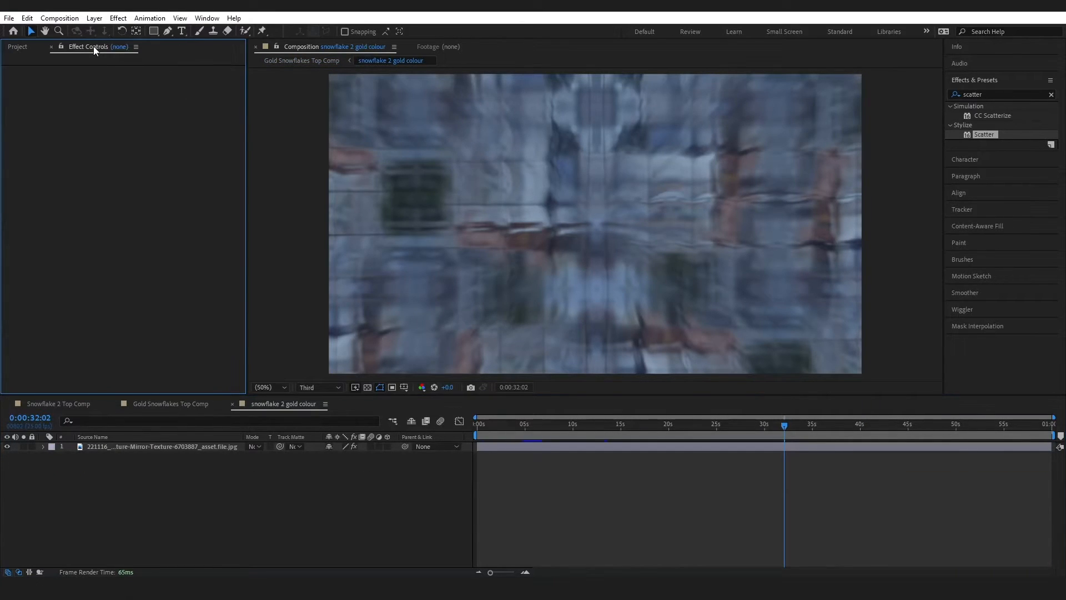
{"action": "left_click", "coordinate": [175, 447]}
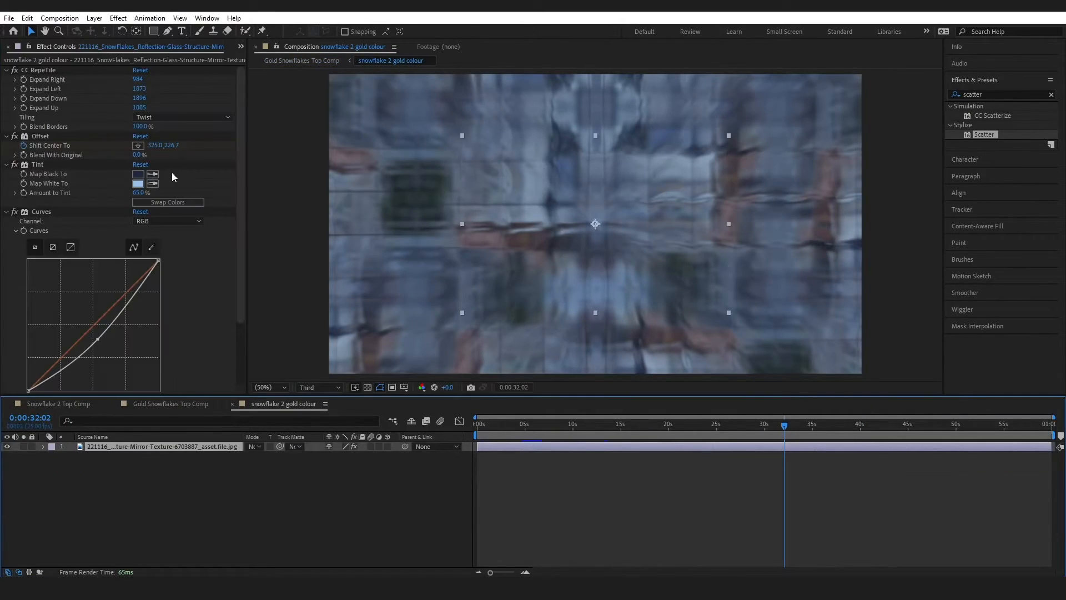
Turn off CC RepeTile, Offset, Tint, Curves and CC Radial Fast Blur on the texture layer.
{"action": "left_click", "coordinate": [14, 70]}
{"action": "left_click", "coordinate": [15, 137]}
{"action": "left_click", "coordinate": [14, 164]}
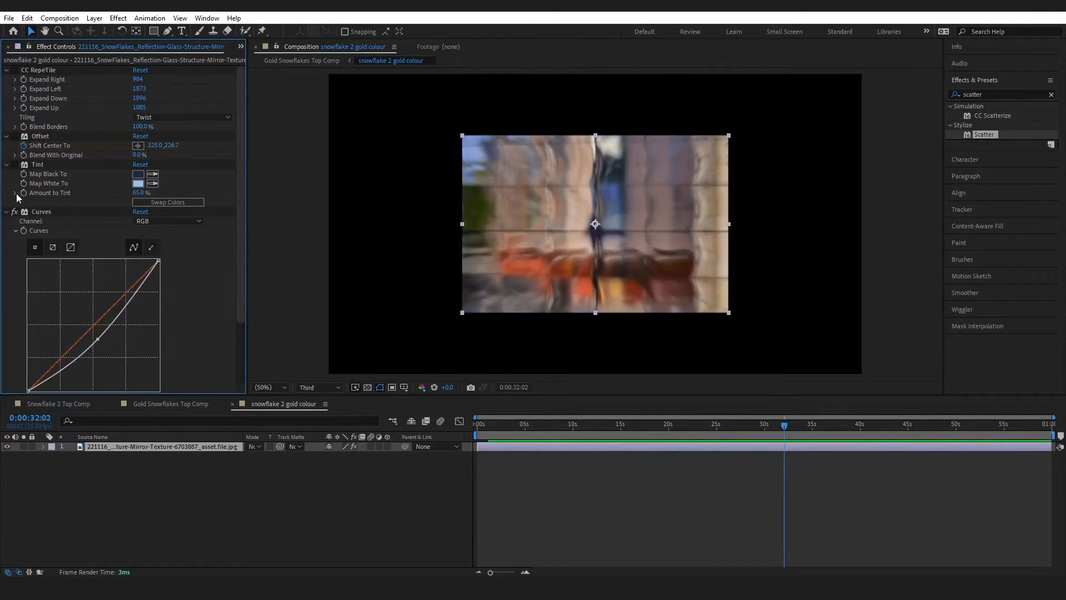
{"action": "left_click", "coordinate": [15, 212]}
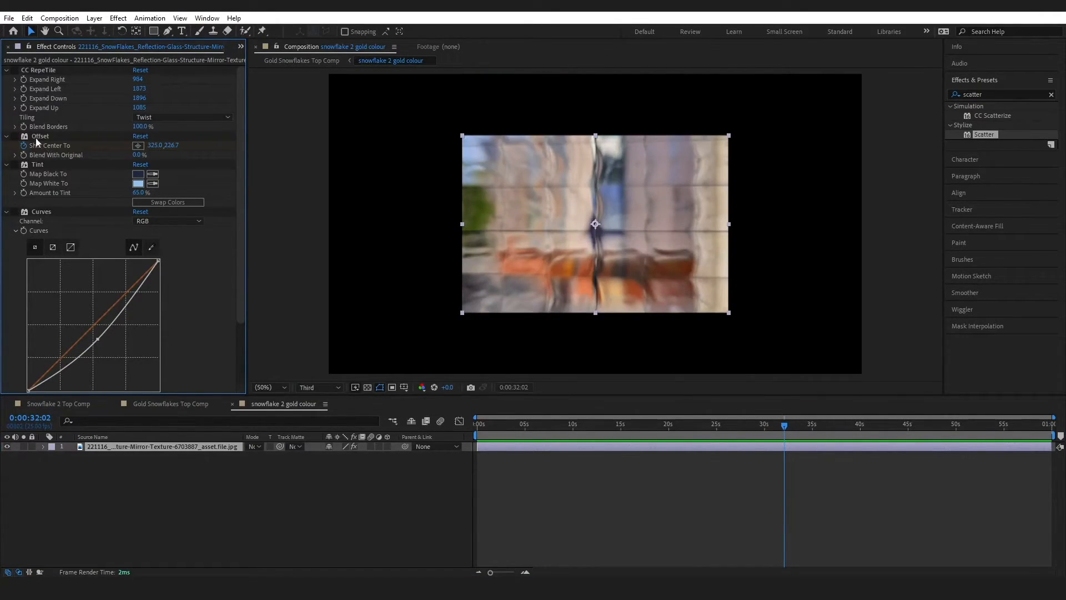
{"action": "scroll", "coordinate": [241, 226], "scroll_direction": "down", "scroll_amount": 3}
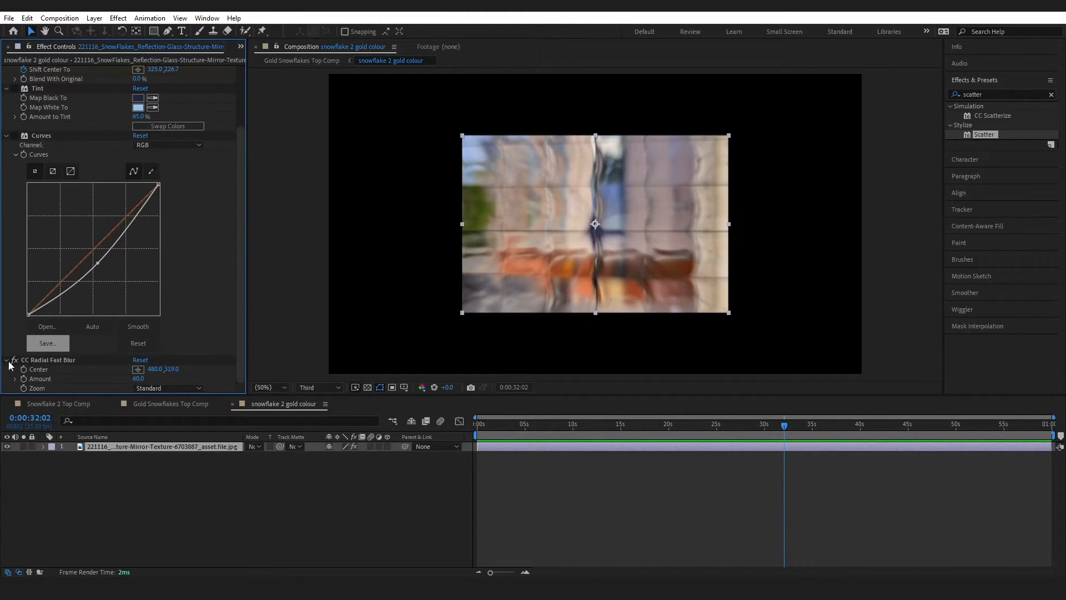
{"action": "left_click", "coordinate": [14, 360]}
{"action": "scroll", "coordinate": [239, 120], "scroll_direction": "up", "scroll_amount": 3}
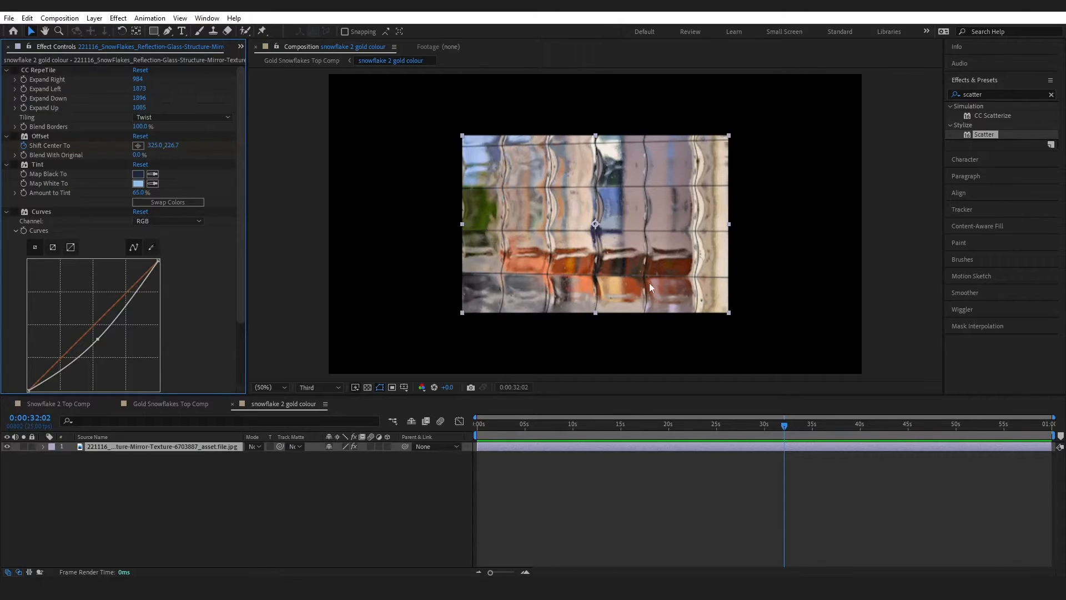
Turn CC RepeTile, Offset, Tint, Curves and CC Radial Fast Blur back on, one after another.
{"action": "left_click", "coordinate": [14, 70]}
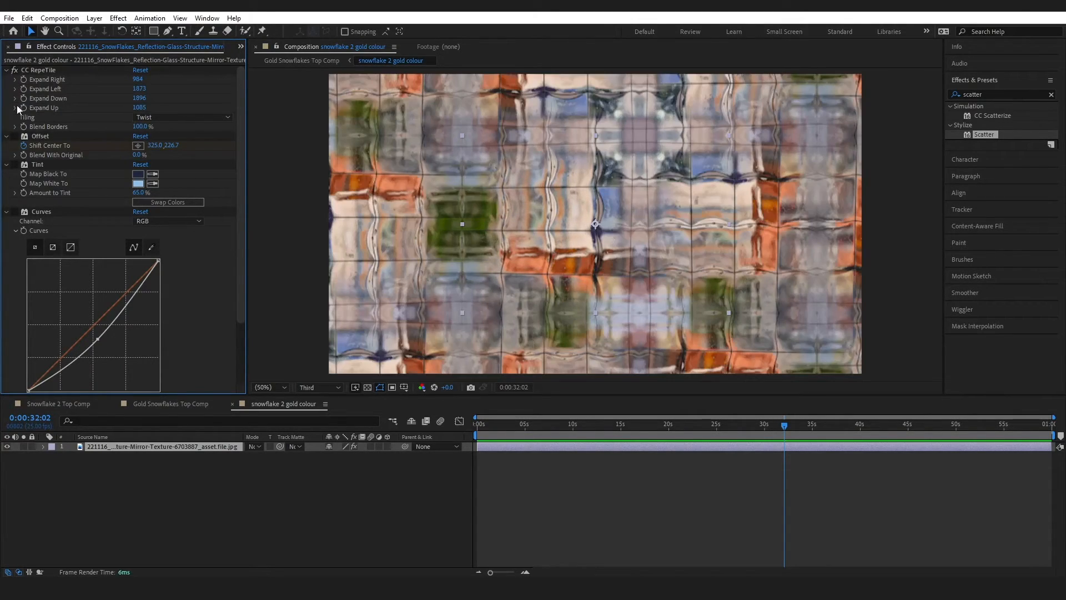
{"action": "left_click", "coordinate": [15, 136]}
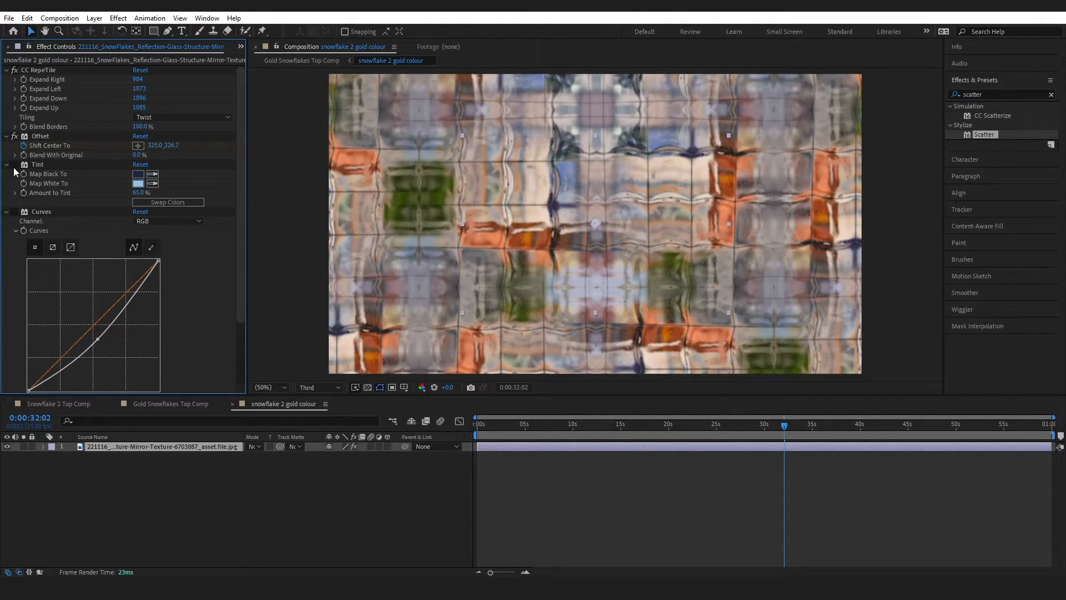
{"action": "left_click", "coordinate": [15, 165]}
{"action": "left_click", "coordinate": [14, 211]}
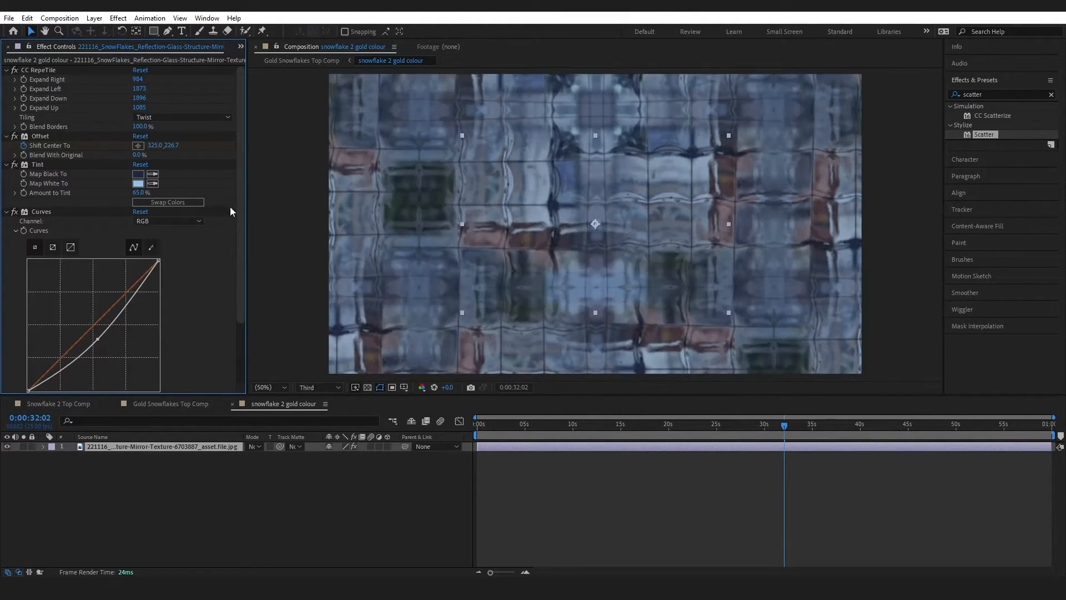
{"action": "left_click_drag", "start_coordinate": [242, 196], "coordinate": [239, 324]}
{"action": "left_click", "coordinate": [14, 360]}
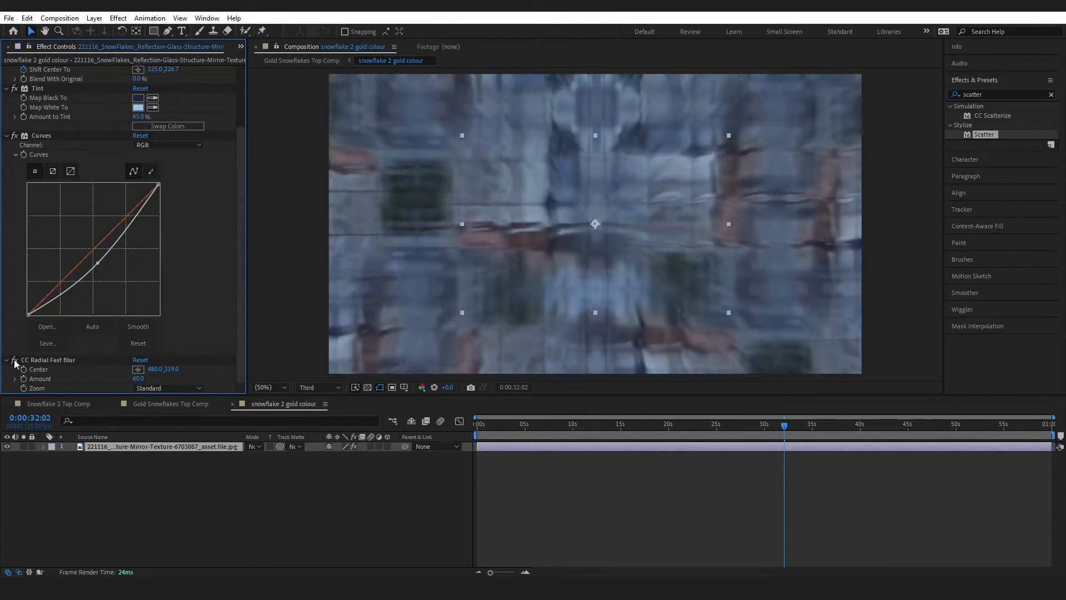
Preview the animated texture from the start of the snowflake 2 gold colour composition.
{"action": "left_click_drag", "start_coordinate": [507, 428], "coordinate": [459, 436]}
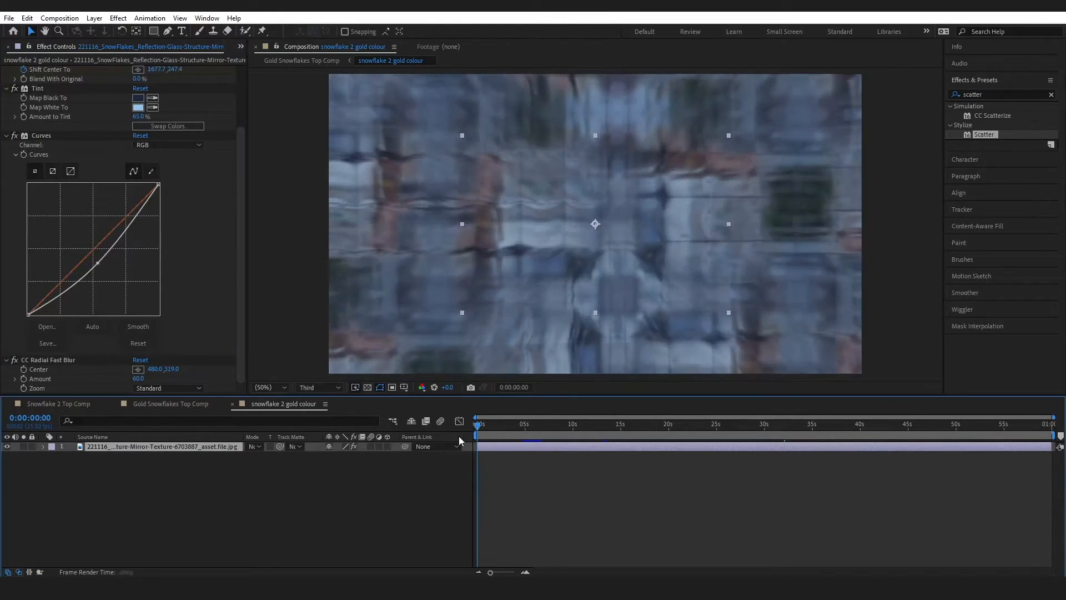
{"action": "key", "text": "space"}
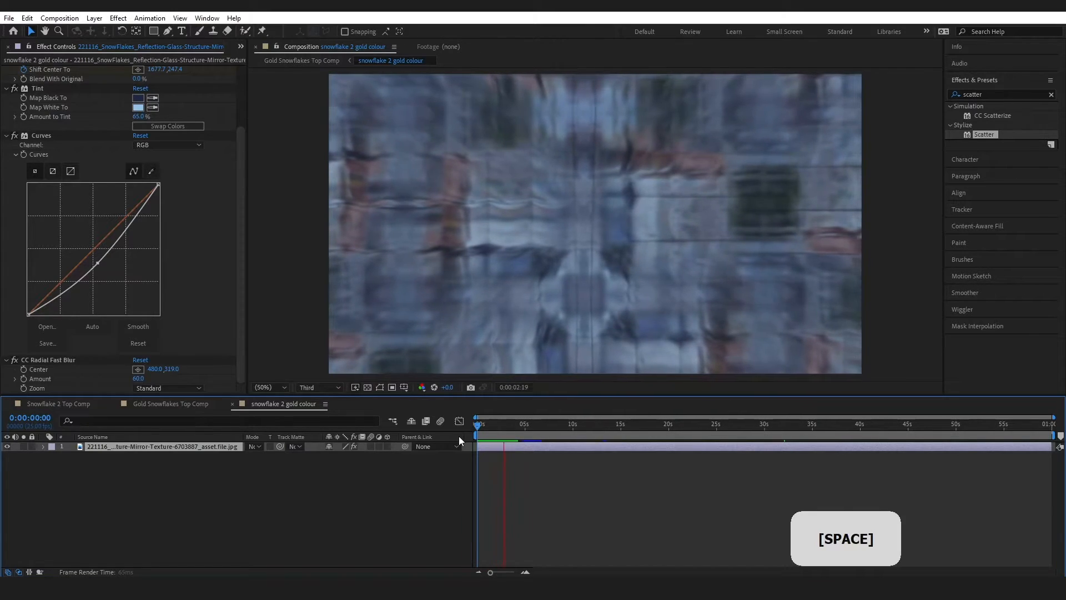
{"action": "key", "text": "s"}
Return to Gold Snowflakes Top Comp and apply CC Blobbylize to the snowflake 2 gold colour layer.
{"action": "left_click", "coordinate": [163, 404]}
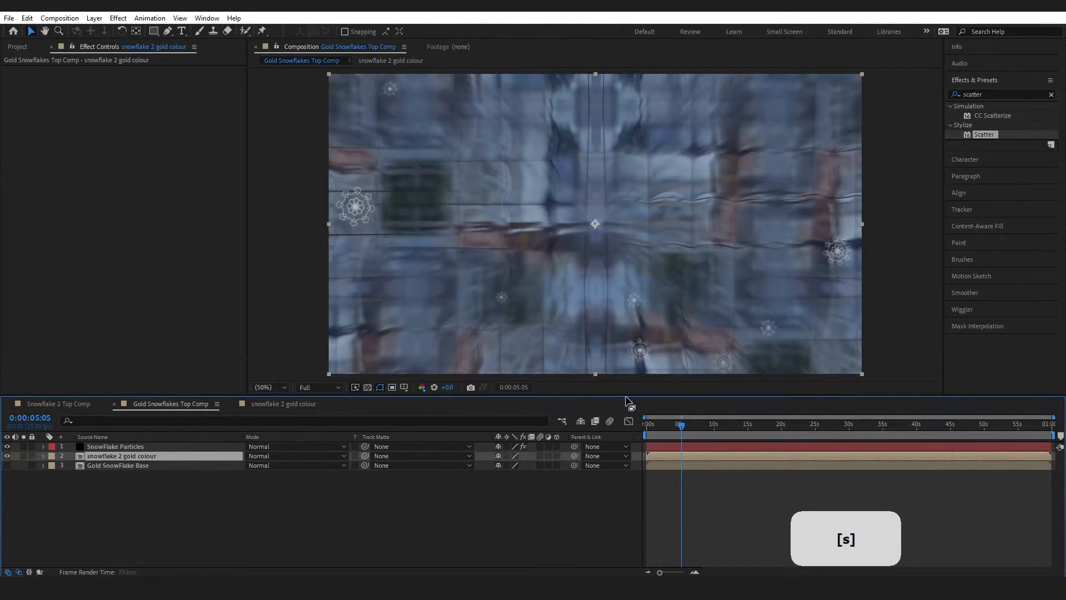
{"action": "key", "text": "Home"}
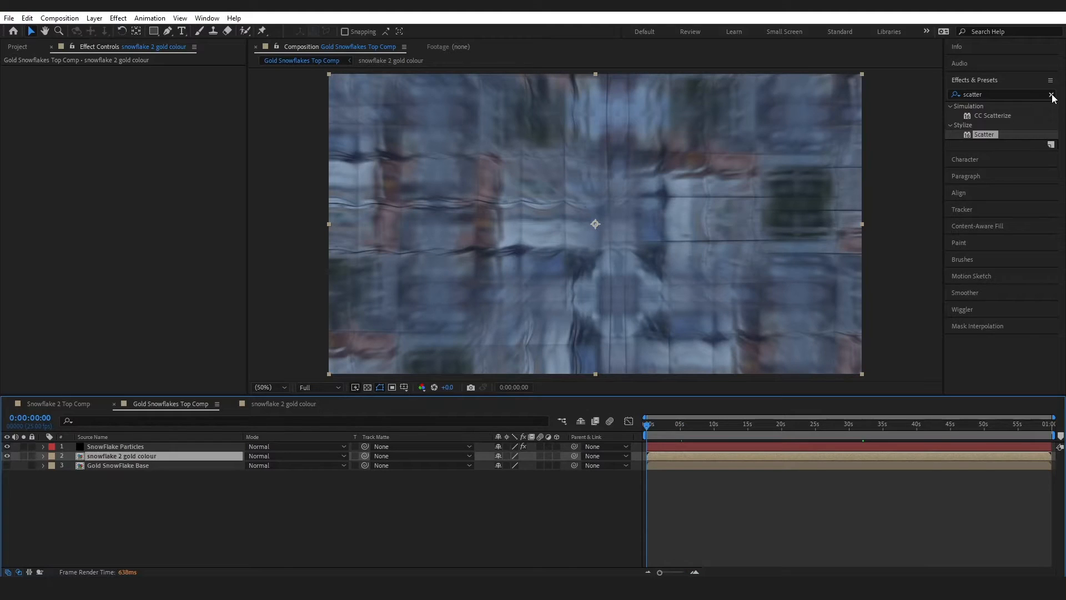
{"action": "left_click", "coordinate": [1051, 95]}
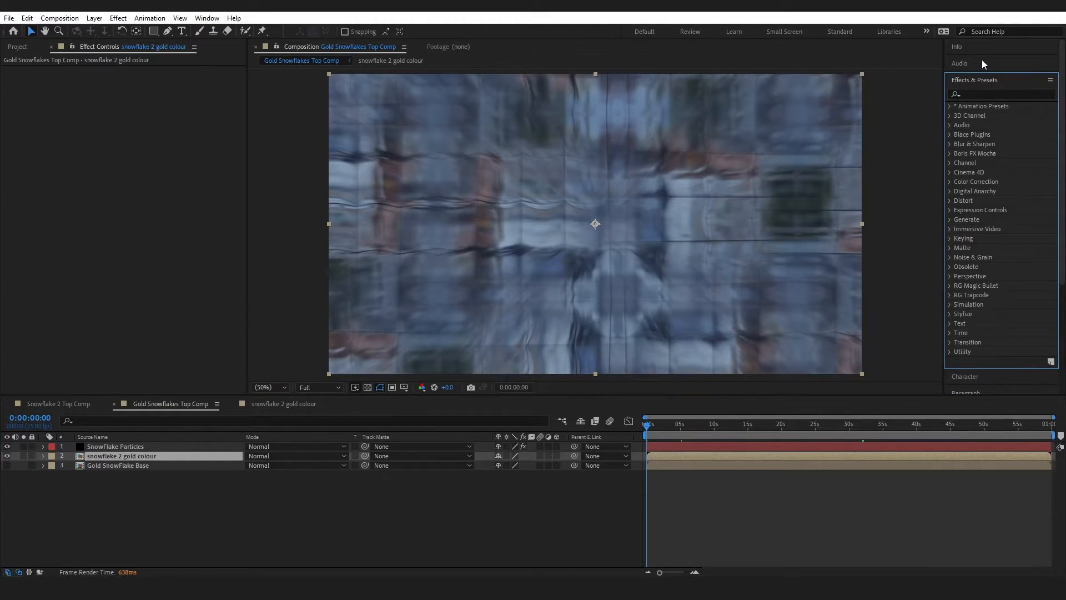
{"action": "left_click", "coordinate": [1004, 95]}
{"action": "type", "text": "blobb"}
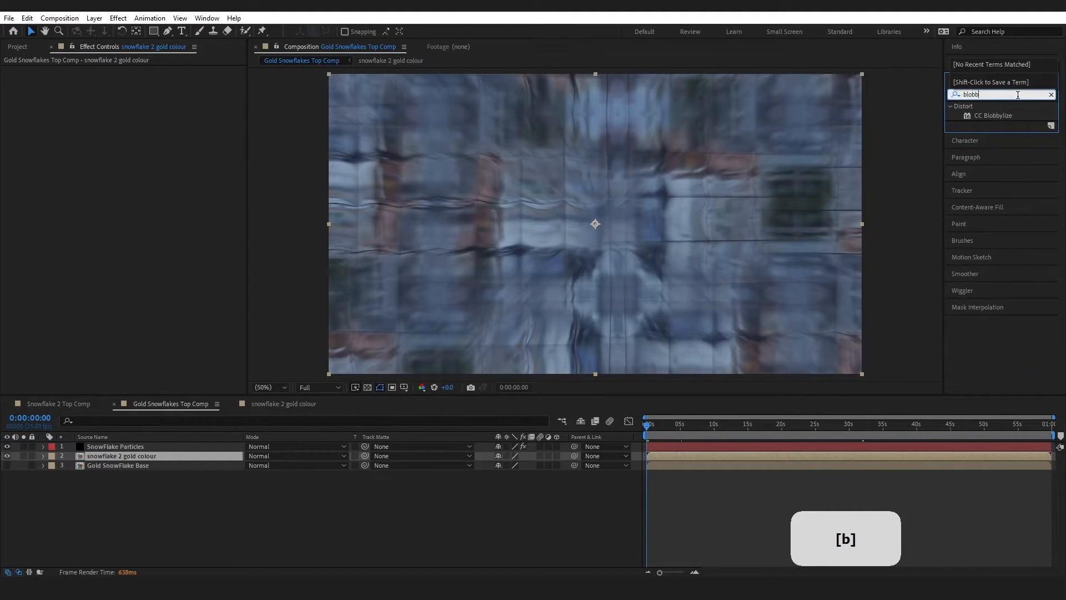
{"action": "left_click_drag", "start_coordinate": [1012, 118], "coordinate": [158, 454]}
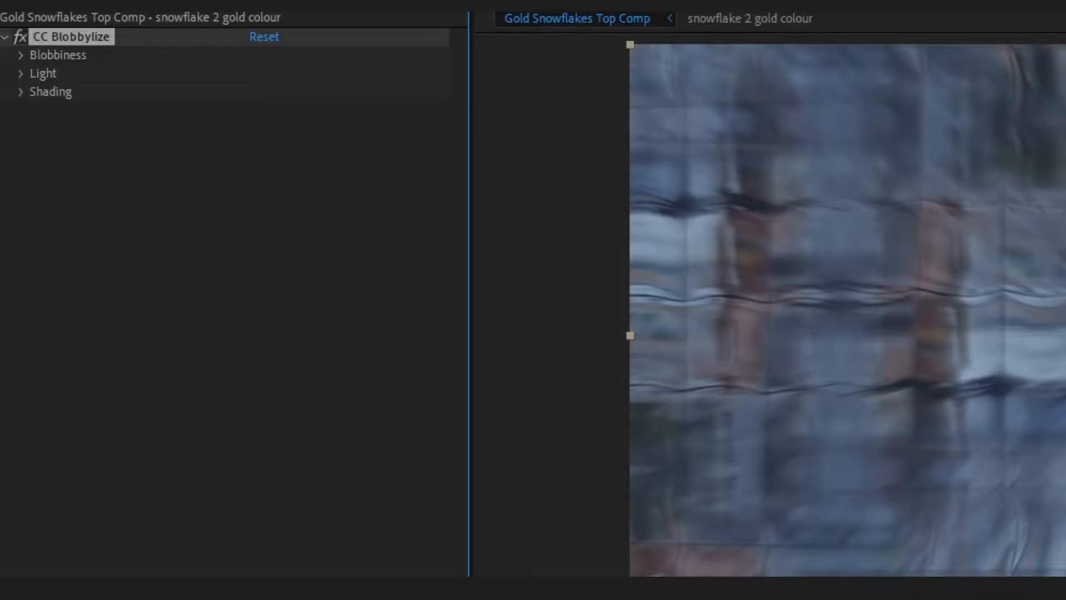
Expand CC Blobbylize's Blobbiness settings and set the Property to Luminance.
{"action": "left_click", "coordinate": [16, 79]}
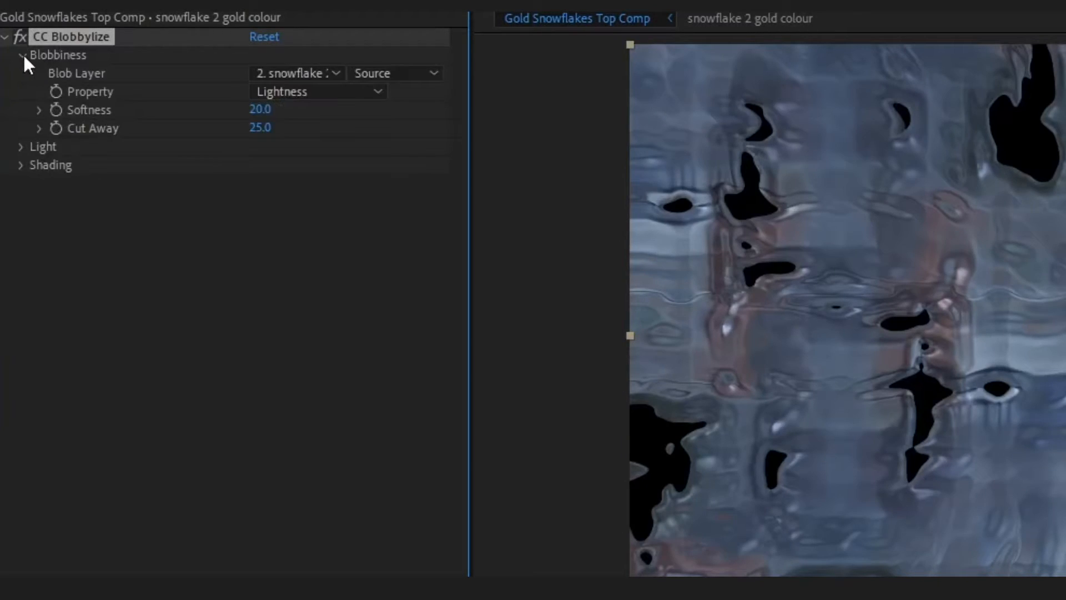
{"action": "left_click", "coordinate": [294, 73]}
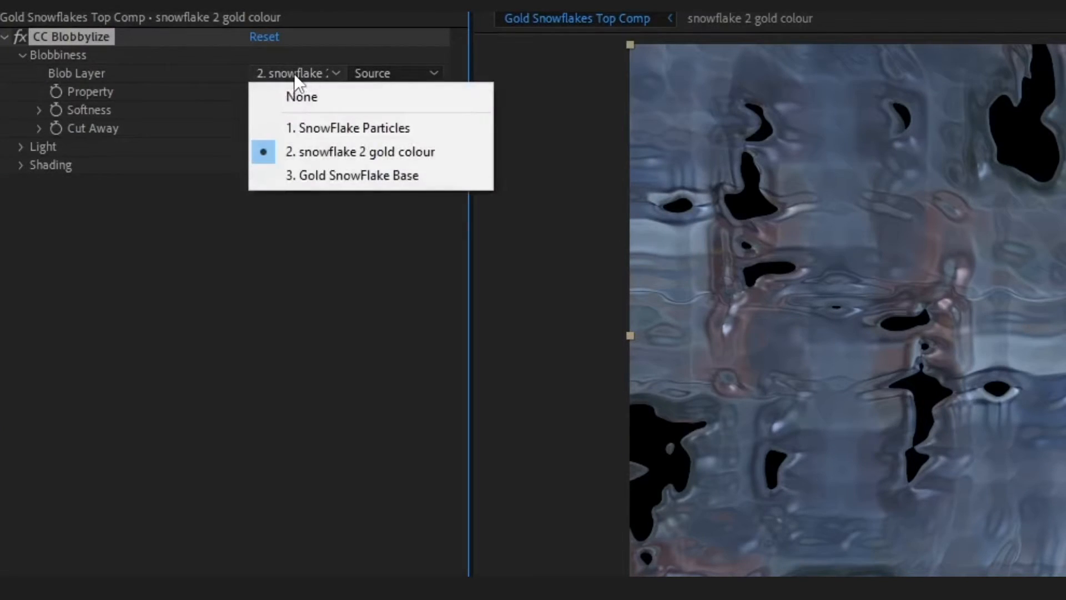
{"action": "left_click", "coordinate": [277, 92]}
{"action": "left_click", "coordinate": [316, 209]}
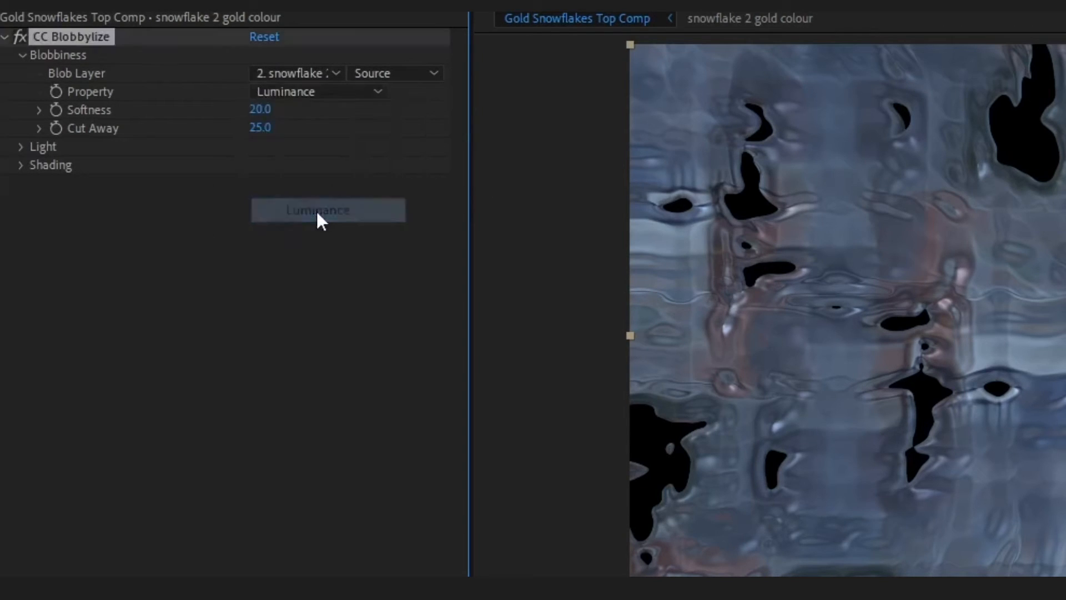
Set CC Blobbylize's Softness to 10 and Cut Away to 5, and collapse the effect.
{"action": "left_click", "coordinate": [260, 109]}
{"action": "type", "text": "10"}
{"action": "key", "text": "Return"}
{"action": "left_click", "coordinate": [259, 127]}
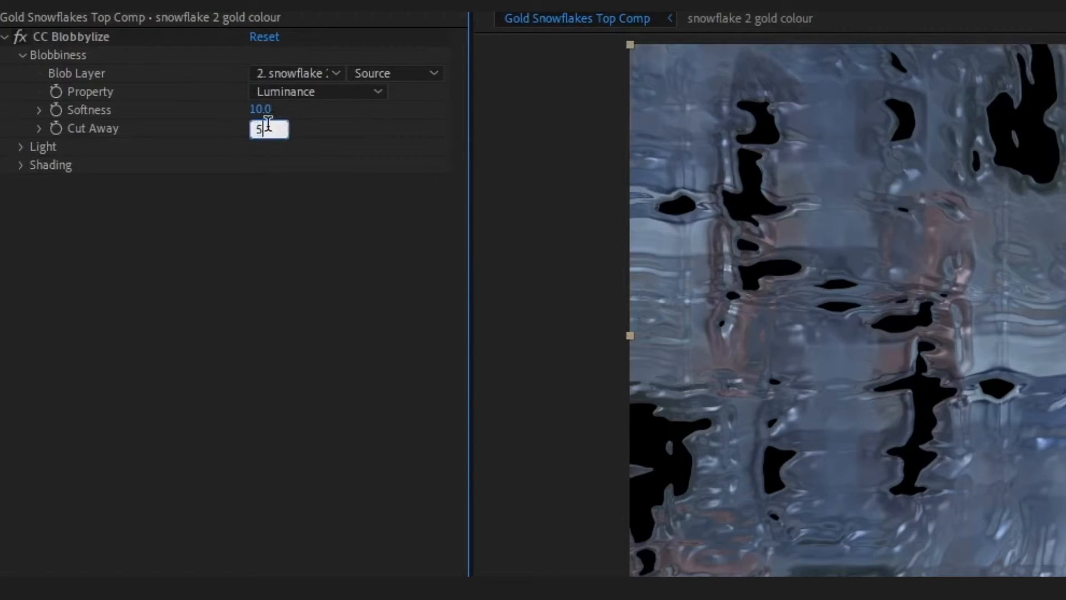
{"action": "type", "text": "5"}
{"action": "key", "text": "Return"}
{"action": "left_click", "coordinate": [5, 70]}
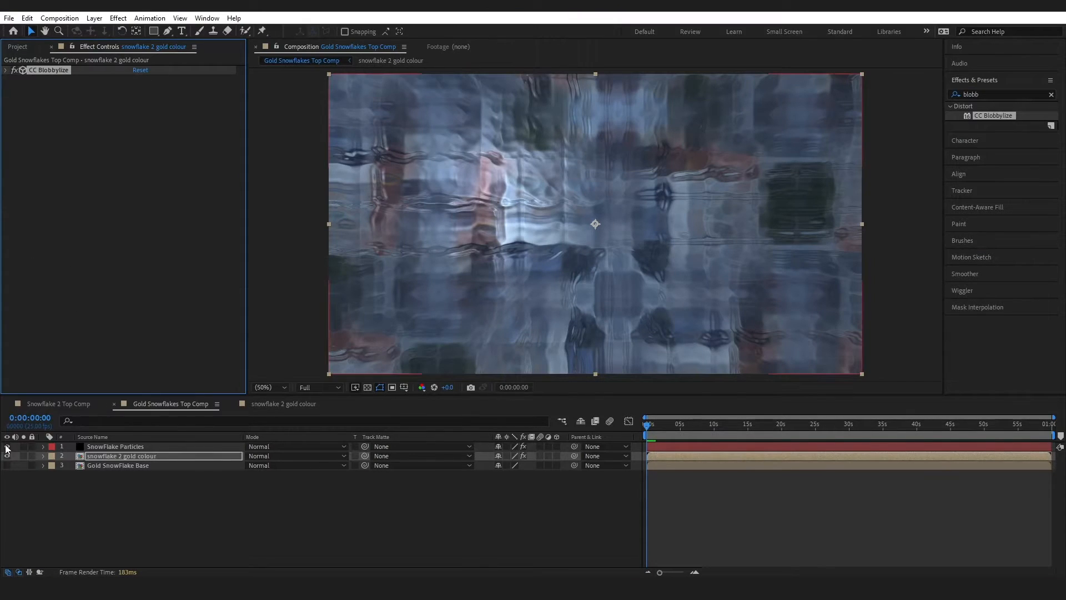
Hide SnowFlake Particles, use it as track matte for the snowflake 2 gold colour layer, and check the result around 19 seconds.
{"action": "left_click", "coordinate": [6, 447]}
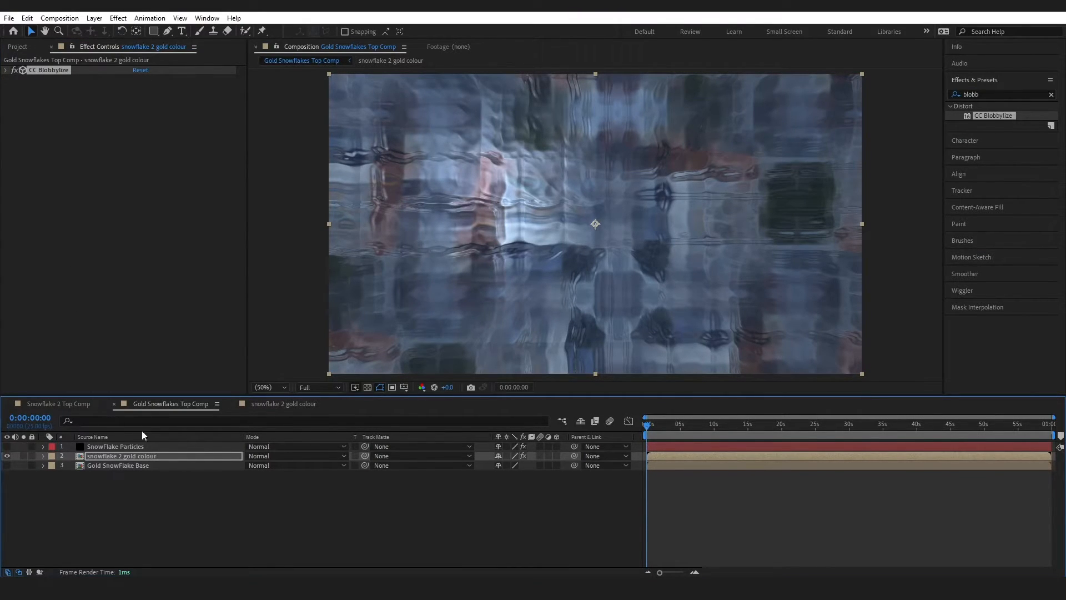
{"action": "left_click", "coordinate": [392, 456]}
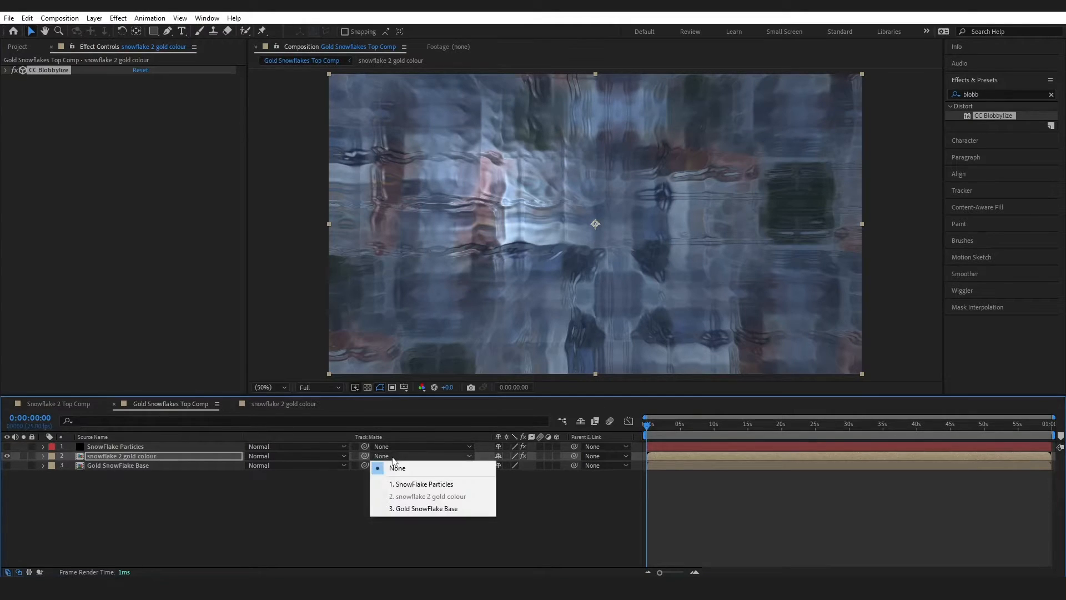
{"action": "left_click", "coordinate": [414, 485]}
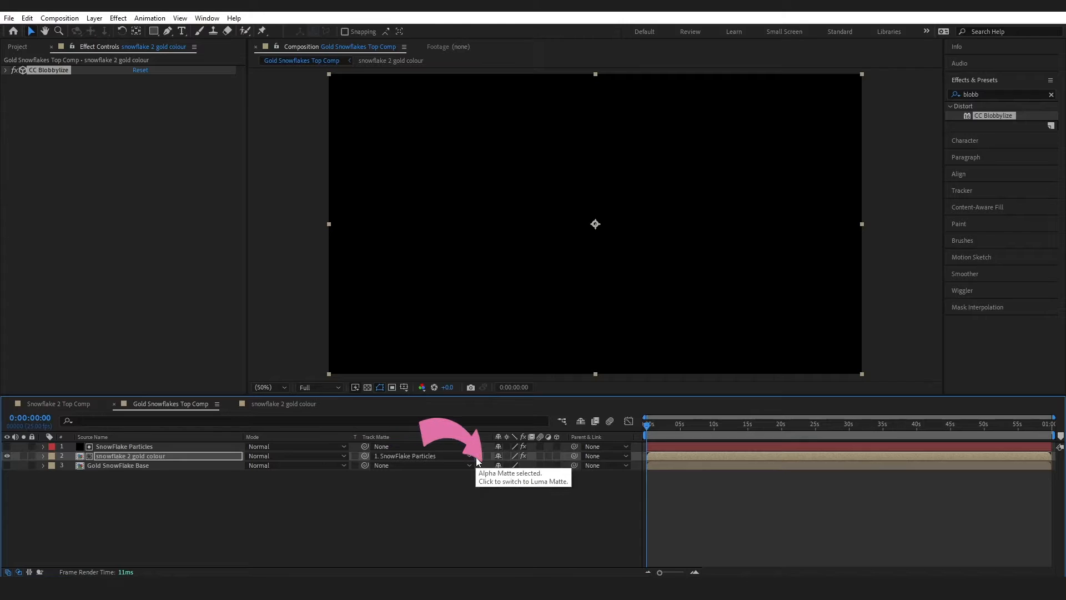
{"action": "left_click_drag", "start_coordinate": [688, 435], "coordinate": [777, 429]}
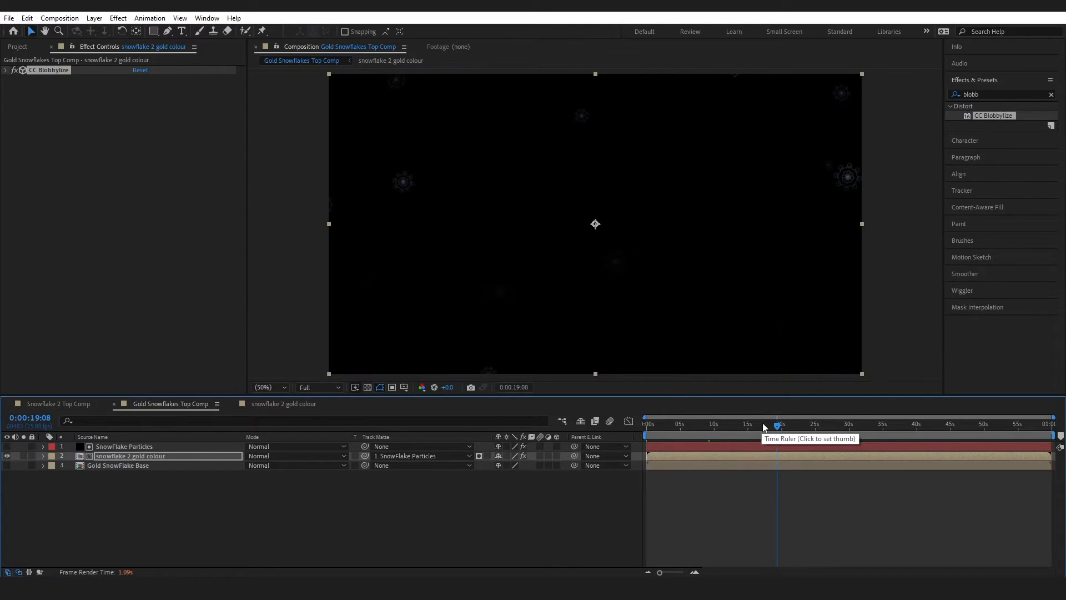
Apply Curves to the snowflake 2 gold colour layer, raising the red curve steeply and the green curve moderately.
{"action": "left_click", "coordinate": [993, 95]}
{"action": "type", "text": "curves"}
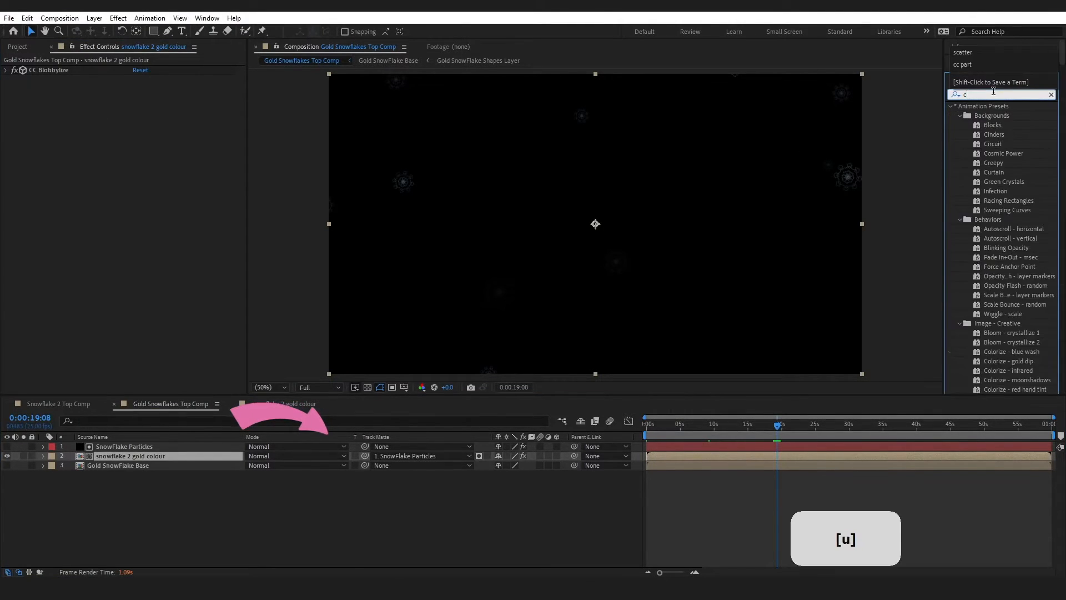
{"action": "double_click", "coordinate": [993, 144]}
{"action": "left_click", "coordinate": [167, 89]}
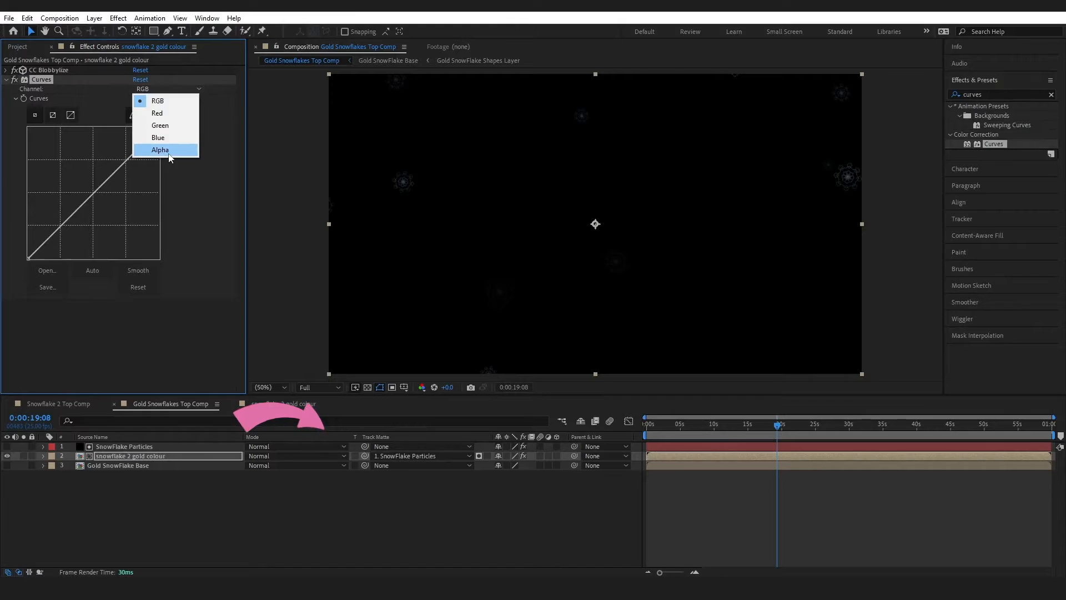
{"action": "left_click", "coordinate": [145, 110]}
{"action": "left_click_drag", "start_coordinate": [114, 181], "coordinate": [75, 127]}
{"action": "left_click", "coordinate": [178, 89]}
{"action": "left_click", "coordinate": [145, 119]}
{"action": "left_click_drag", "start_coordinate": [122, 163], "coordinate": [114, 144]}
Raise the overall RGB curve, pull the blue curve down, and fine-tune the green curve for a gold tone.
{"action": "left_click", "coordinate": [166, 88]}
{"action": "left_click", "coordinate": [146, 100]}
{"action": "left_click_drag", "start_coordinate": [91, 193], "coordinate": [105, 132]}
{"action": "left_click", "coordinate": [167, 89]}
{"action": "left_click", "coordinate": [146, 129]}
{"action": "left_click", "coordinate": [85, 228]}
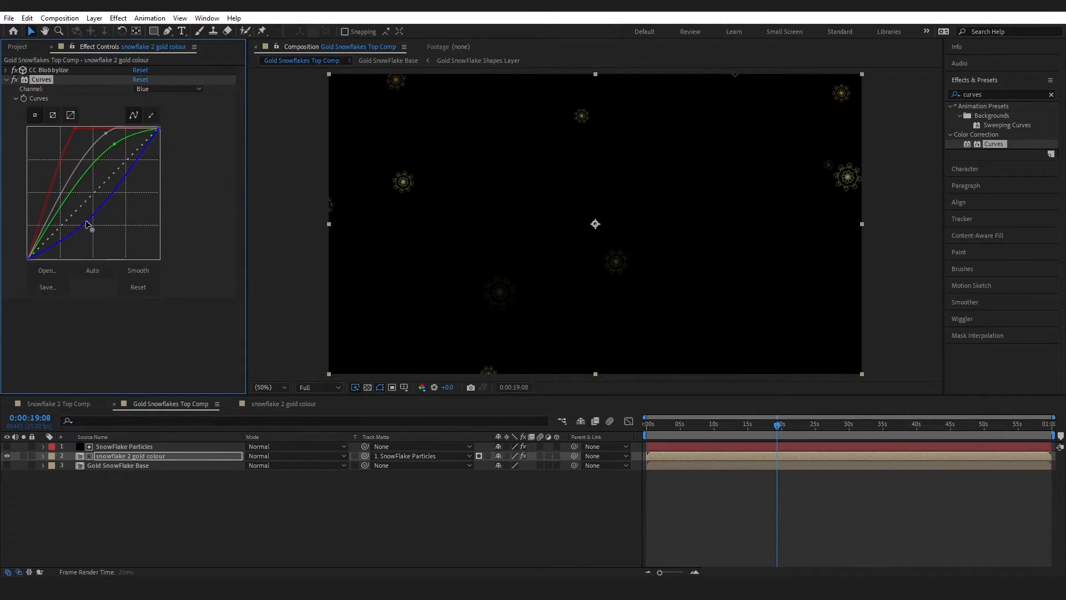
{"action": "left_click_drag", "start_coordinate": [115, 144], "coordinate": [118, 143]}
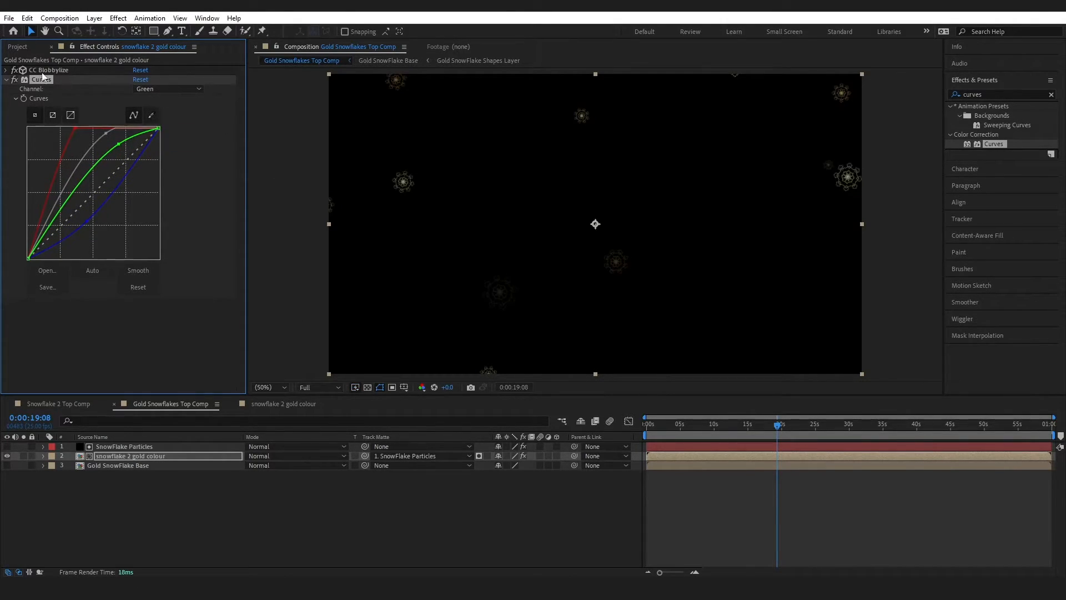
Set both Birth Size and Death Size of the SnowFlake Particles layer's CC Particle World to 12.
{"action": "left_click", "coordinate": [99, 447]}
{"action": "left_click", "coordinate": [6, 70]}
{"action": "scroll", "coordinate": [55, 202], "scroll_direction": "down", "scroll_amount": 5}
{"action": "left_click", "coordinate": [138, 275]}
{"action": "type", "text": "12"}
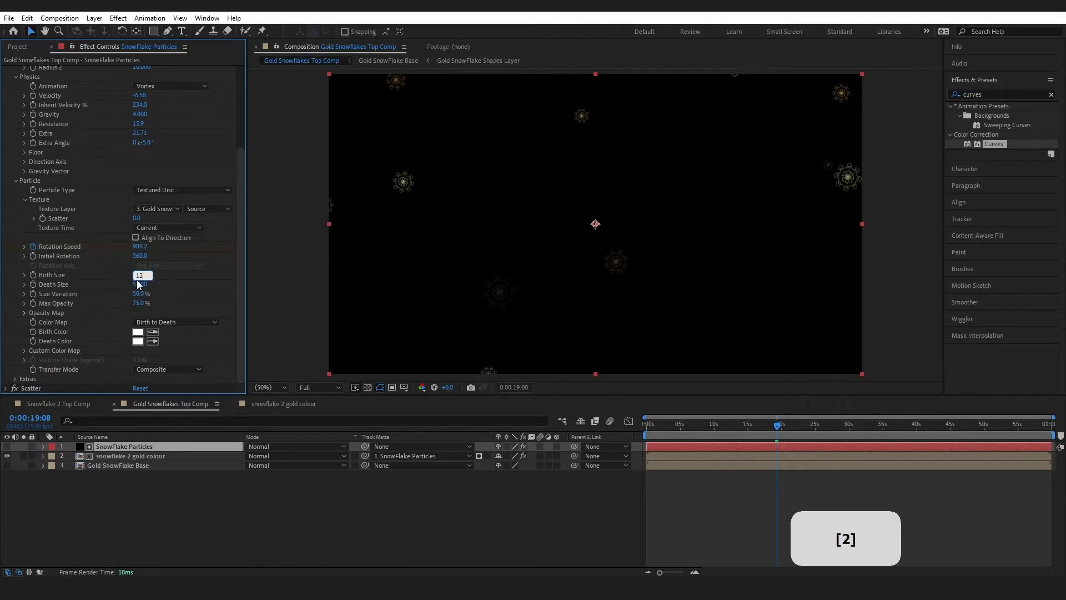
{"action": "key", "text": "Tab"}
{"action": "key", "text": "Return"}
Lower the RGB and green curves slightly on the snowflake 2 gold colour layer and collapse Curves.
{"action": "left_click", "coordinate": [139, 456]}
{"action": "left_click_drag", "start_coordinate": [73, 128], "coordinate": [95, 149]}
{"action": "key", "text": "Up"}
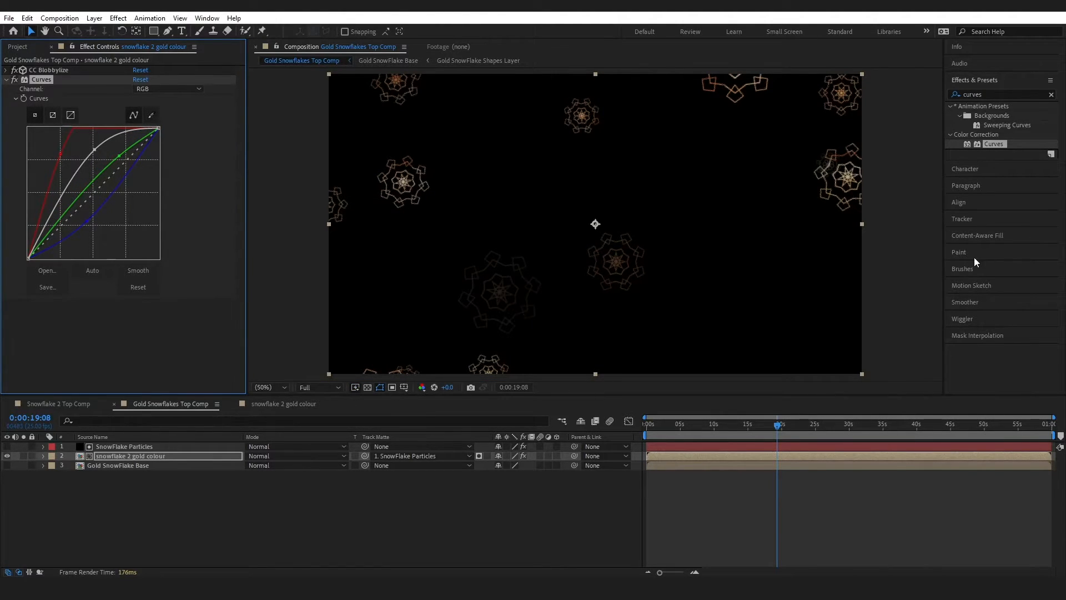
{"action": "left_click", "coordinate": [6, 80]}
Pre-compose all three layers as "Particle Base" and duplicate the resulting layer.
{"action": "left_click", "coordinate": [118, 497]}
{"action": "left_click_drag", "start_coordinate": [162, 526], "coordinate": [125, 450]}
{"action": "right_click", "coordinate": [125, 449]}
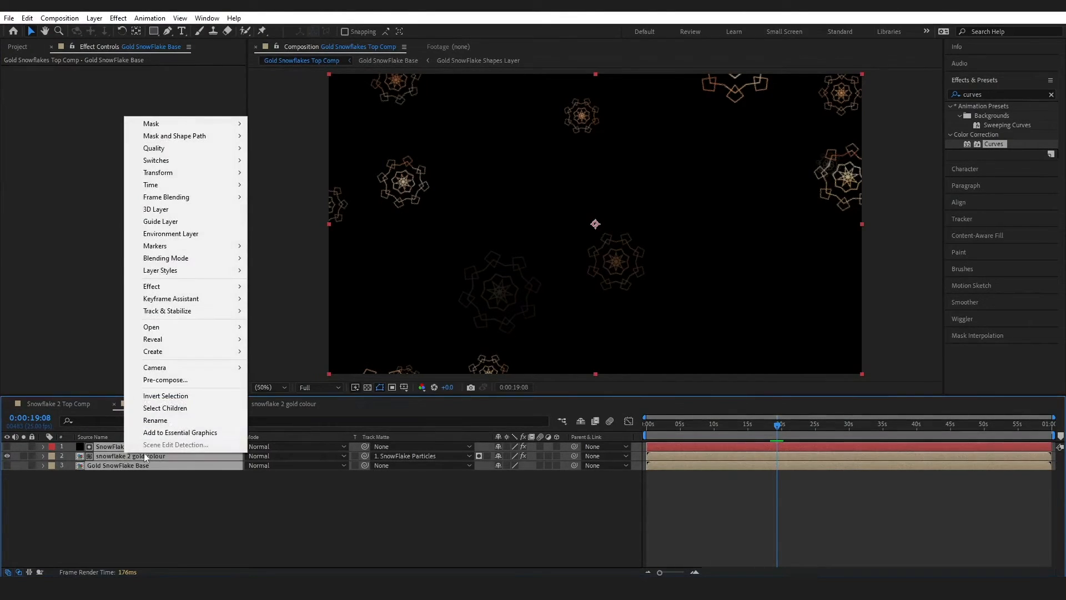
{"action": "left_click", "coordinate": [166, 380]}
{"action": "type", "text": "Particle"}
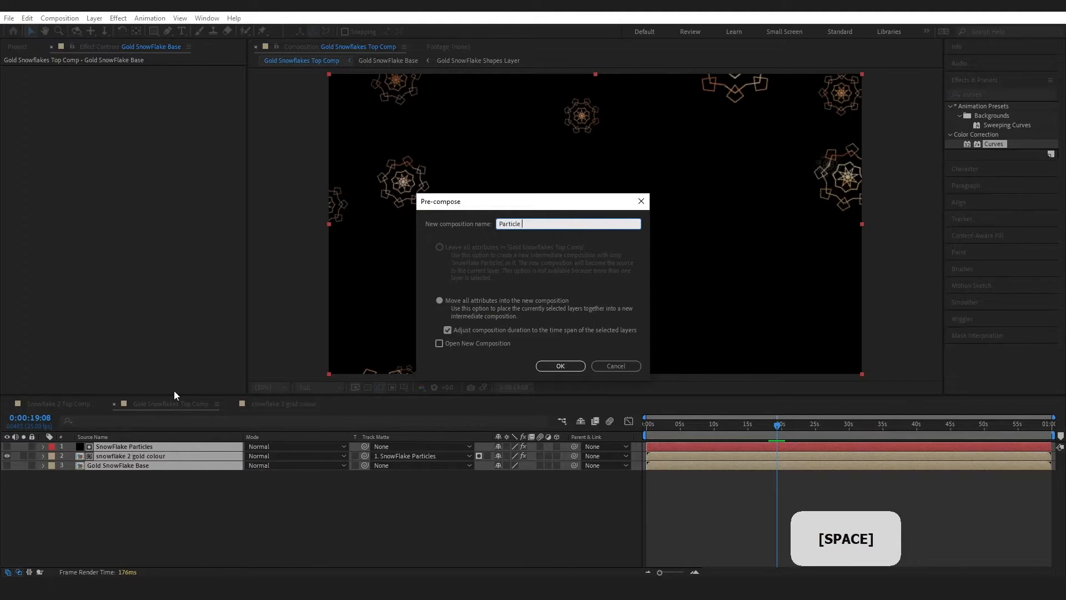
{"action": "key", "text": "Caps_Lock"}
{"action": "type", "text": "Base"}
{"action": "left_click", "coordinate": [565, 370]}
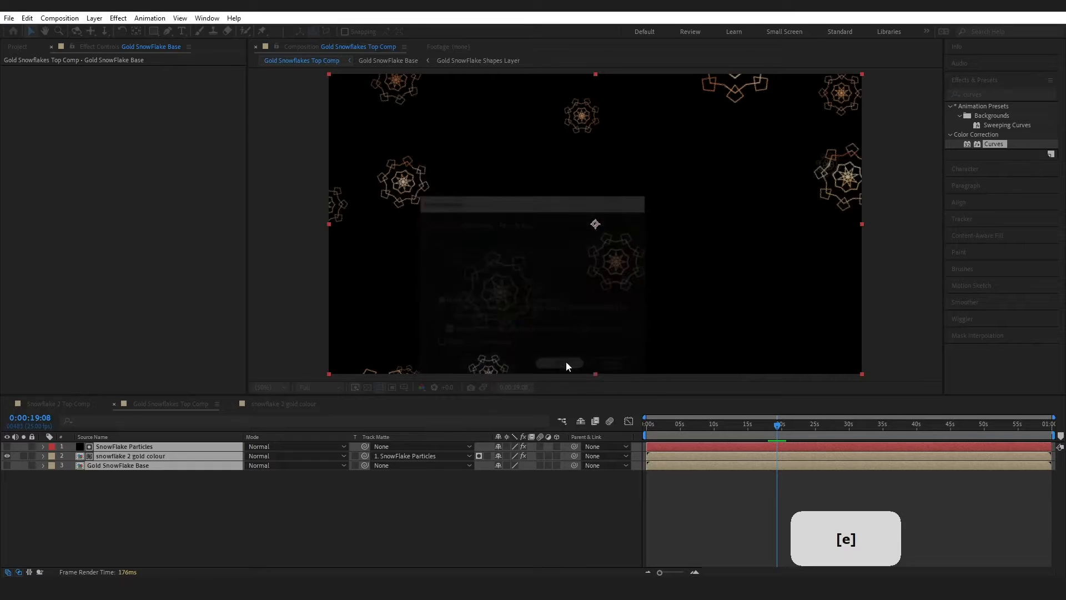
{"action": "left_click", "coordinate": [119, 447]}
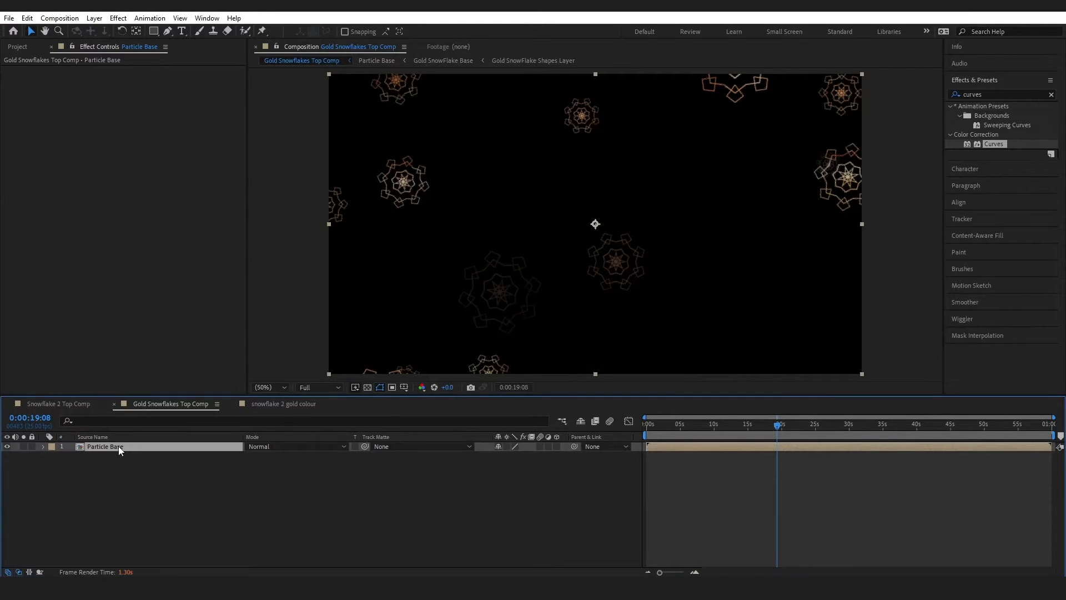
{"action": "key", "text": "ctrl+d"}
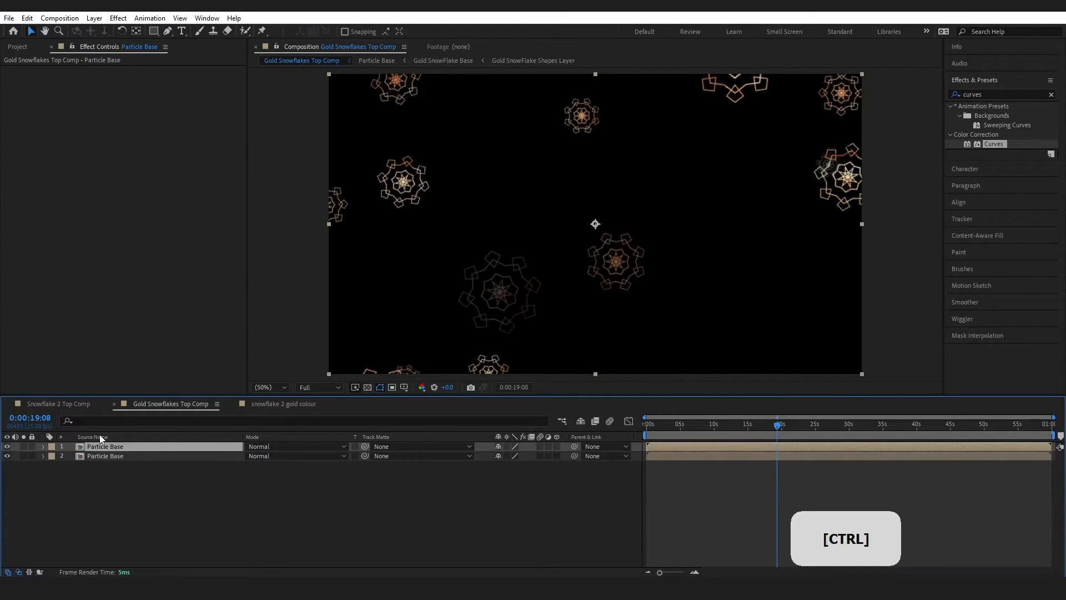
Add Gold Snowflakes Top Comp to Snowflake 2 Top Comp, between the Snowflake 2 Text animation and Vignette layers.
{"action": "left_click", "coordinate": [80, 403]}
{"action": "left_click", "coordinate": [18, 48]}
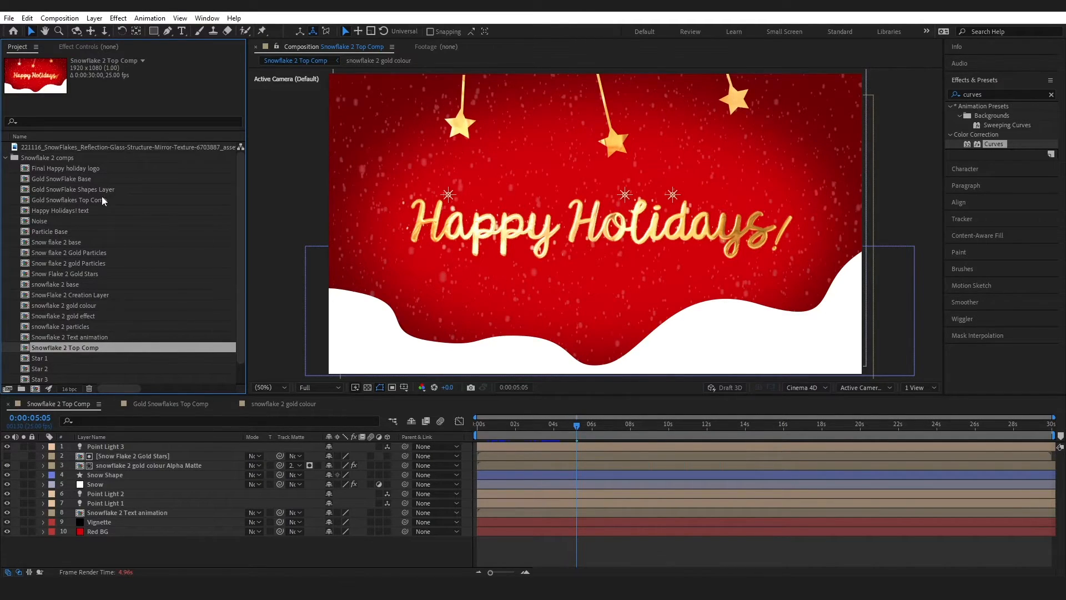
{"action": "left_click_drag", "start_coordinate": [76, 200], "coordinate": [145, 515]}
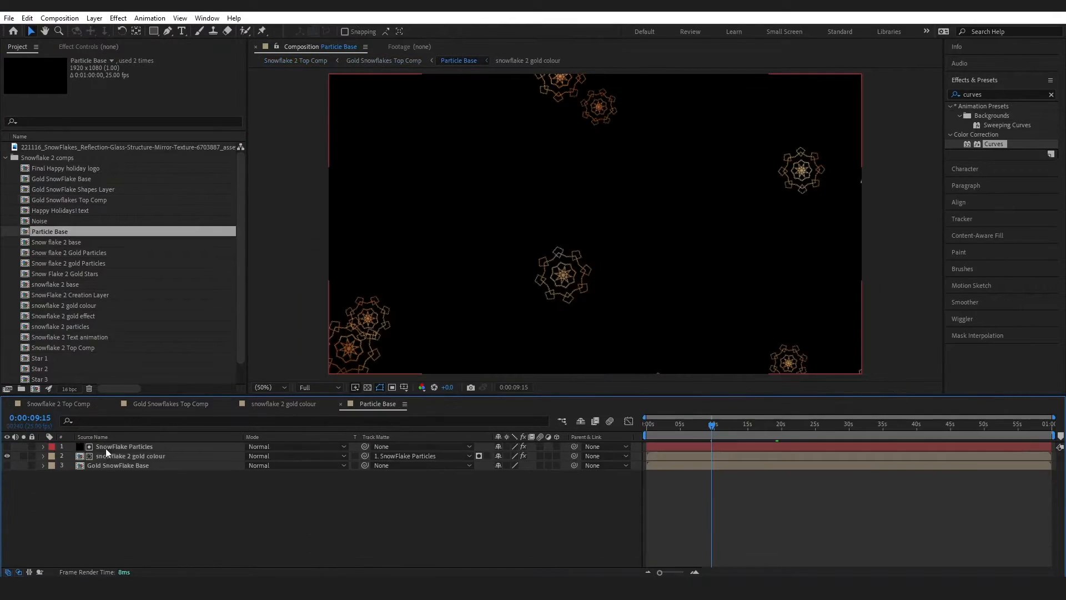
In the Particle Base composition, set the SnowFlake Particles layer's Birth Size and Death Size to 8.
{"action": "left_click", "coordinate": [115, 445]}
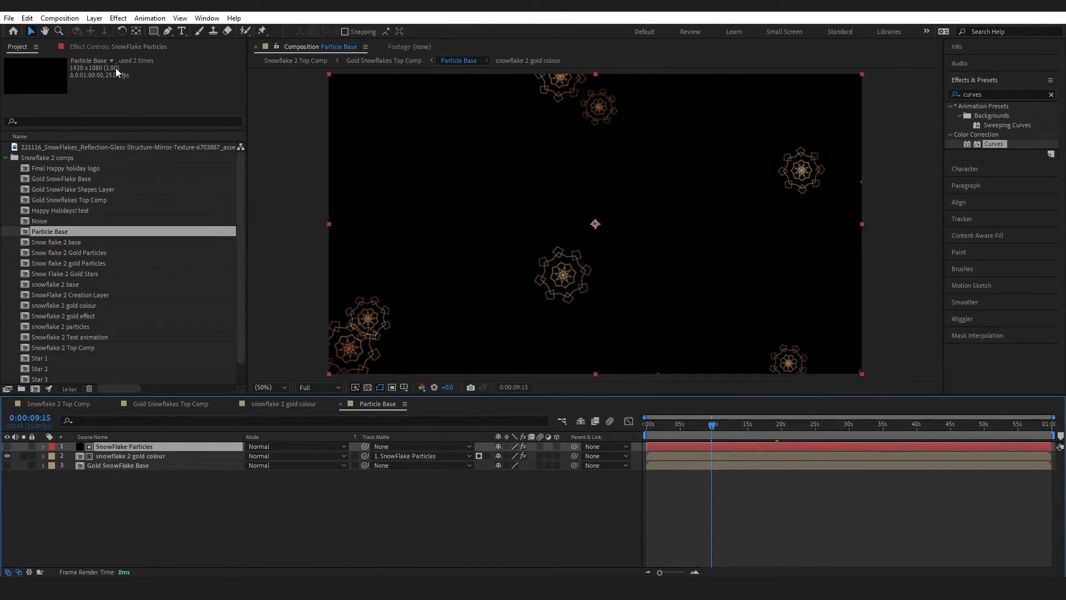
{"action": "left_click", "coordinate": [116, 47]}
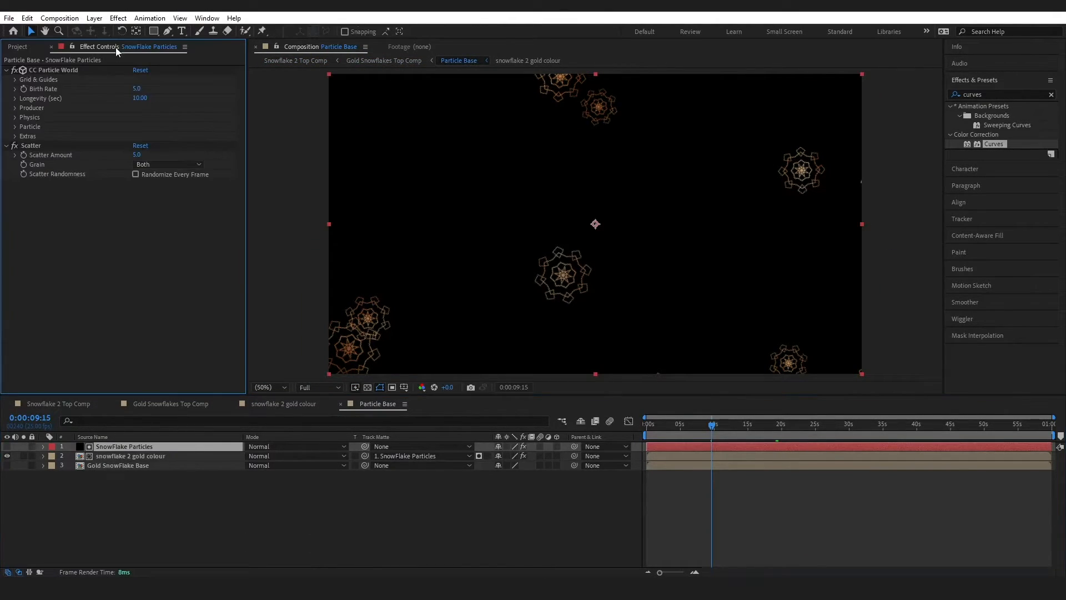
{"action": "left_click", "coordinate": [15, 126]}
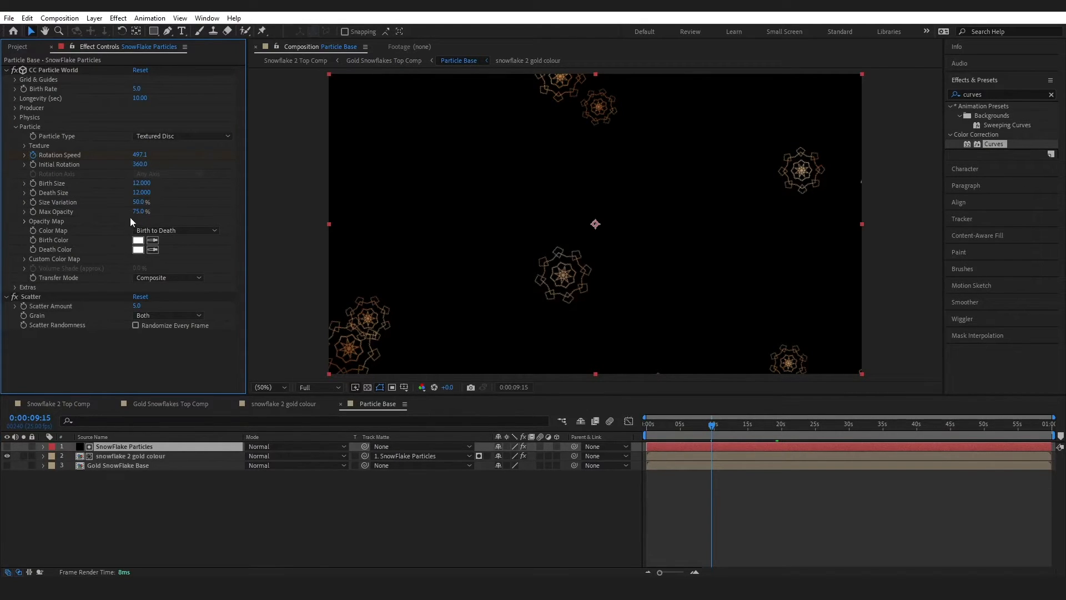
{"action": "left_click", "coordinate": [141, 183]}
{"action": "type", "text": "8"}
{"action": "key", "text": "Tab"}
{"action": "type", "text": "8"}
{"action": "key", "text": "Return"}
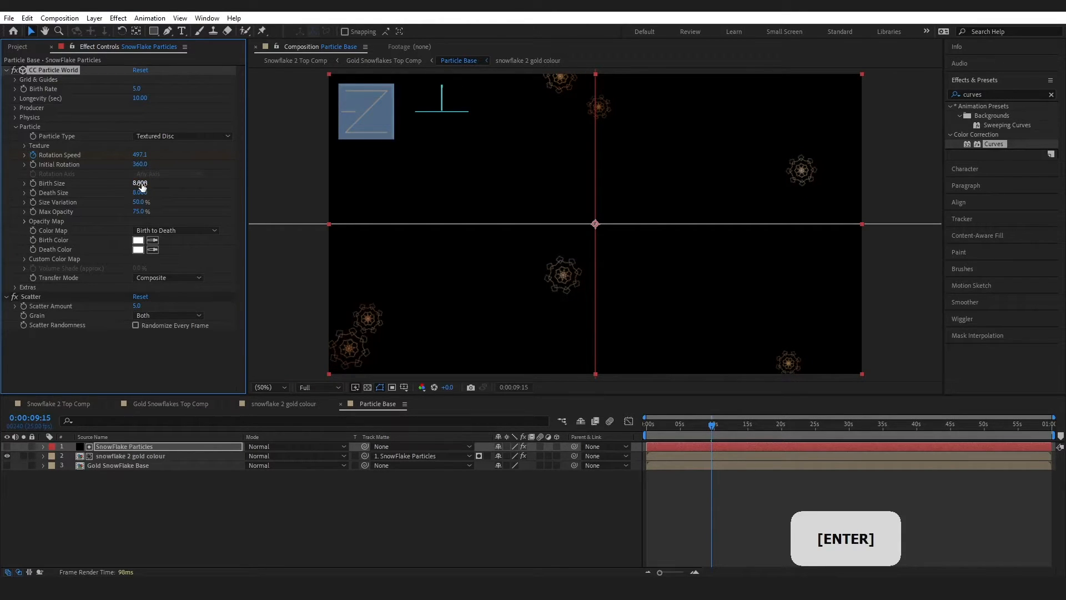
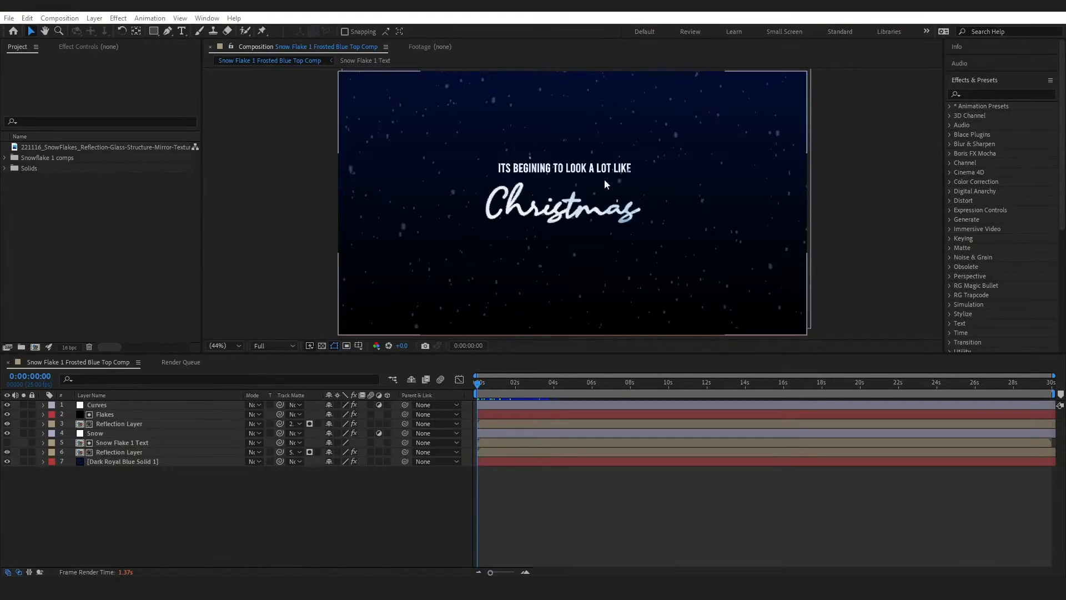
Create a composition named "BlueFrost SnowFlakes Top" with the HD 1920x1080 25 fps preset and a one-minute duration.
{"action": "mouse_move", "coordinate": [478, 387]}
{"action": "left_mouse_down"}
{"action": "mouse_move", "coordinate": [534, 392]}
{"action": "mouse_move", "coordinate": [458, 393]}
{"action": "left_mouse_up"}
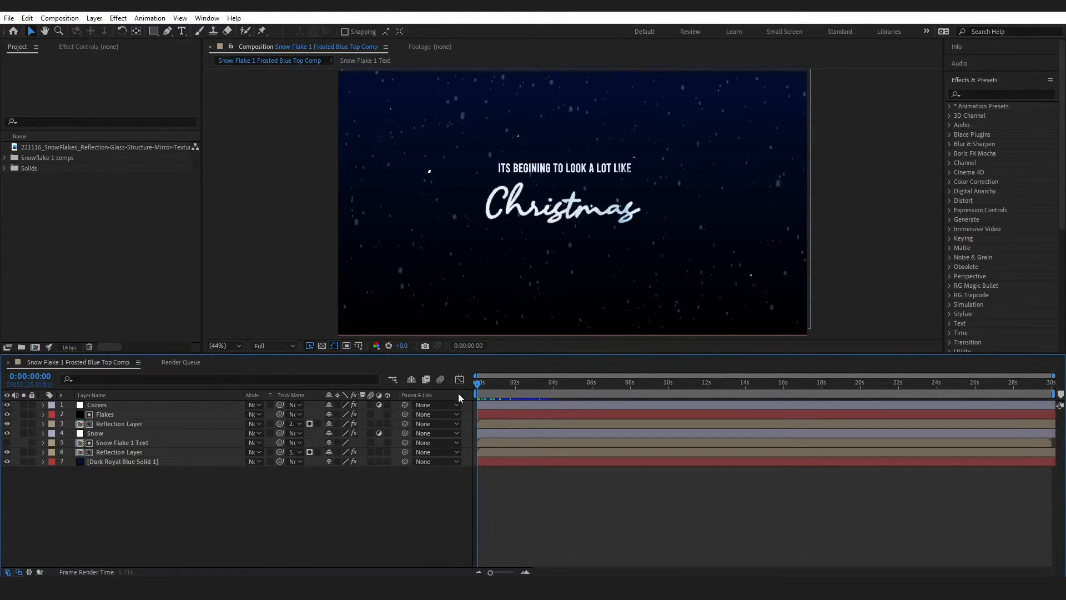
{"action": "left_click", "coordinate": [60, 18]}
{"action": "left_click", "coordinate": [84, 31]}
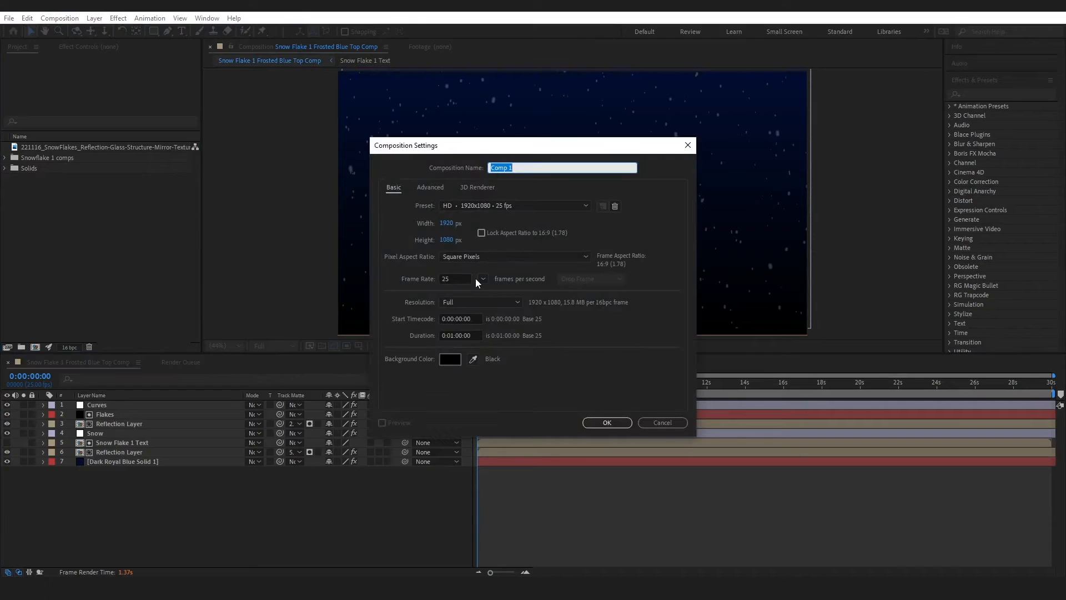
{"action": "key", "text": "Caps_Lock"}
{"action": "type", "text": "B"}
{"action": "key", "text": "Caps_Lock"}
{"action": "type", "text": "lue"}
{"action": "key", "text": "Caps_Lock"}
{"action": "type", "text": "F"}
{"action": "key", "text": "Caps_Lock"}
{"action": "type", "text": "rost"}
{"action": "key", "text": "Caps_Lock"}
{"action": "type", "text": "S"}
{"action": "key", "text": "Caps_Lock"}
{"action": "type", "text": "now"}
{"action": "key", "text": "Caps_Lock"}
{"action": "type", "text": "F"}
{"action": "key", "text": "Caps_Lock"}
{"action": "type", "text": "la"}
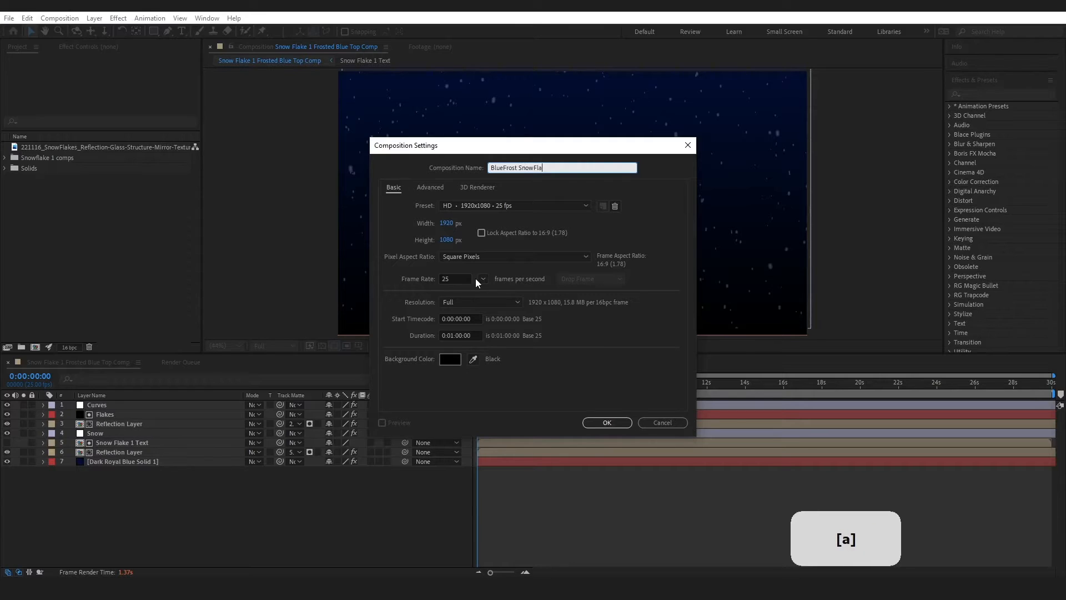
{"action": "type", "text": "kes"}
{"action": "key", "text": "Caps_Lock"}
{"action": "type", "text": "T"}
{"action": "key", "text": "Caps_Lock"}
{"action": "type", "text": "op"}
{"action": "left_click", "coordinate": [514, 206]}
{"action": "left_click", "coordinate": [514, 203]}
{"action": "left_click", "coordinate": [606, 423]}
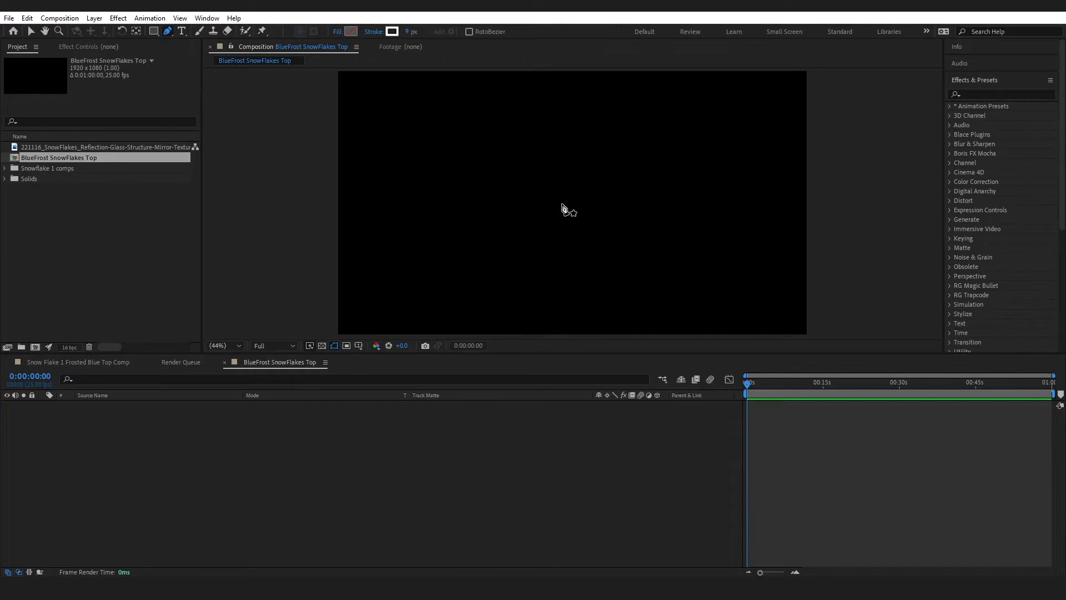
{"action": "left_click", "coordinate": [561, 204]}
{"action": "left_click", "coordinate": [542, 203]}
{"action": "left_click_drag", "start_coordinate": [548, 225], "coordinate": [554, 234]}
{"action": "key", "text": "ctrl+z"}
{"action": "key", "text": "ctrl+z"}
{"action": "key", "text": "ctrl+z"}
Draw a small heart outline with a white stroke near the composition's centre using the Pen tool.
{"action": "left_click", "coordinate": [563, 201]}
{"action": "mouse_move", "coordinate": [524, 201]}
{"action": "left_mouse_down"}
{"action": "mouse_move", "coordinate": [526, 226]}
{"action": "mouse_move", "coordinate": [512, 215]}
{"action": "left_mouse_up"}
{"action": "left_click", "coordinate": [562, 240]}
{"action": "left_click_drag", "start_coordinate": [607, 200], "coordinate": [603, 173]}
{"action": "left_click_drag", "start_coordinate": [563, 202], "coordinate": [562, 204]}
{"action": "left_click_drag", "start_coordinate": [607, 199], "coordinate": [563, 208]}
{"action": "left_click_drag", "start_coordinate": [528, 194], "coordinate": [529, 195]}
{"action": "left_click_drag", "start_coordinate": [562, 239], "coordinate": [563, 239]}
{"action": "key", "text": "v"}
Scale the heart to 63% and adjust its anchor point and position so it sits near the composition's centre.
{"action": "left_click", "coordinate": [44, 405]}
{"action": "left_click", "coordinate": [53, 424]}
{"action": "left_click_drag", "start_coordinate": [599, 433], "coordinate": [628, 350]}
{"action": "left_click_drag", "start_coordinate": [613, 451], "coordinate": [591, 451]}
{"action": "left_click", "coordinate": [505, 502]}
{"action": "double_click", "coordinate": [592, 211]}
{"action": "left_click_drag", "start_coordinate": [594, 208], "coordinate": [570, 218]}
{"action": "left_click", "coordinate": [556, 503]}
{"action": "double_click", "coordinate": [587, 210]}
{"action": "left_click", "coordinate": [557, 497]}
{"action": "left_click", "coordinate": [557, 495]}
Draw a diagonal branch up and outward from the heart's lower point, with one V-shaped twig near its tip and another midway.
{"action": "key", "text": "g"}
{"action": "left_click", "coordinate": [570, 218]}
{"action": "left_click", "coordinate": [653, 148]}
{"action": "left_click", "coordinate": [635, 138]}
{"action": "left_click", "coordinate": [635, 164]}
{"action": "left_click", "coordinate": [663, 168]}
{"action": "key", "text": "F2"}
{"action": "left_click", "coordinate": [609, 152]}
{"action": "left_click", "coordinate": [609, 186]}
{"action": "left_click", "coordinate": [645, 192]}
{"action": "left_click", "coordinate": [572, 511]}
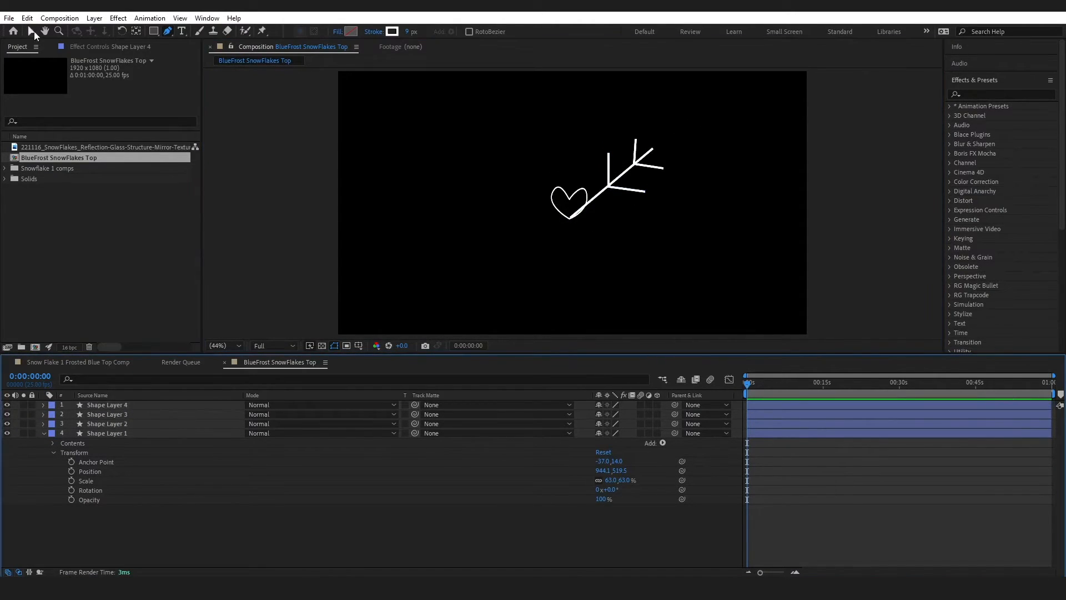
{"action": "left_click", "coordinate": [31, 32]}
{"action": "double_click", "coordinate": [572, 218]}
{"action": "left_click_drag", "start_coordinate": [570, 218], "coordinate": [576, 229]}
{"action": "key", "text": "ctrl+z"}
{"action": "key", "text": "ctrl+z"}
{"action": "key", "text": "Escape"}
{"action": "left_click", "coordinate": [613, 251]}
Save the project and pre-compose all four shape layers as "SnowFlake Shapes".
{"action": "left_click", "coordinate": [9, 18]}
{"action": "left_click", "coordinate": [26, 119]}
{"action": "left_click", "coordinate": [45, 434]}
{"action": "left_click_drag", "start_coordinate": [176, 494], "coordinate": [112, 404]}
{"action": "right_click", "coordinate": [118, 427]}
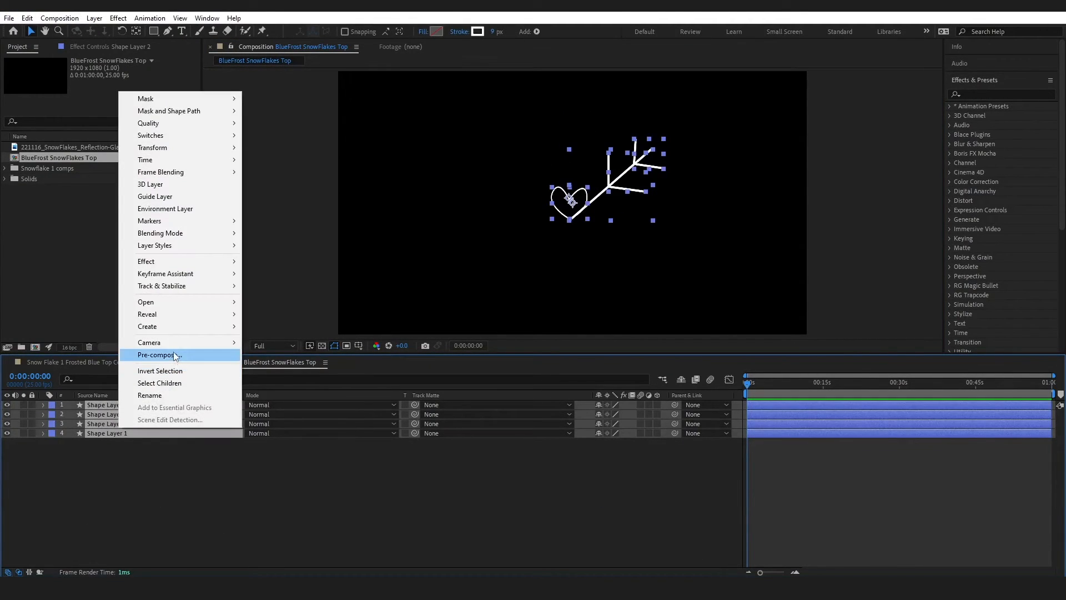
{"action": "left_click", "coordinate": [159, 355]}
{"action": "type", "text": "S"}
{"action": "key", "text": "Caps_Lock"}
{"action": "type", "text": "now"}
{"action": "key", "text": "Caps_Lock"}
{"action": "type", "text": "Flake"}
{"action": "key", "text": "Caps_Lock"}
{"action": "type", "text": "S"}
{"action": "key", "text": "Caps_Lock"}
{"action": "type", "text": "hapes"}
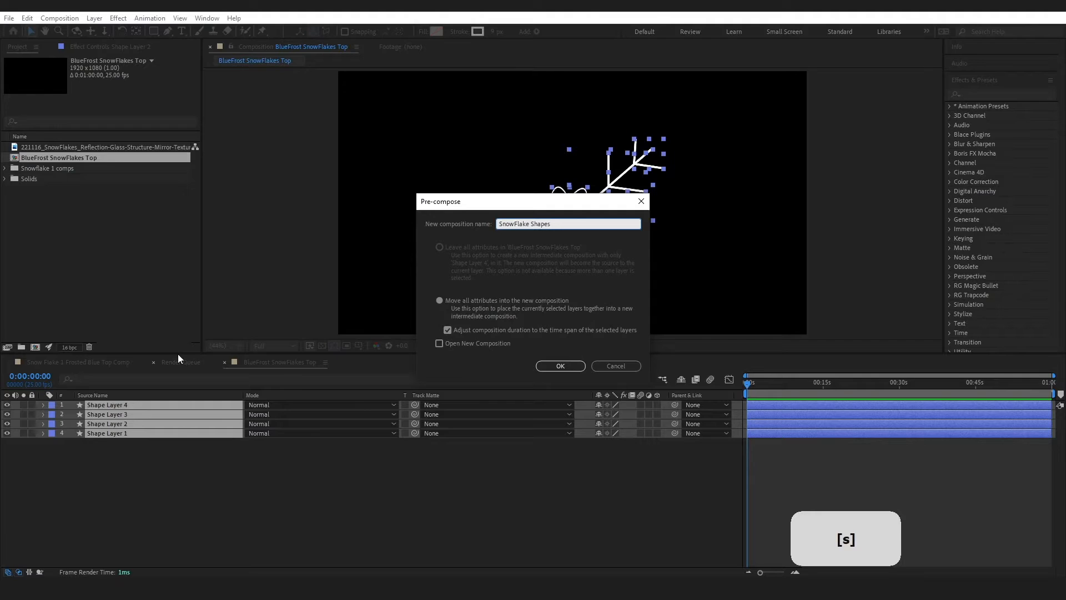
{"action": "left_click", "coordinate": [583, 365]}
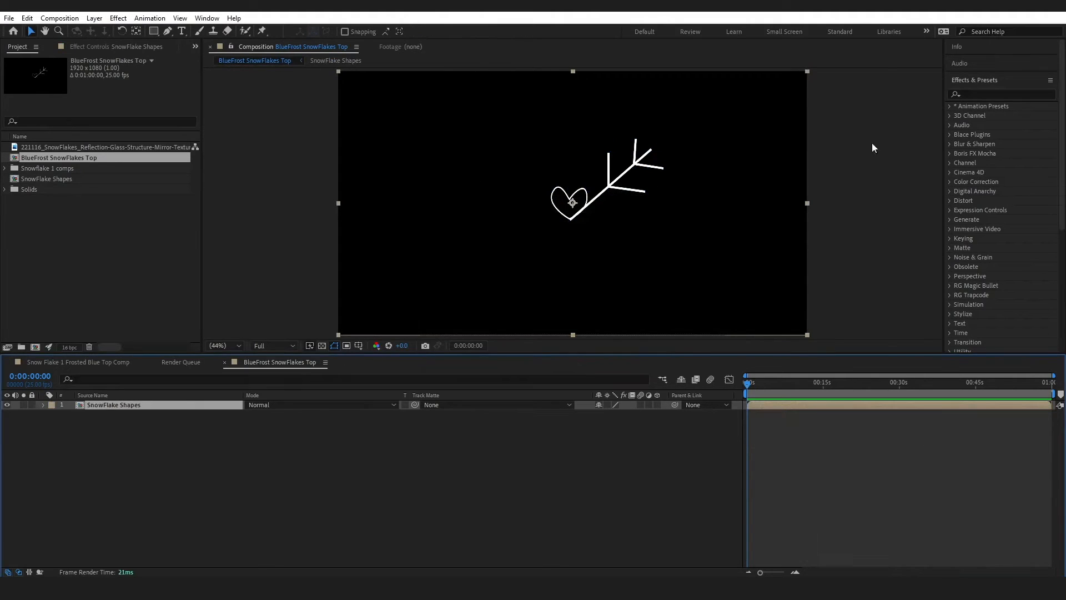
Find the CC Kaleida effect and apply it to the SnowFlake Shapes layer.
{"action": "left_click", "coordinate": [990, 95]}
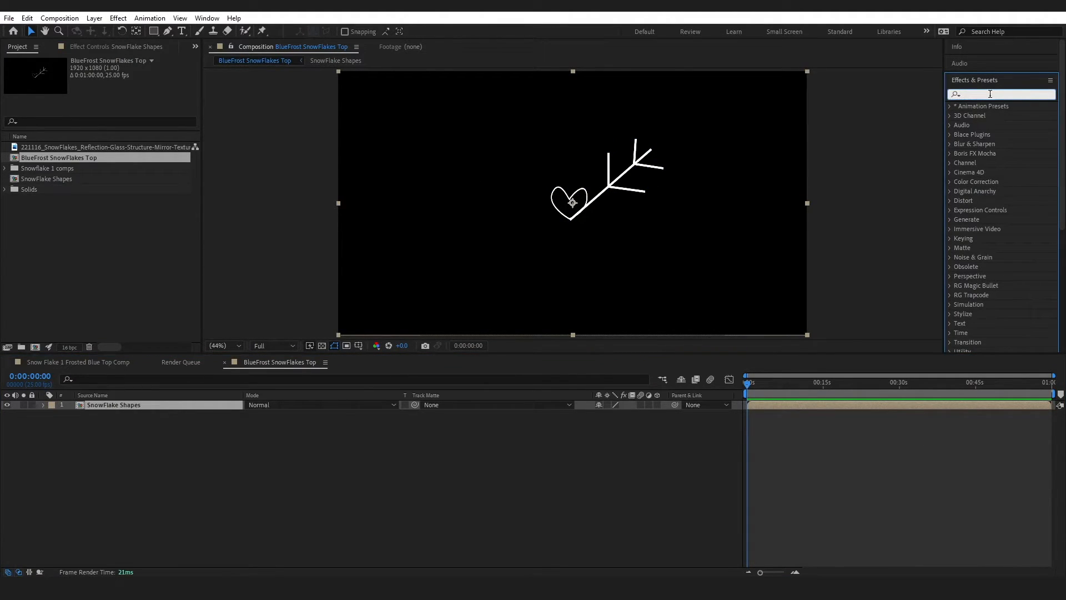
{"action": "type", "text": "kl"}
{"action": "key", "text": "BackSpace"}
{"action": "type", "text": "al"}
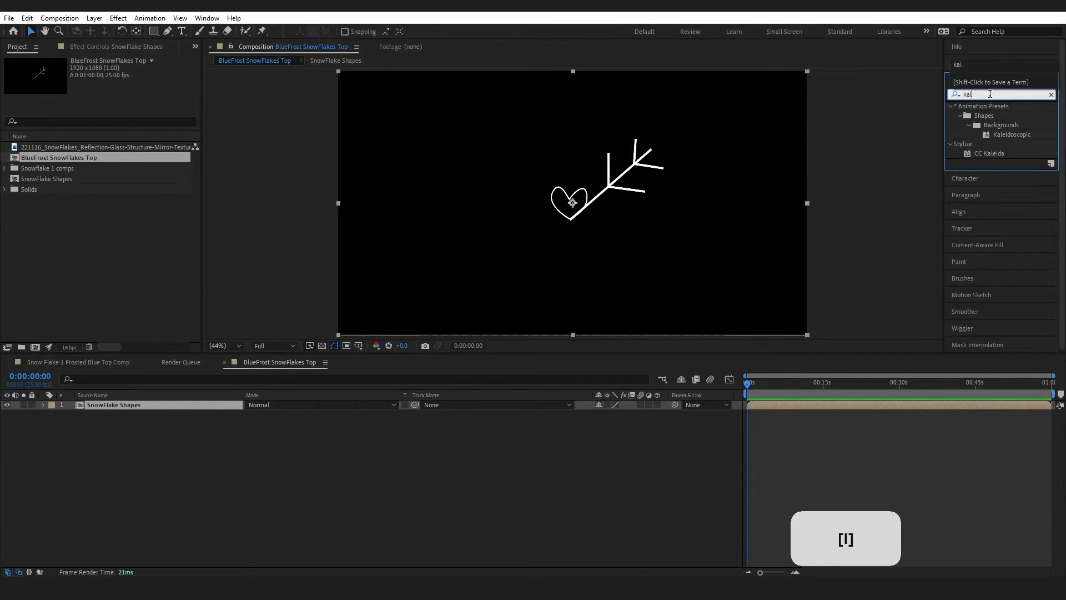
{"action": "left_click_drag", "start_coordinate": [989, 153], "coordinate": [187, 406]}
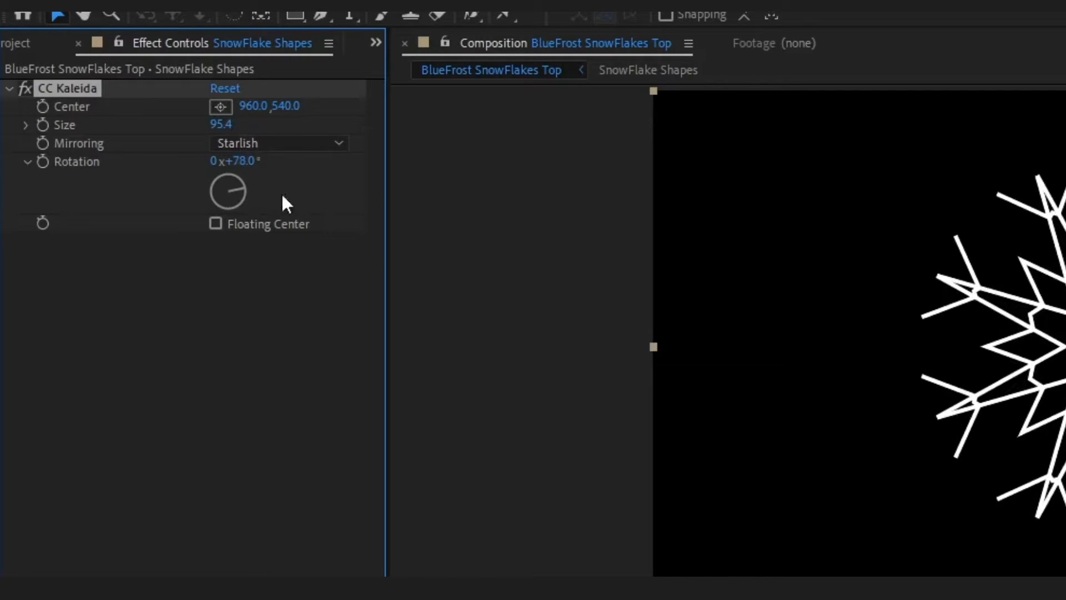
Pre-compose the SnowFlake Shapes layer with all its attributes into a new composition named "SnowFlake Base".
{"action": "right_click", "coordinate": [130, 405]}
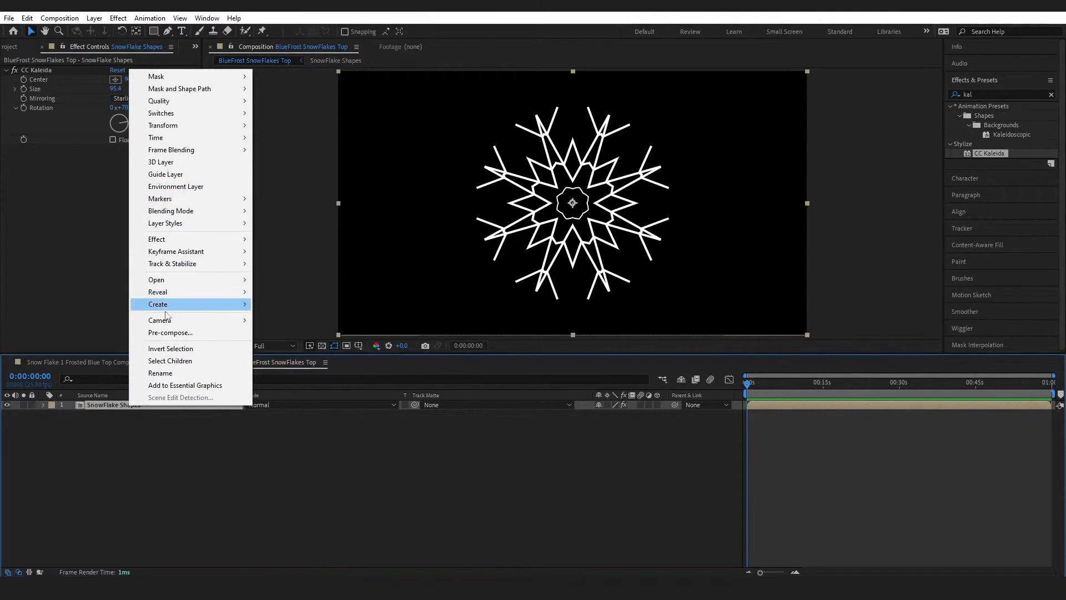
{"action": "left_click", "coordinate": [170, 336]}
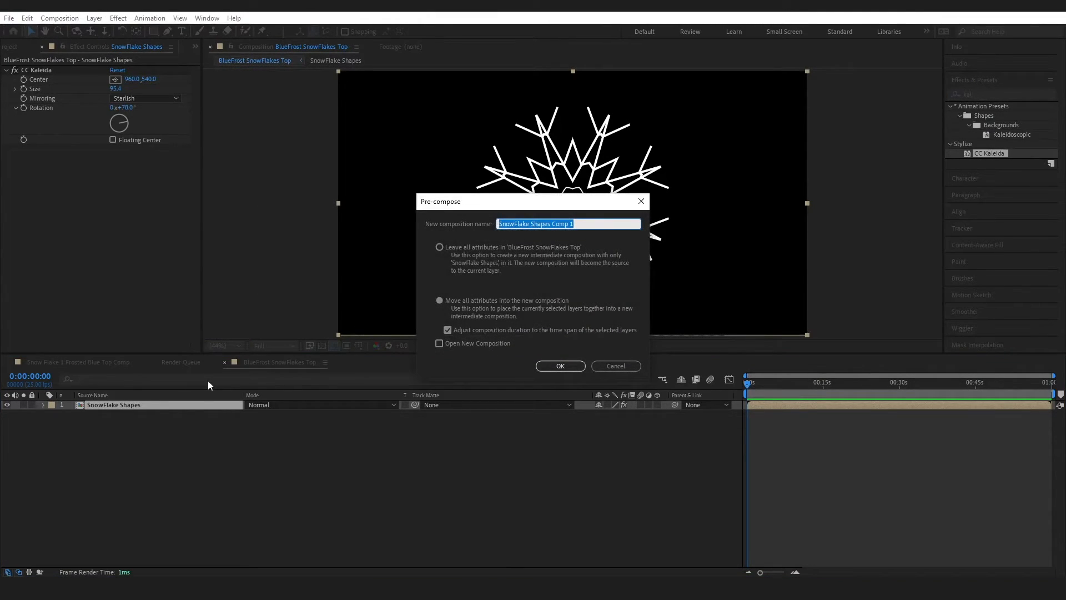
{"action": "key", "text": "Caps_Lock"}
{"action": "type", "text": "S"}
{"action": "key", "text": "Caps_Lock"}
{"action": "type", "text": "now"}
{"action": "key", "text": "Caps_Lock"}
{"action": "type", "text": "F"}
{"action": "key", "text": "Caps_Lock"}
{"action": "type", "text": "lake"}
{"action": "key", "text": "Caps_Lock"}
{"action": "type", "text": "B"}
{"action": "key", "text": "Caps_Lock"}
{"action": "type", "text": "as"}
{"action": "left_click", "coordinate": [555, 366]}
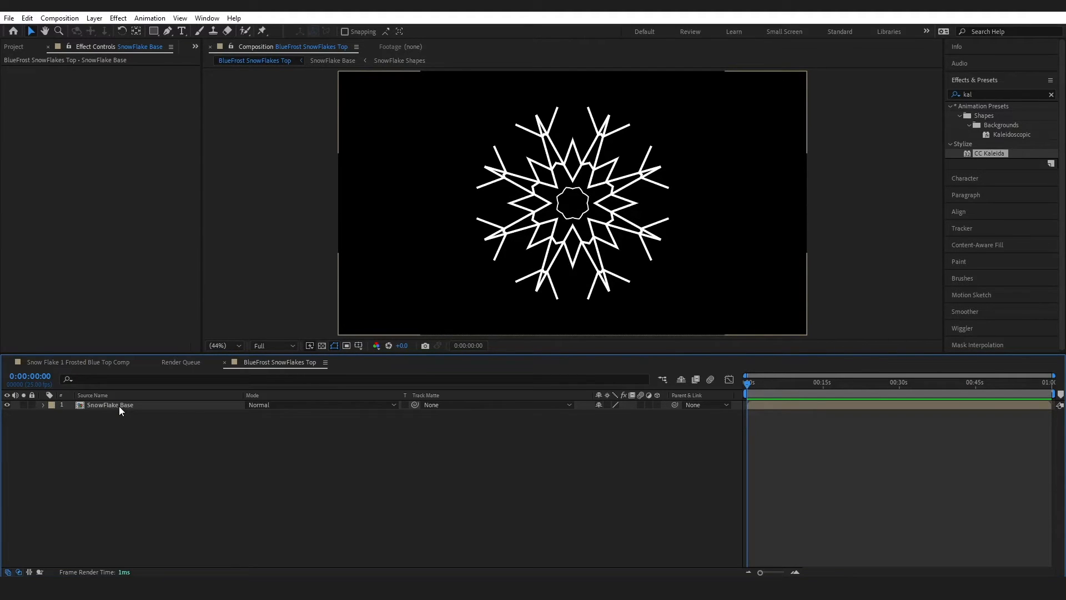
Create a comp-sized black solid named "Fractal" and apply the Fractal Noise effect to it.
{"action": "left_click", "coordinate": [94, 18]}
{"action": "left_click", "coordinate": [285, 42]}
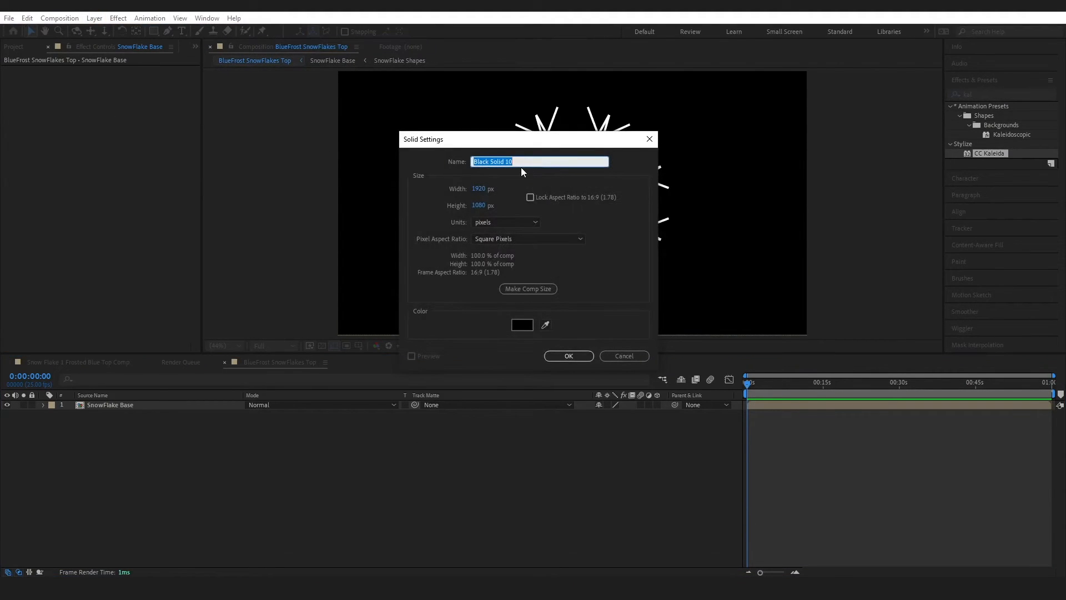
{"action": "type", "text": "Fractal"}
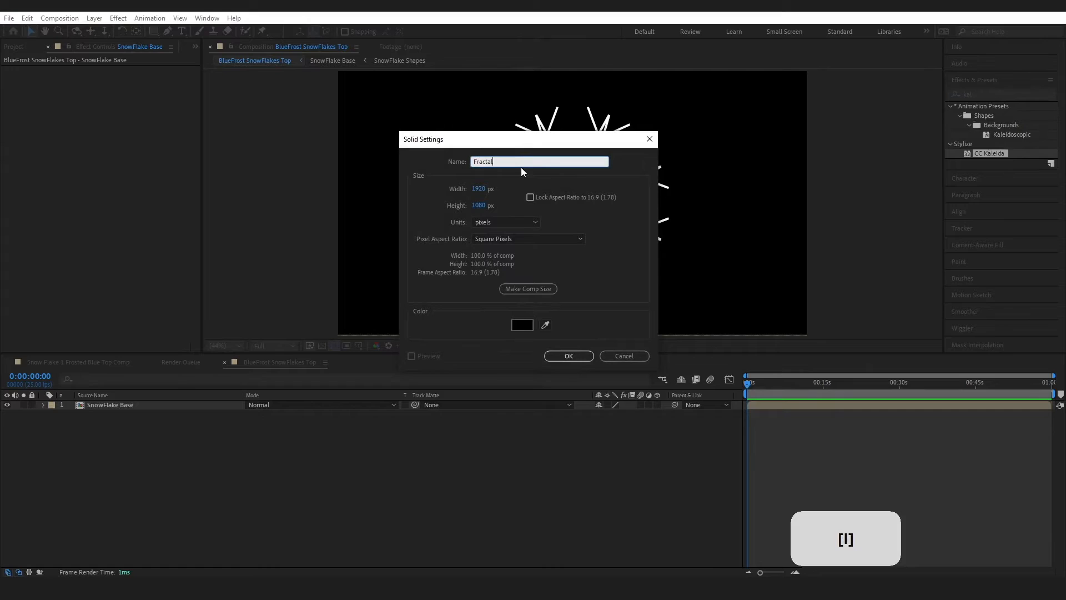
{"action": "key", "text": "Return"}
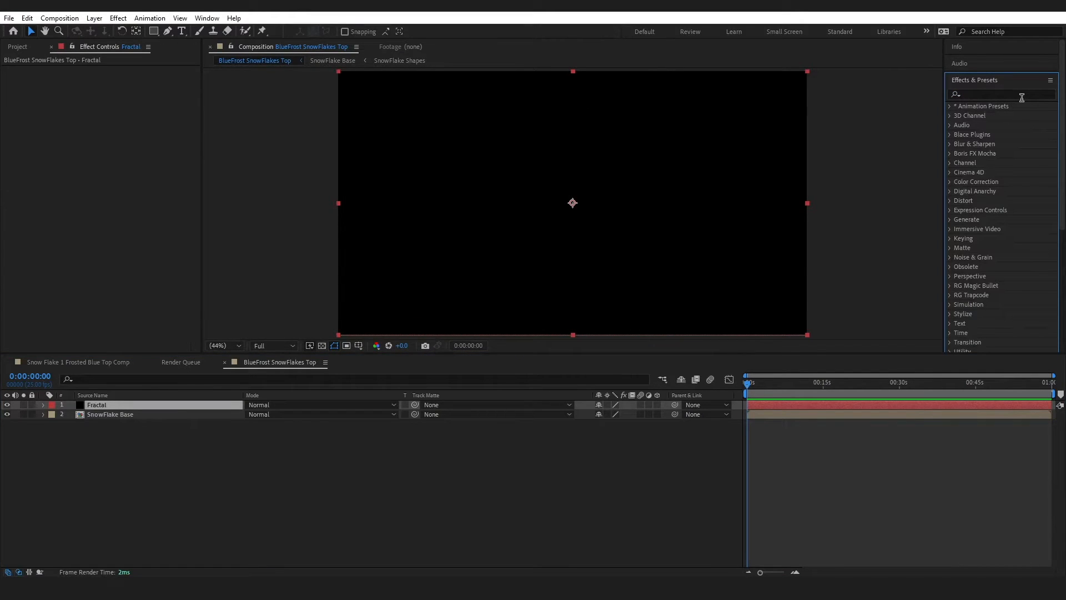
{"action": "left_click", "coordinate": [1016, 95]}
{"action": "type", "text": "fracta"}
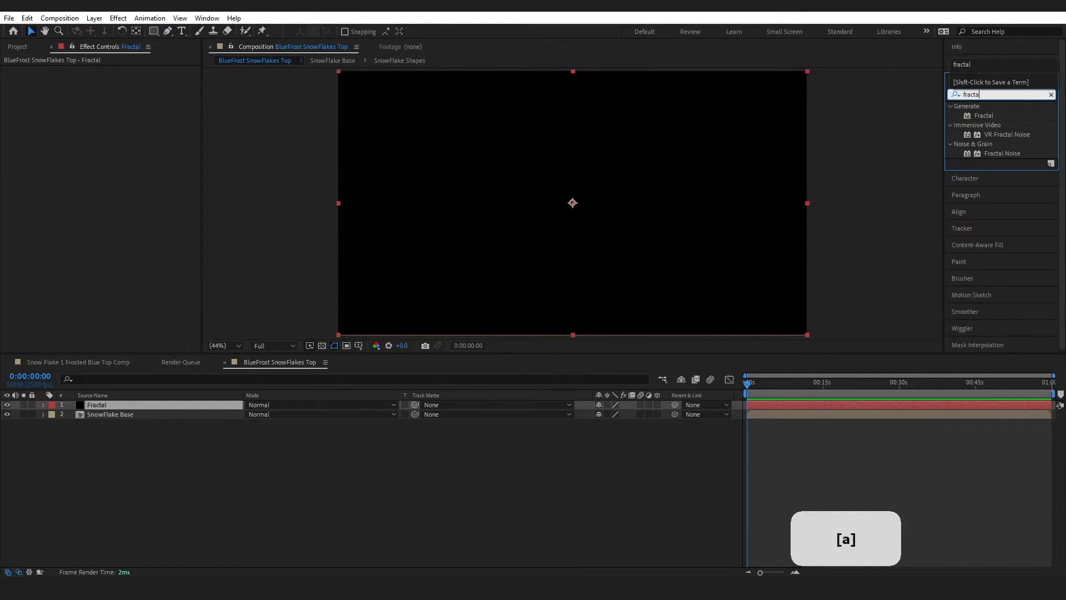
{"action": "type", "text": "l noise"}
{"action": "double_click", "coordinate": [1002, 135]}
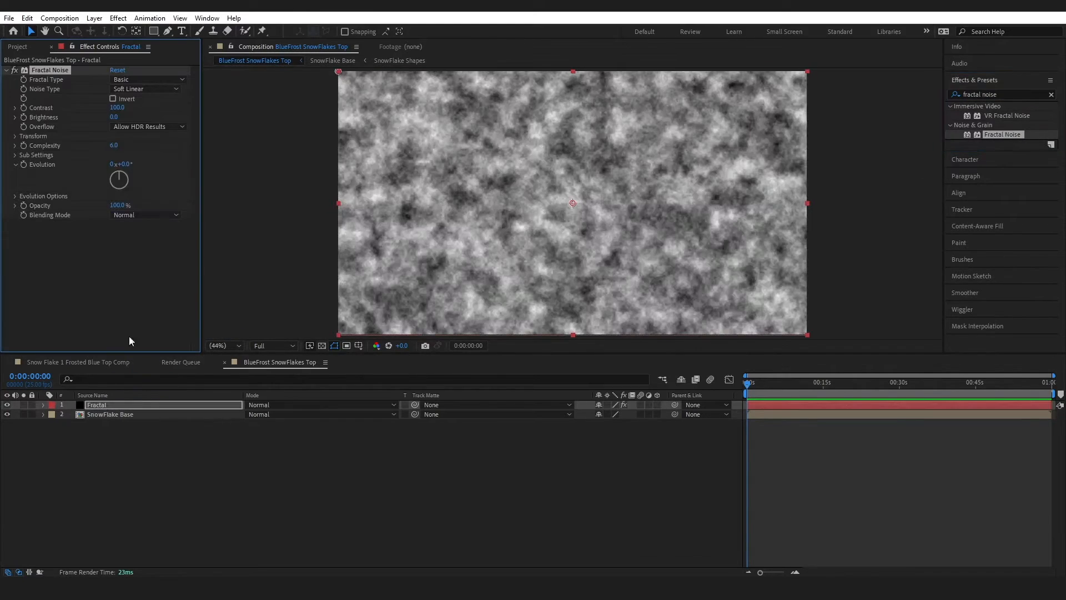
Set the Fractal Noise to fractal type Max and noise type Linear, with contrast 220 and brightness -102.
{"action": "left_click", "coordinate": [136, 83]}
{"action": "left_click", "coordinate": [138, 189]}
{"action": "left_click", "coordinate": [141, 89]}
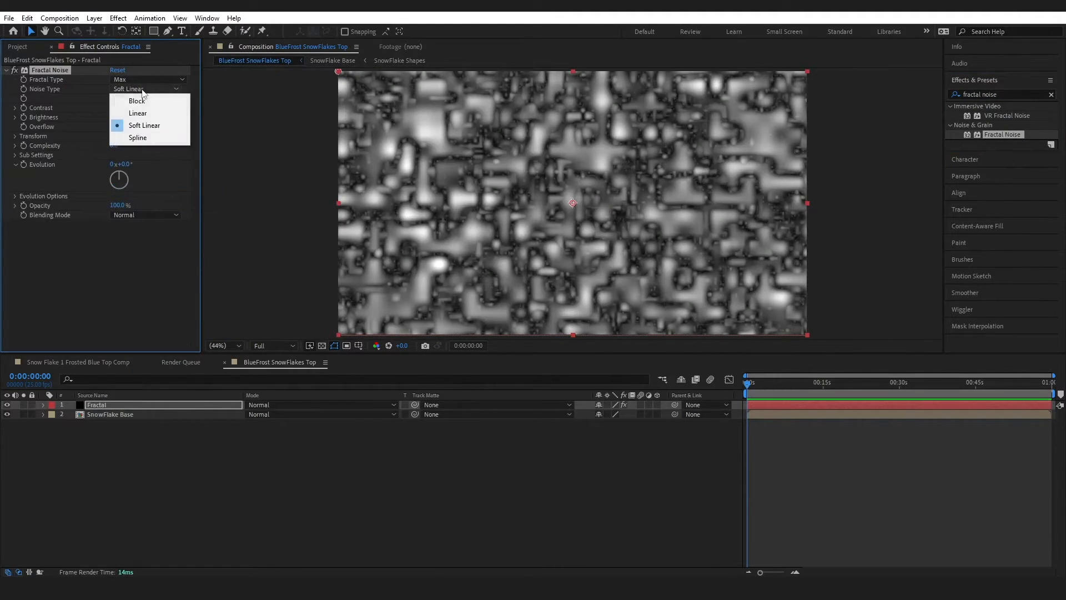
{"action": "left_click", "coordinate": [142, 114]}
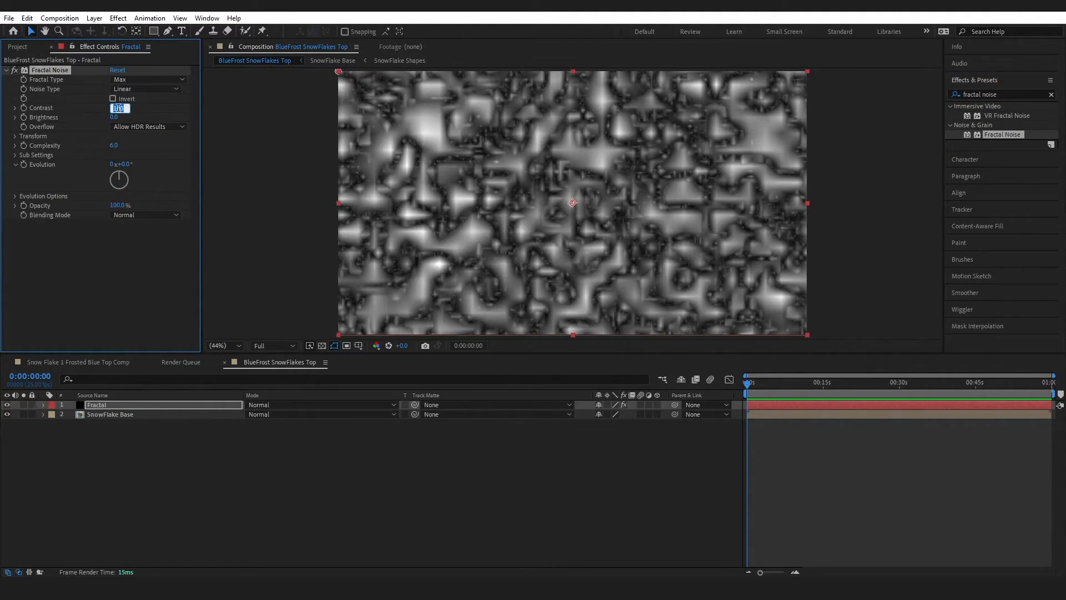
{"action": "type", "text": "220"}
{"action": "key", "text": "Return"}
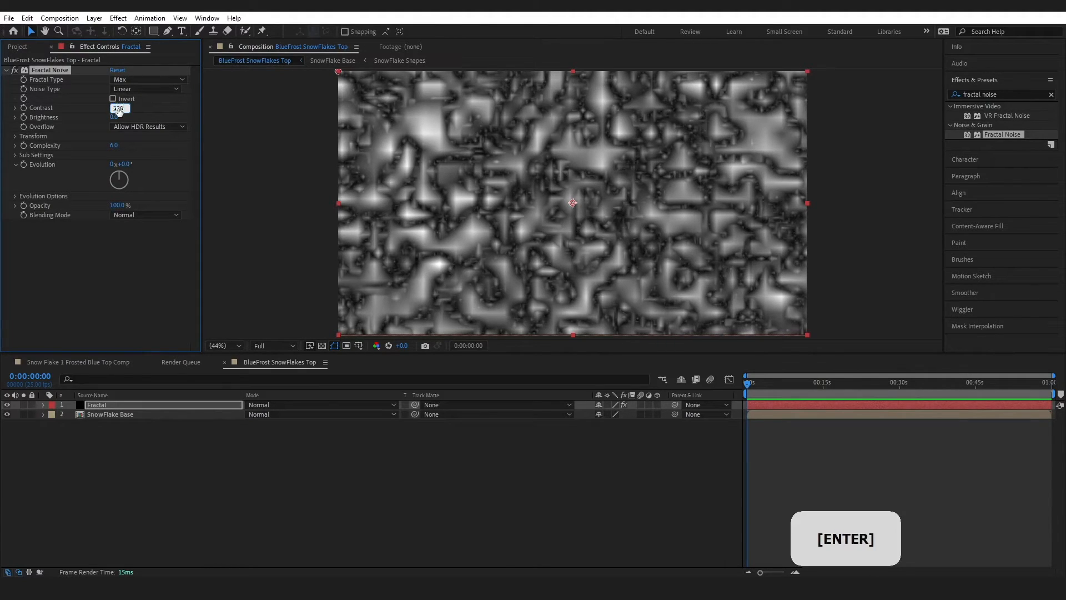
{"action": "type", "text": "-102"}
{"action": "key", "text": "Return"}
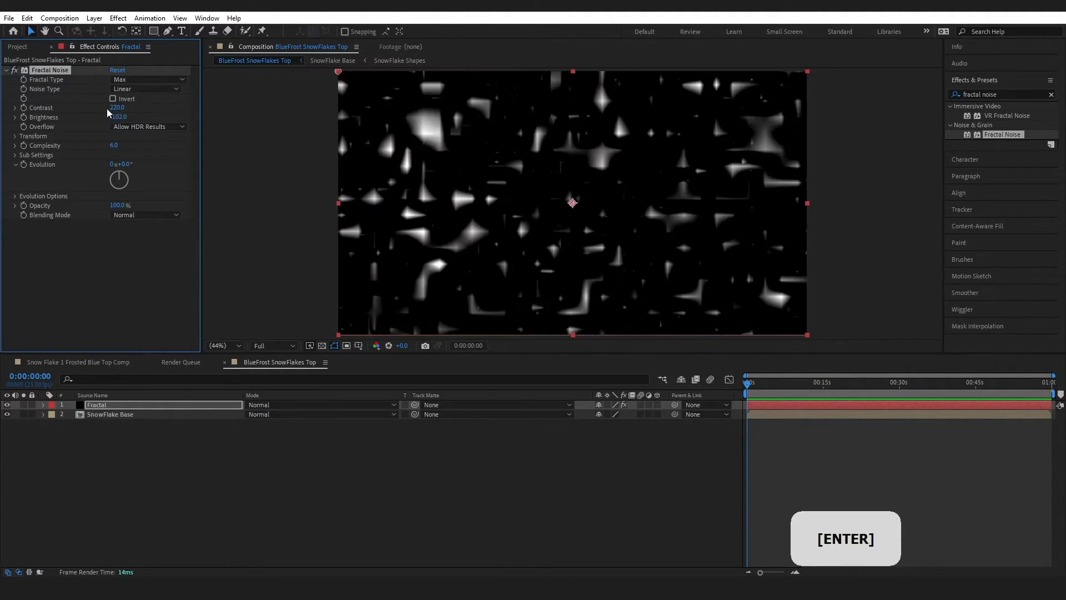
Set the Fractal Noise transform scale to 6 and its complexity to 15.4.
{"action": "left_click", "coordinate": [15, 137]}
{"action": "left_click", "coordinate": [113, 165]}
{"action": "type", "text": "6"}
{"action": "key", "text": "Return"}
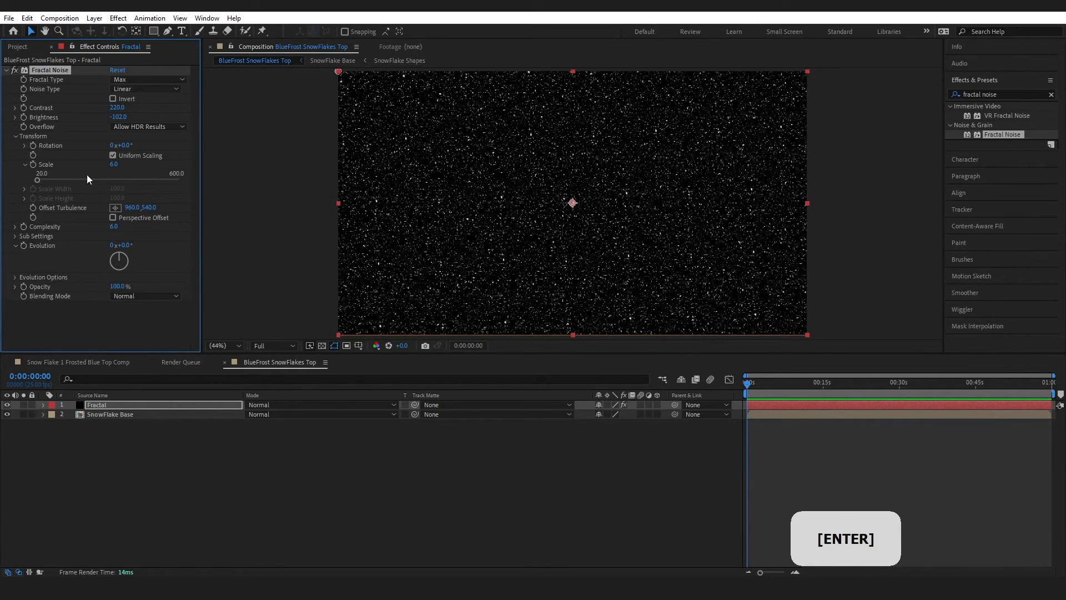
{"action": "type", "text": "15.4"}
{"action": "key", "text": "Return"}
Animate the noise's Evolution from 0 at the composition start to 40 revolutions at its end.
{"action": "left_click", "coordinate": [23, 245]}
{"action": "left_click_drag", "start_coordinate": [752, 385], "coordinate": [1059, 384]}
{"action": "left_click", "coordinate": [112, 246]}
{"action": "type", "text": "40"}
{"action": "key", "text": "Return"}
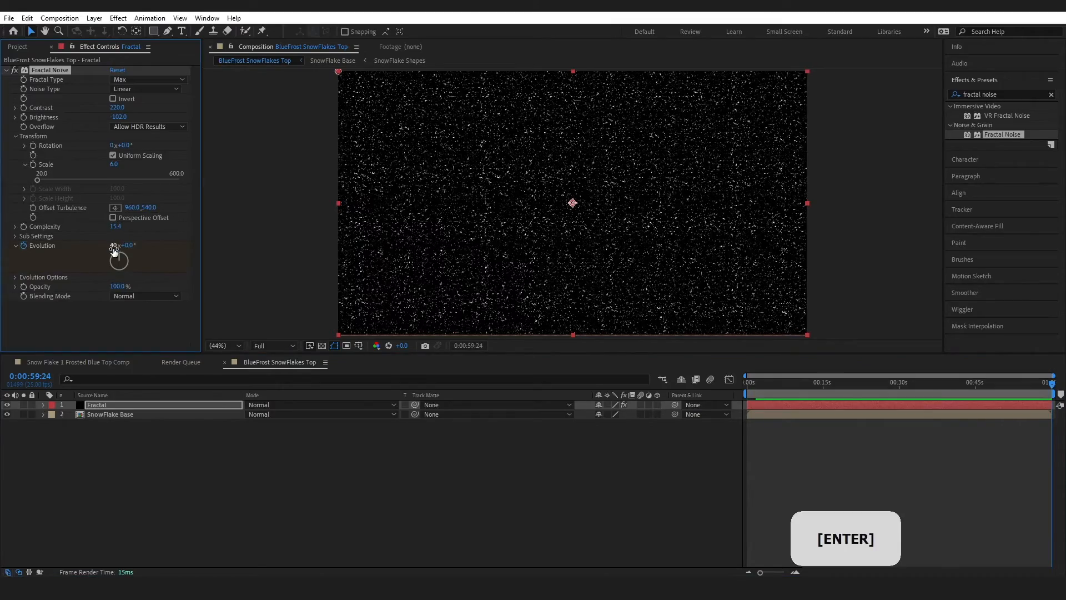
Preview the animated noise from the start and save the project.
{"action": "key", "text": "space"}
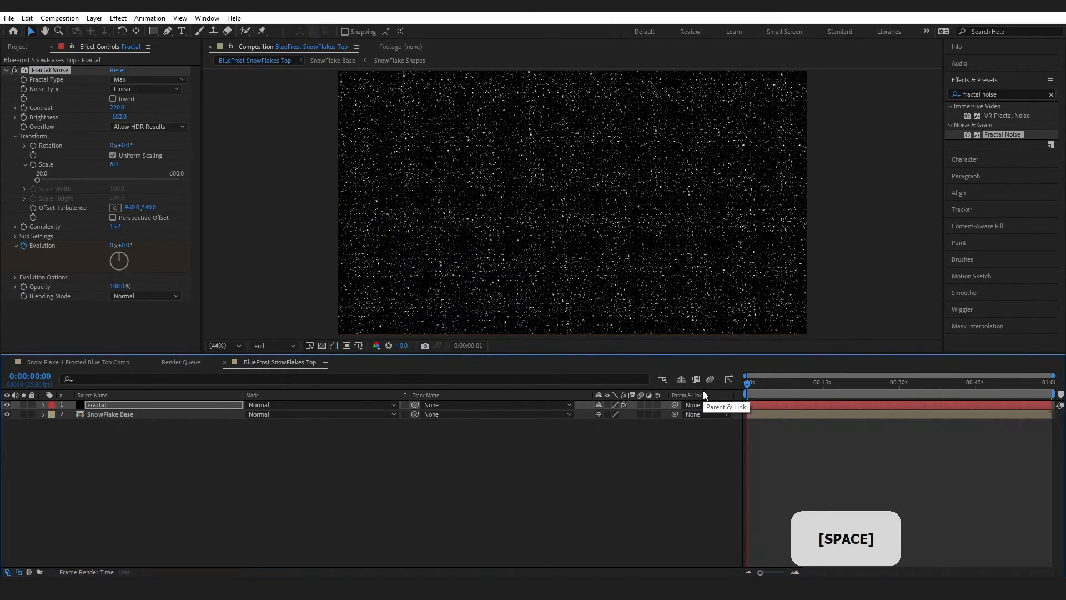
{"action": "key", "text": "space"}
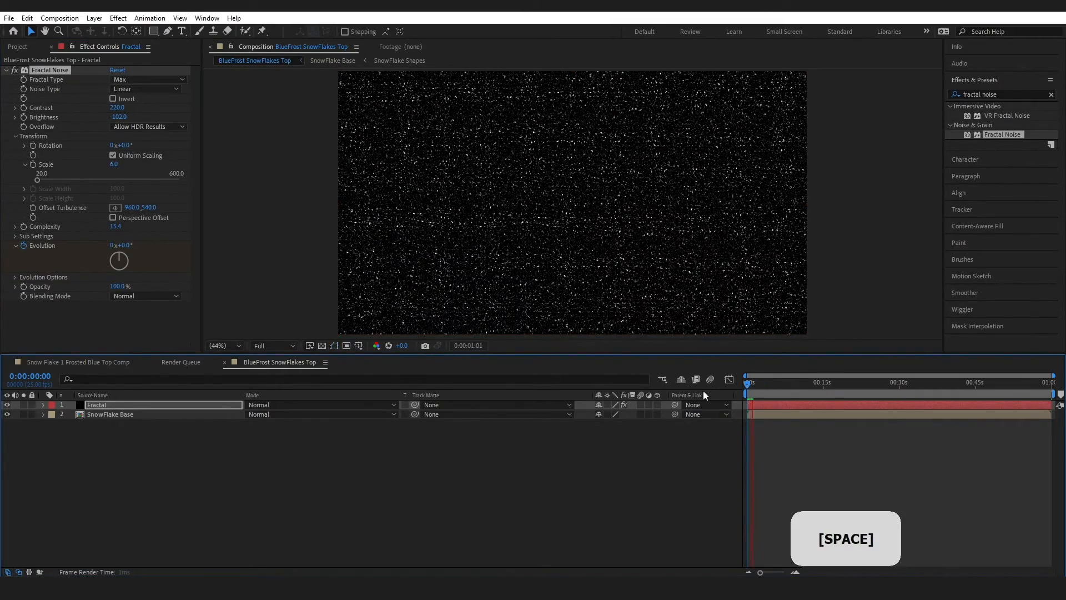
{"action": "key", "text": "ctrl+s"}
{"action": "left_click", "coordinate": [298, 464]}
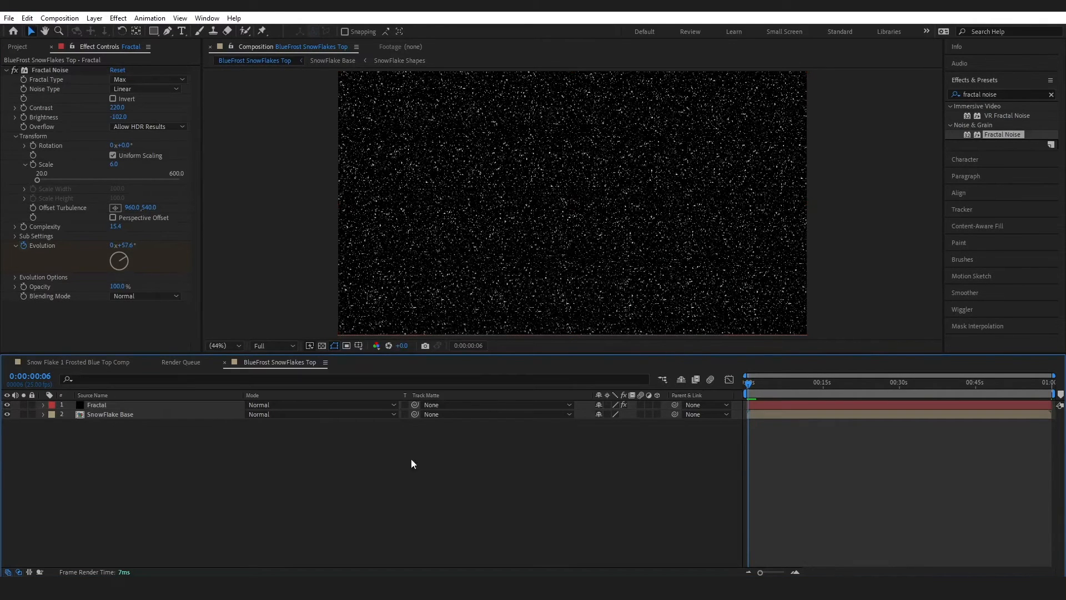
Use the Fractal layer as a luma track matte for the SnowFlake Base layer.
{"action": "left_click", "coordinate": [469, 414]}
{"action": "left_click", "coordinate": [469, 443]}
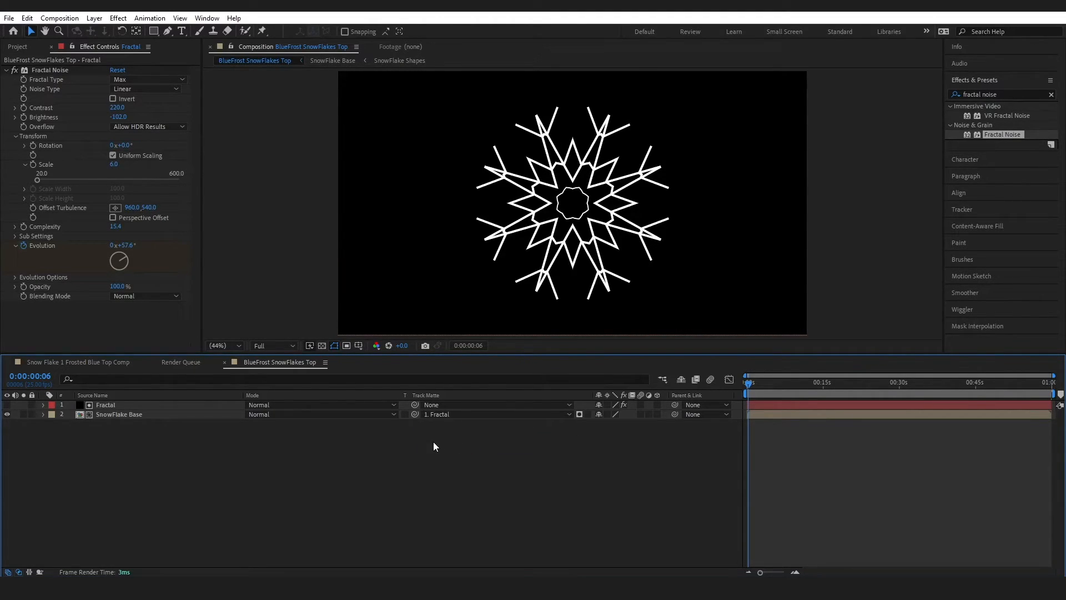
{"action": "left_click", "coordinate": [579, 414]}
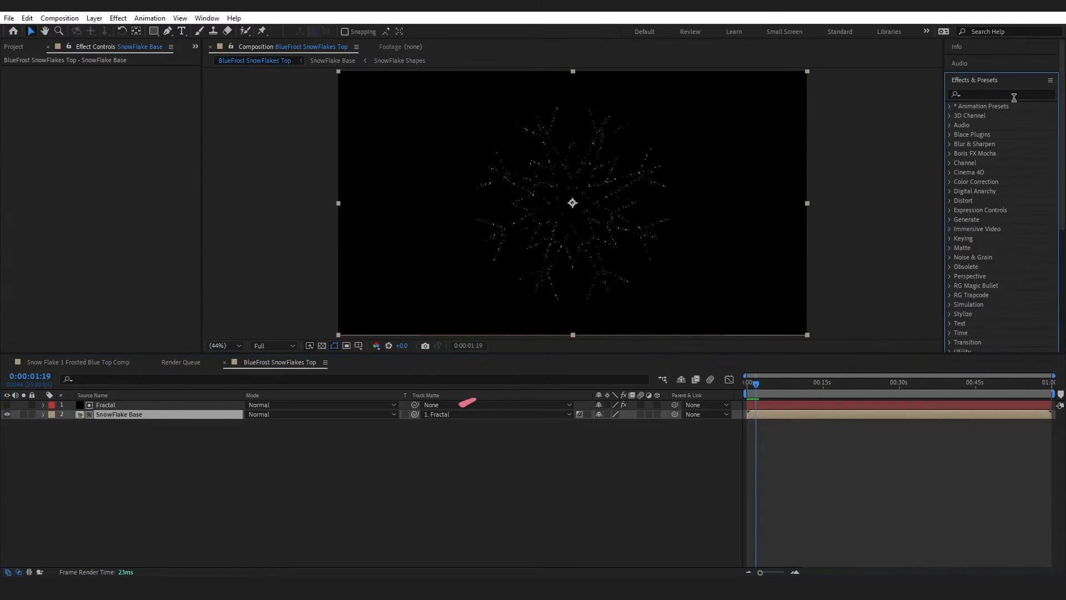
Apply a Fill effect to the SnowFlake Base layer and set its colour to blue 2D62EA.
{"action": "left_click", "coordinate": [983, 93]}
{"action": "type", "text": "fill"}
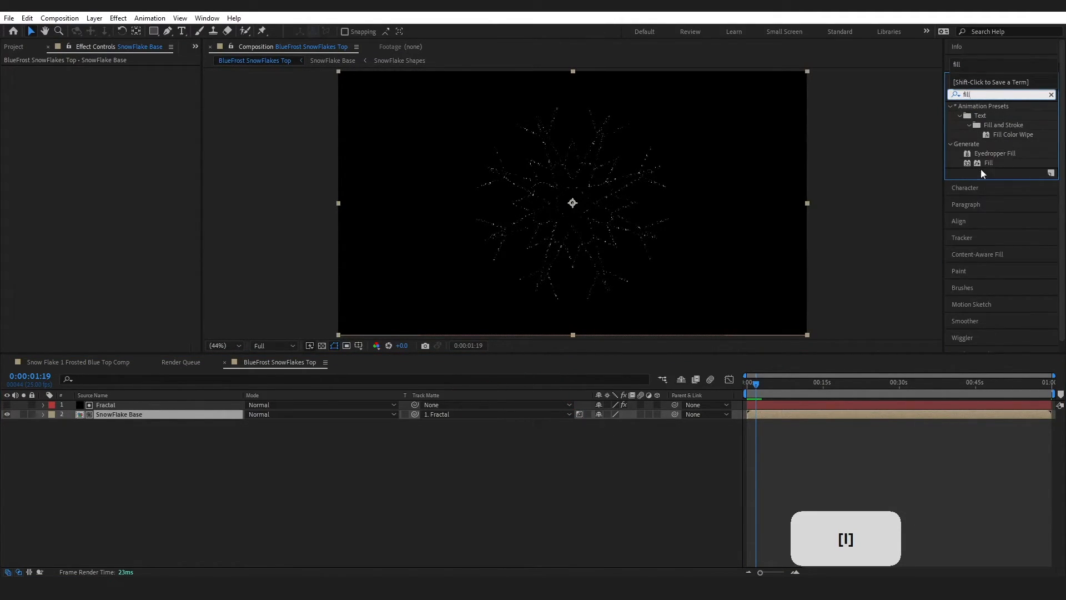
{"action": "left_click_drag", "start_coordinate": [988, 162], "coordinate": [162, 418]}
{"action": "left_click", "coordinate": [115, 100]}
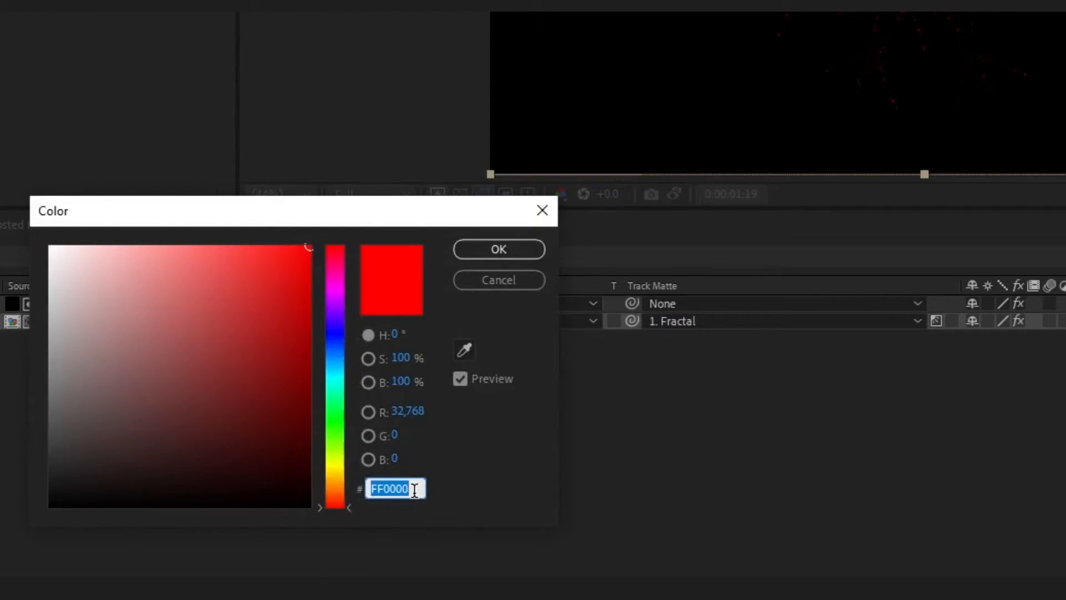
{"action": "type", "text": "2D62ea"}
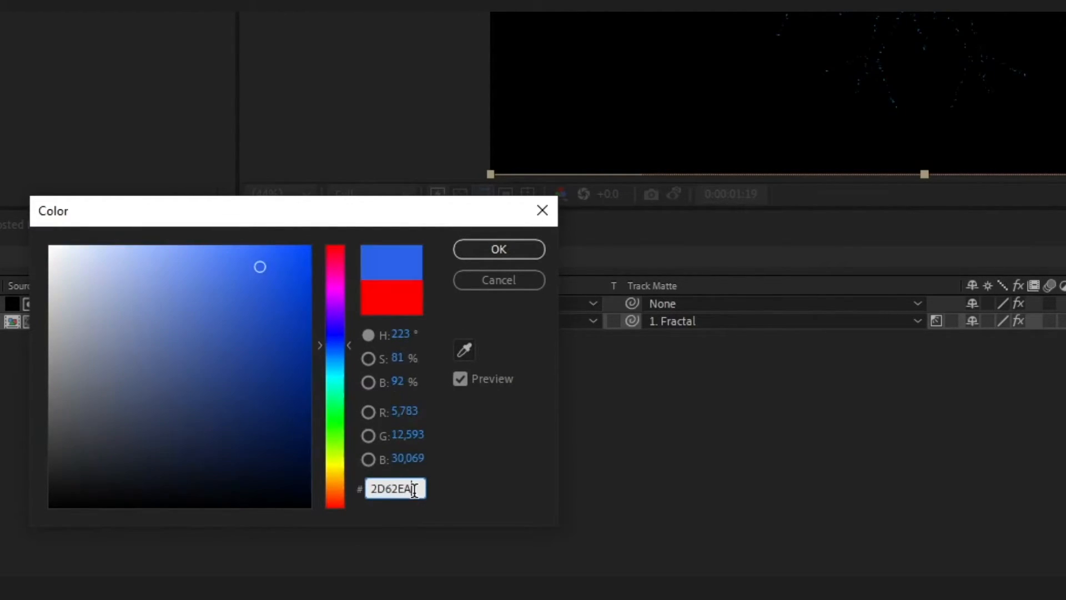
{"action": "left_click", "coordinate": [517, 249]}
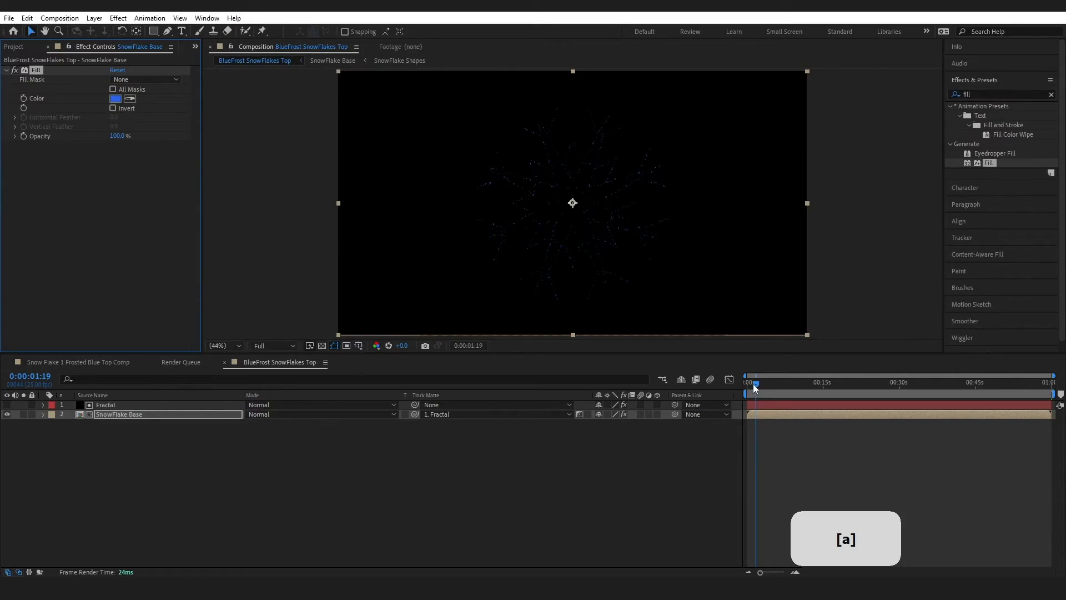
Return to the composition start, duplicate the SnowFlake Base layer and place the copy above the Fractal layer.
{"action": "left_click_drag", "start_coordinate": [755, 387], "coordinate": [727, 389]}
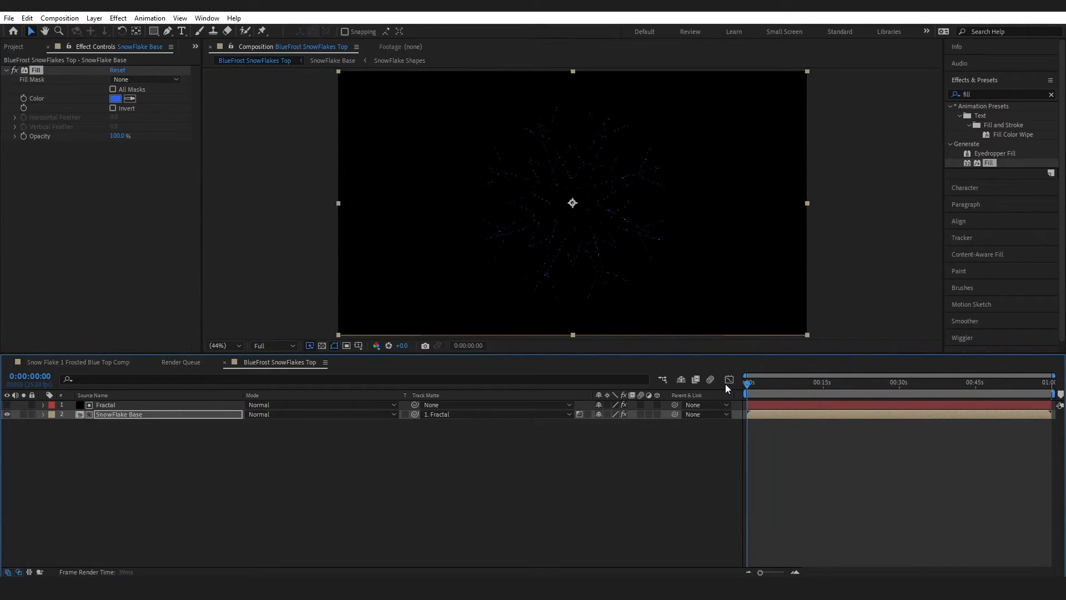
{"action": "left_click", "coordinate": [114, 428]}
{"action": "left_click", "coordinate": [119, 415]}
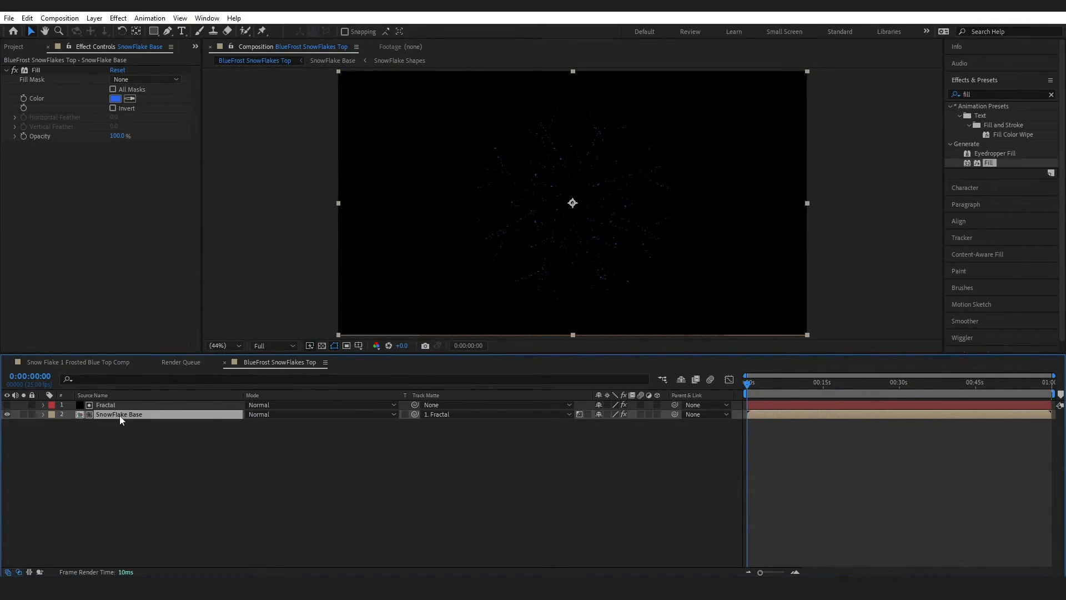
{"action": "key", "text": "ctrl+d"}
{"action": "left_click_drag", "start_coordinate": [119, 415], "coordinate": [122, 401]}
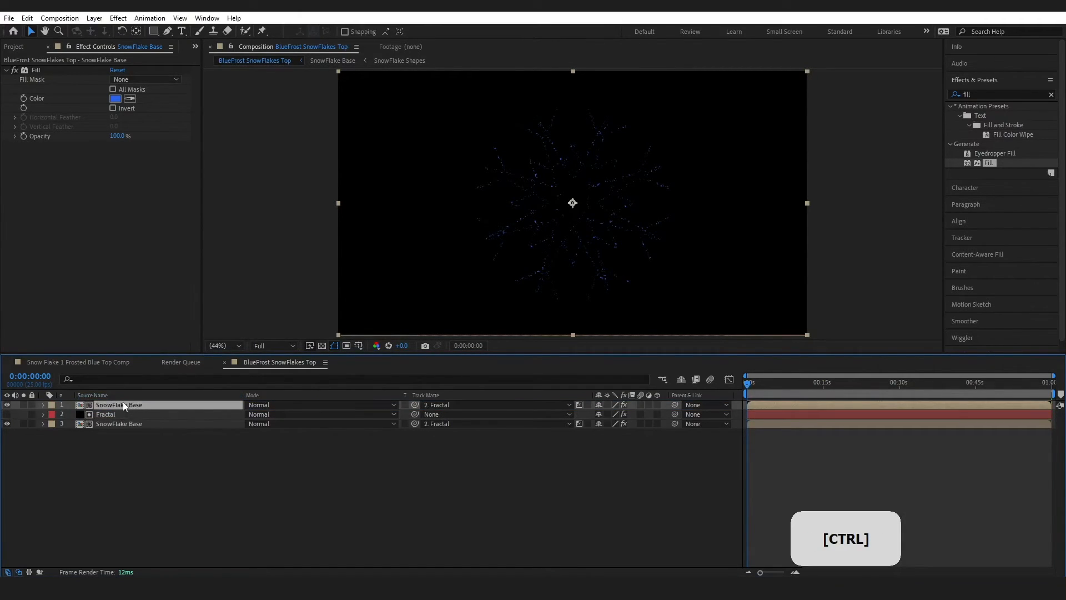
Set the upper SnowFlake Base layer's blending mode to Add and assign it as the Fractal layer's track matte.
{"action": "left_click", "coordinate": [281, 406]}
{"action": "left_click", "coordinate": [325, 207]}
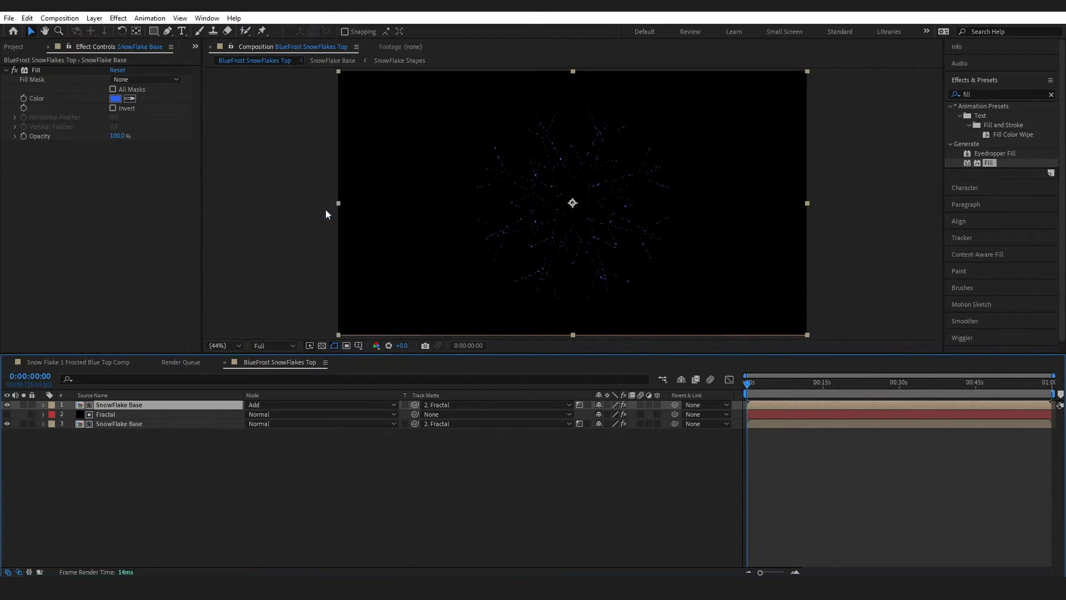
{"action": "left_click", "coordinate": [448, 407]}
{"action": "left_click", "coordinate": [447, 415]}
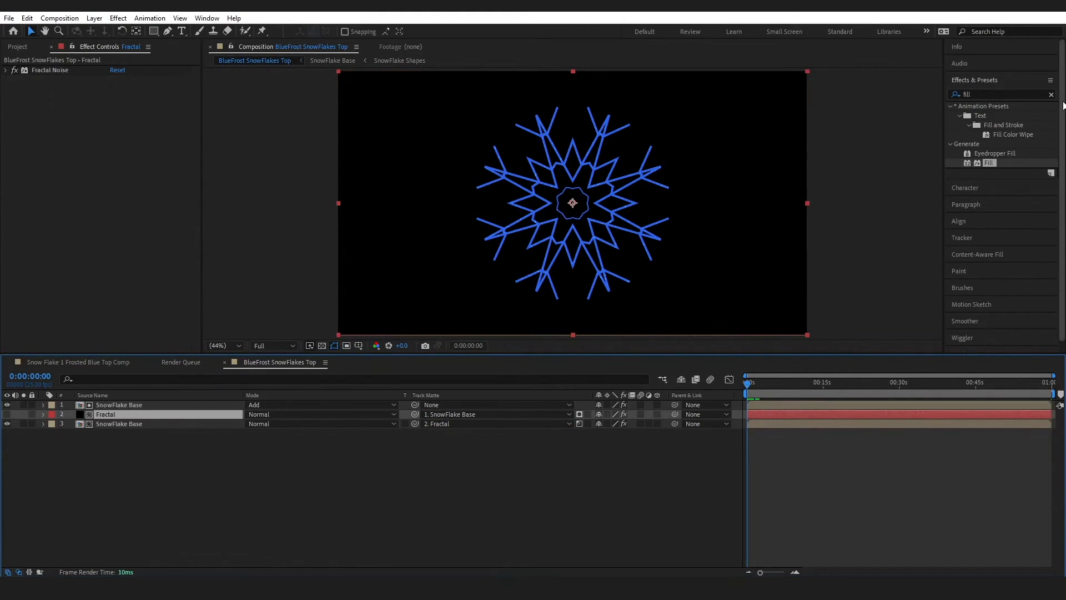
Apply the Stylize Glow effect to the Fractal layer with threshold 6.7%, radius 0 and intensity 50.
{"action": "left_click", "coordinate": [1051, 95]}
{"action": "left_click", "coordinate": [1011, 94]}
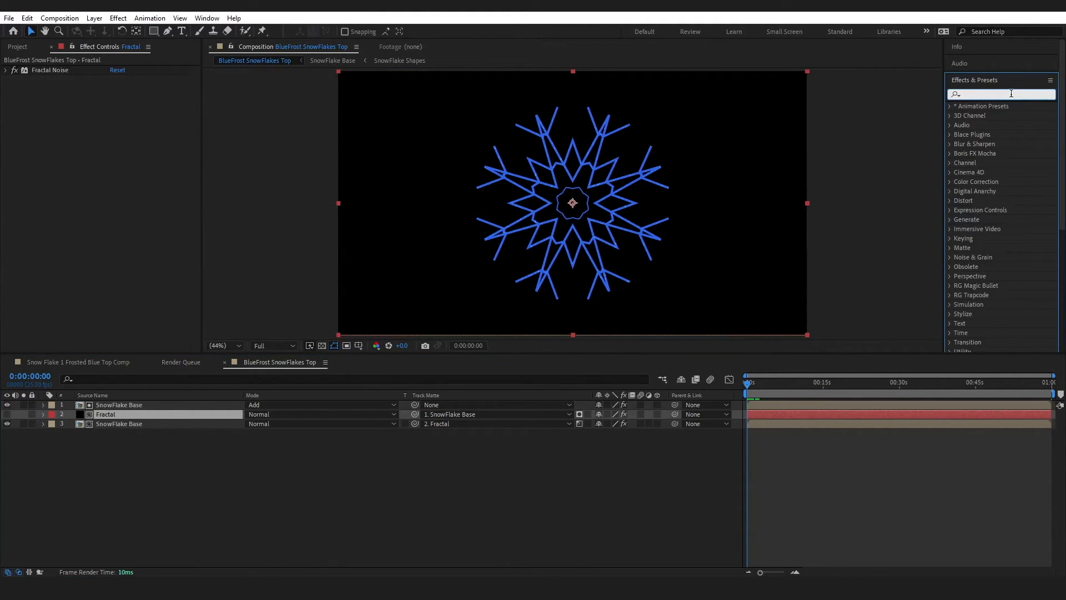
{"action": "type", "text": "glow"}
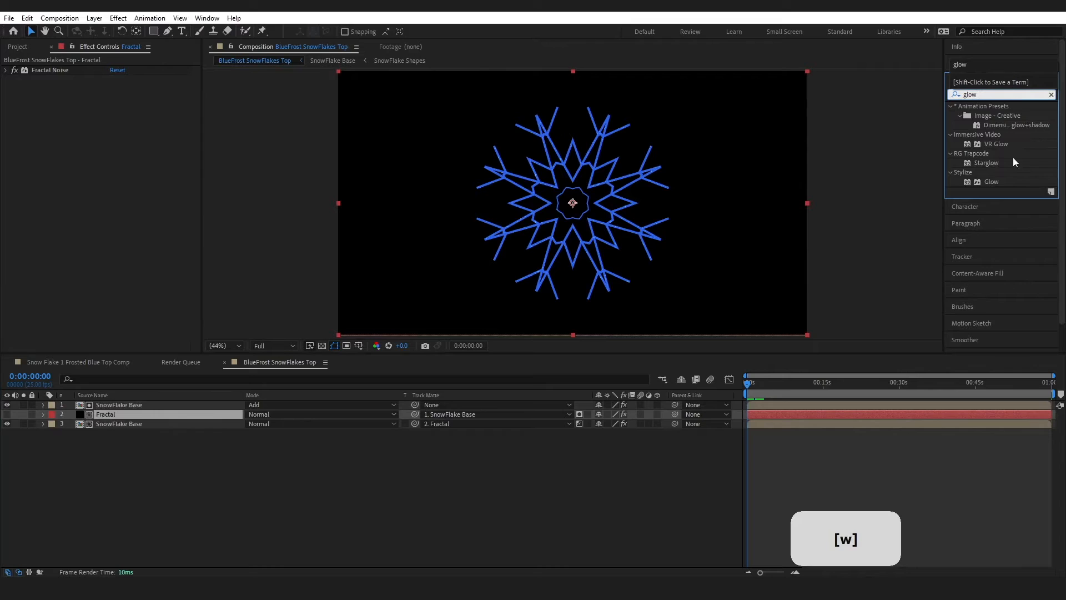
{"action": "left_click_drag", "start_coordinate": [985, 181], "coordinate": [117, 183]}
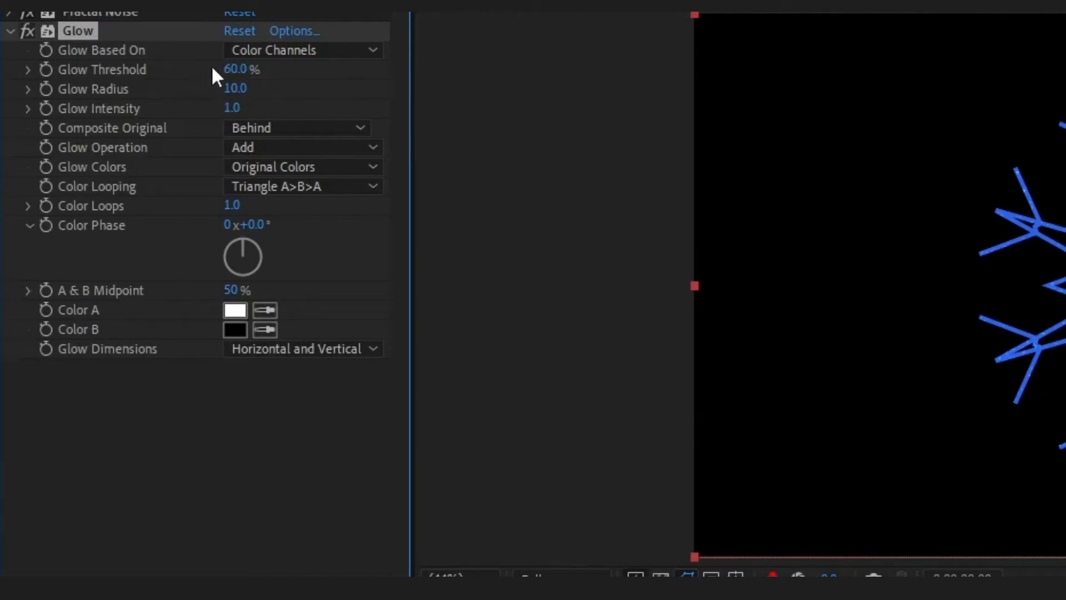
{"action": "left_click", "coordinate": [114, 98]}
{"action": "type", "text": "4.7"}
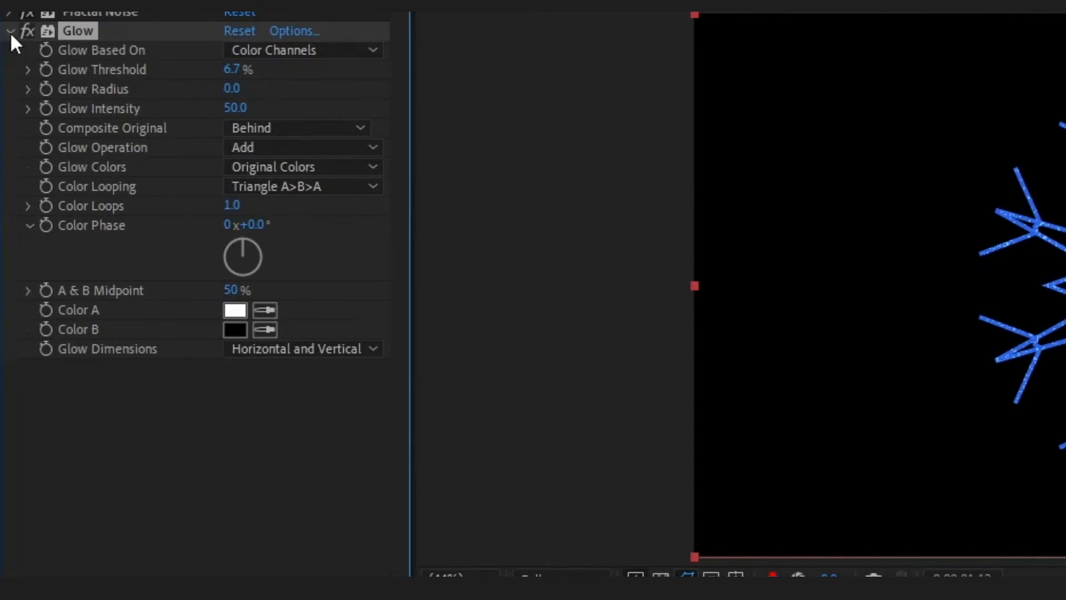
{"action": "left_click", "coordinate": [10, 32]}
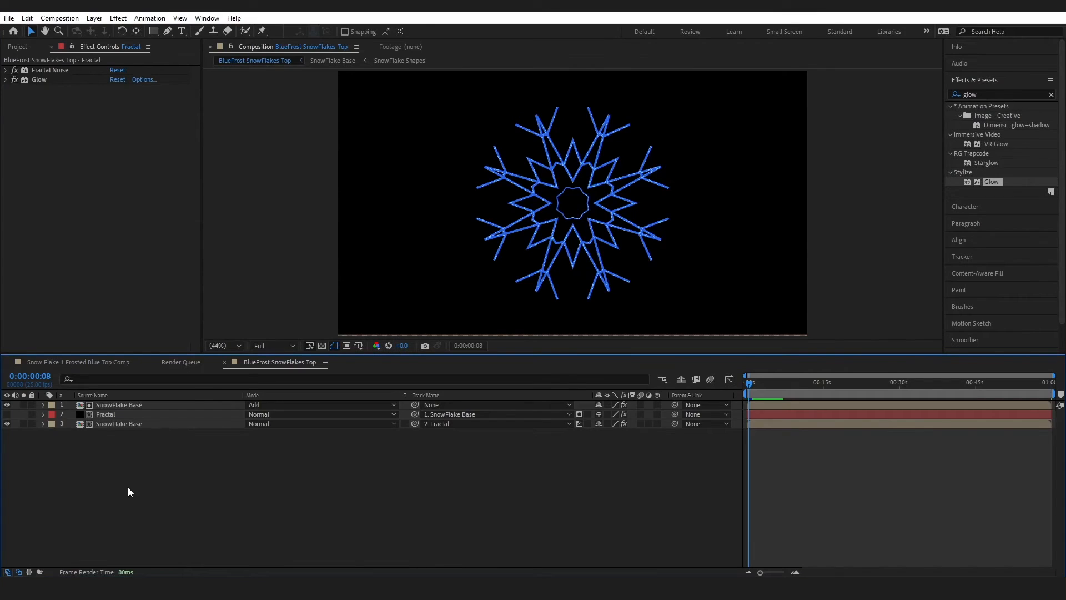
Pre-compose the Fractal layer and both SnowFlake Base layers into a new composition named SnowFlake Colour Sparkle Base.
{"action": "left_click_drag", "start_coordinate": [128, 489], "coordinate": [141, 404]}
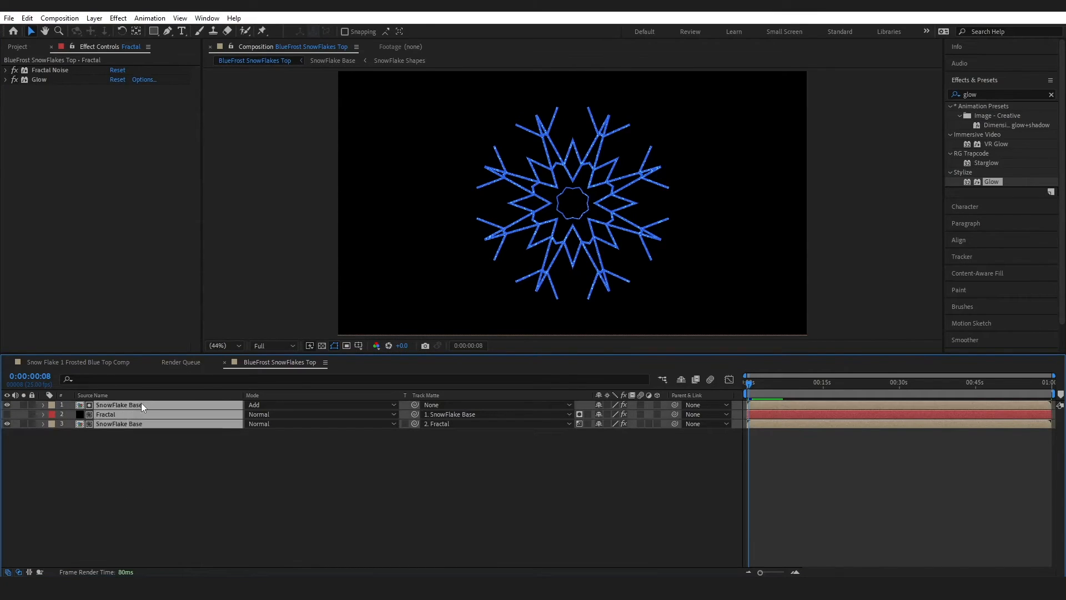
{"action": "right_click", "coordinate": [139, 406]}
{"action": "left_click", "coordinate": [176, 334]}
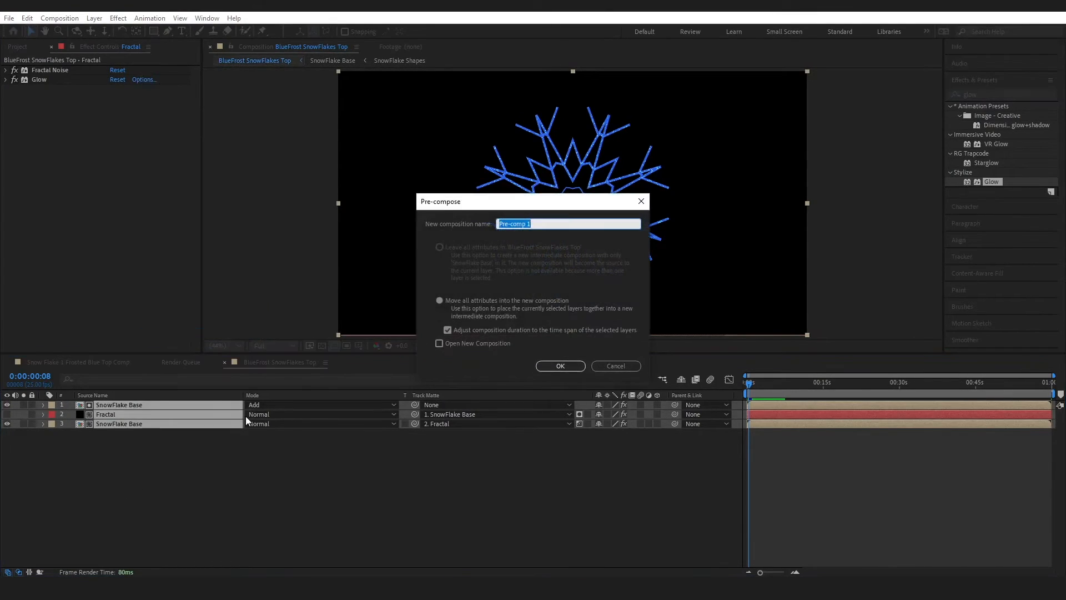
{"action": "type", "text": "Snoe"}
{"action": "key", "text": "BackSpace"}
{"action": "type", "text": "wFlake Colour Spart"}
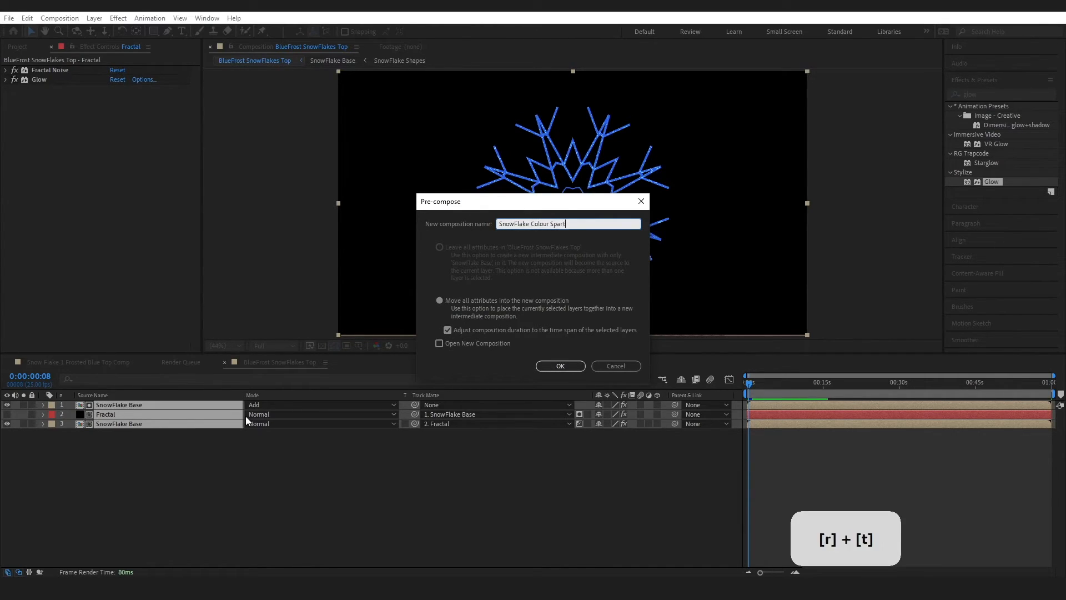
{"action": "key", "text": "BackSpace"}
{"action": "type", "text": "kle Base"}
{"action": "key", "text": "Return"}
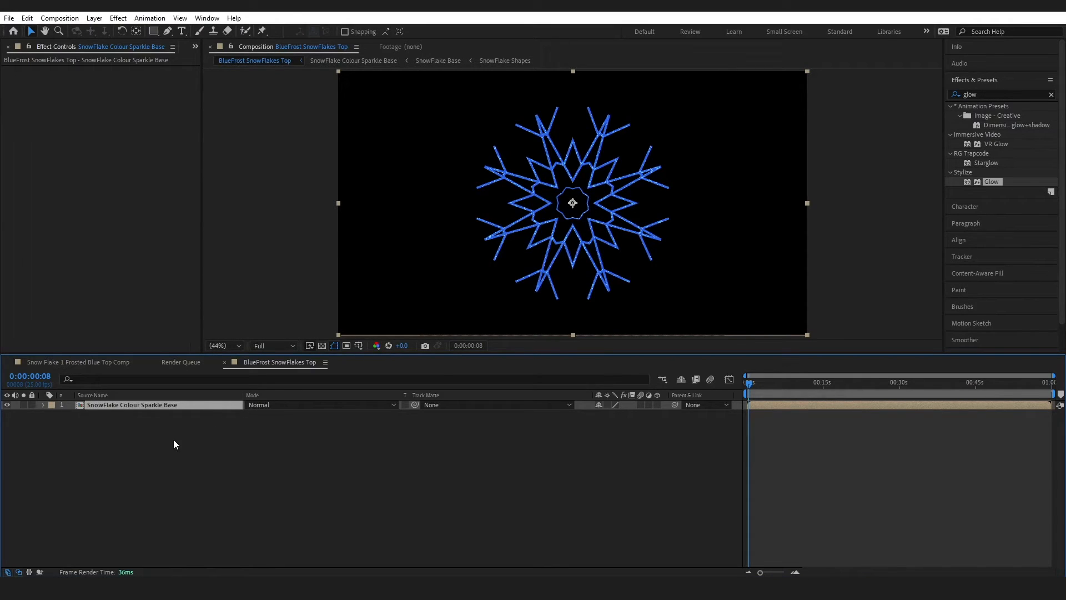
Create a black 1920 x 1080 px solid layer named BlueFrost Particles.
{"action": "left_click", "coordinate": [95, 18]}
{"action": "mouse_move", "coordinate": [100, 28]}
{"action": "left_click", "coordinate": [281, 40]}
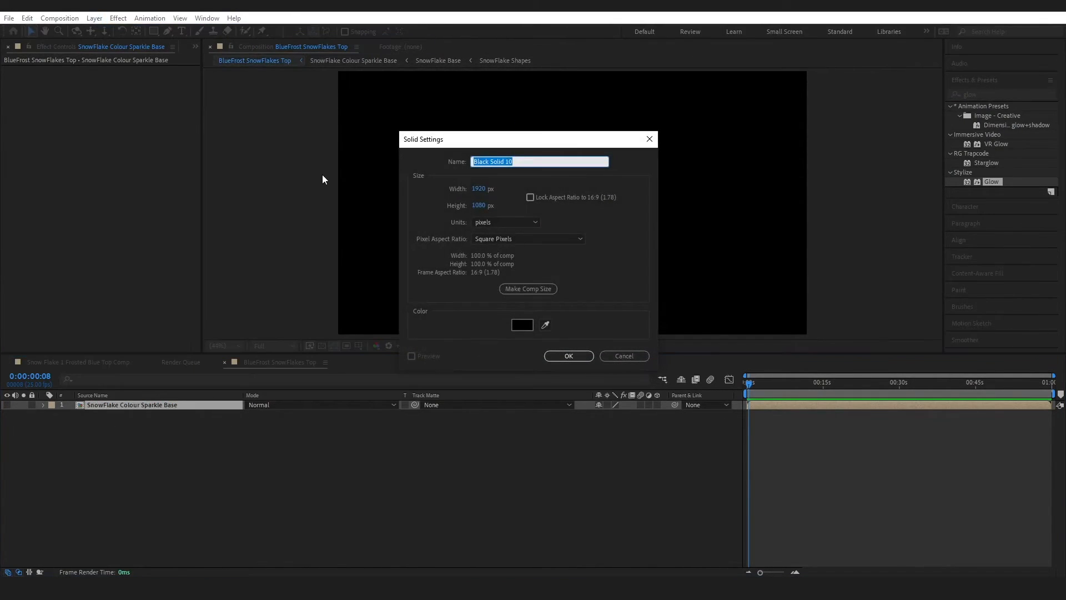
{"action": "type", "text": "BlueFrost Particles"}
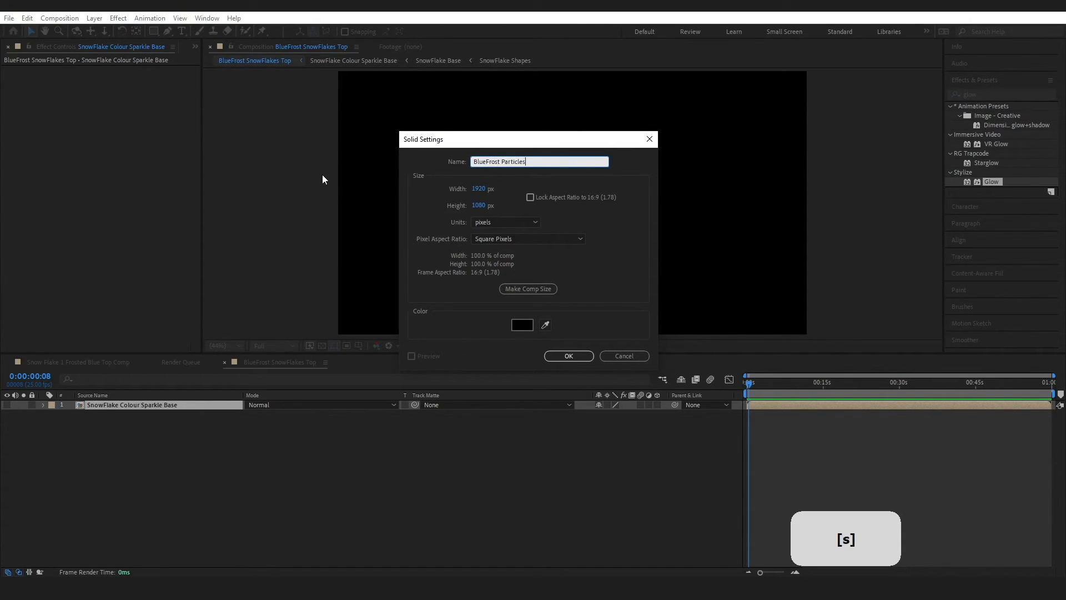
{"action": "left_click", "coordinate": [561, 356]}
Find the CC Particle World effect and apply it to the BlueFrost Particles layer.
{"action": "left_click", "coordinate": [987, 93]}
{"action": "type", "text": "cc "}
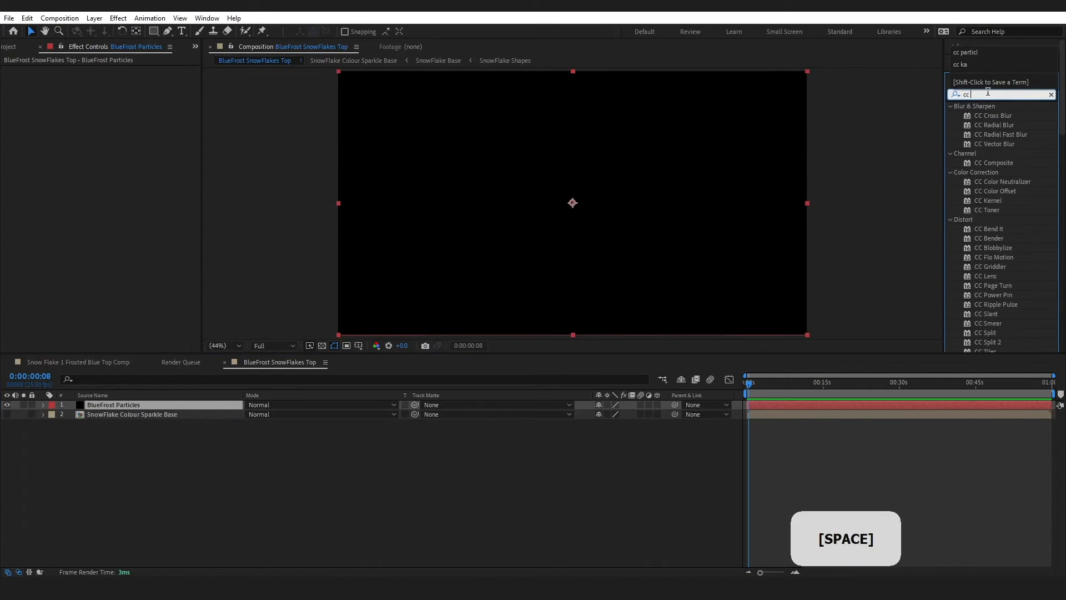
{"action": "type", "text": "part"}
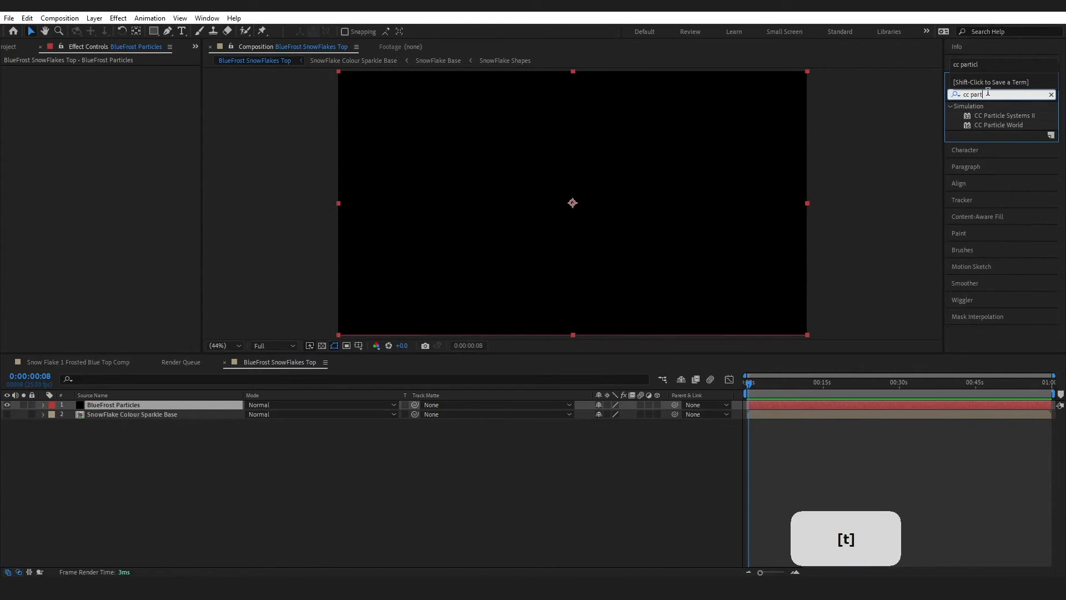
{"action": "left_click_drag", "start_coordinate": [1011, 126], "coordinate": [152, 403]}
Set the particle type to Textured Square with the SnowFlake Colour Sparkle Base layer as its texture layer.
{"action": "left_click", "coordinate": [15, 127]}
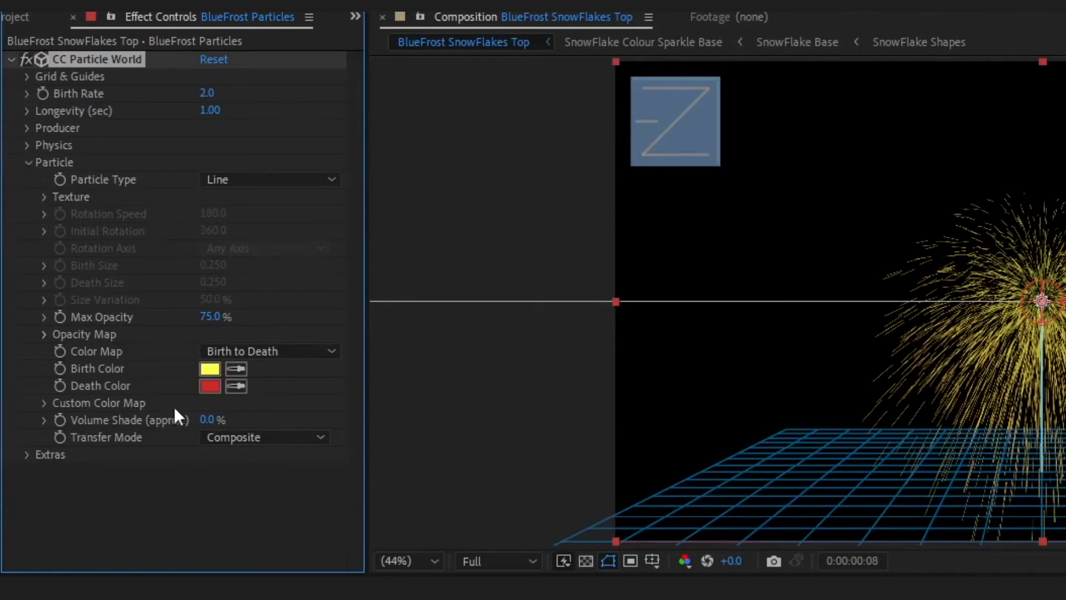
{"action": "left_click", "coordinate": [251, 180]}
{"action": "left_click", "coordinate": [266, 574]}
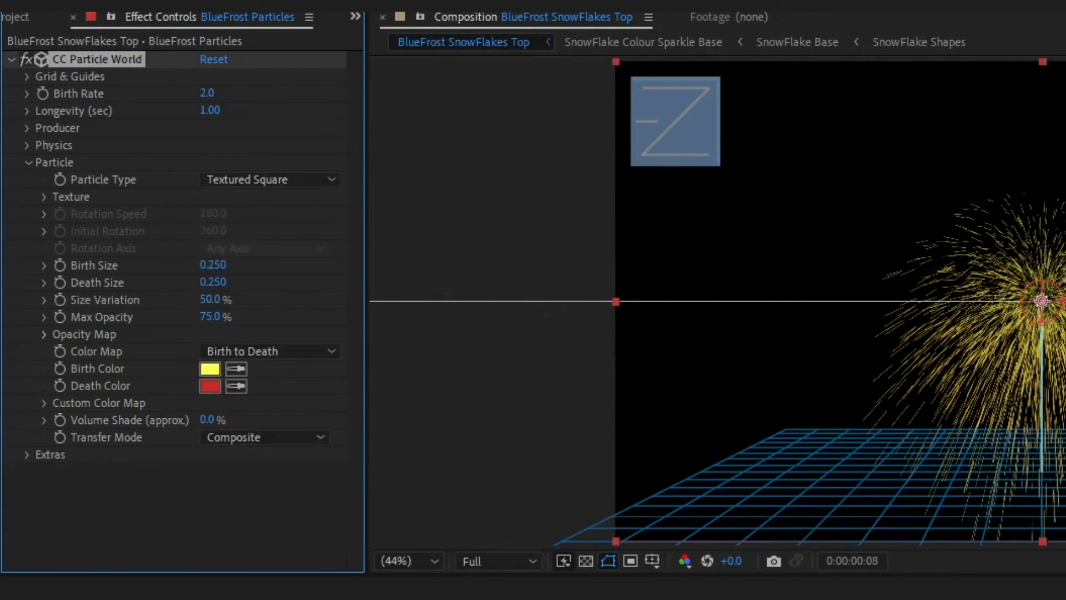
{"action": "left_click", "coordinate": [44, 196]}
{"action": "left_click", "coordinate": [221, 218]}
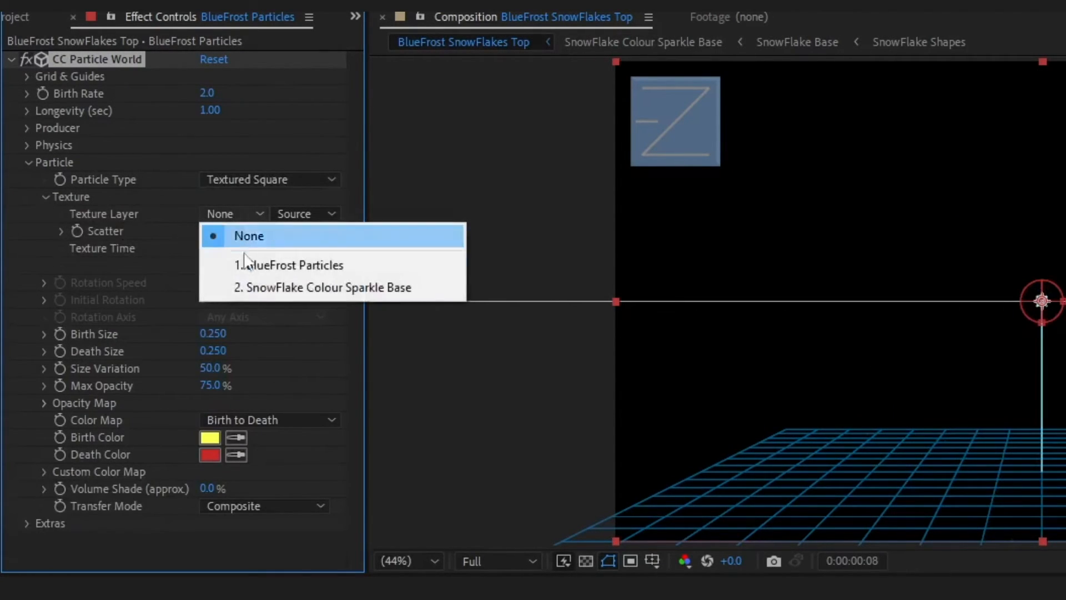
{"action": "left_click", "coordinate": [256, 289]}
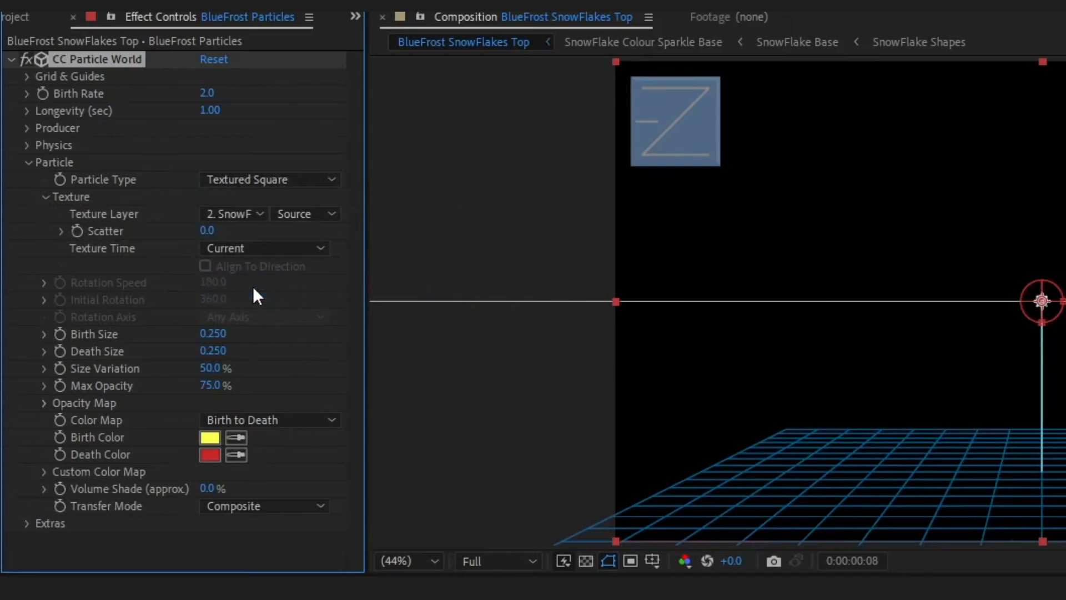
Set the particles' birth size and death size to 5, and size variation and max opacity to 100%.
{"action": "left_click", "coordinate": [204, 335]}
{"action": "type", "text": "5"}
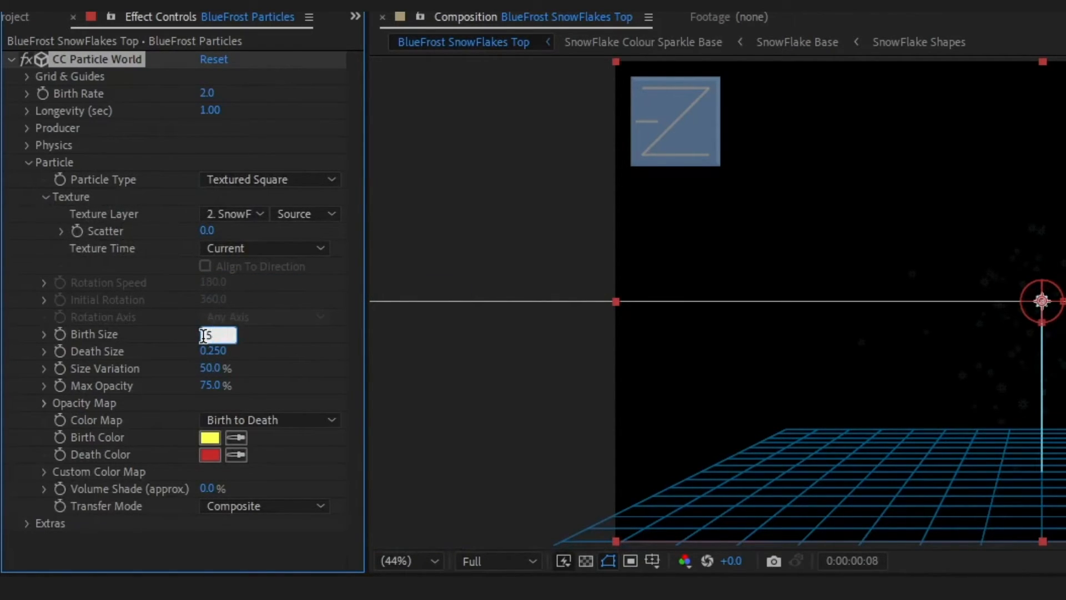
{"action": "key", "text": "Tab"}
{"action": "type", "text": "5"}
{"action": "left_click_drag", "start_coordinate": [219, 370], "coordinate": [424, 372]}
{"action": "left_click_drag", "start_coordinate": [221, 392], "coordinate": [435, 386]}
Change both the birth colour and the death colour of the particles to white.
{"action": "left_click", "coordinate": [211, 440]}
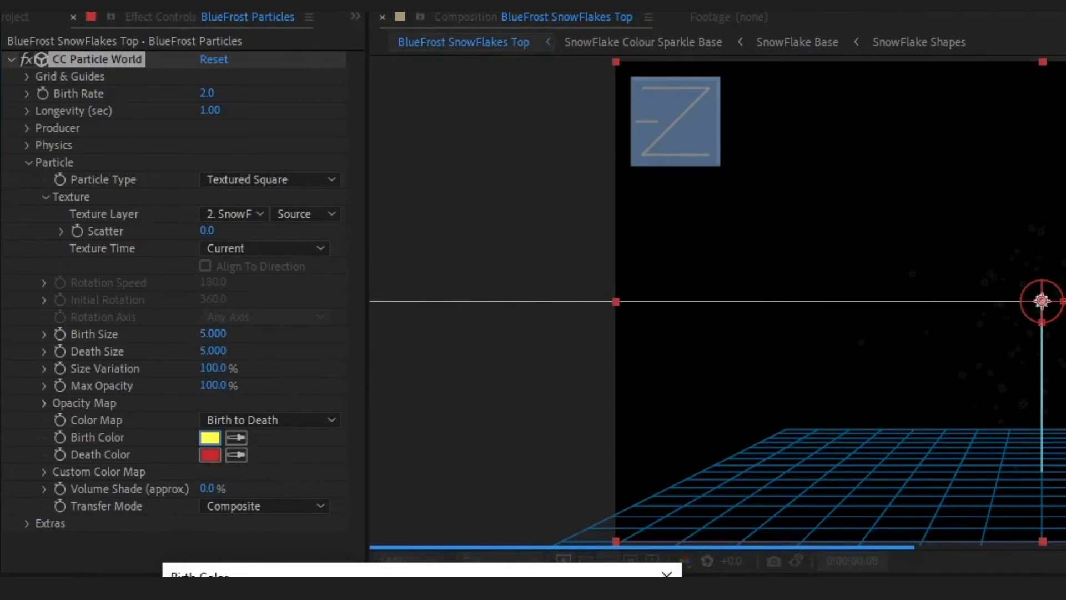
{"action": "left_click", "coordinate": [173, 594]}
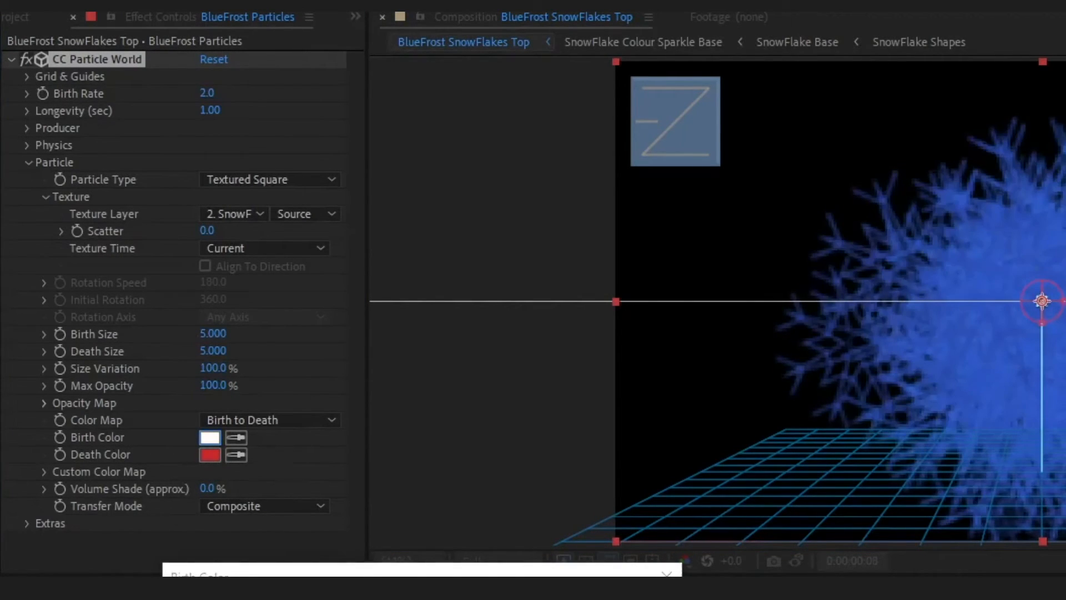
{"action": "left_click", "coordinate": [209, 454]}
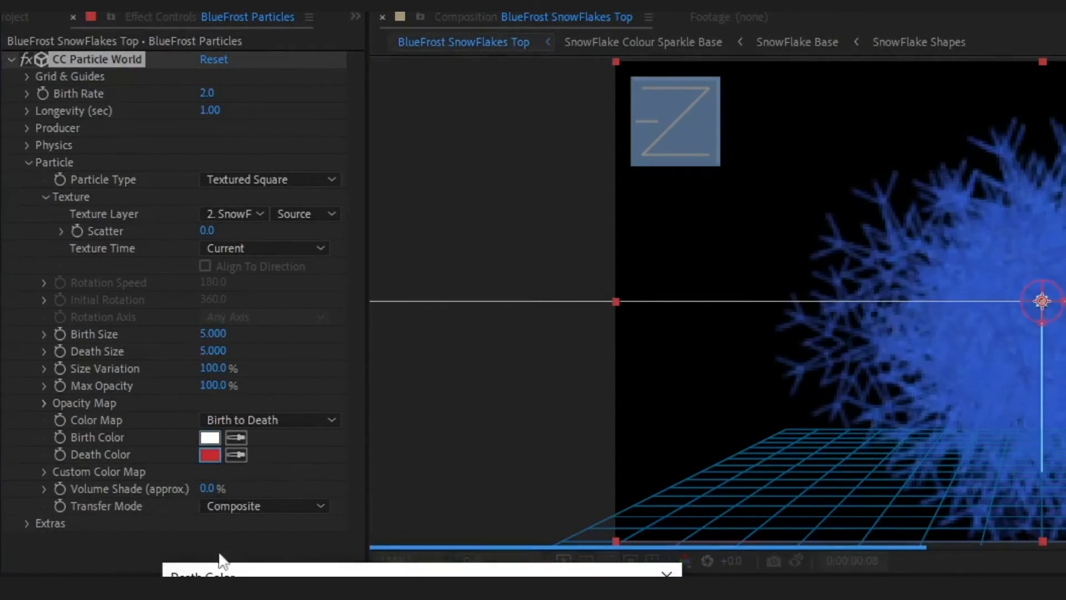
{"action": "key", "text": "Return"}
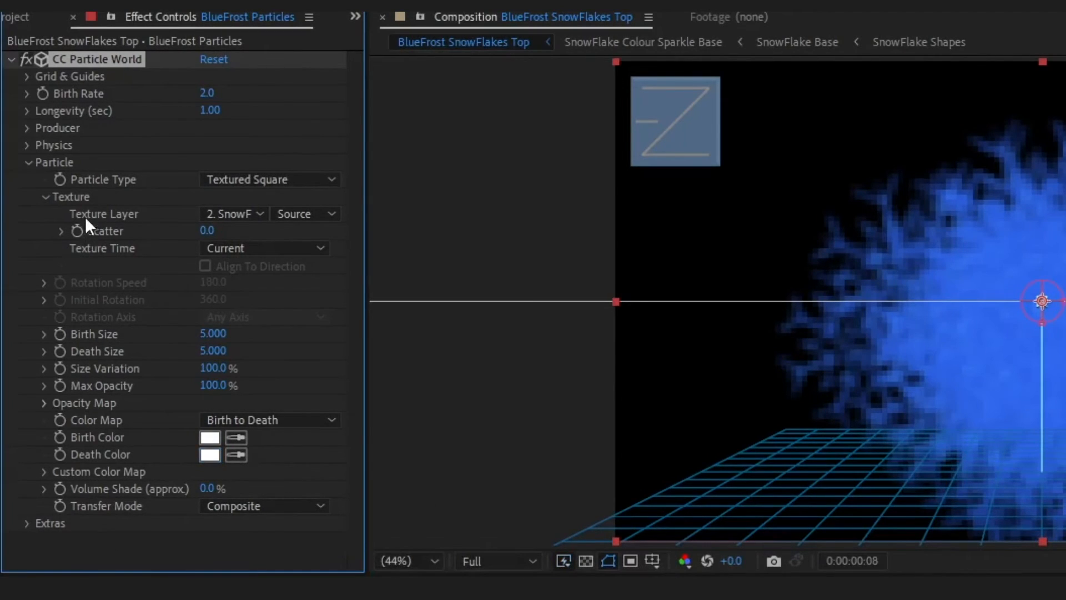
Set CC Particle World's birth rate to 0.1 and its longevity to 48 seconds.
{"action": "left_click", "coordinate": [28, 163]}
{"action": "left_click", "coordinate": [209, 93]}
{"action": "type", "text": "0.1"}
{"action": "key", "text": "Tab"}
{"action": "type", "text": "49"}
{"action": "key", "text": "Return"}
Set the producer's Radius X and Radius Y to 5.5 and Radius Z to 5.
{"action": "left_click", "coordinate": [222, 192]}
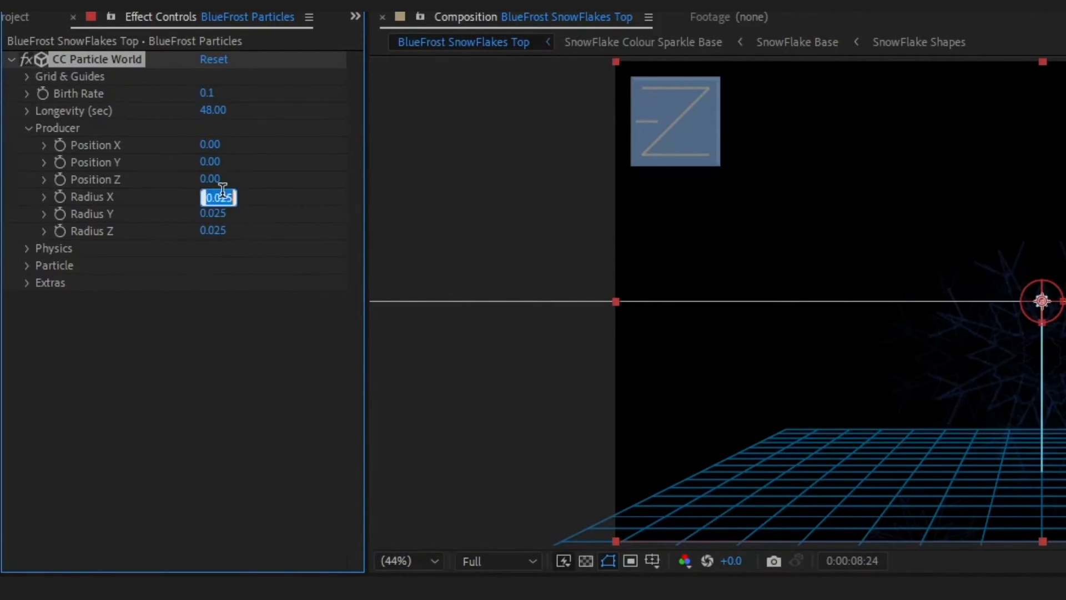
{"action": "type", "text": "5.5"}
{"action": "key", "text": "Tab"}
{"action": "type", "text": "5"}
{"action": "key", "text": "Tab"}
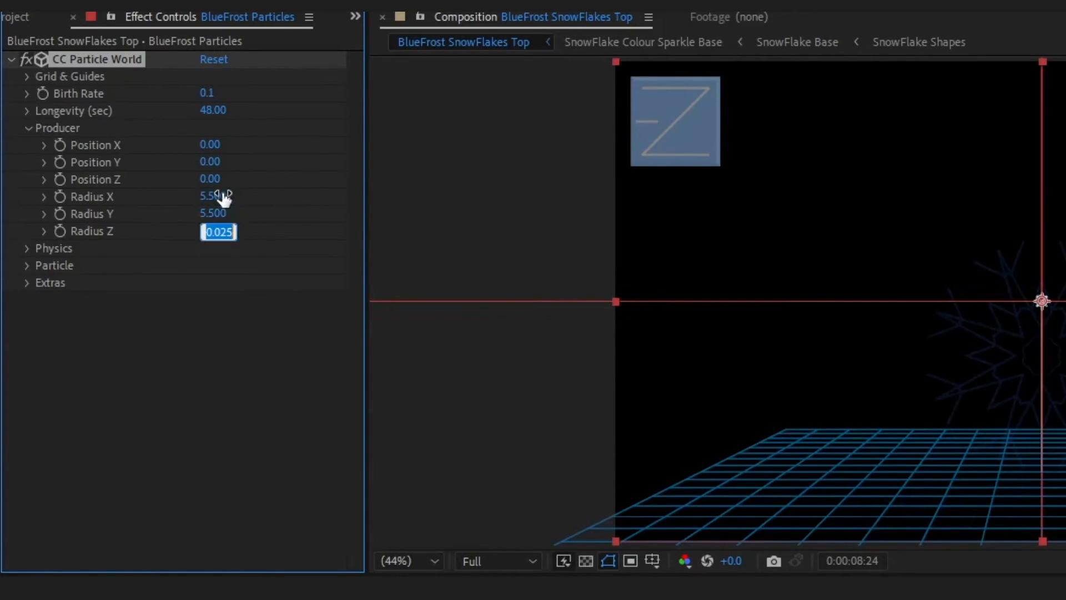
{"action": "type", "text": "5"}
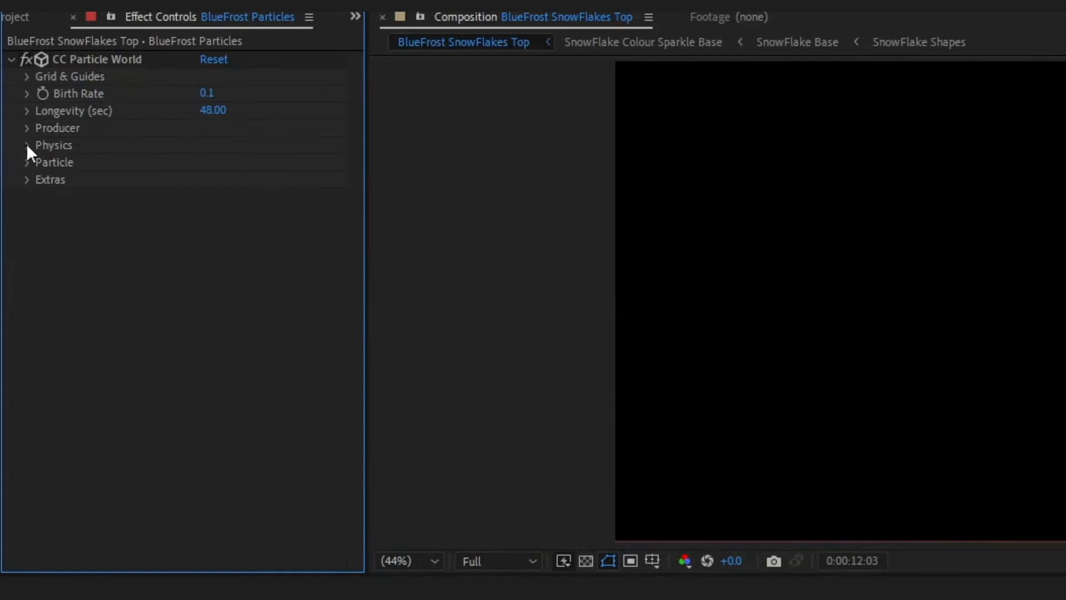
Set the particle physics animation to Twirly with a velocity of 29.
{"action": "left_click", "coordinate": [27, 145]}
{"action": "left_click", "coordinate": [320, 166]}
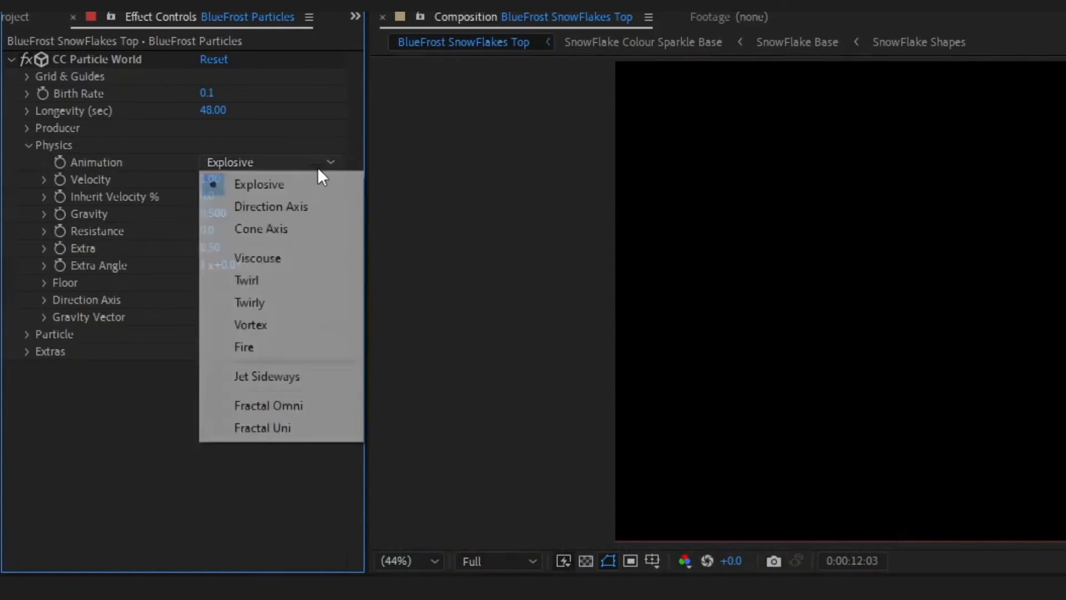
{"action": "left_click", "coordinate": [264, 304]}
{"action": "left_click", "coordinate": [212, 179]}
{"action": "type", "text": "2"}
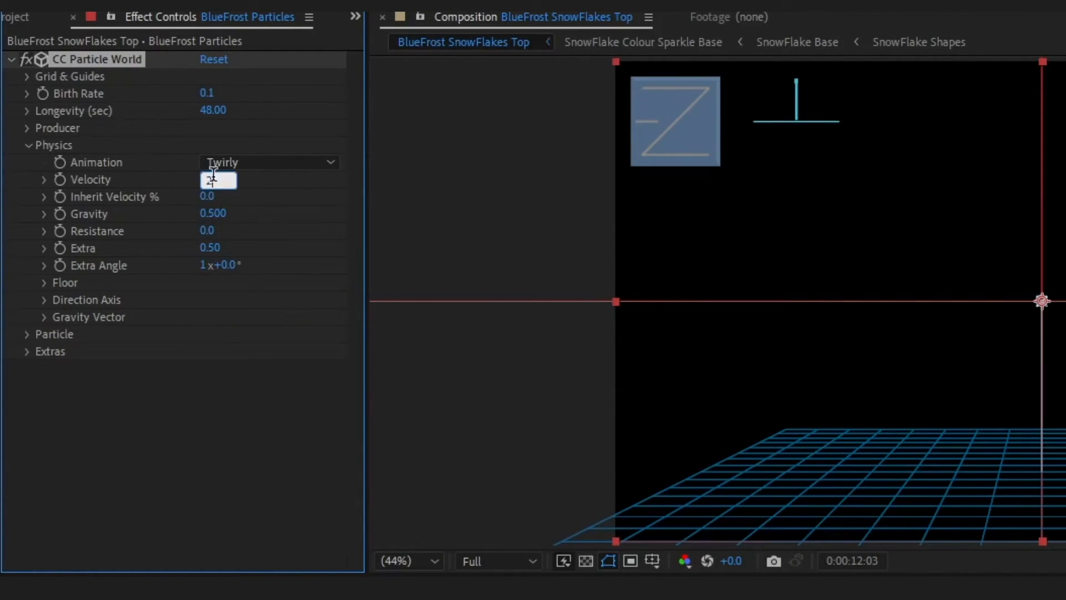
{"action": "type", "text": "9"}
{"action": "key", "text": "Return"}
Set the physics Inherit Velocity to 100%, Gravity to 5 and Resistance to 20.
{"action": "left_click", "coordinate": [208, 197]}
{"action": "type", "text": "100"}
{"action": "key", "text": "Return"}
{"action": "left_click", "coordinate": [217, 213]}
{"action": "type", "text": "5"}
{"action": "key", "text": "Return"}
{"action": "left_click", "coordinate": [210, 230]}
{"action": "type", "text": "20"}
{"action": "key", "text": "Return"}
Set the physics Extra value to 43 and Extra Angle to 2x+25°.
{"action": "left_click", "coordinate": [209, 246]}
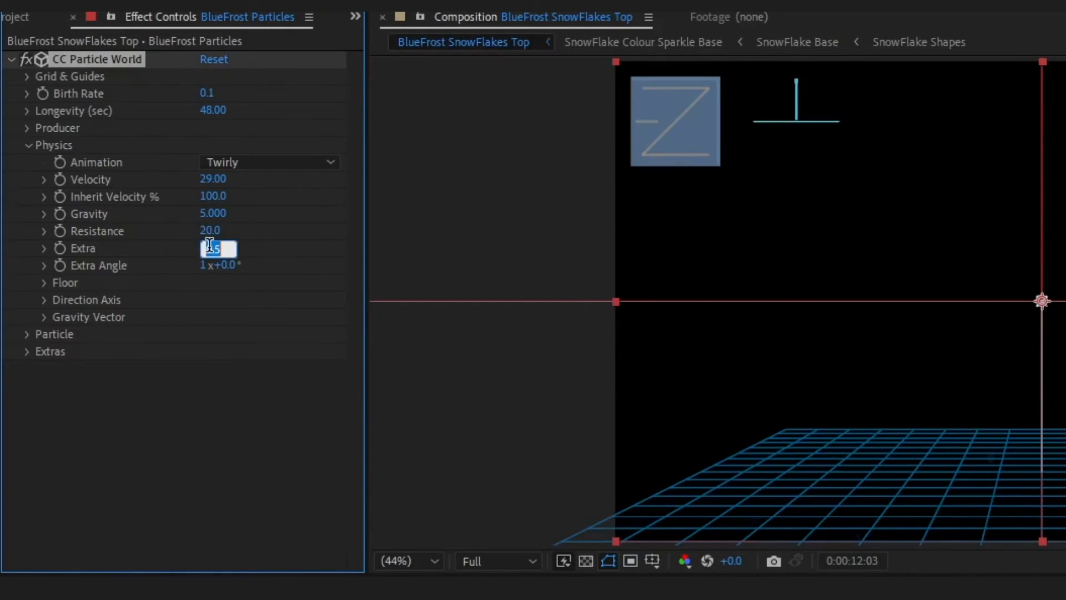
{"action": "key", "text": "Tab"}
{"action": "type", "text": "2"}
{"action": "key", "text": "Tab"}
{"action": "type", "text": "25"}
Set the physics Direction Axis to X -0.3, Y 0.48 and Z 0.2.
{"action": "left_click", "coordinate": [44, 300]}
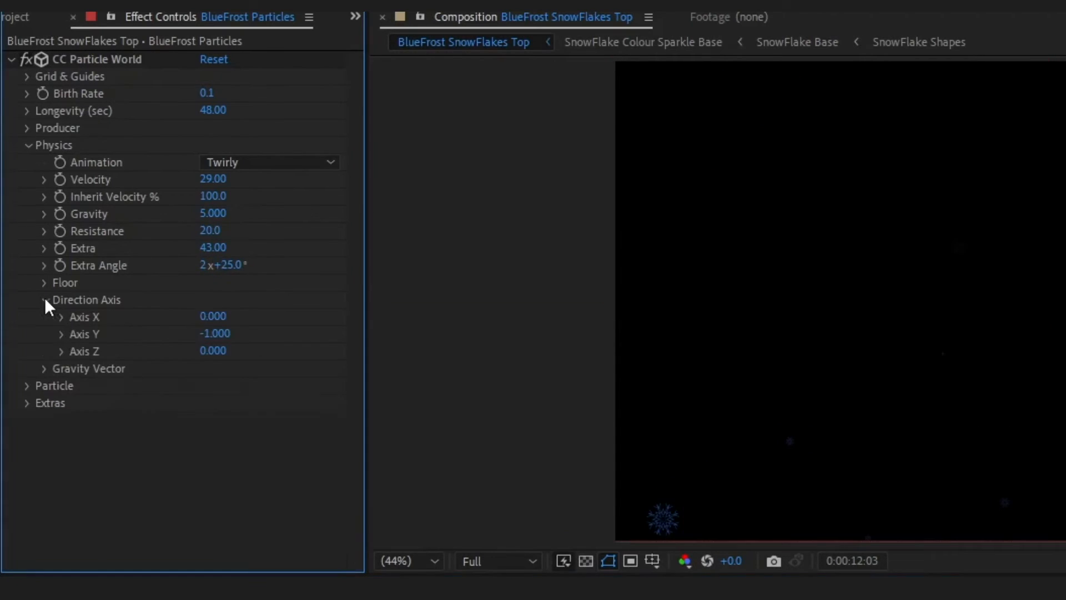
{"action": "left_click", "coordinate": [221, 317]}
{"action": "type", "text": "-0.3"}
{"action": "key", "text": "Tab"}
{"action": "type", "text": "0.4"}
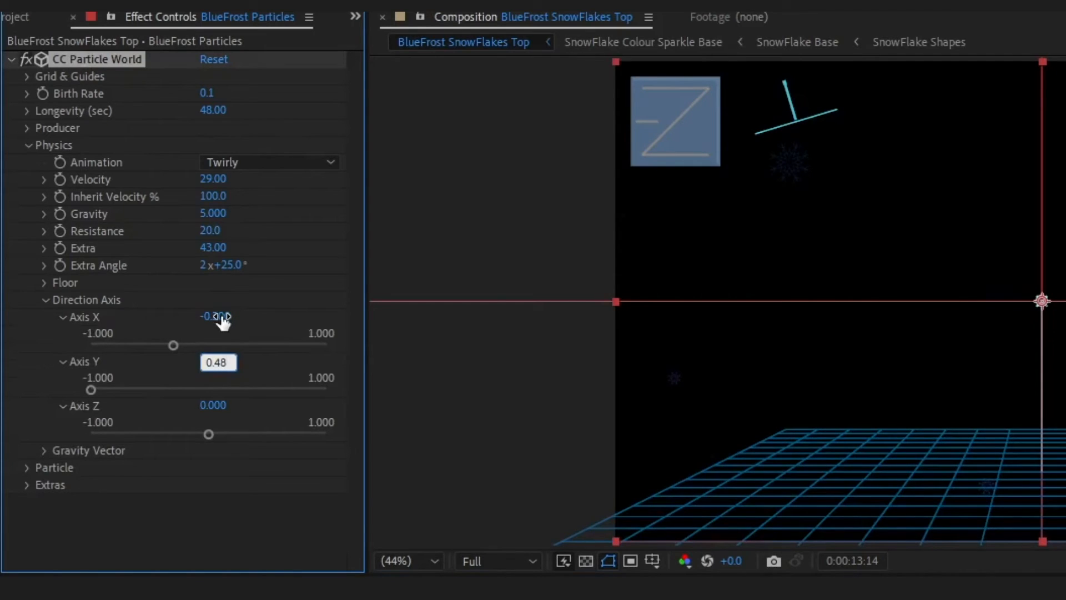
{"action": "type", "text": "8"}
{"action": "key", "text": "Tab"}
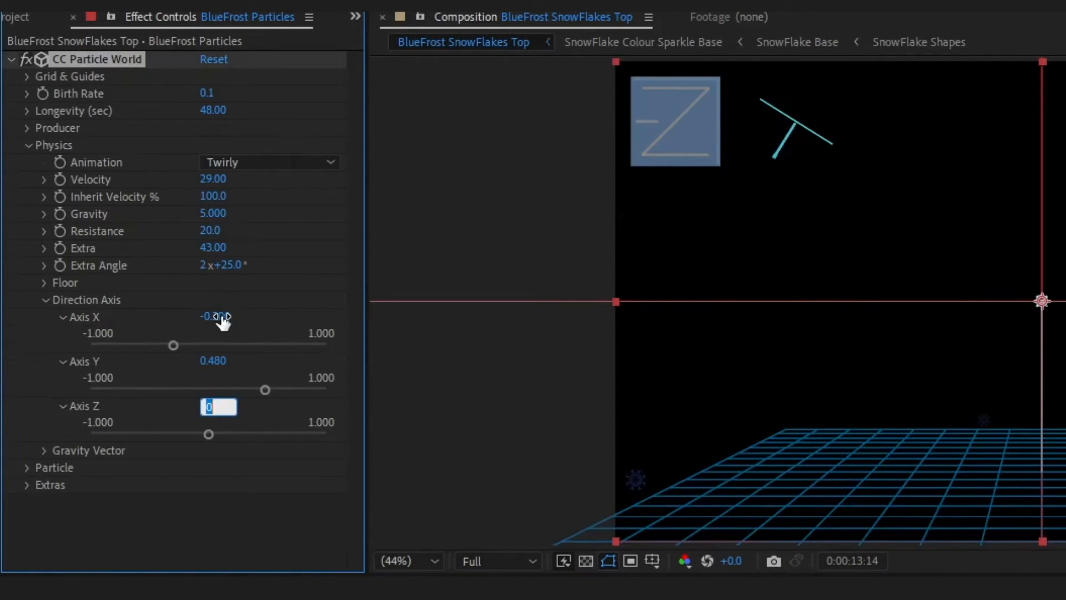
{"action": "type", "text": "0.2"}
{"action": "key", "text": "Return"}
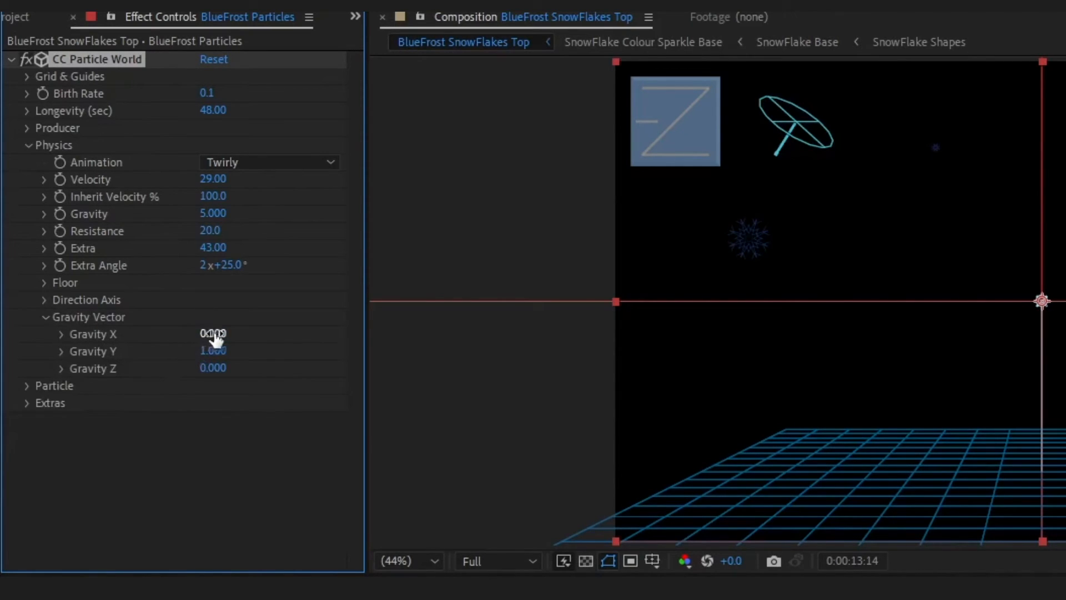
Set the Gravity Vector's Gravity X to -1 and Gravity Y to -0.14, and preview the particle motion.
{"action": "left_click_drag", "start_coordinate": [214, 335], "coordinate": [4, 353]}
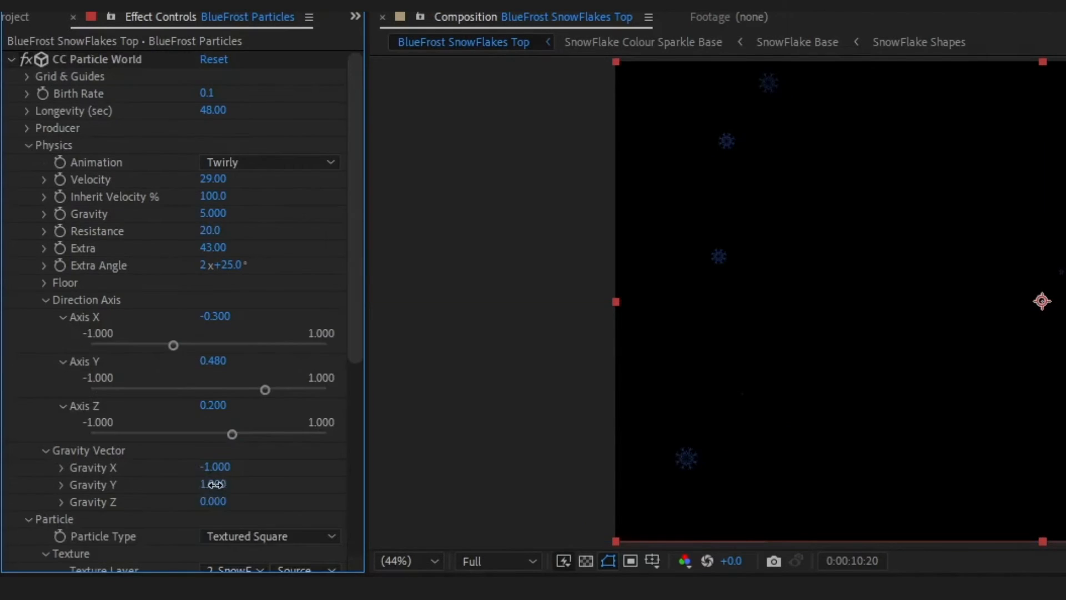
{"action": "left_click_drag", "start_coordinate": [215, 484], "coordinate": [121, 505]}
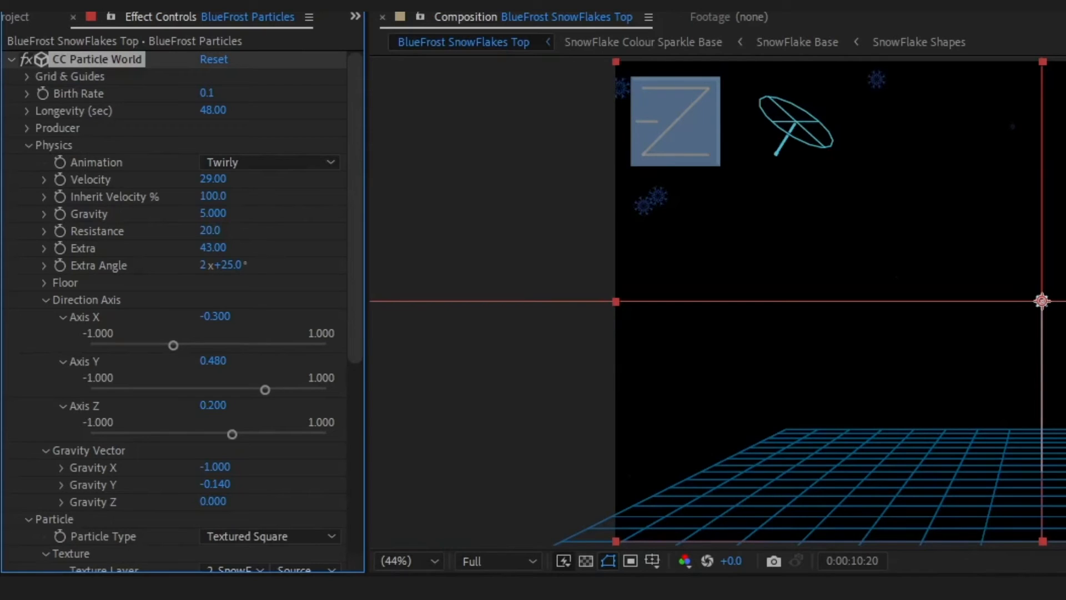
{"action": "key", "text": "space"}
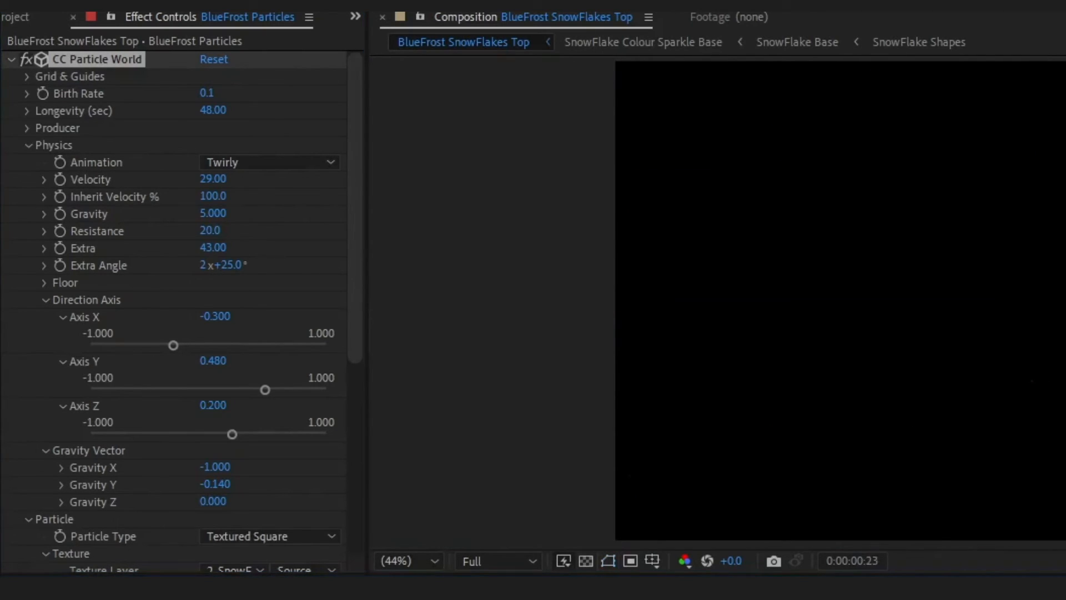
Set the particles' birth size and death size to 12.
{"action": "left_click", "coordinate": [213, 333]}
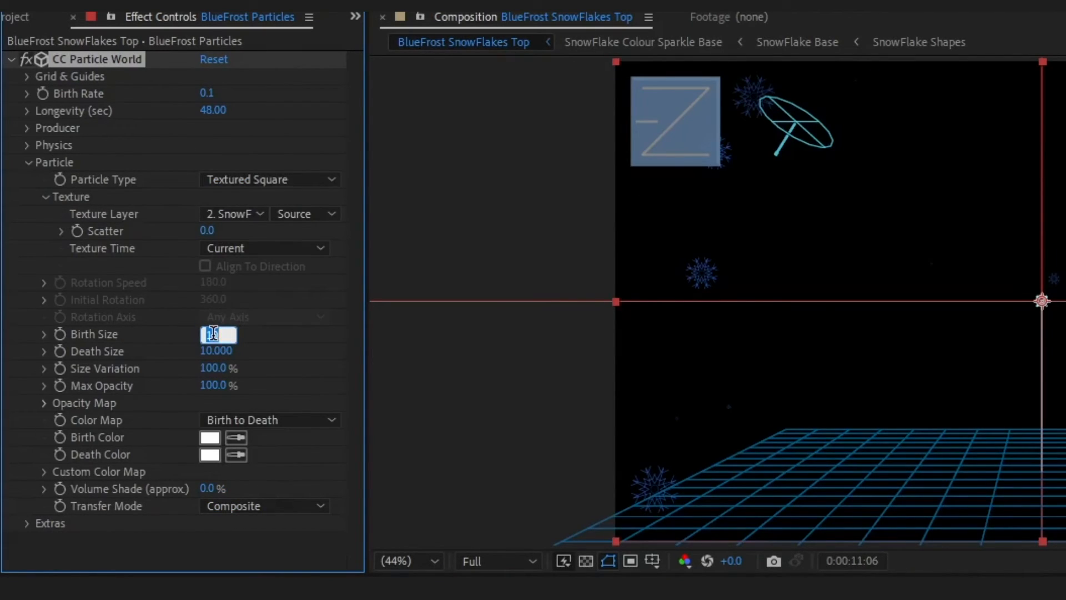
{"action": "type", "text": "12"}
{"action": "key", "text": "Tab"}
{"action": "type", "text": "0.12"}
{"action": "key", "text": "BackSpace"}
{"action": "key", "text": "BackSpace"}
{"action": "key", "text": "BackSpace"}
{"action": "key", "text": "BackSpace"}
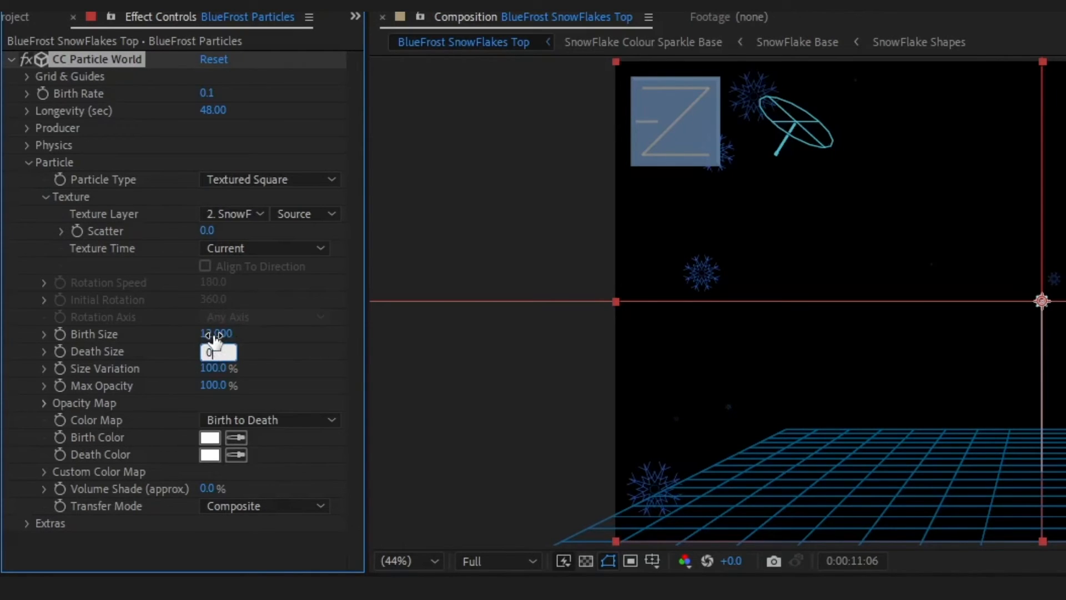
{"action": "type", "text": "12"}
{"action": "key", "text": "Return"}
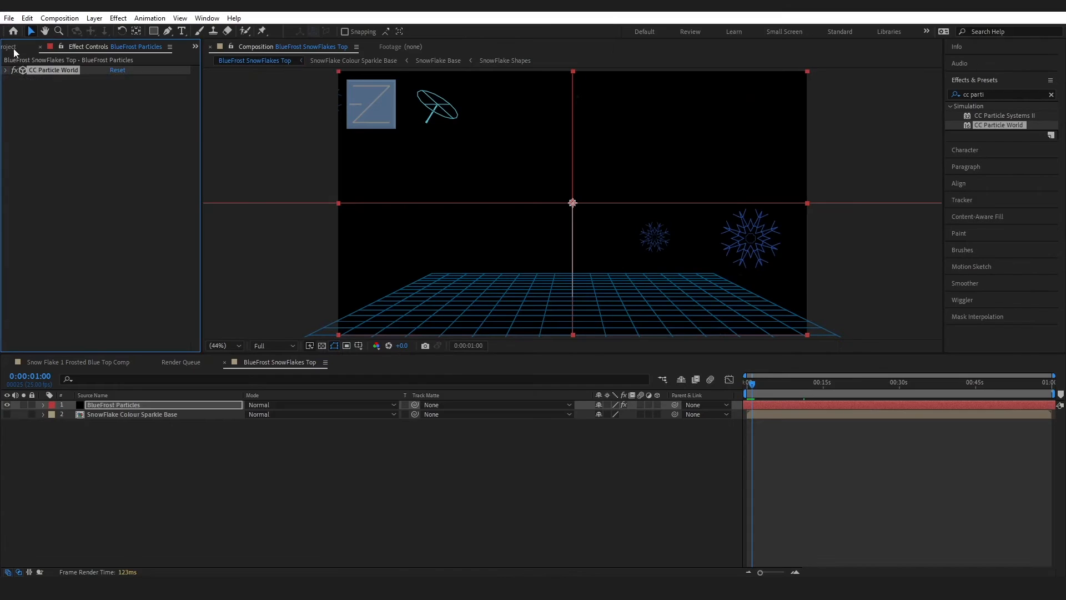
Add the BlueFrost SnowFlakes Top composition to Snow Flake 1 Frosted Blue Top Comp, directly below the Snow Flake 1 Text layer.
{"action": "left_click", "coordinate": [84, 362]}
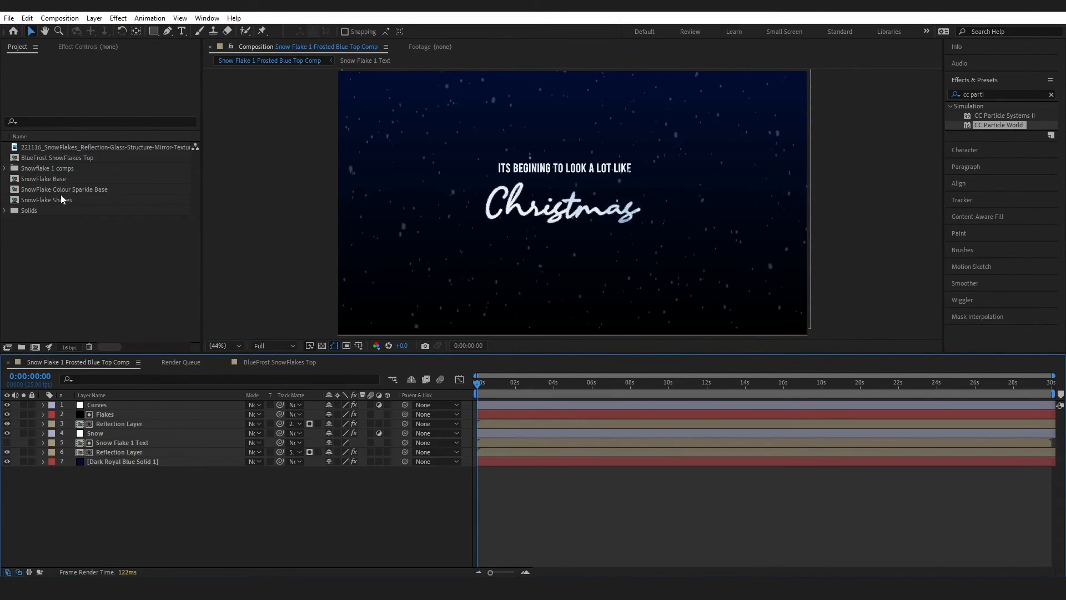
{"action": "left_click_drag", "start_coordinate": [58, 157], "coordinate": [146, 448]}
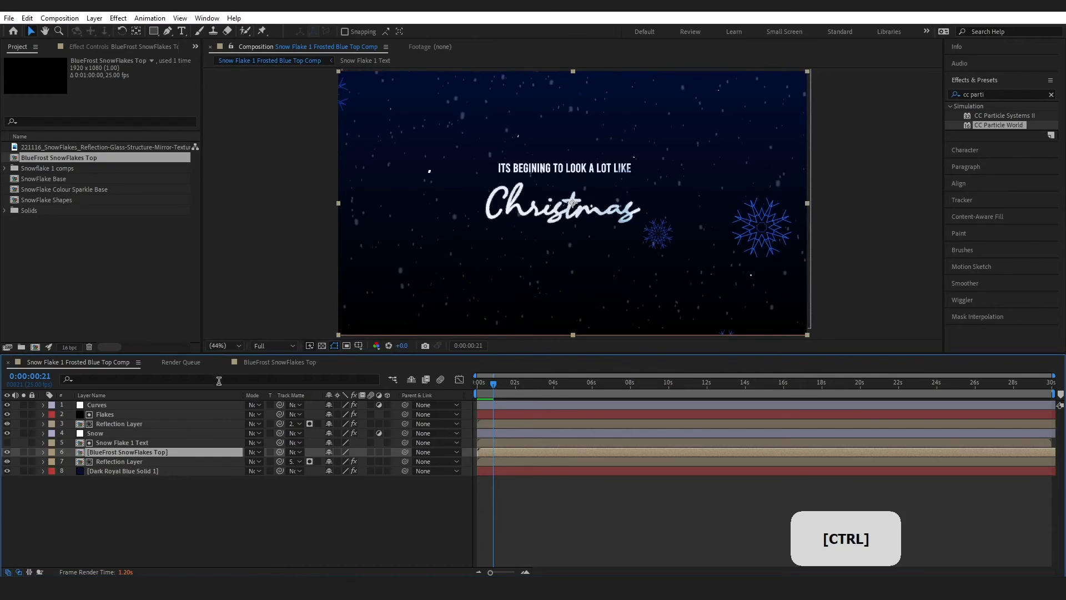
Copy the Fractal Noise and Glow effects from the Fractal layer inside the SnowFlake Colour Sparkle Base composition.
{"action": "left_click", "coordinate": [280, 362]}
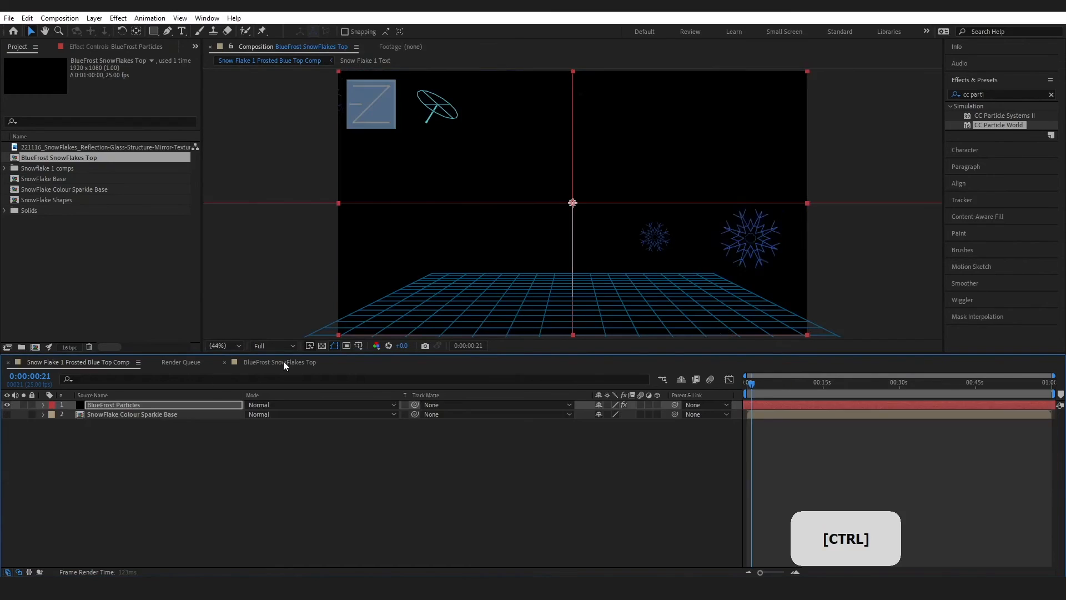
{"action": "double_click", "coordinate": [127, 413]}
{"action": "left_click", "coordinate": [112, 414]}
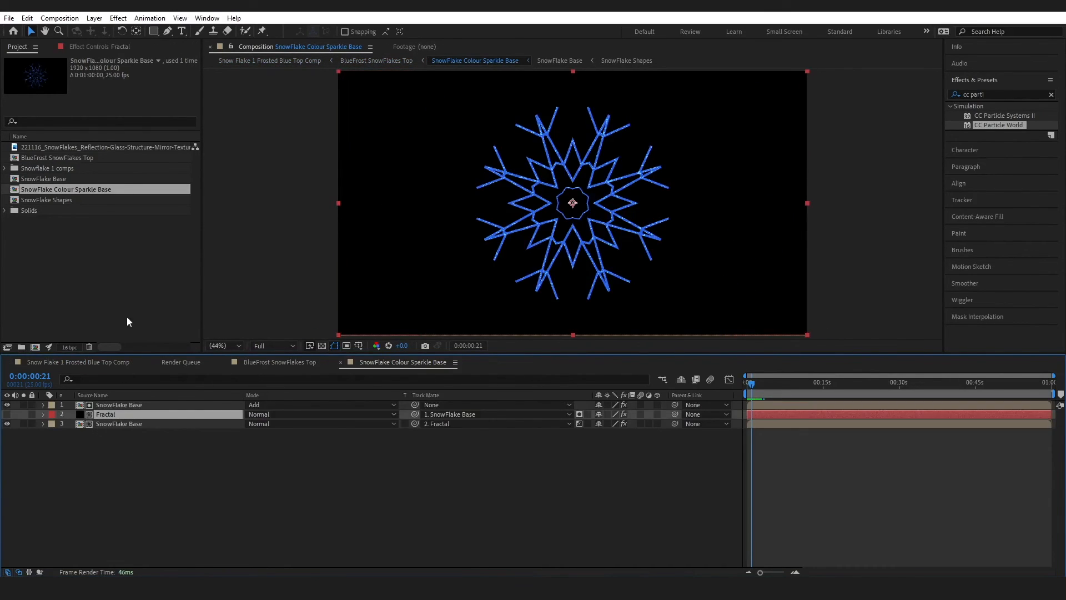
{"action": "left_click", "coordinate": [113, 48]}
{"action": "left_click", "coordinate": [7, 70]}
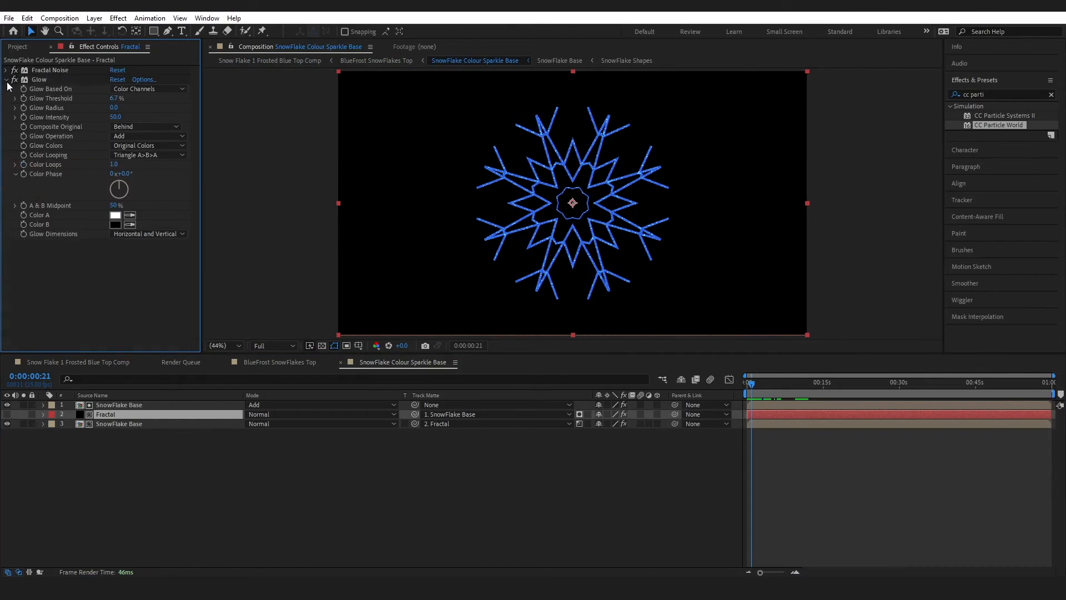
{"action": "left_click", "coordinate": [7, 80]}
{"action": "left_click", "coordinate": [57, 81]}
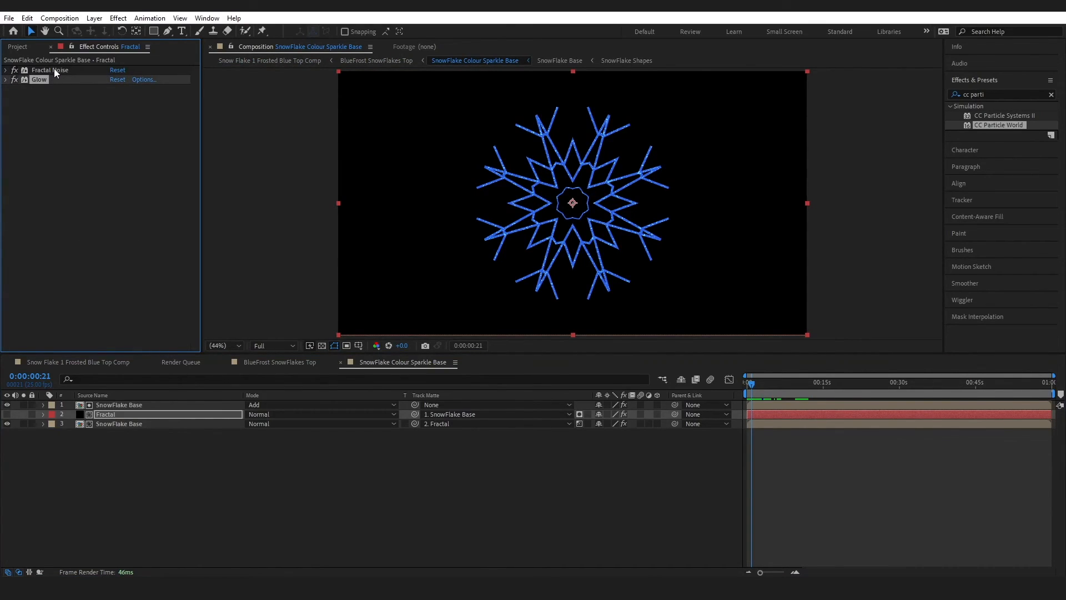
{"action": "left_click", "coordinate": [51, 69], "text": "shift"}
{"action": "key", "text": "ctrl"}
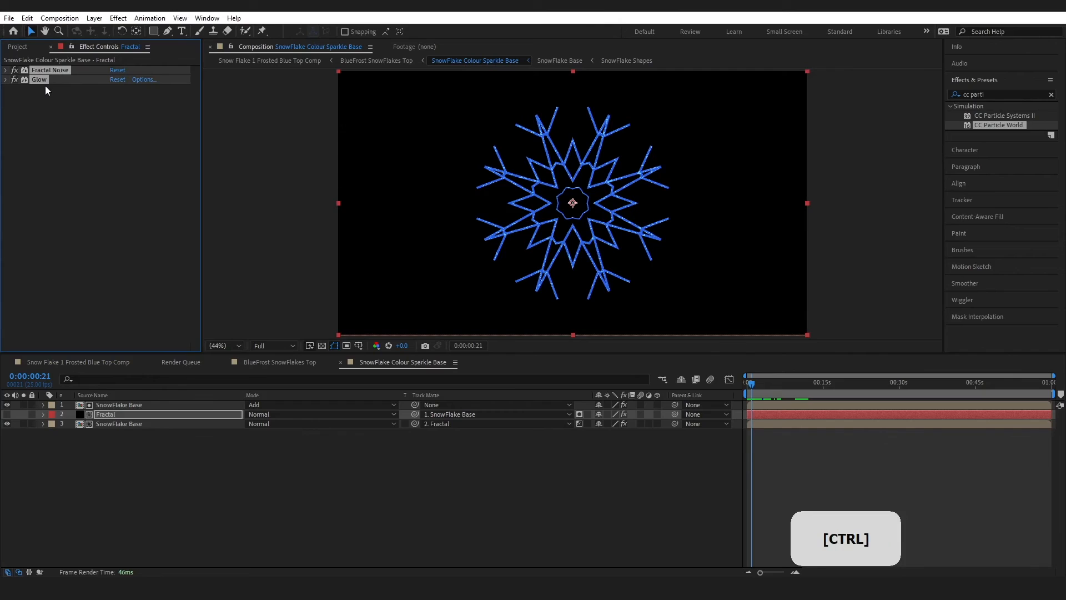
Paste the copied effects onto the BlueFrost SnowFlakes Top layer in Snow Flake 1 Frosted Blue Top Comp and check them at another frame.
{"action": "left_click", "coordinate": [97, 362]}
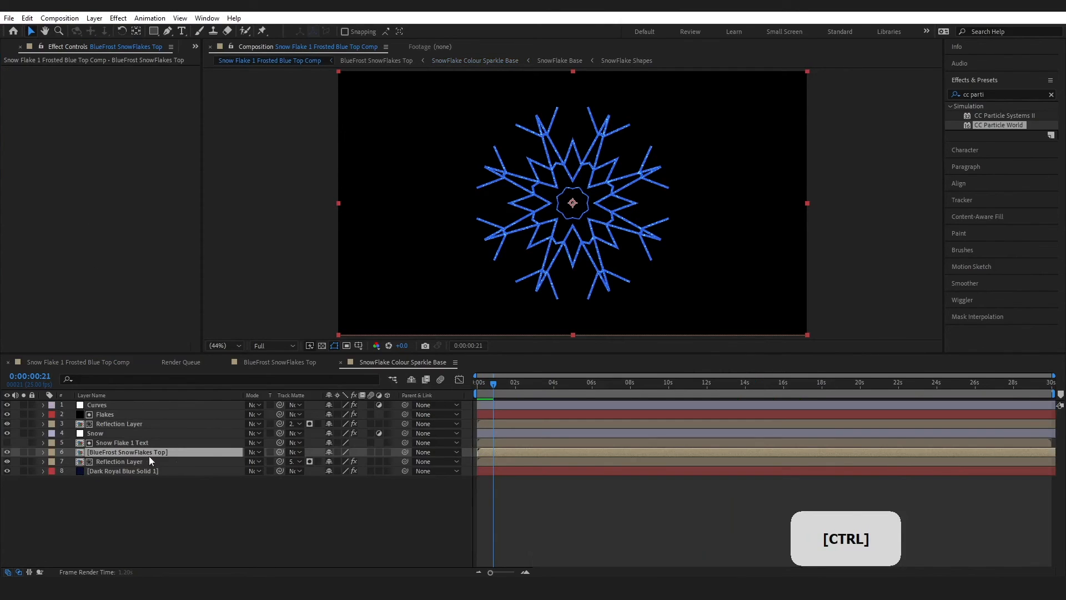
{"action": "left_click_drag", "start_coordinate": [494, 392], "coordinate": [484, 390]}
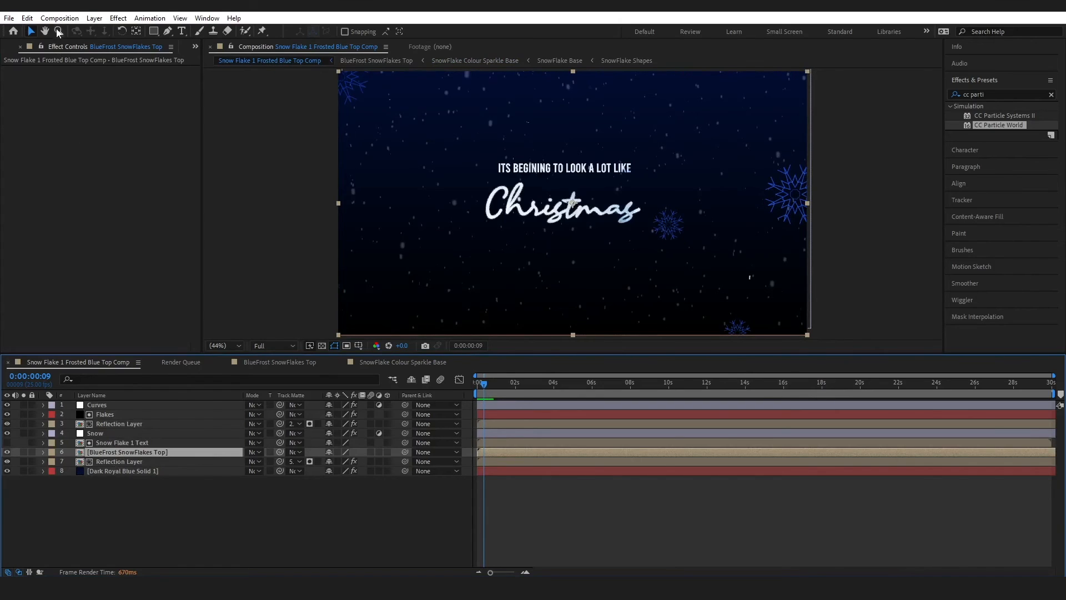
{"action": "left_click", "coordinate": [26, 18]}
{"action": "left_click", "coordinate": [45, 132]}
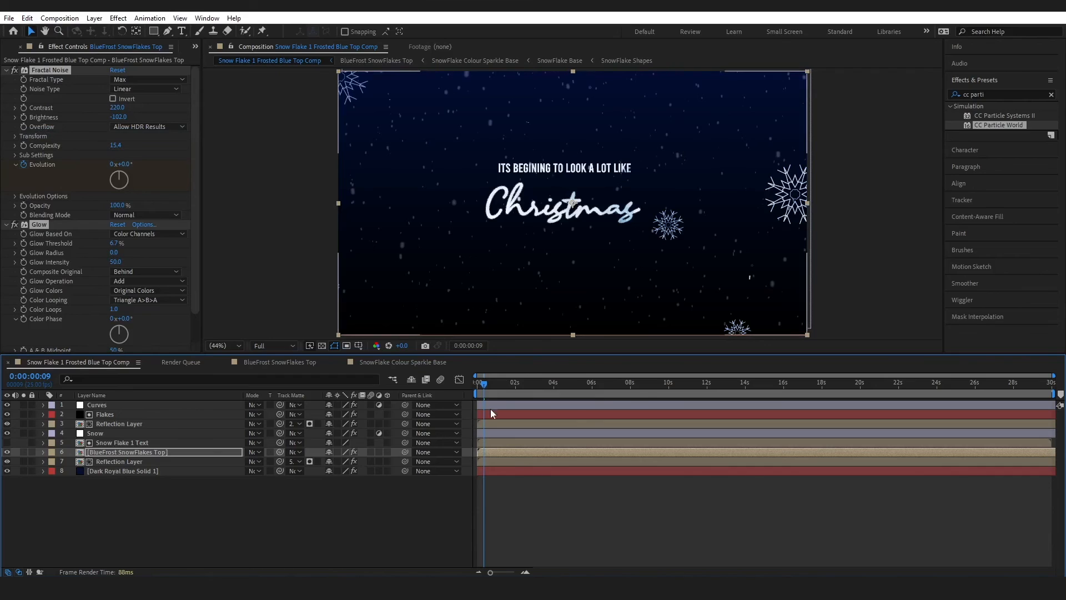
{"action": "left_click_drag", "start_coordinate": [484, 390], "coordinate": [499, 388]}
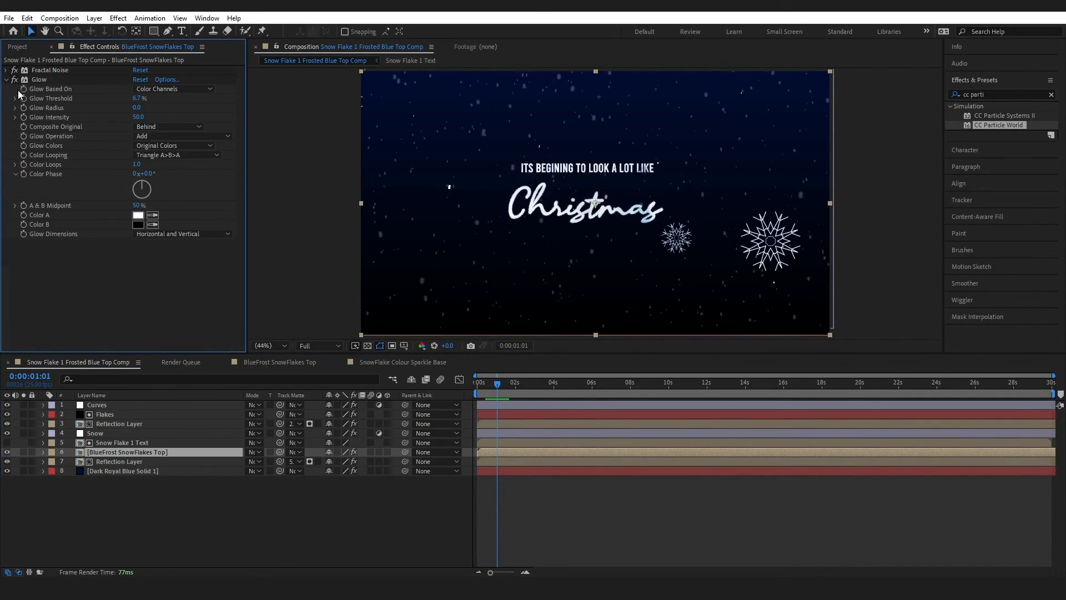
Set the layer's Glow Threshold to 43.5%, Glow Radius to 20 and Glow Intensity to 7.8, and preview the animation from the start.
{"action": "left_click", "coordinate": [36, 81]}
{"action": "left_click", "coordinate": [138, 99]}
{"action": "type", "text": "43.5"}
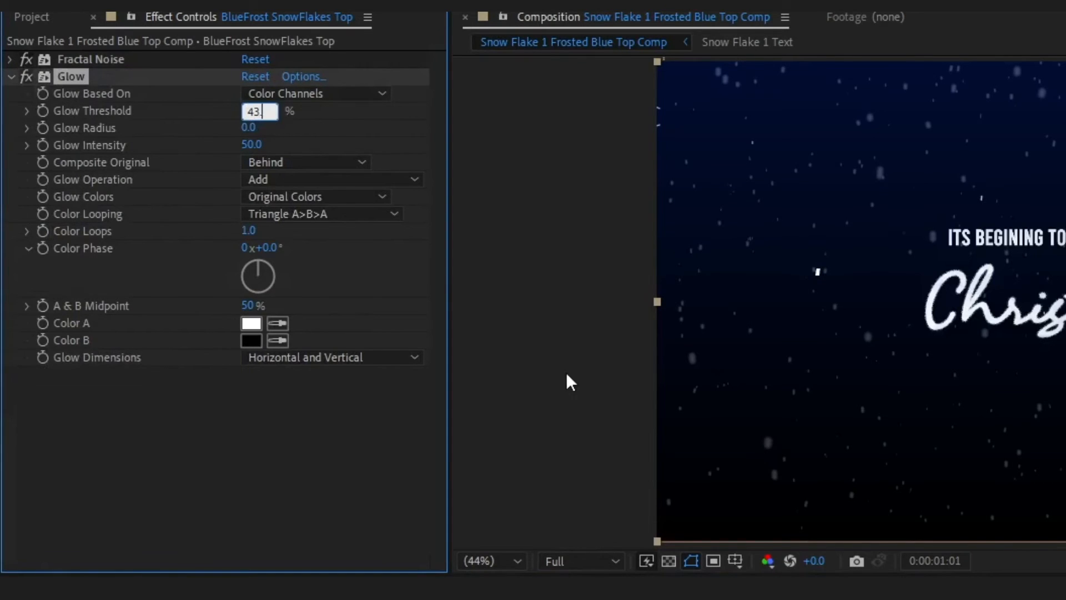
{"action": "key", "text": "Tab"}
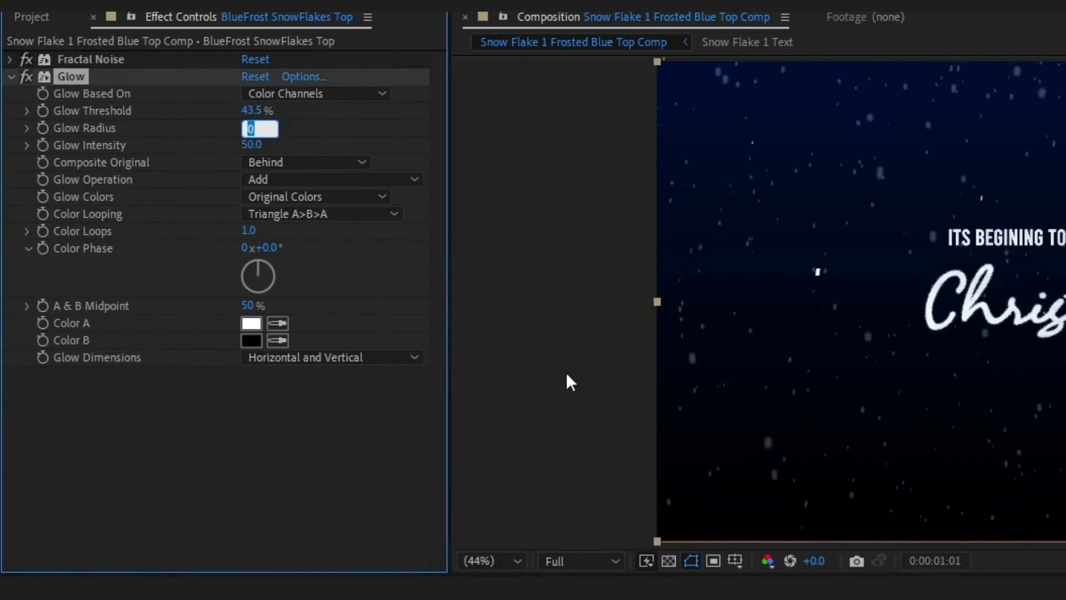
{"action": "type", "text": "20"}
{"action": "key", "text": "Tab"}
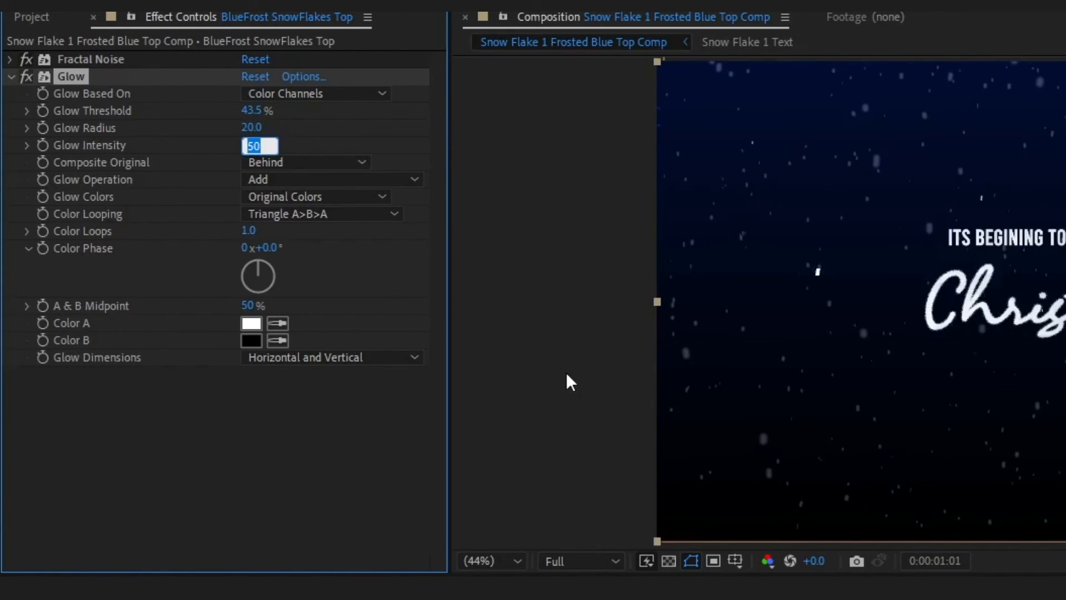
{"action": "type", "text": "7.8"}
{"action": "key", "text": "Return"}
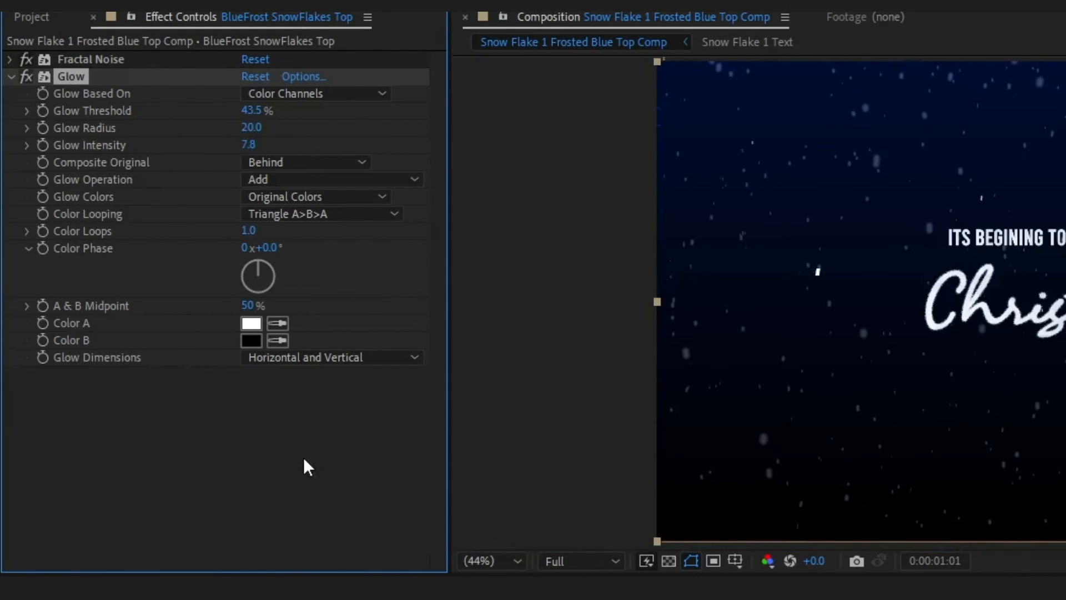
{"action": "left_click", "coordinate": [474, 384]}
{"action": "key", "text": "space"}
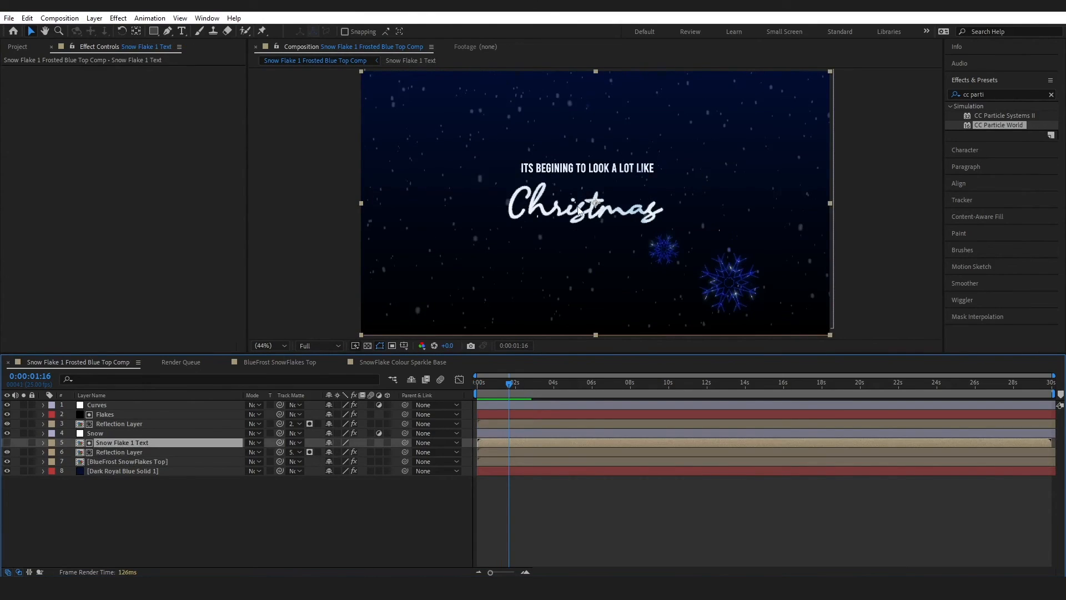
Move the Snow Flake 1 Text layer slightly down and to the right in the composition frame.
{"action": "left_click_drag", "start_coordinate": [578, 204], "coordinate": [598, 222]}
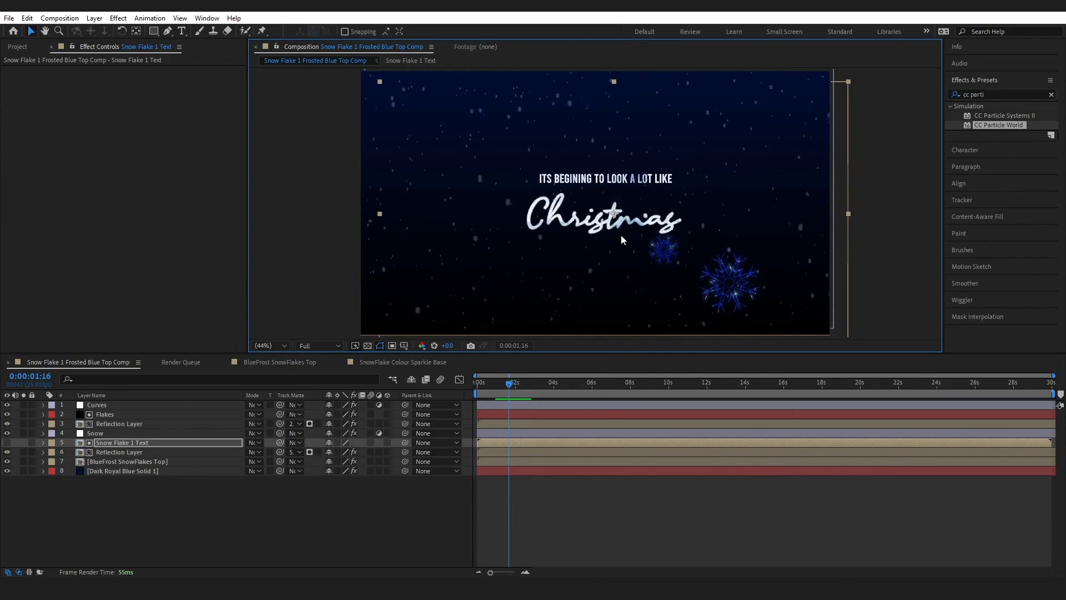